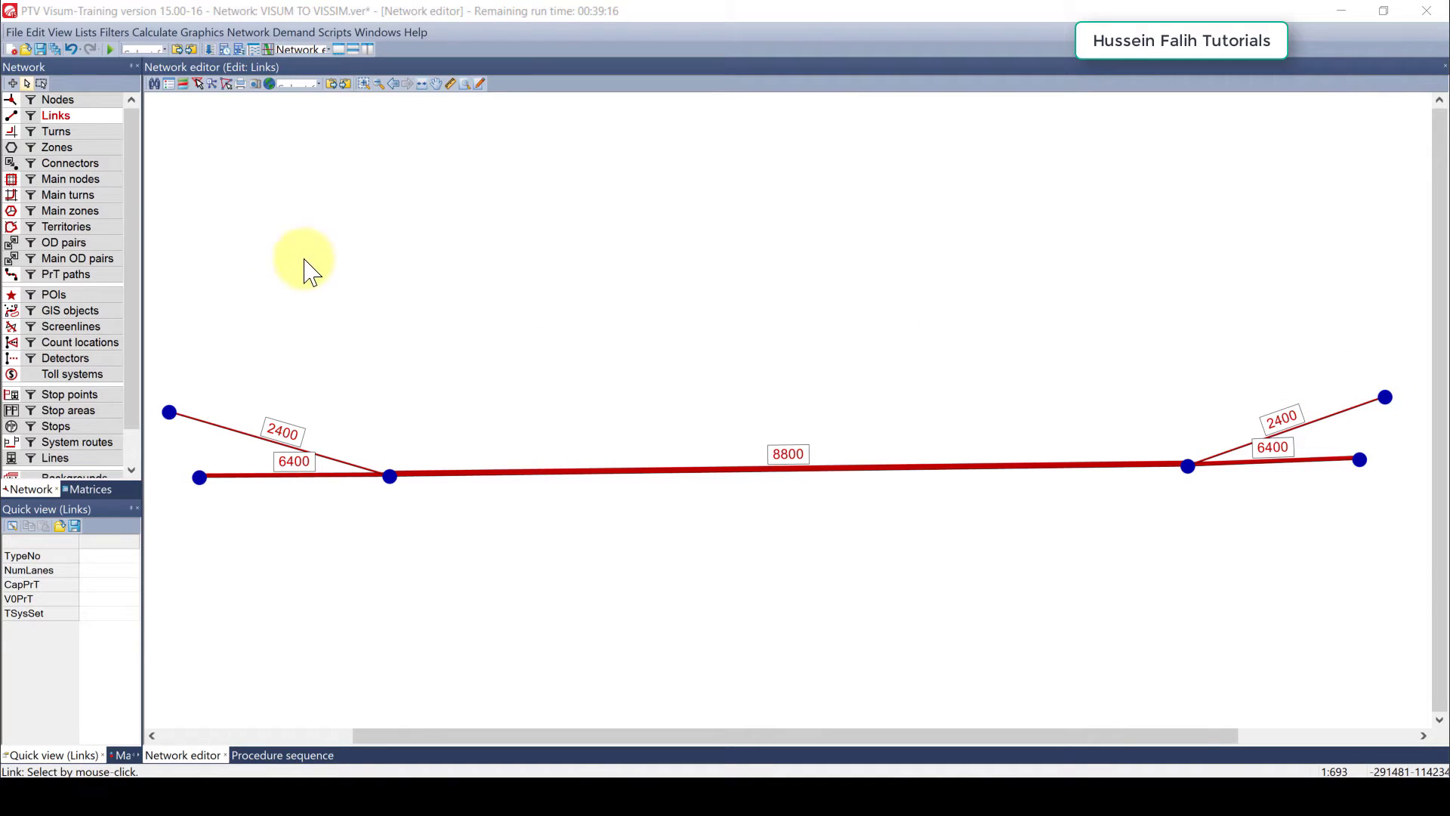
Step: Display the zones and connectors to check how they attach to the network, and hide them again
click(16, 152)
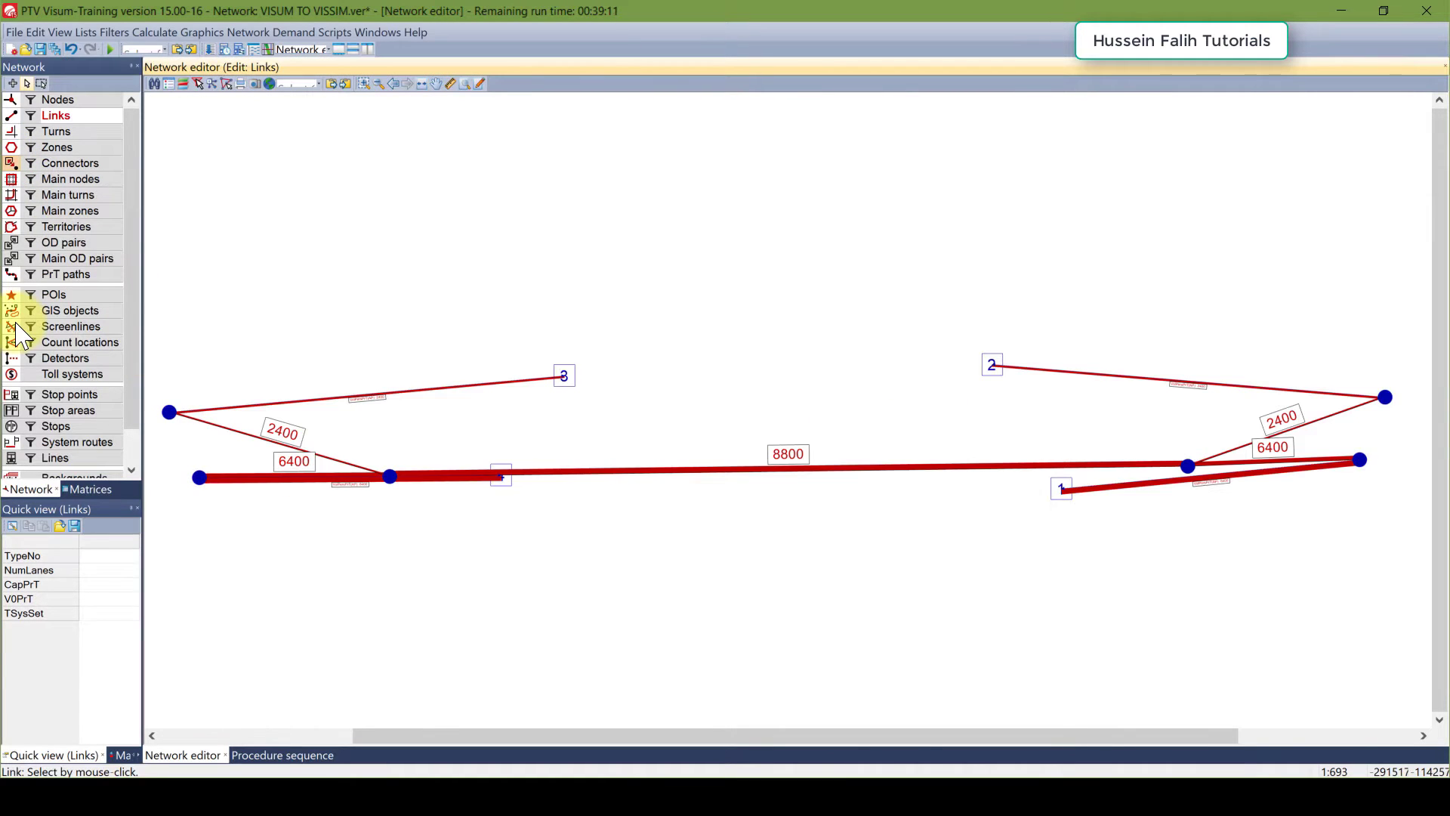
click(10, 165)
click(11, 148)
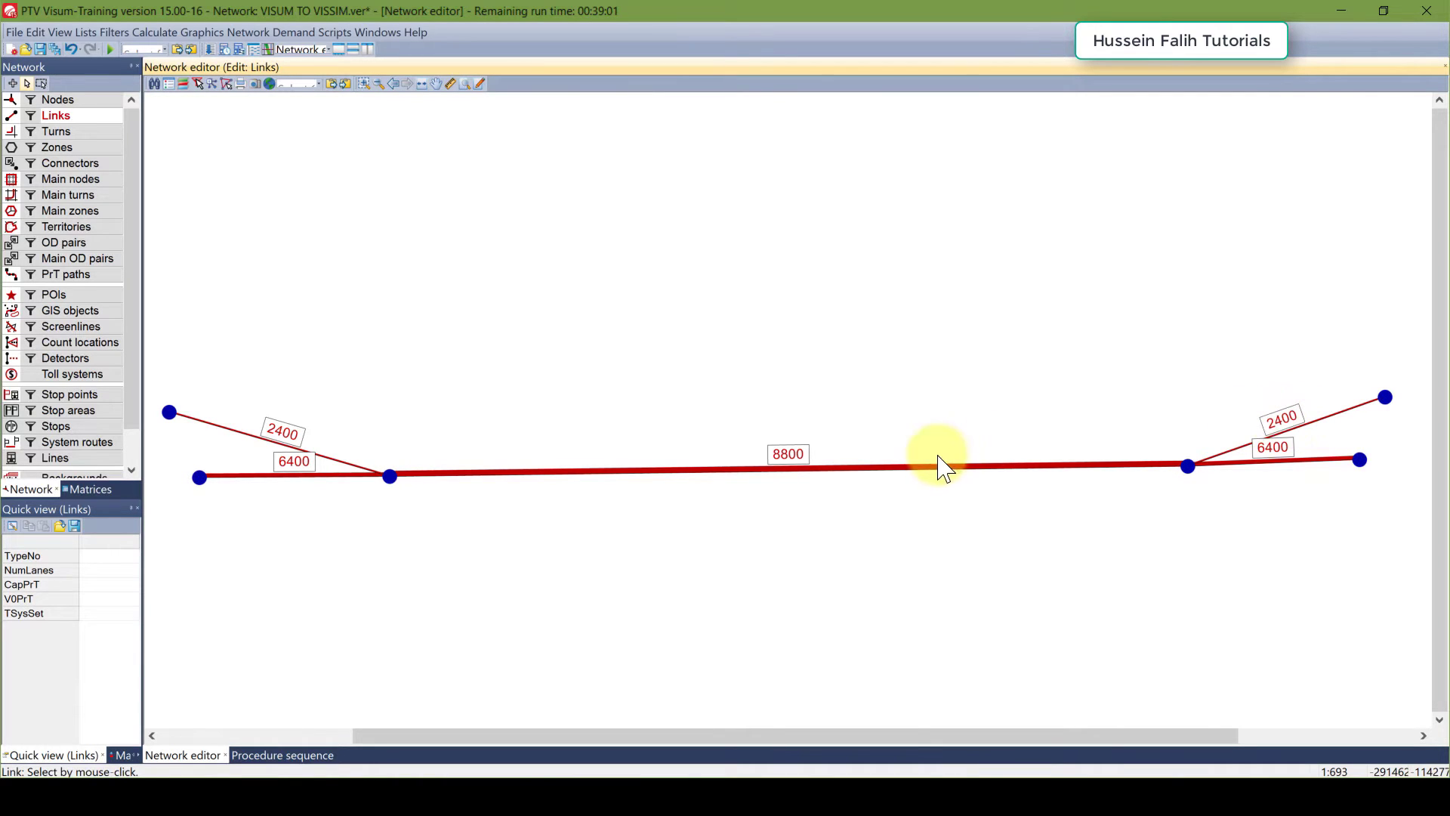
Step: Run the procedure sequence with the Init assignment and the Car PrT assignment, and return to the network editor
click(155, 33)
click(219, 49)
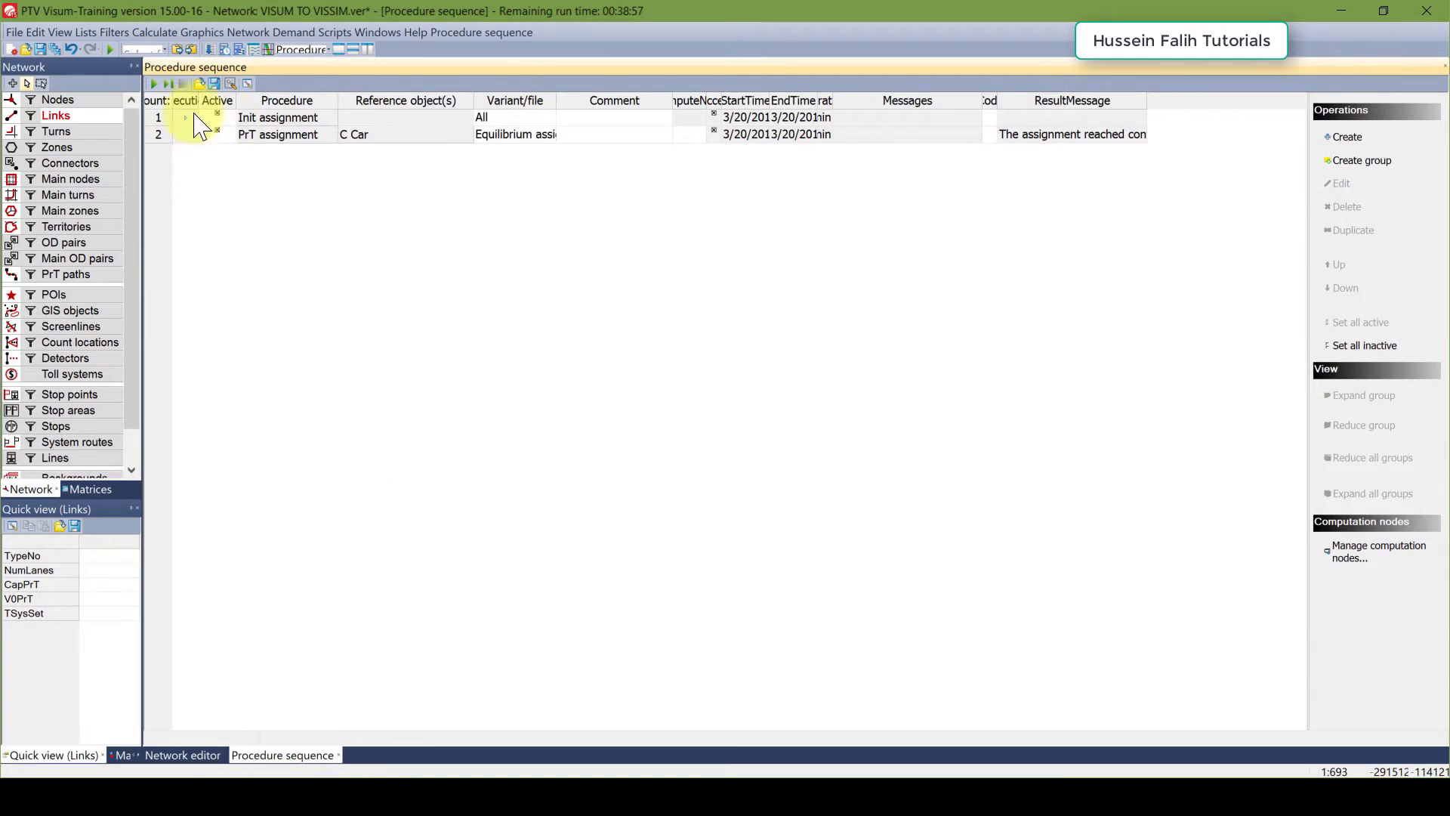
click(154, 84)
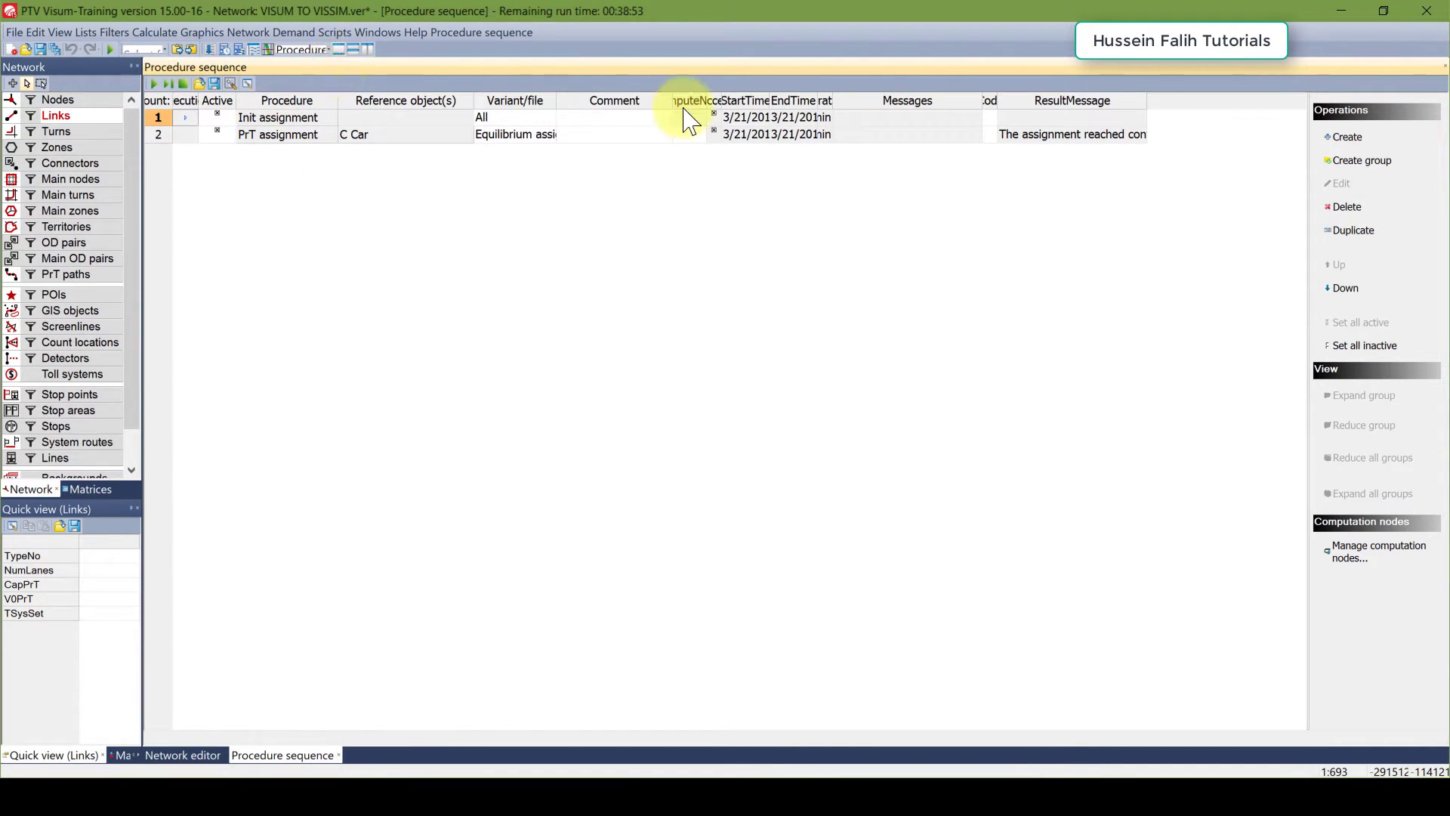
click(118, 114)
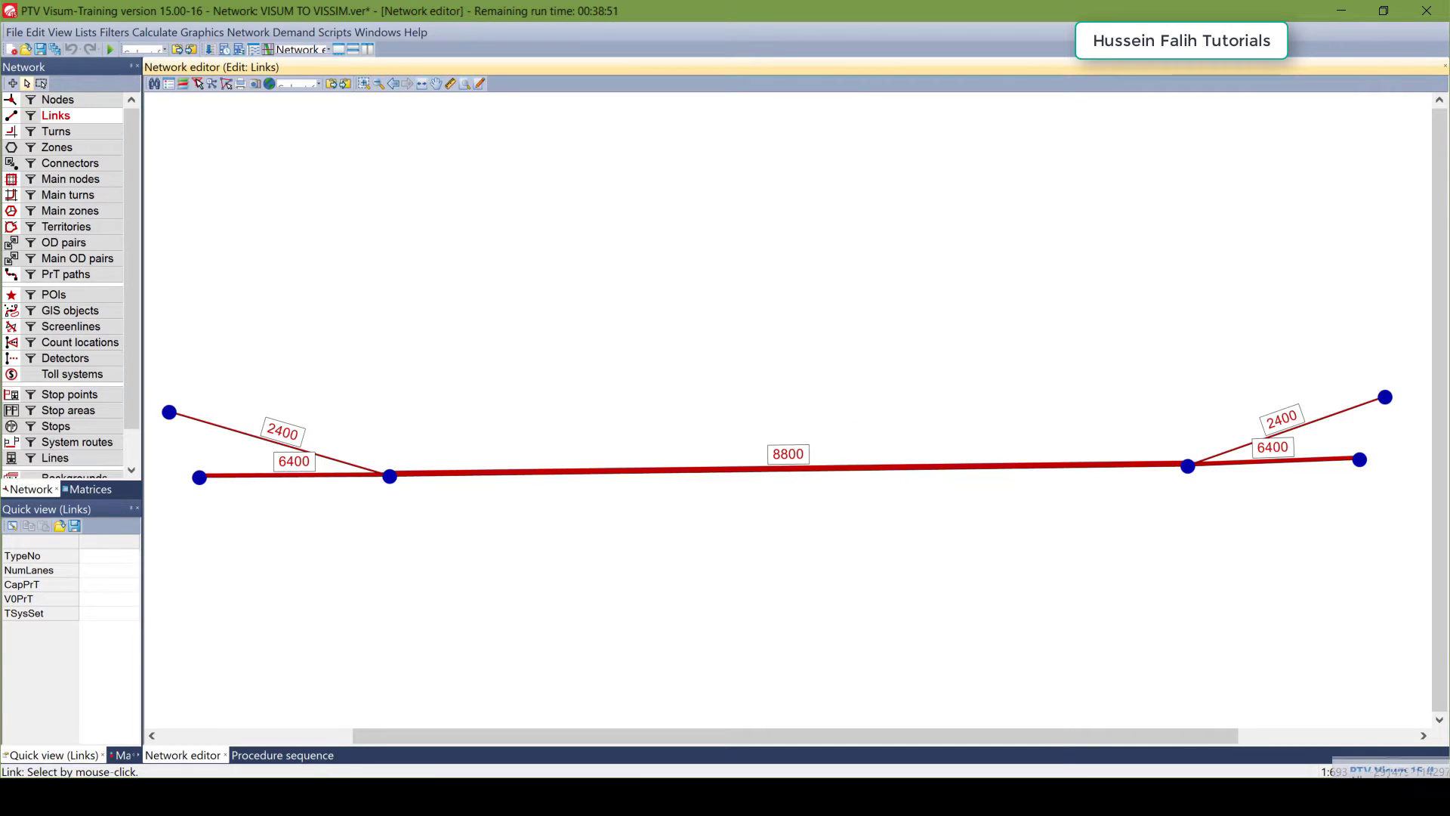
Step: Inspect the basic attributes and PrT volume of the long middle link, leaving them unedited
click(751, 469)
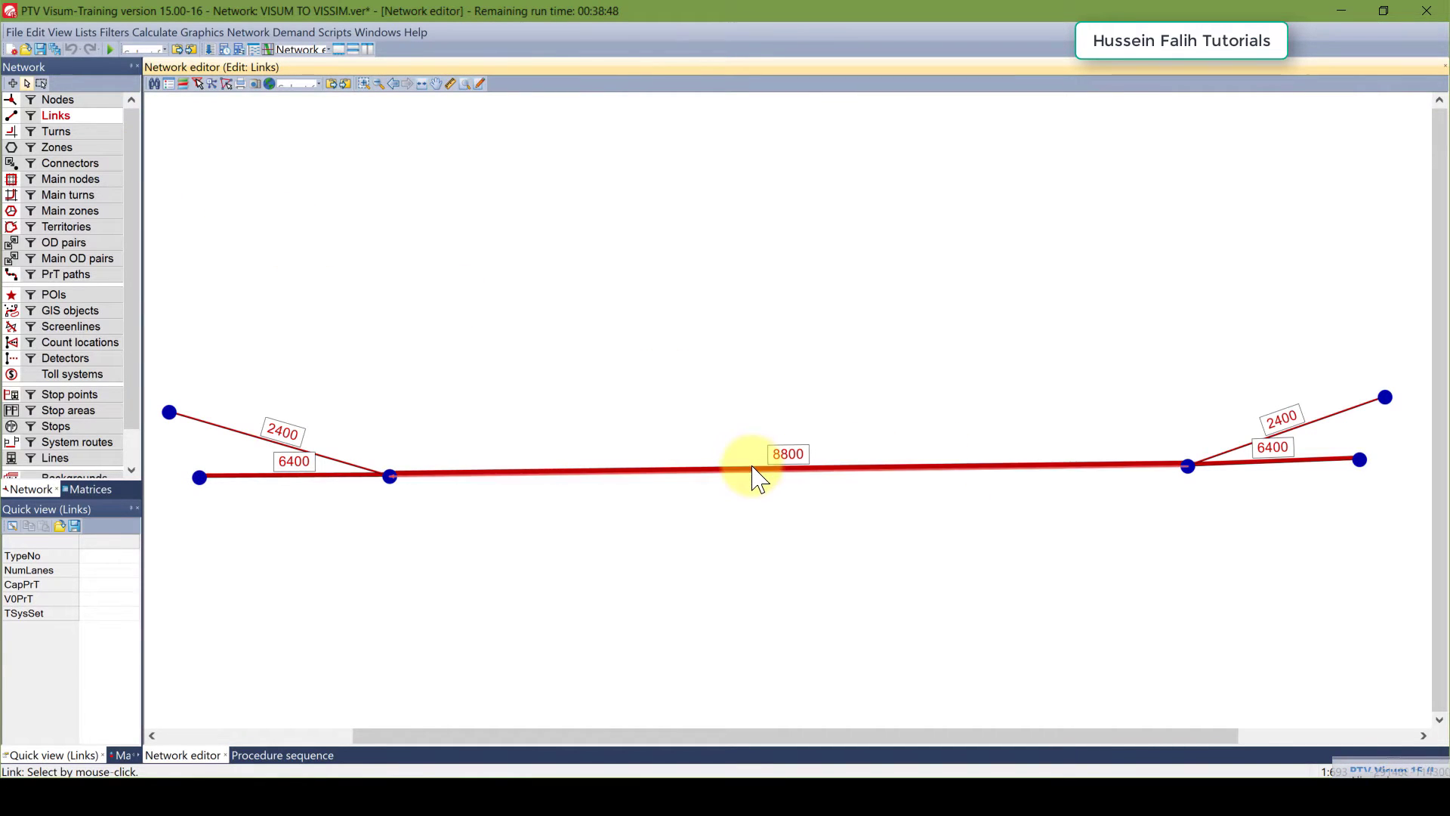
double_click(751, 470)
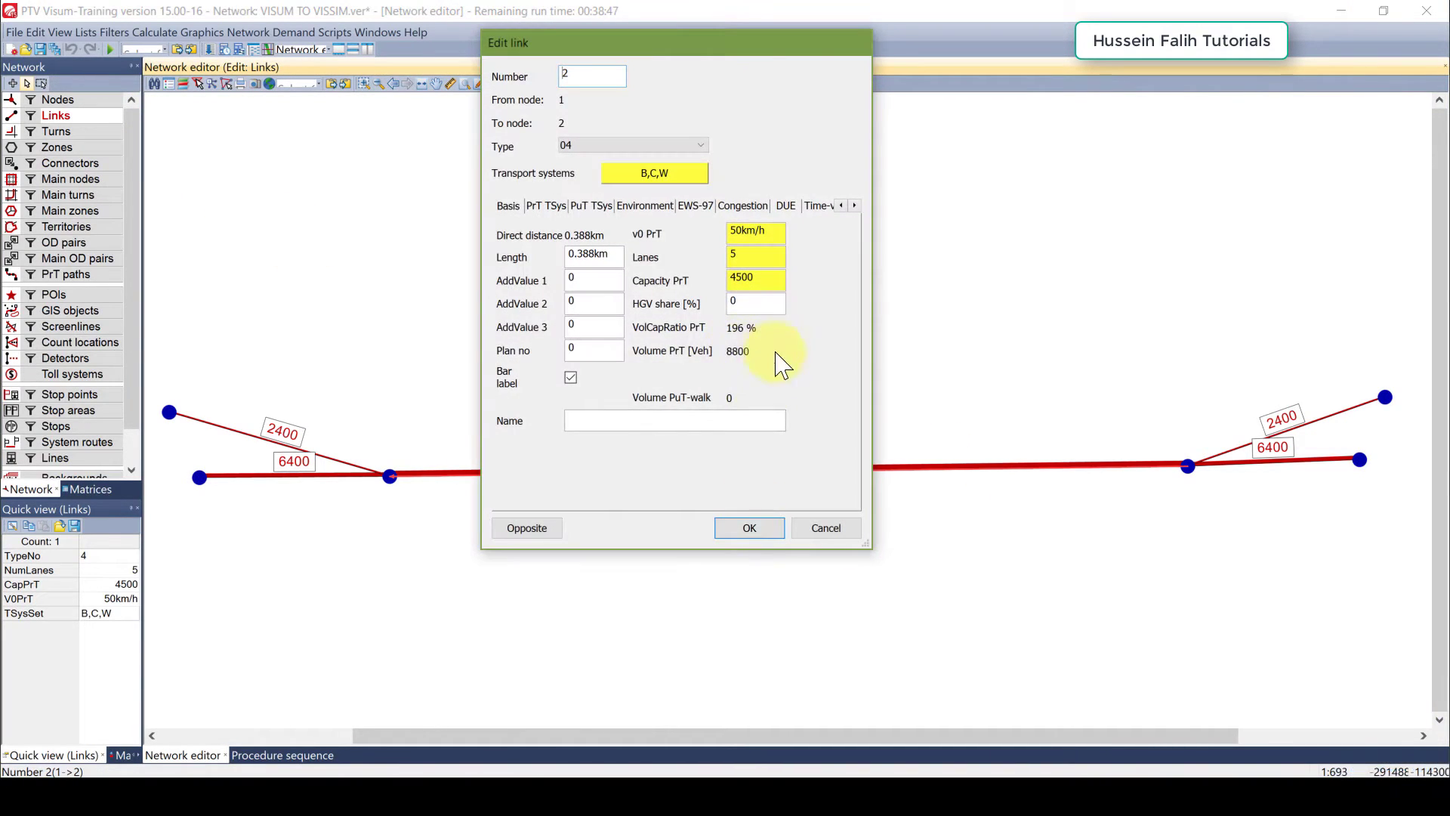
click(825, 528)
click(820, 529)
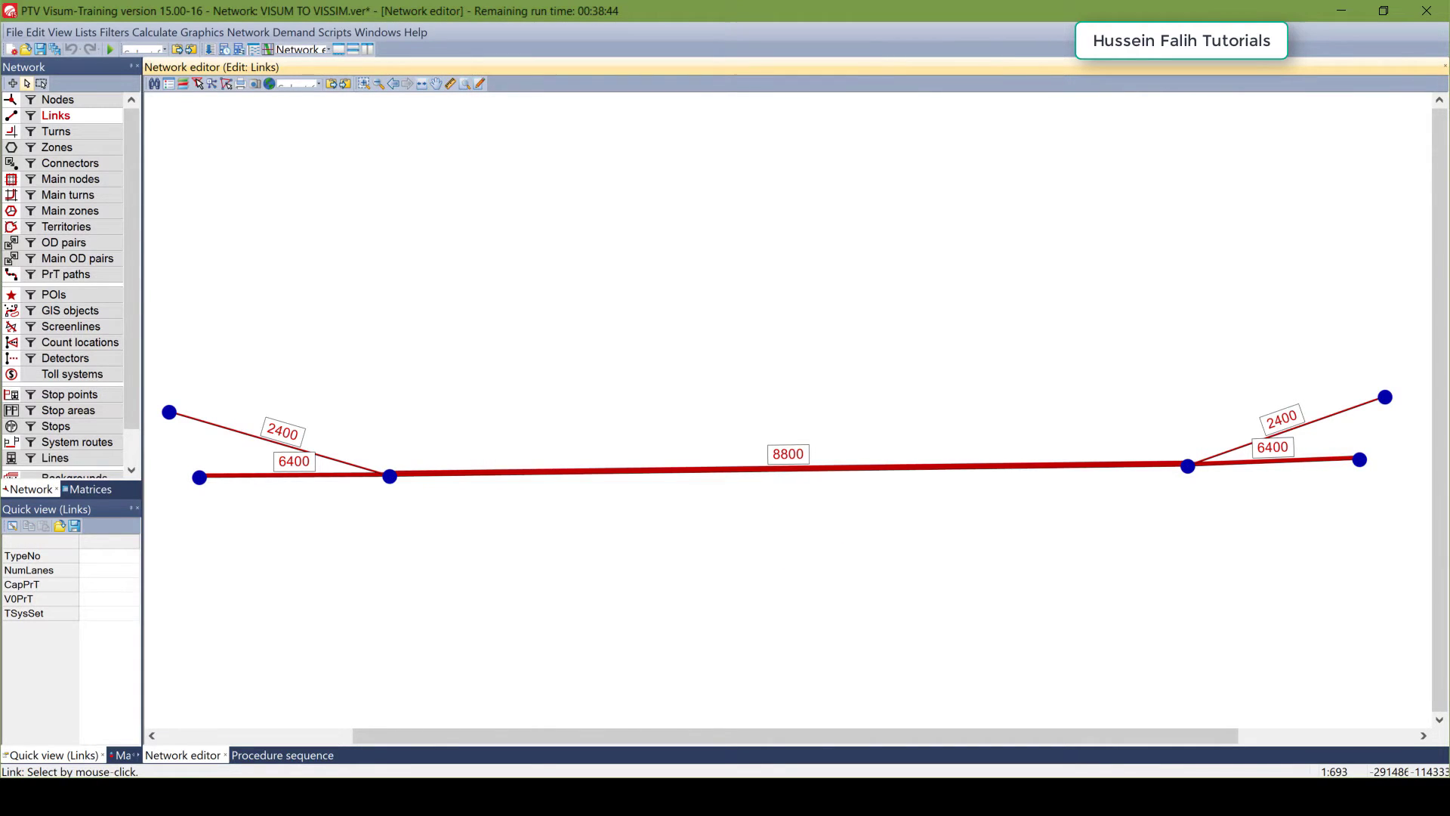
middle_click(748, 412)
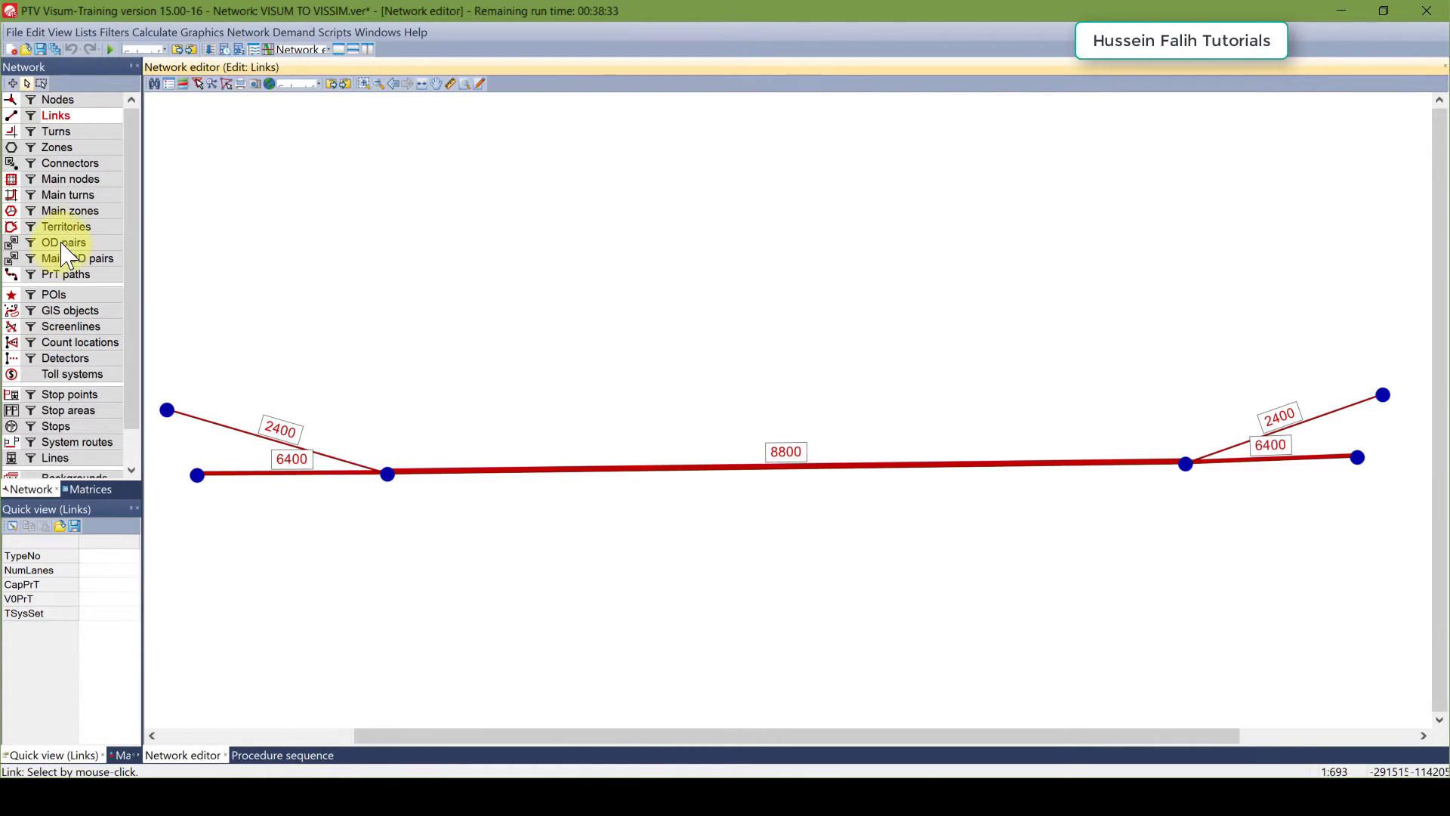
Step: Start a VISSIM (ANM) export that includes the network data and the routes
click(14, 32)
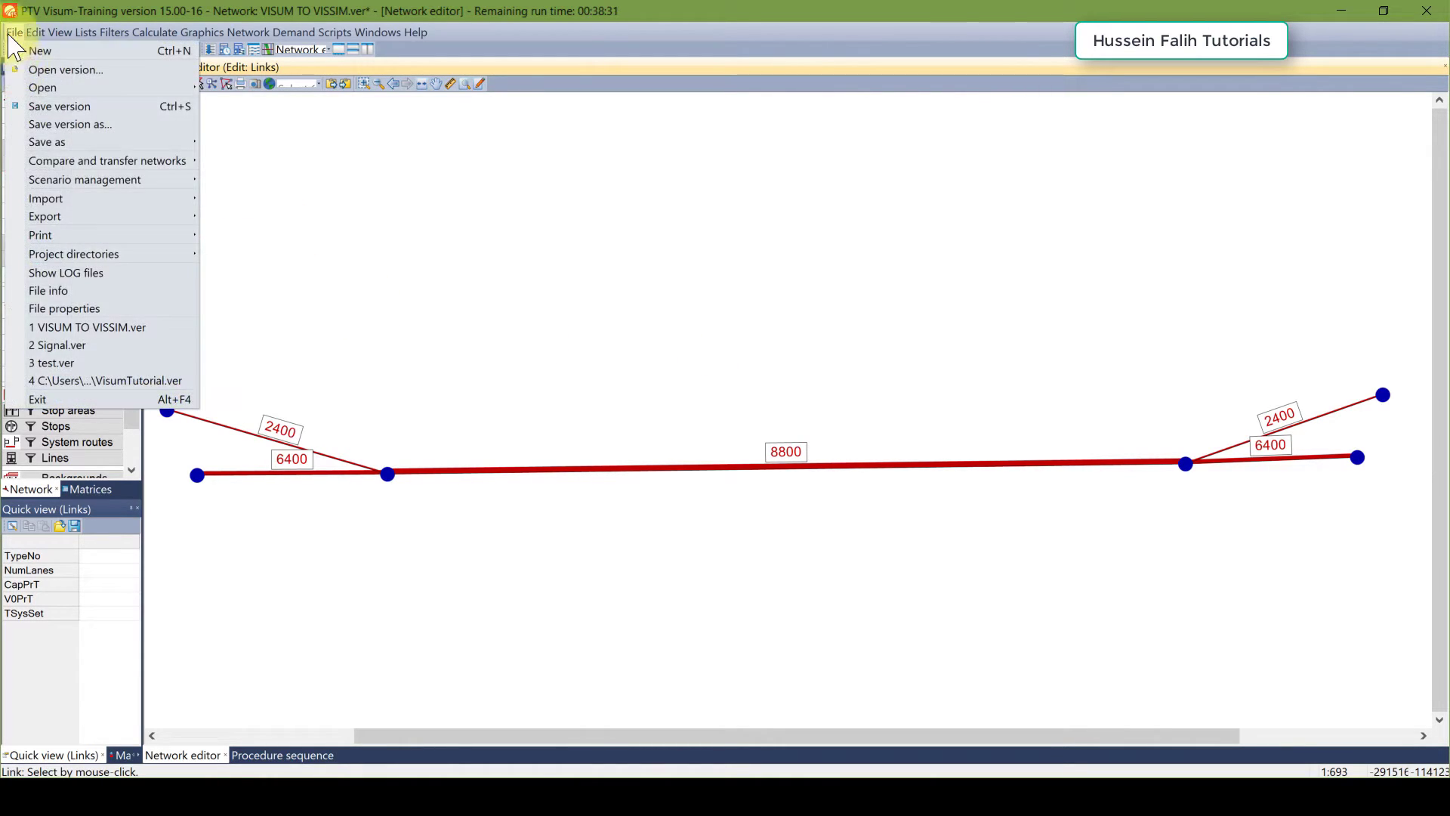
mouse_move(57, 223)
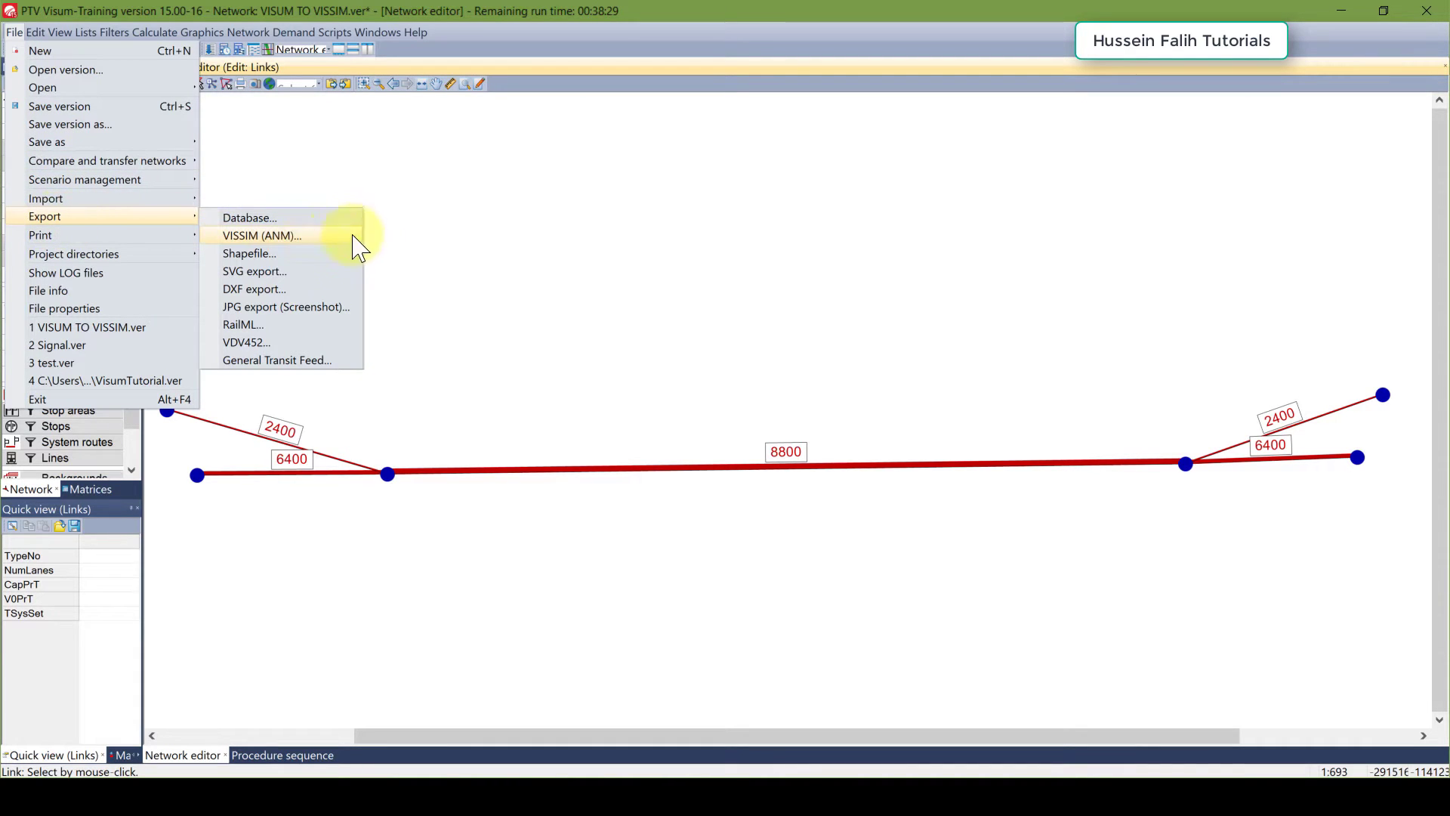
click(311, 240)
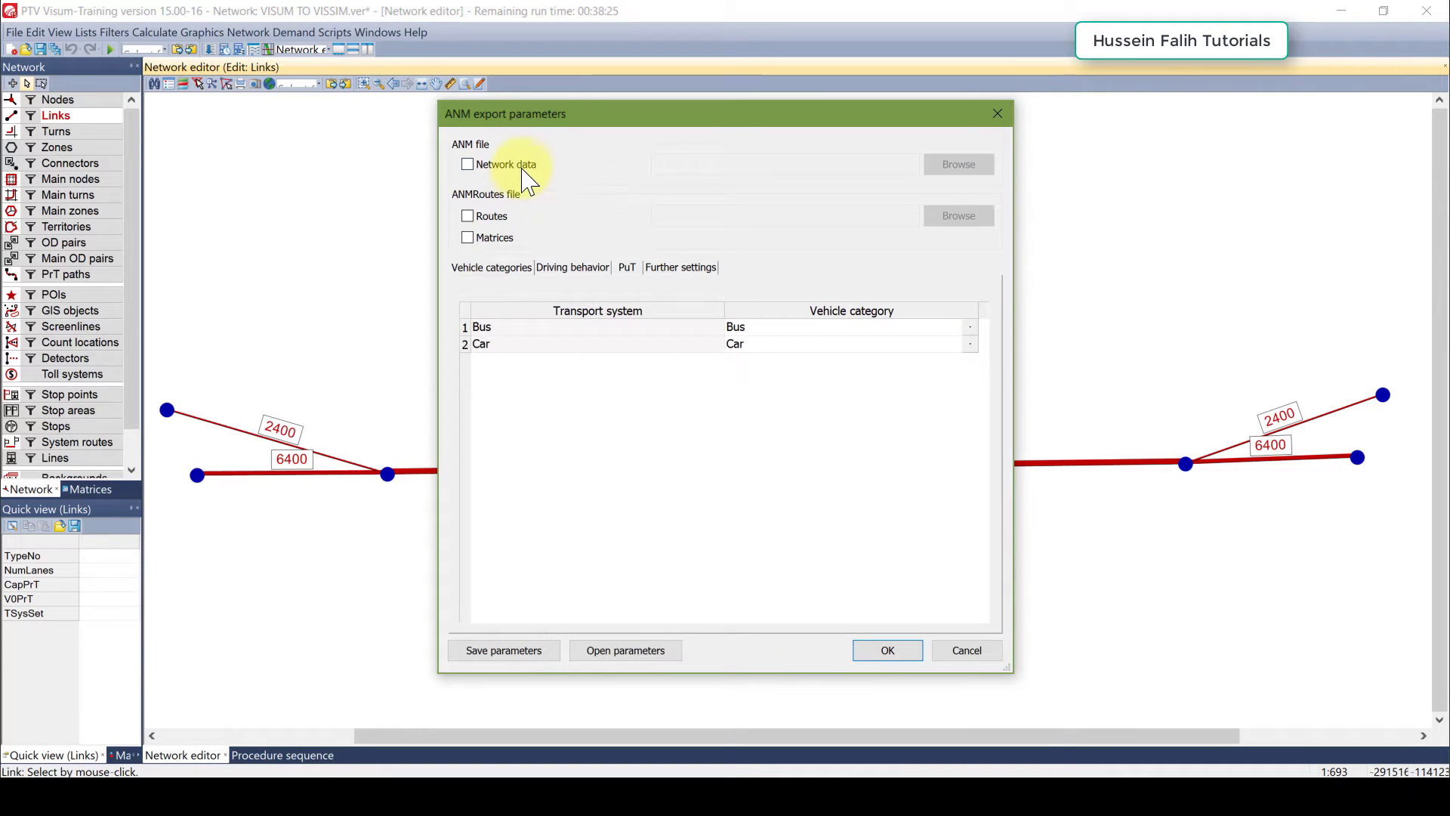
click(521, 166)
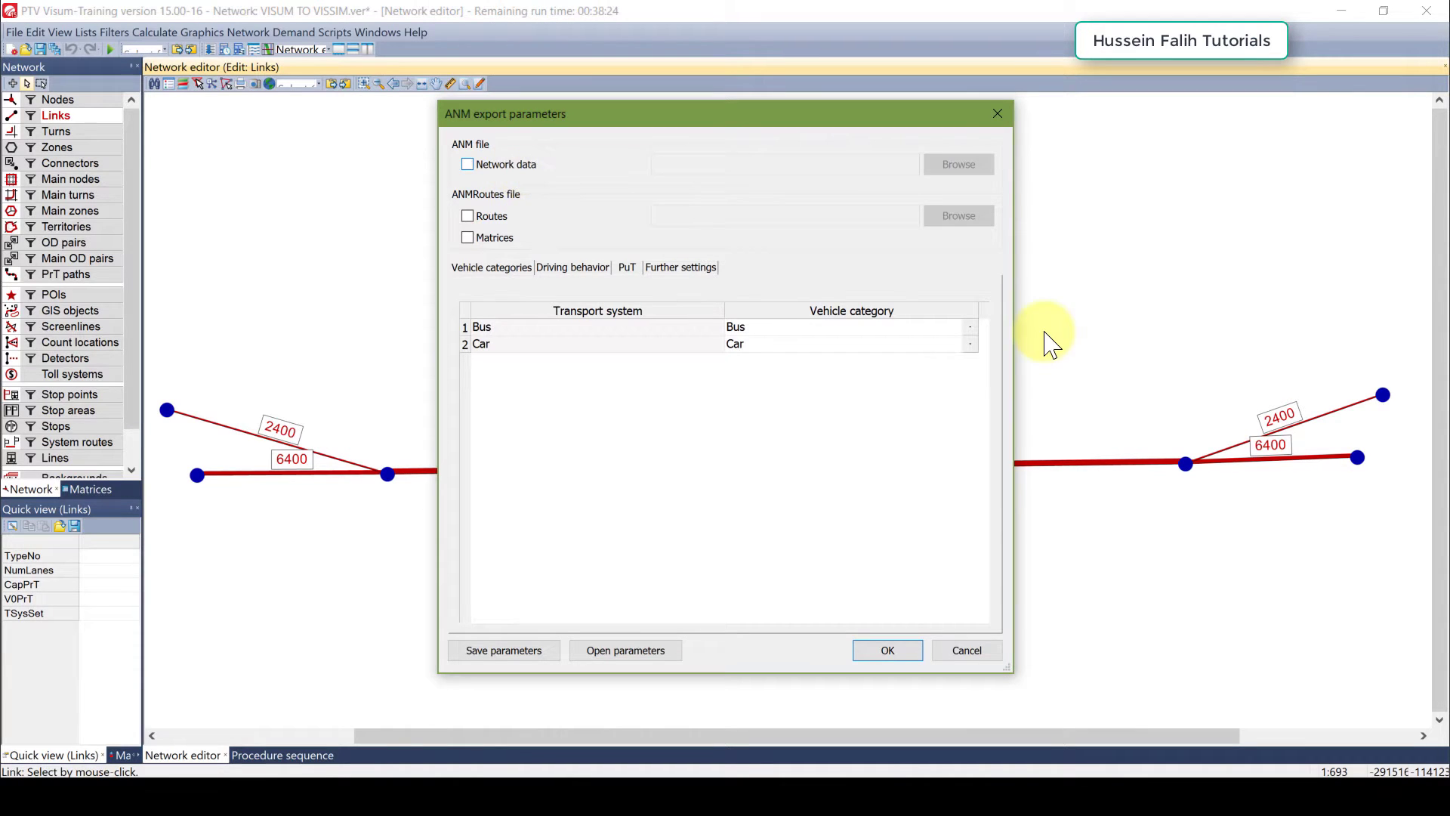
click(505, 227)
Step: Save the ANM network file in a new folder named VISUM TO VISSIM inside the desktop's VISUM Training Program folder
click(958, 164)
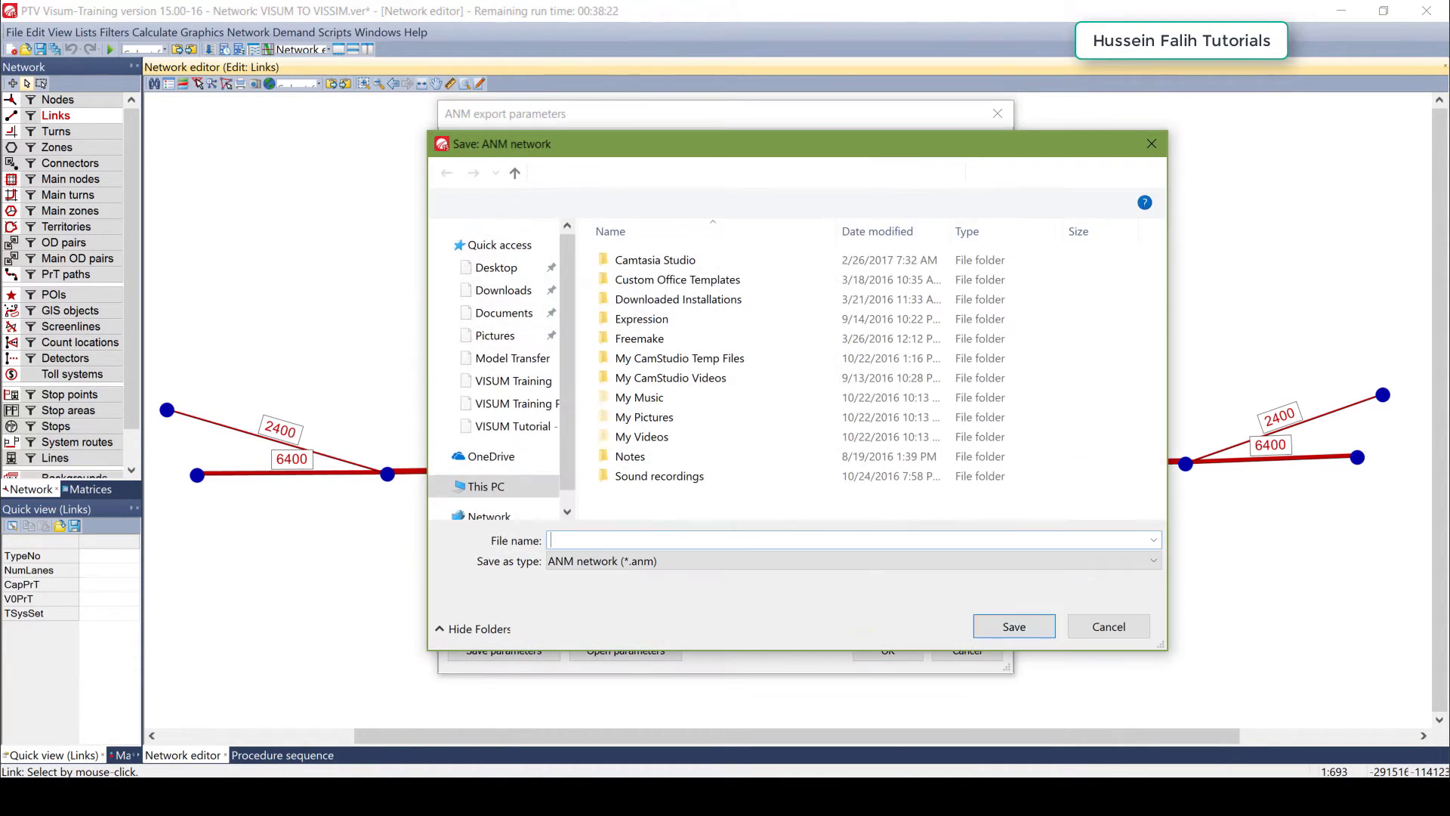
click(497, 268)
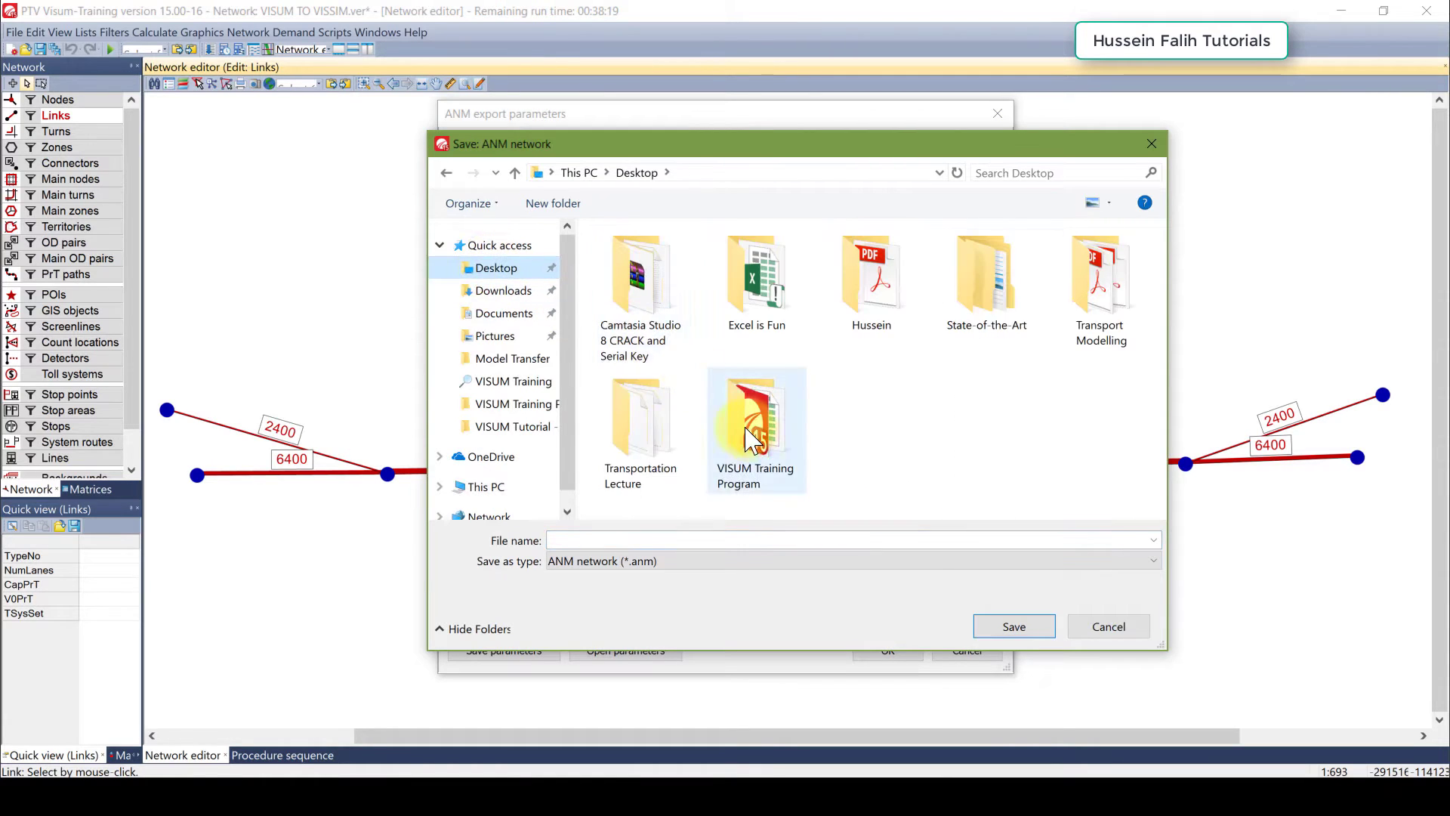
double_click(748, 419)
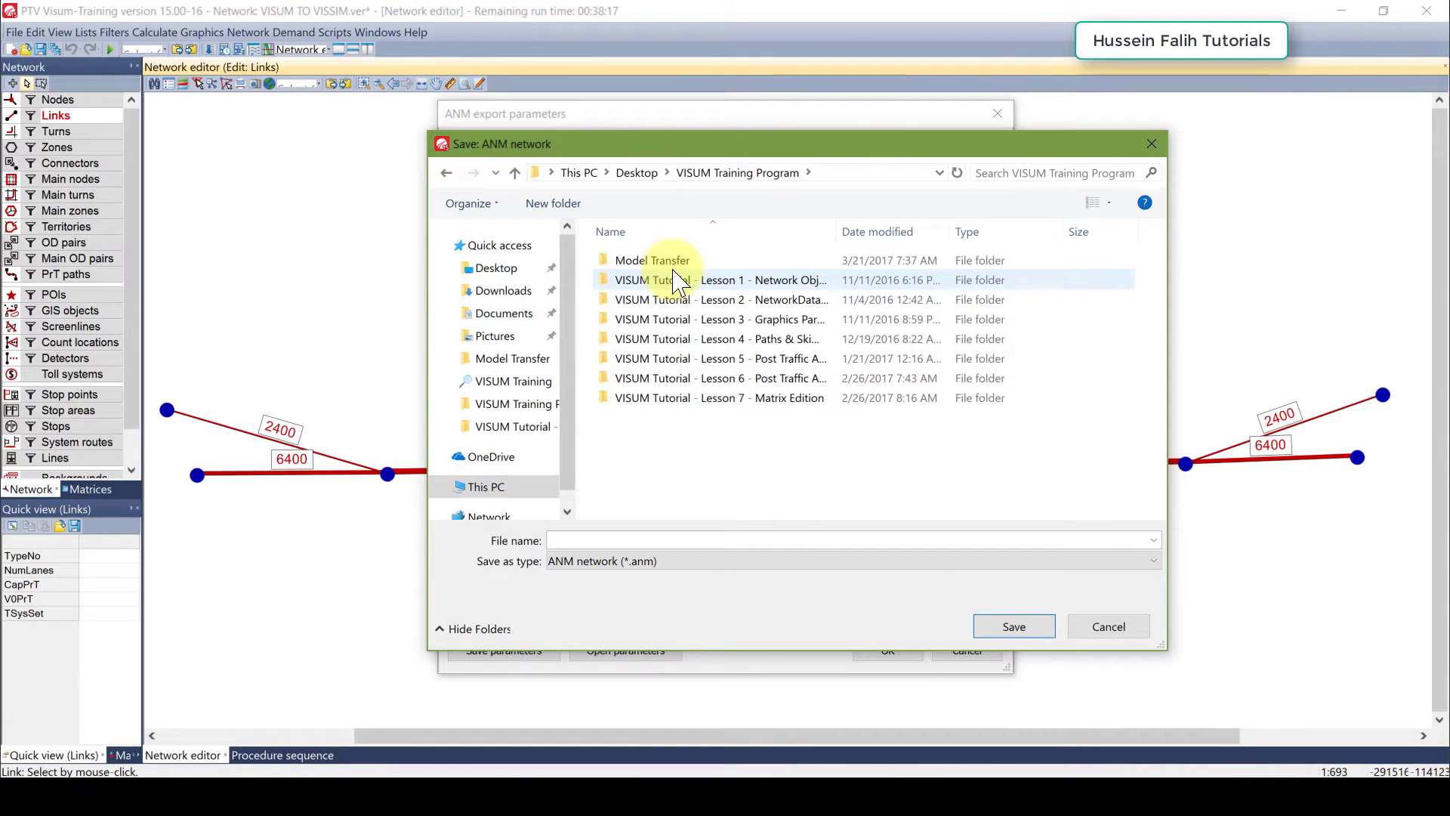
click(554, 203)
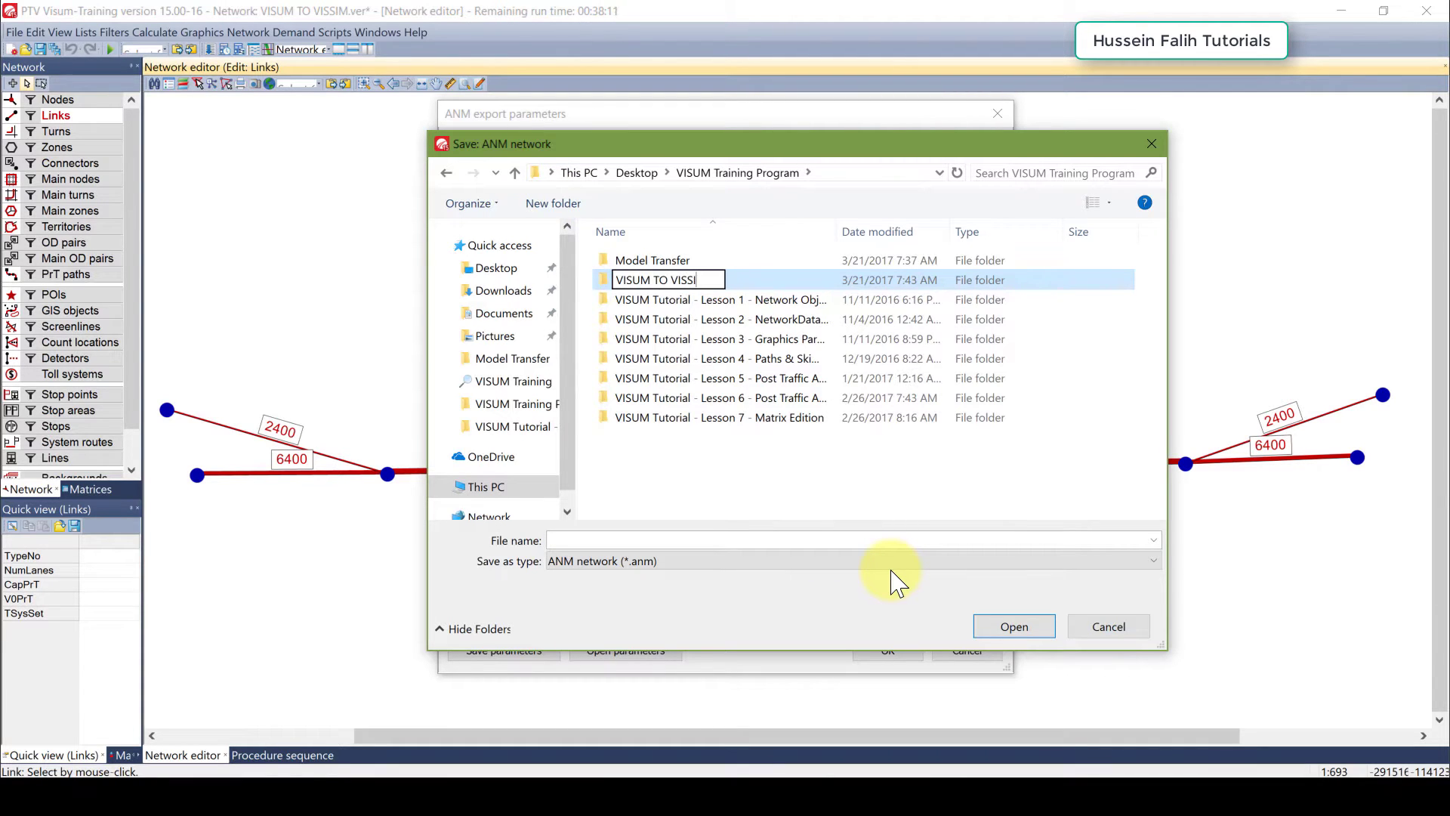
double_click(776, 285)
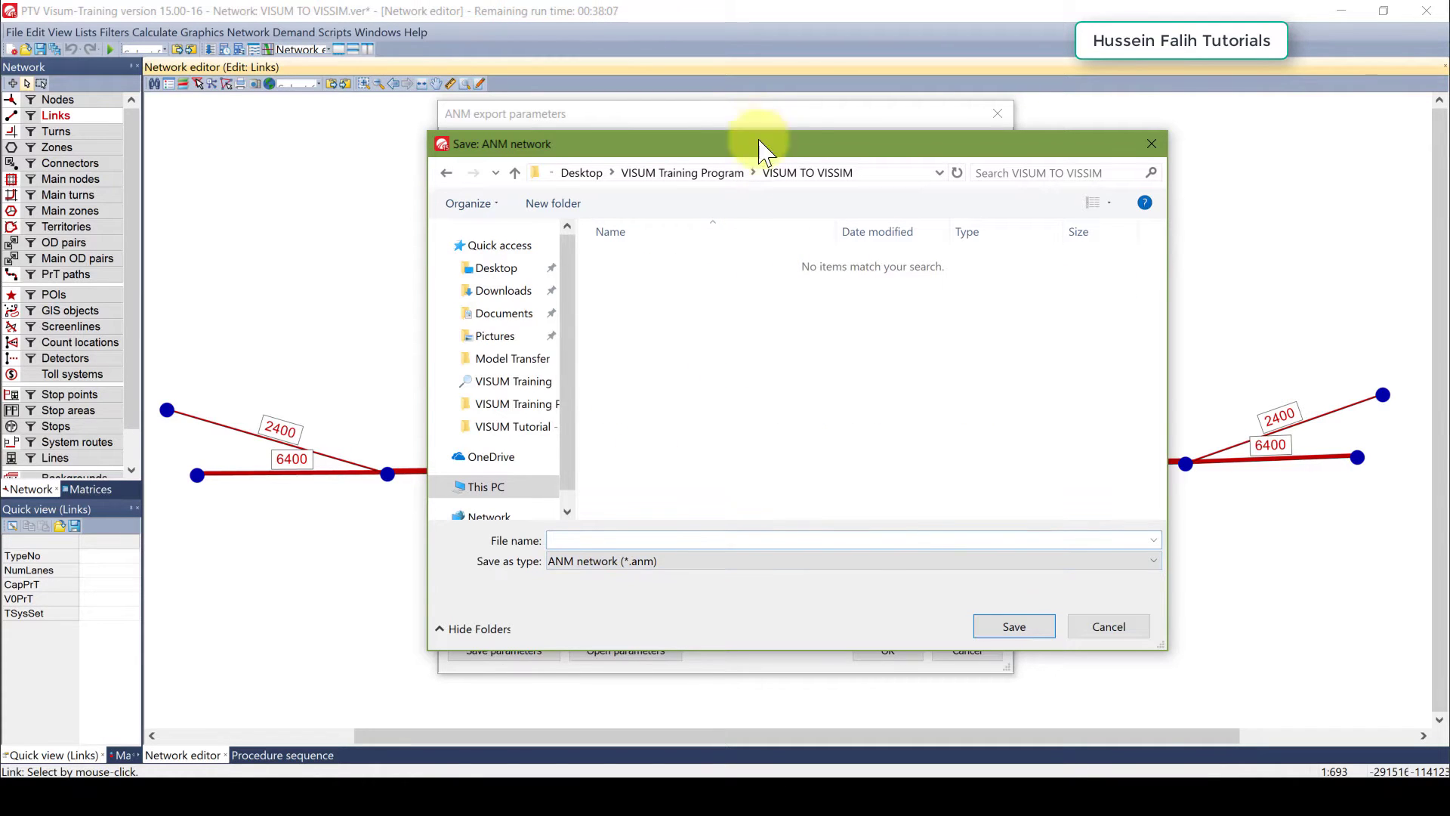
drag(763, 146, 762, 232)
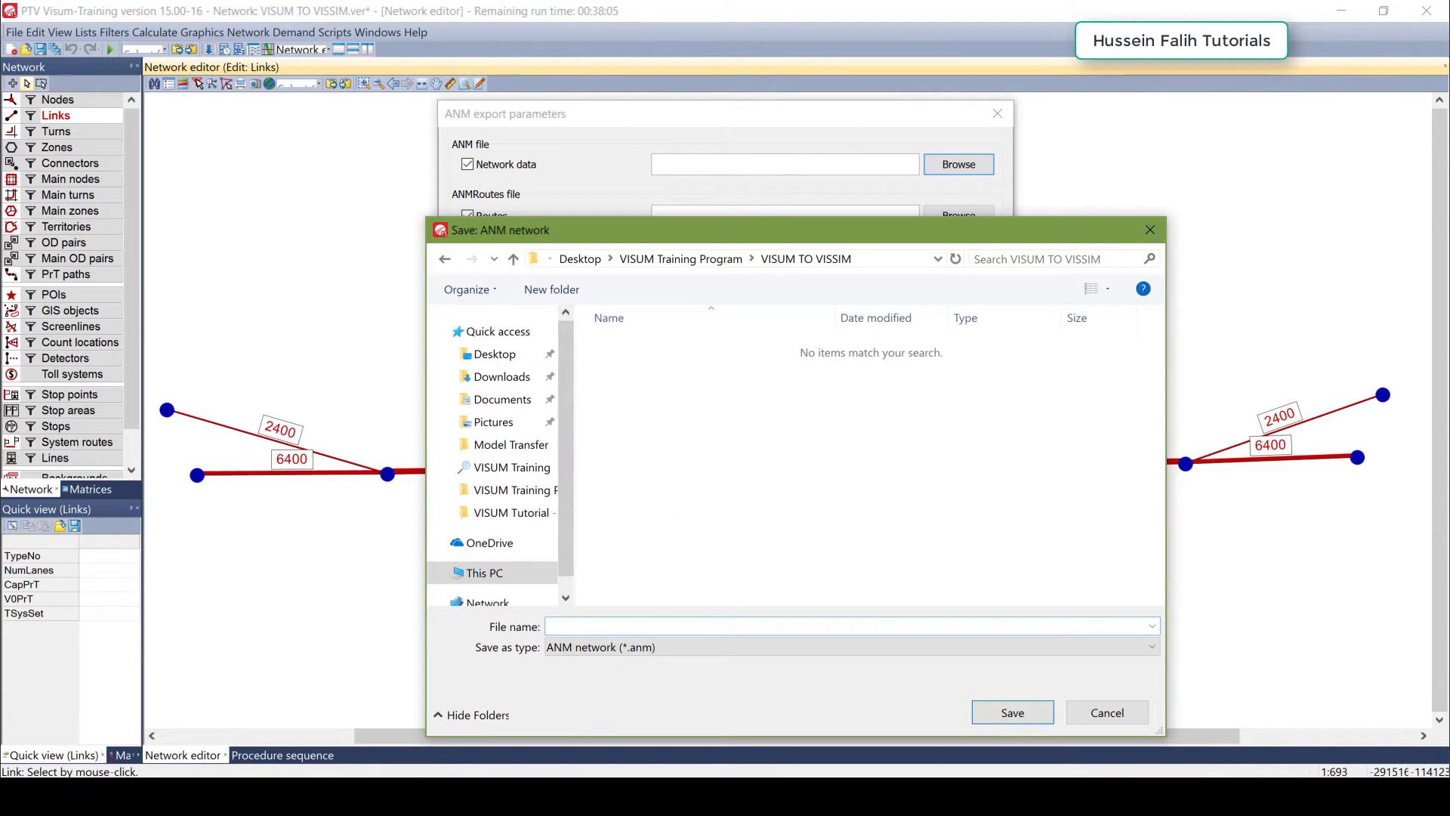
key(Return)
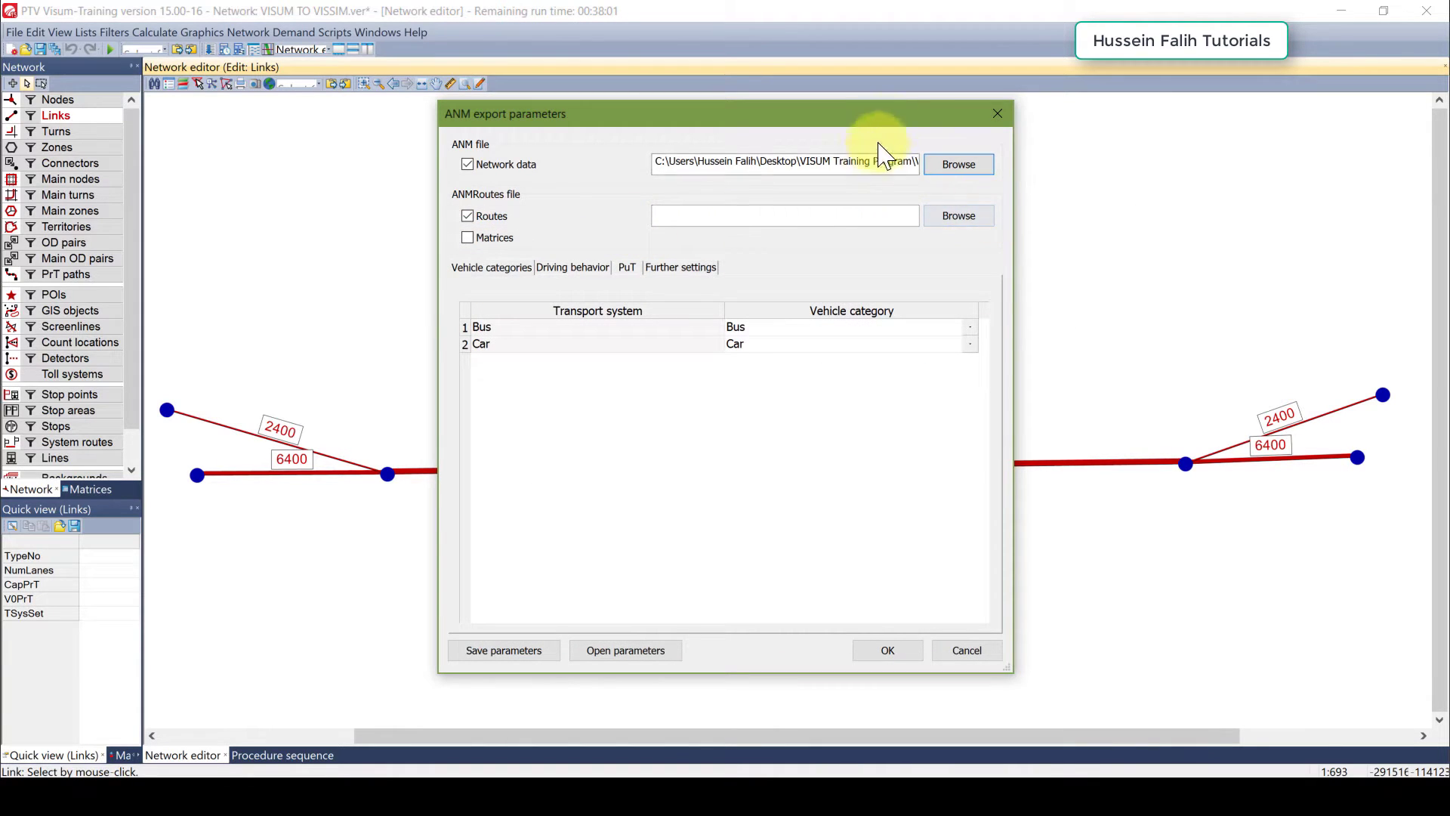
Step: Save the ANM routes file in the VISUM TO VISSIM folder inside VISUM Training Program
drag(899, 113, 1239, 557)
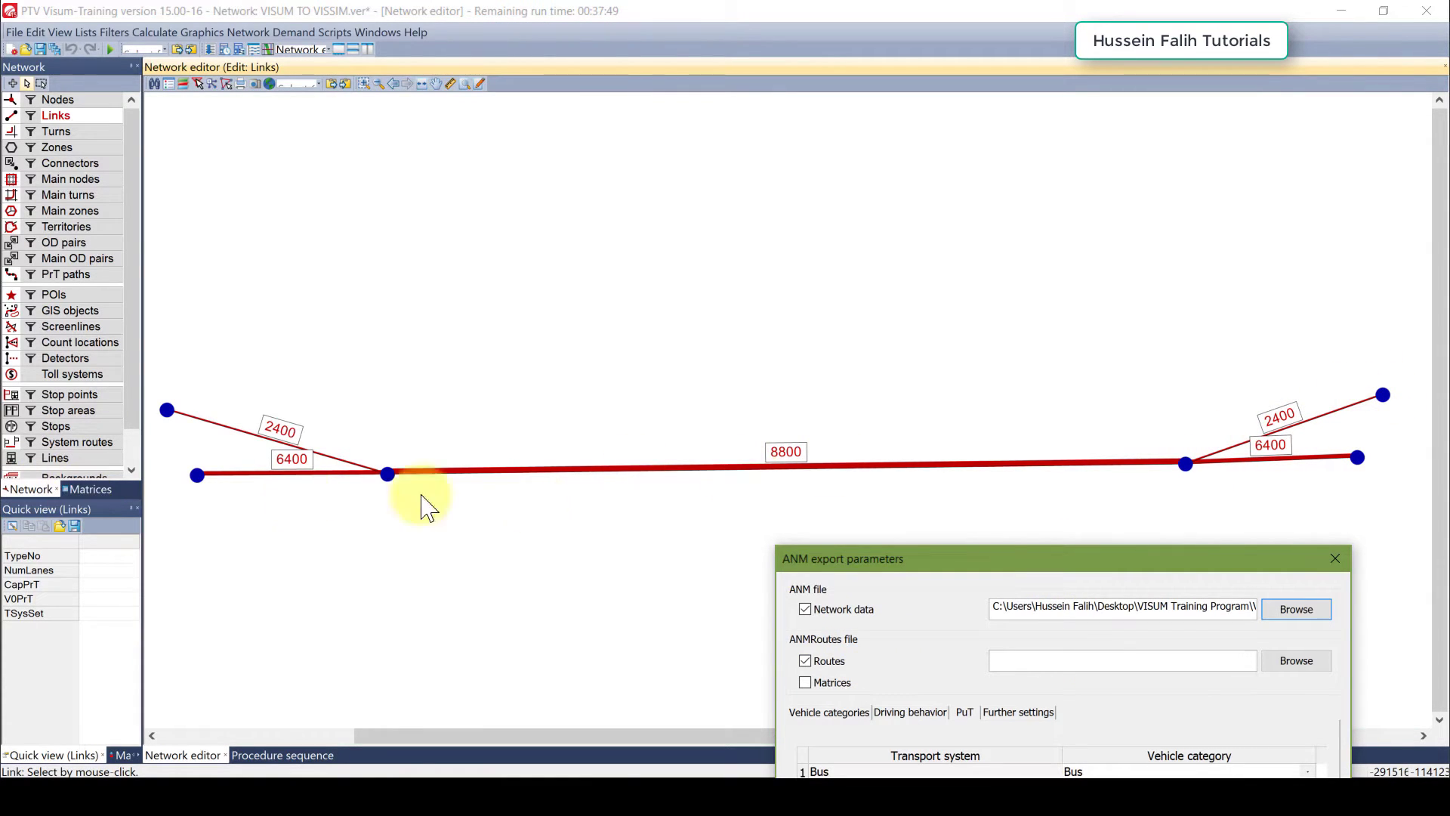
drag(1005, 557, 653, 170)
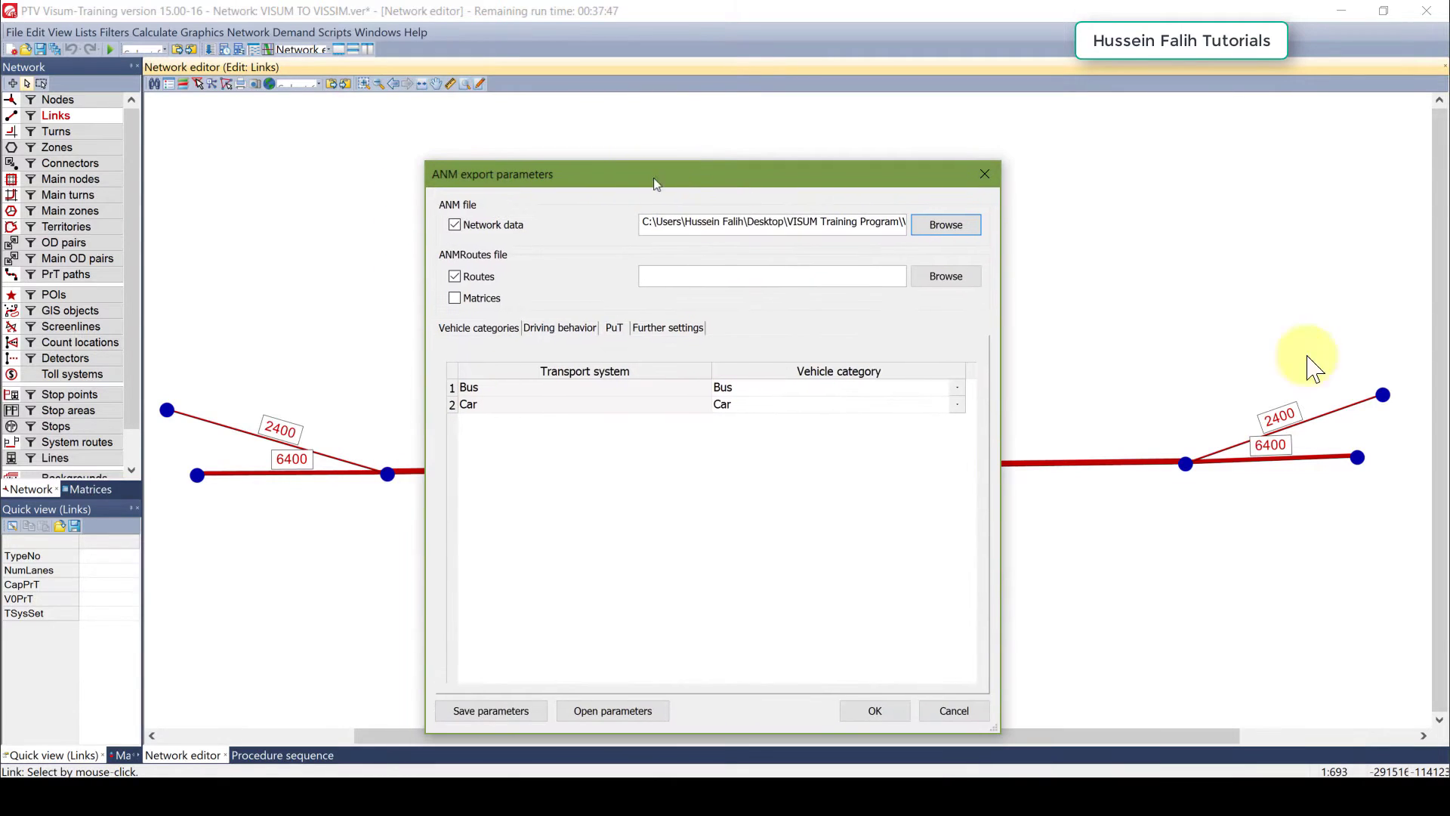
click(945, 277)
click(533, 325)
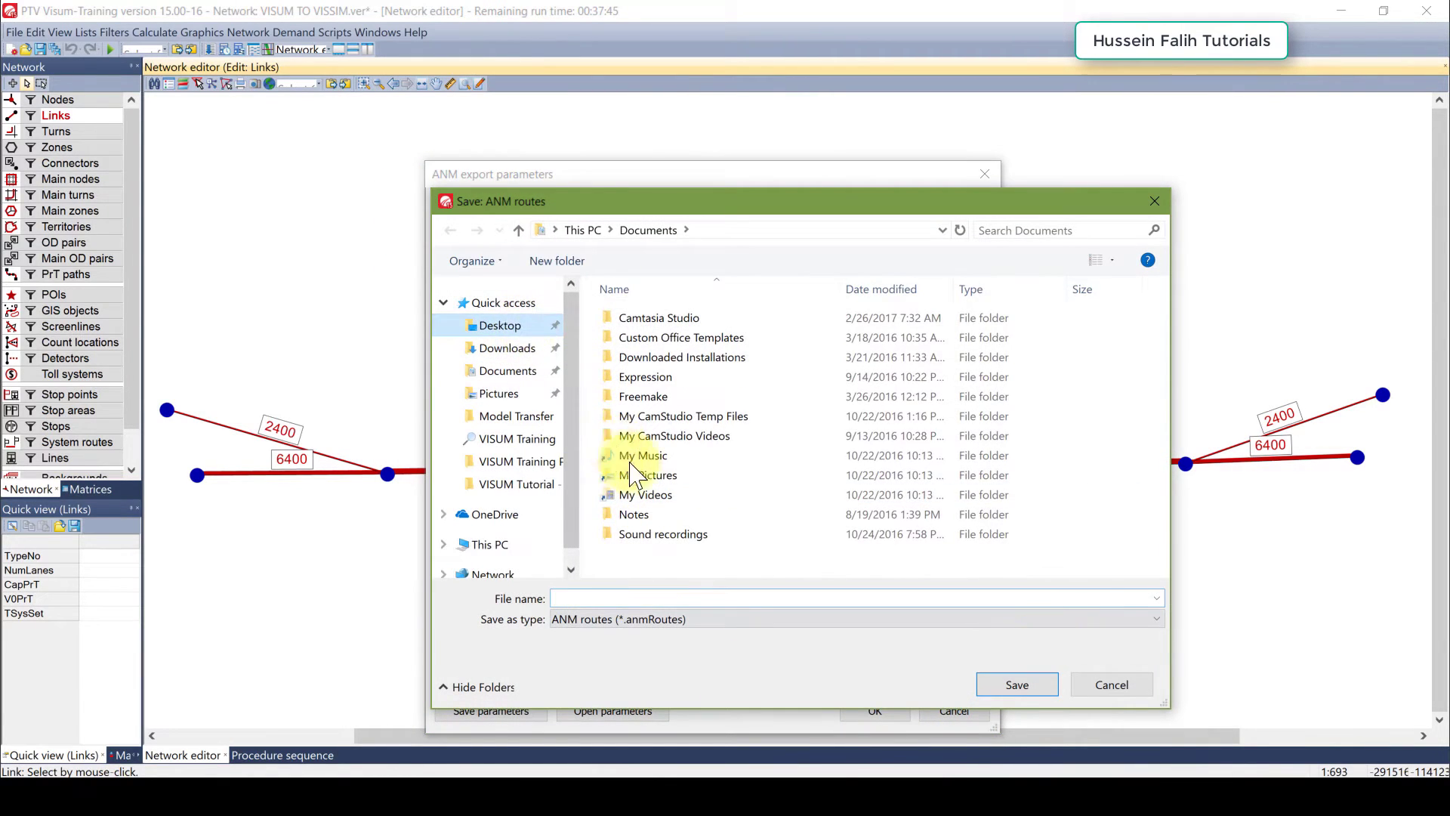
double_click(770, 495)
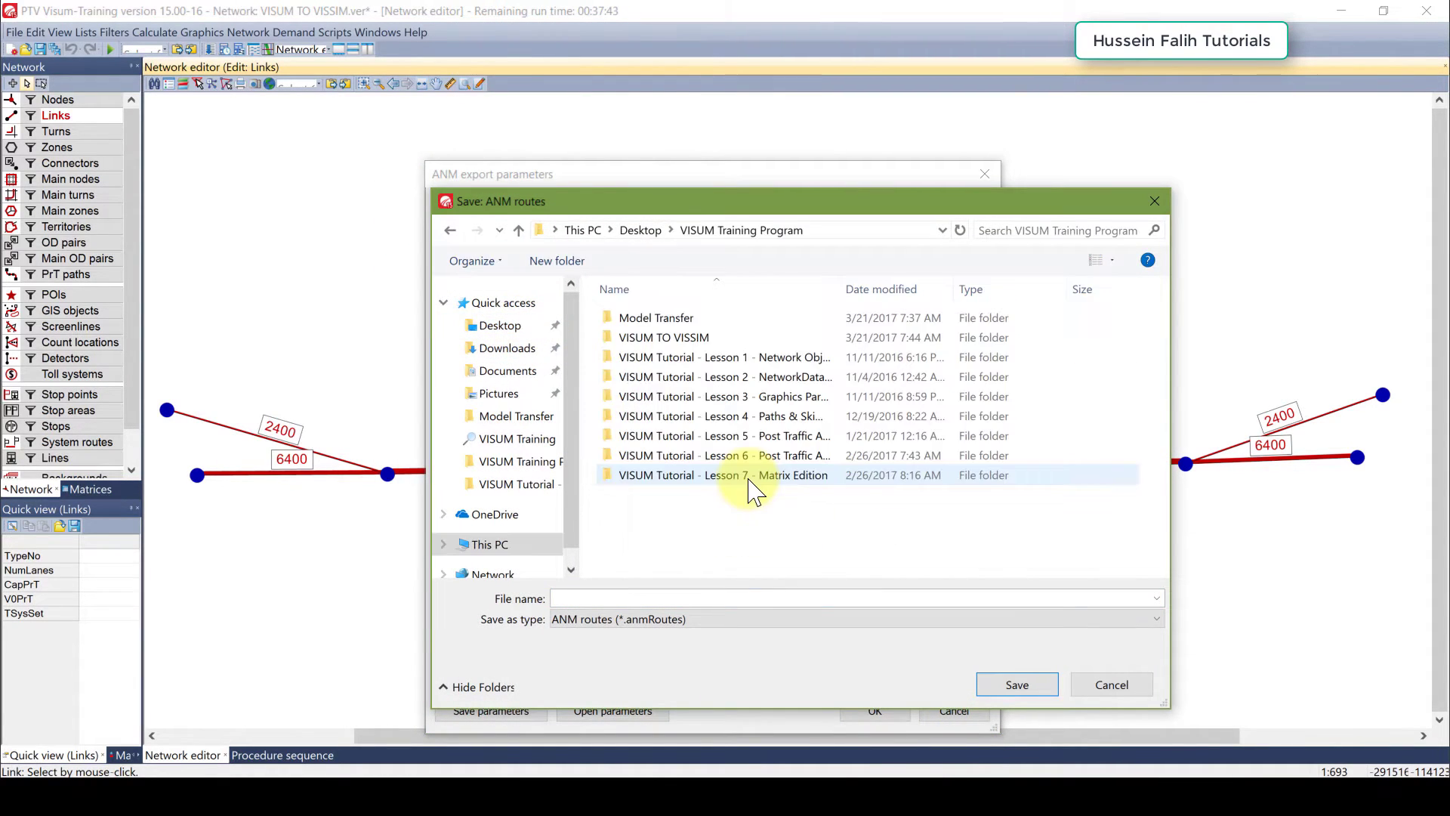
double_click(678, 333)
click(604, 598)
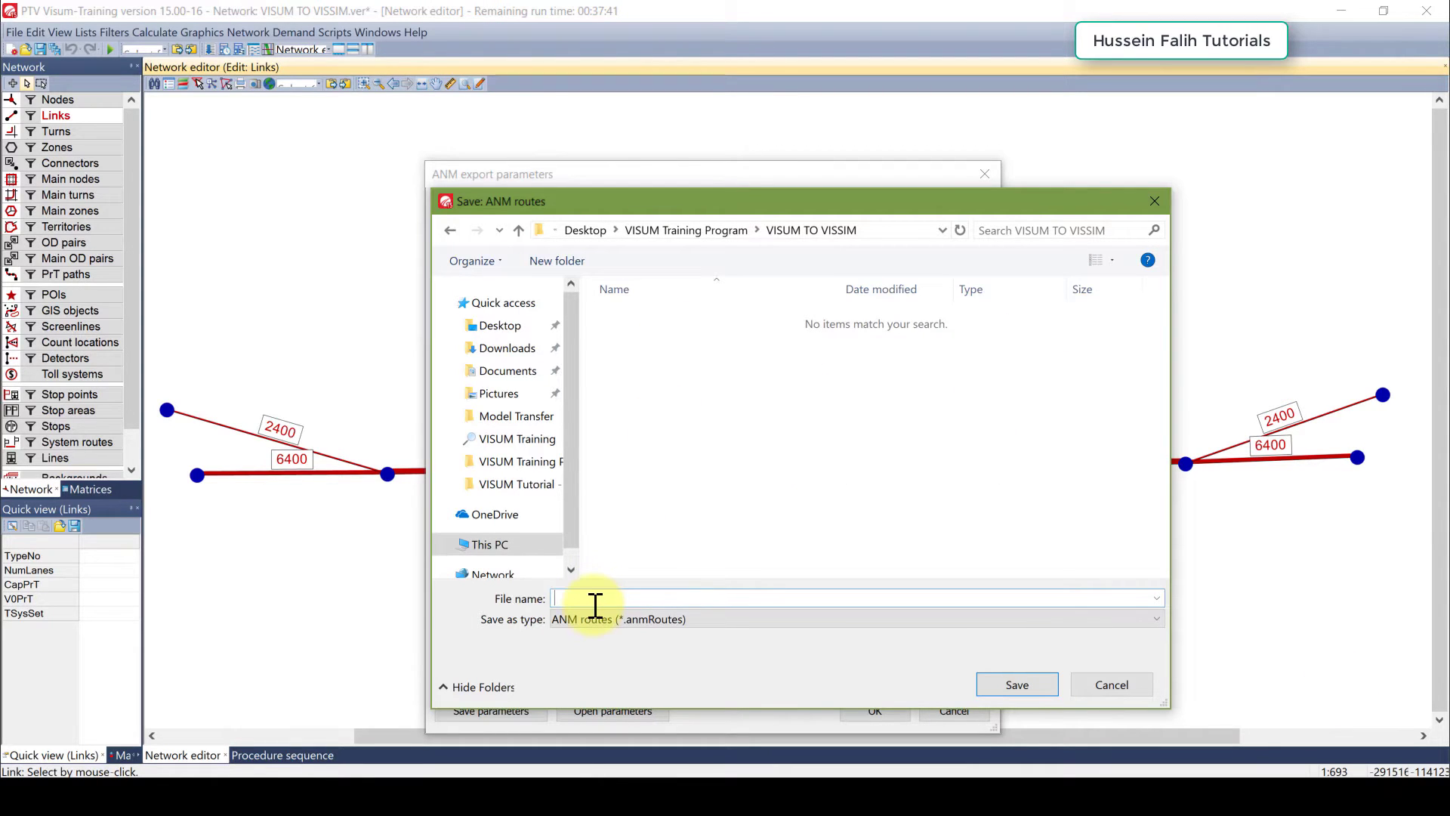
key(Return)
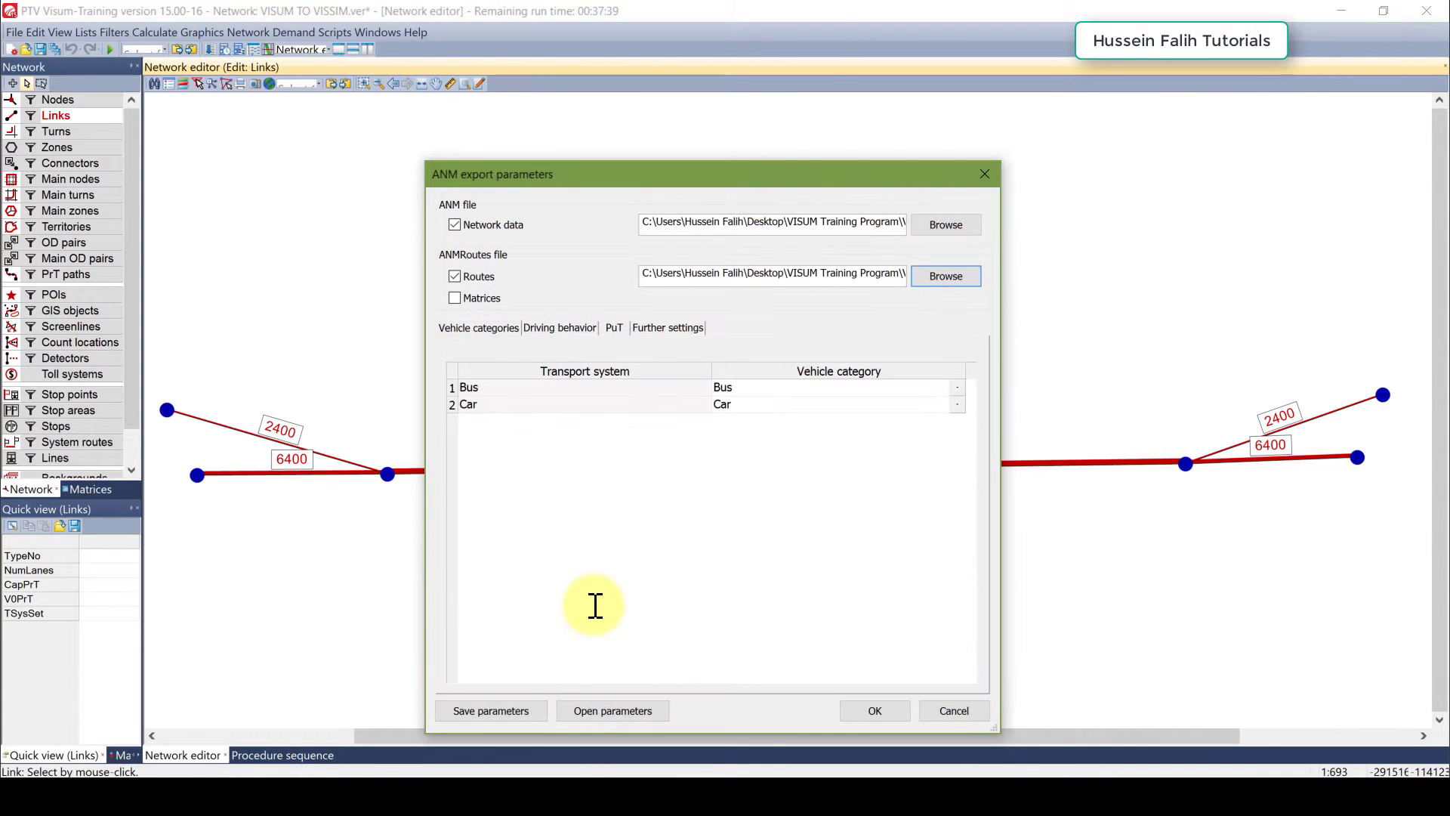
Step: Set the end of the export's simulation time interval to 10
drag(816, 162, 851, 89)
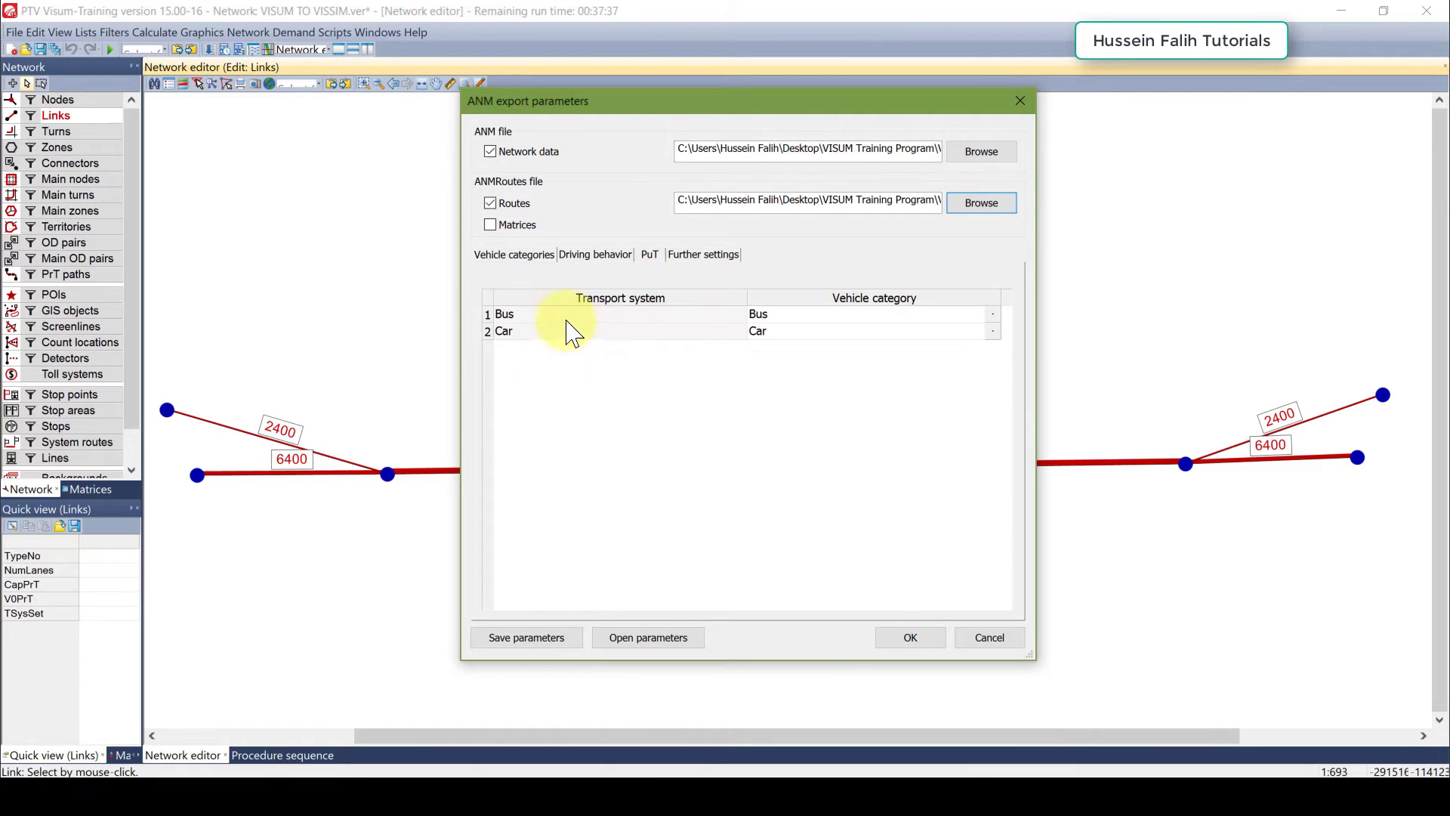
click(762, 333)
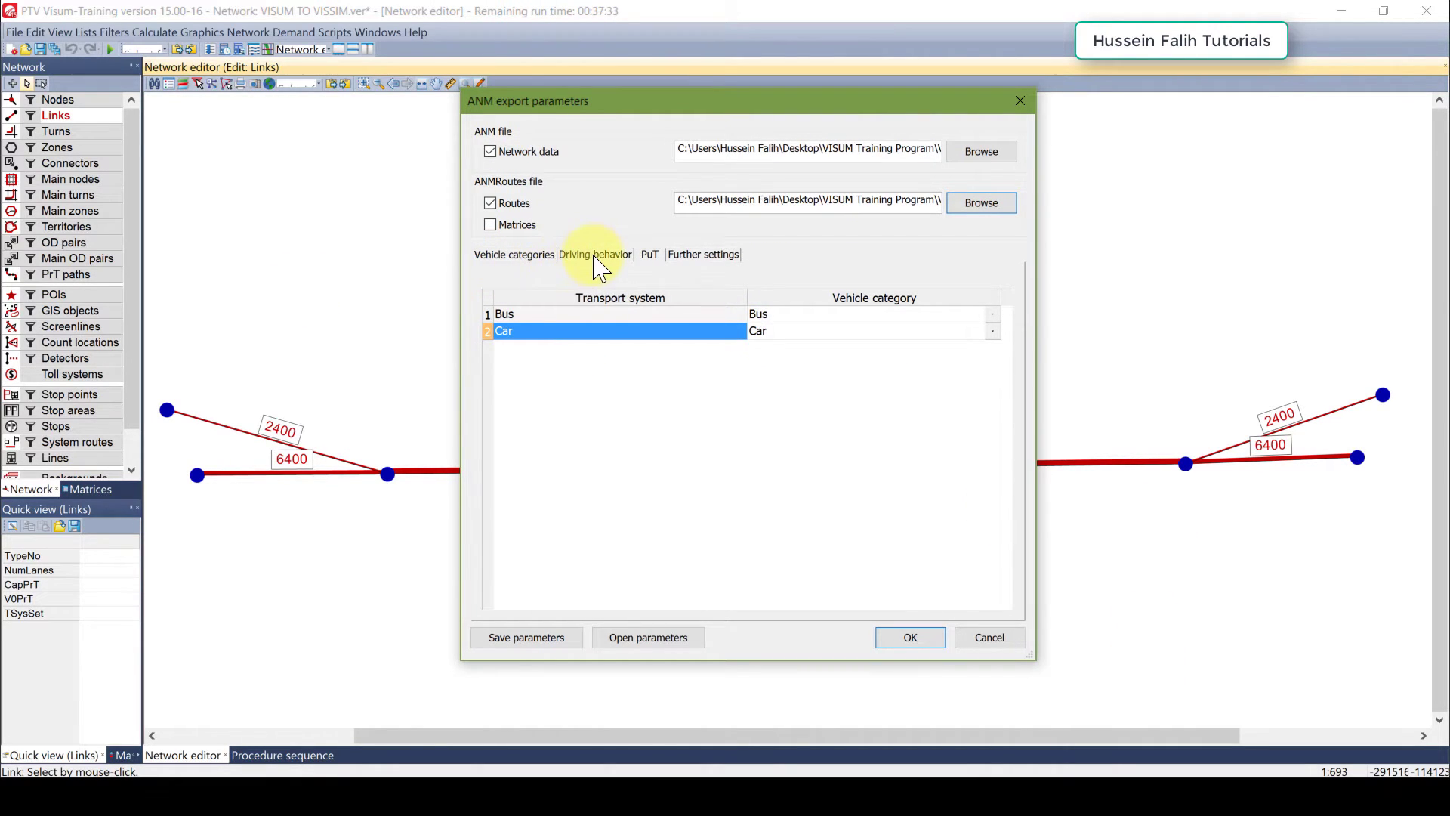
click(701, 255)
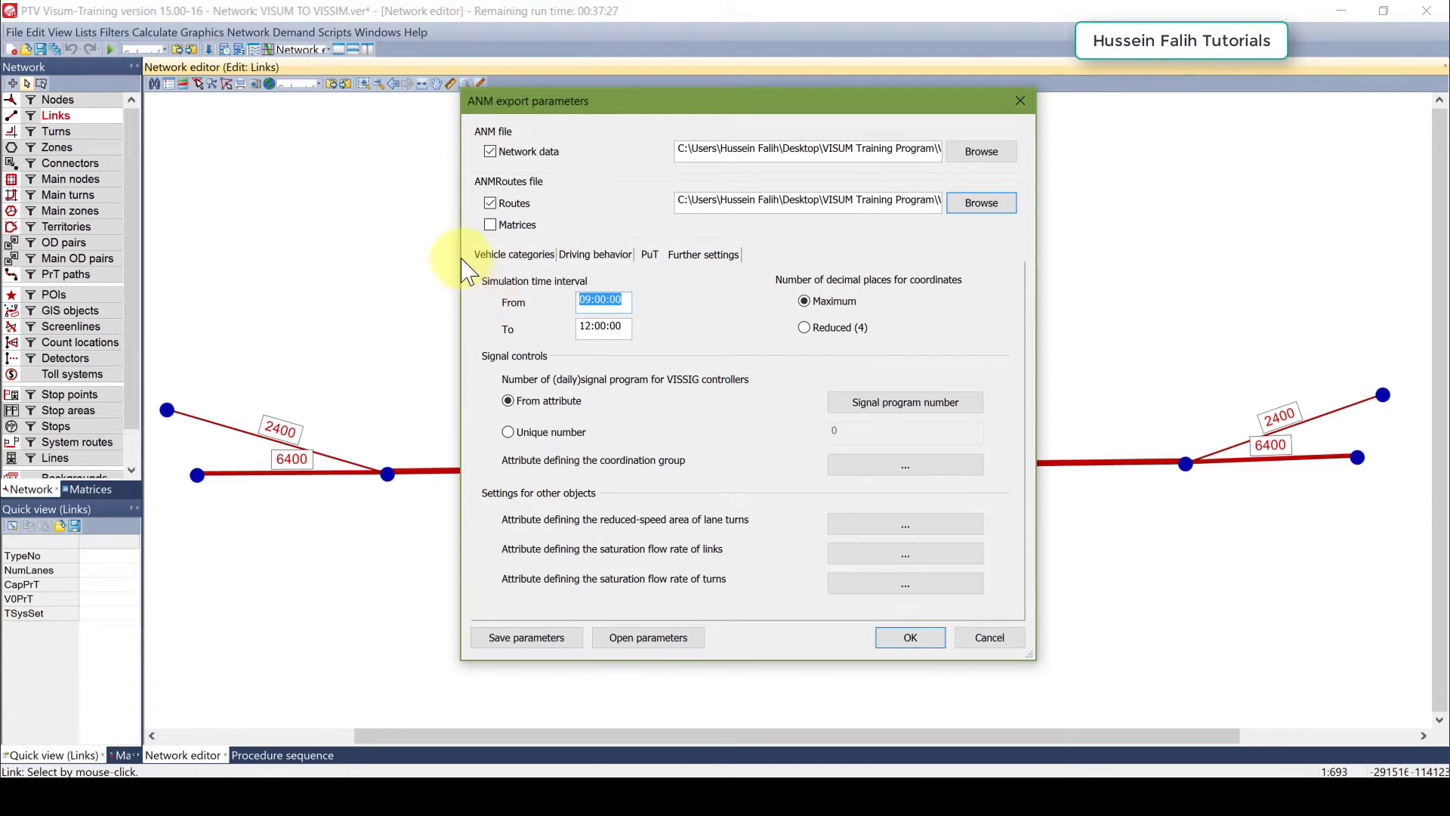
key(Tab)
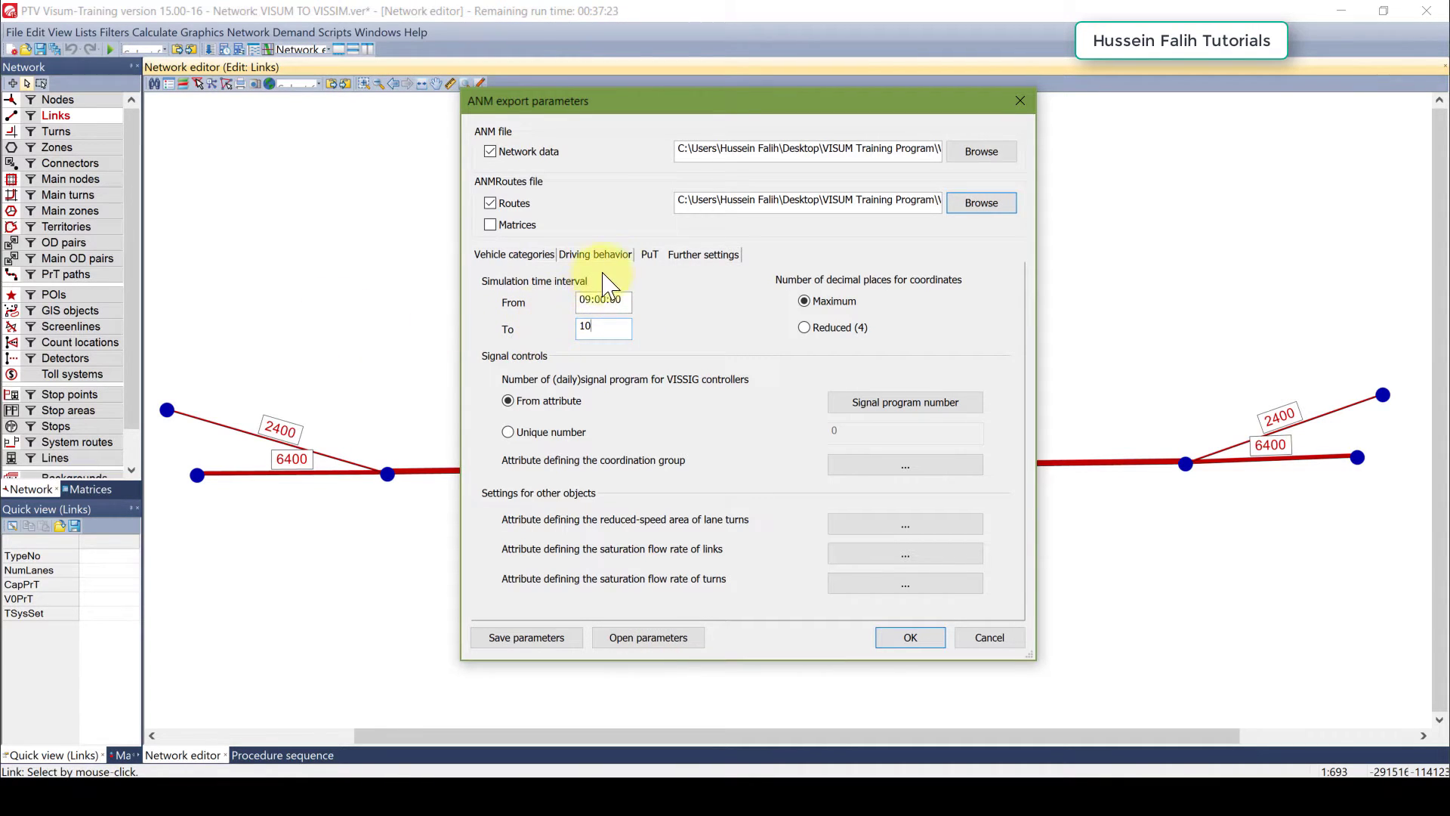
Step: Review the PuT, driving behavior and vehicle category settings, and run the ANM export
click(649, 255)
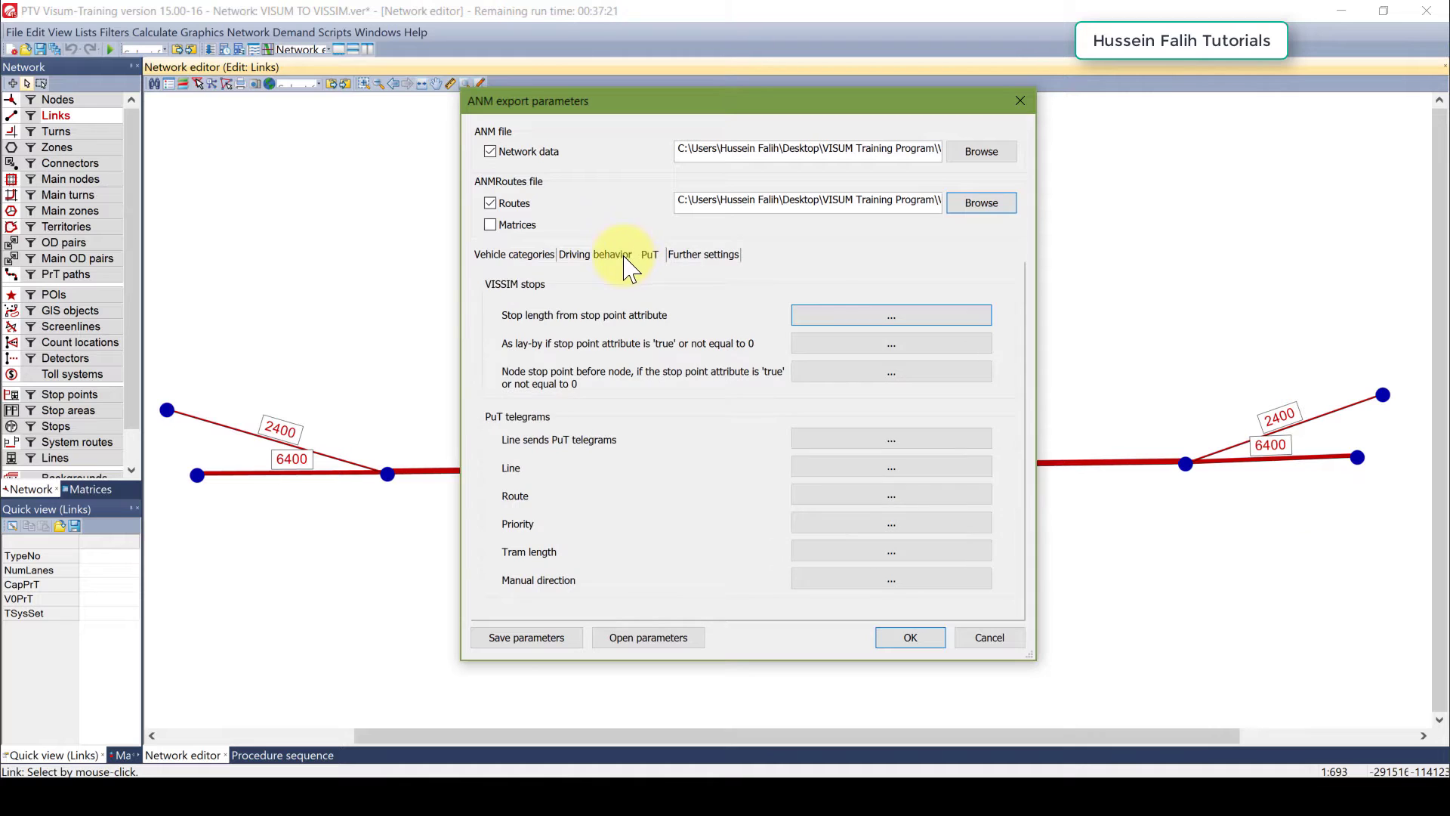
click(624, 257)
click(524, 257)
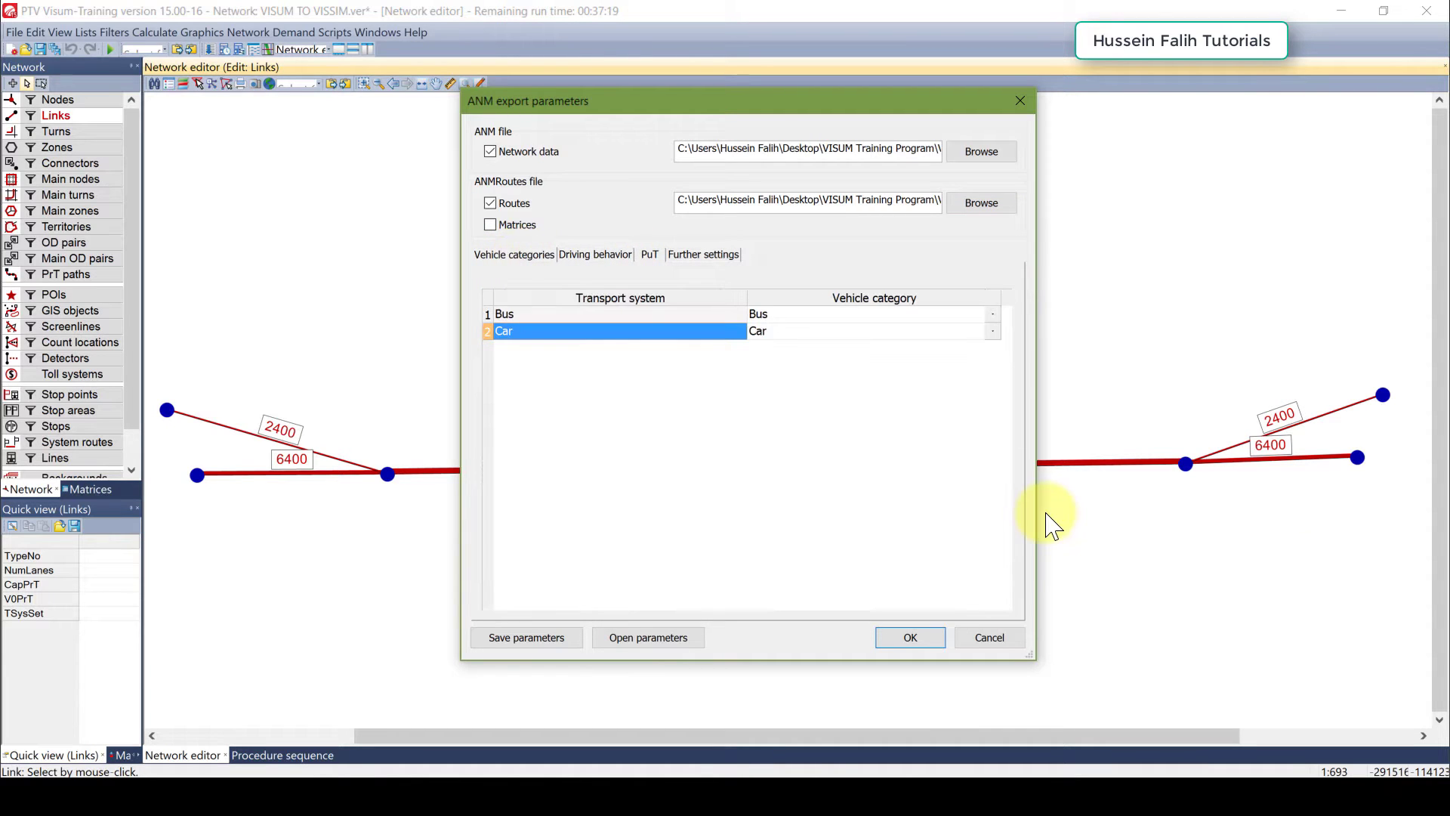
click(910, 638)
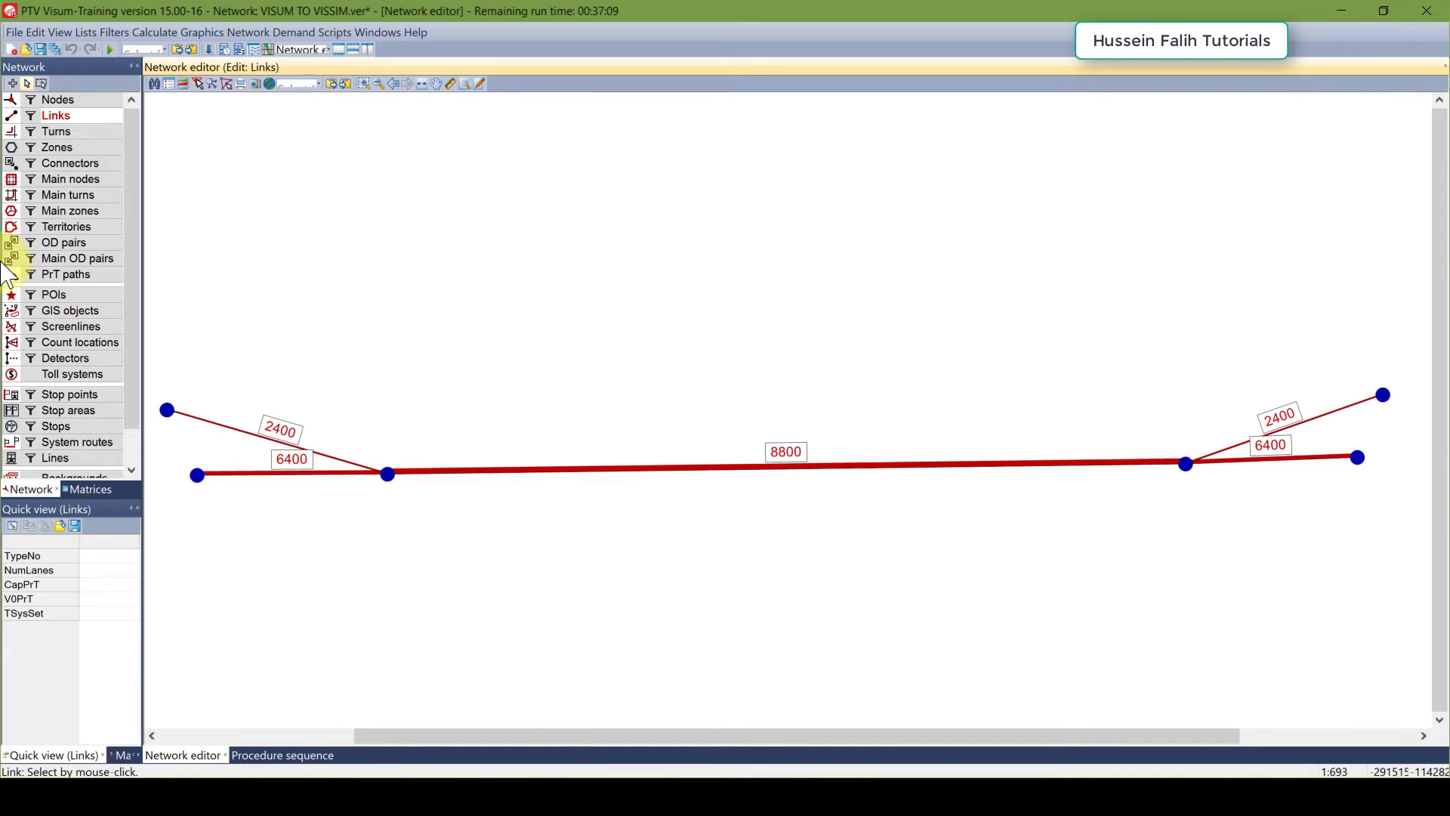
Step: Open the eastern merge node in the junction editor and inspect its two turns
drag(787, 327, 785, 323)
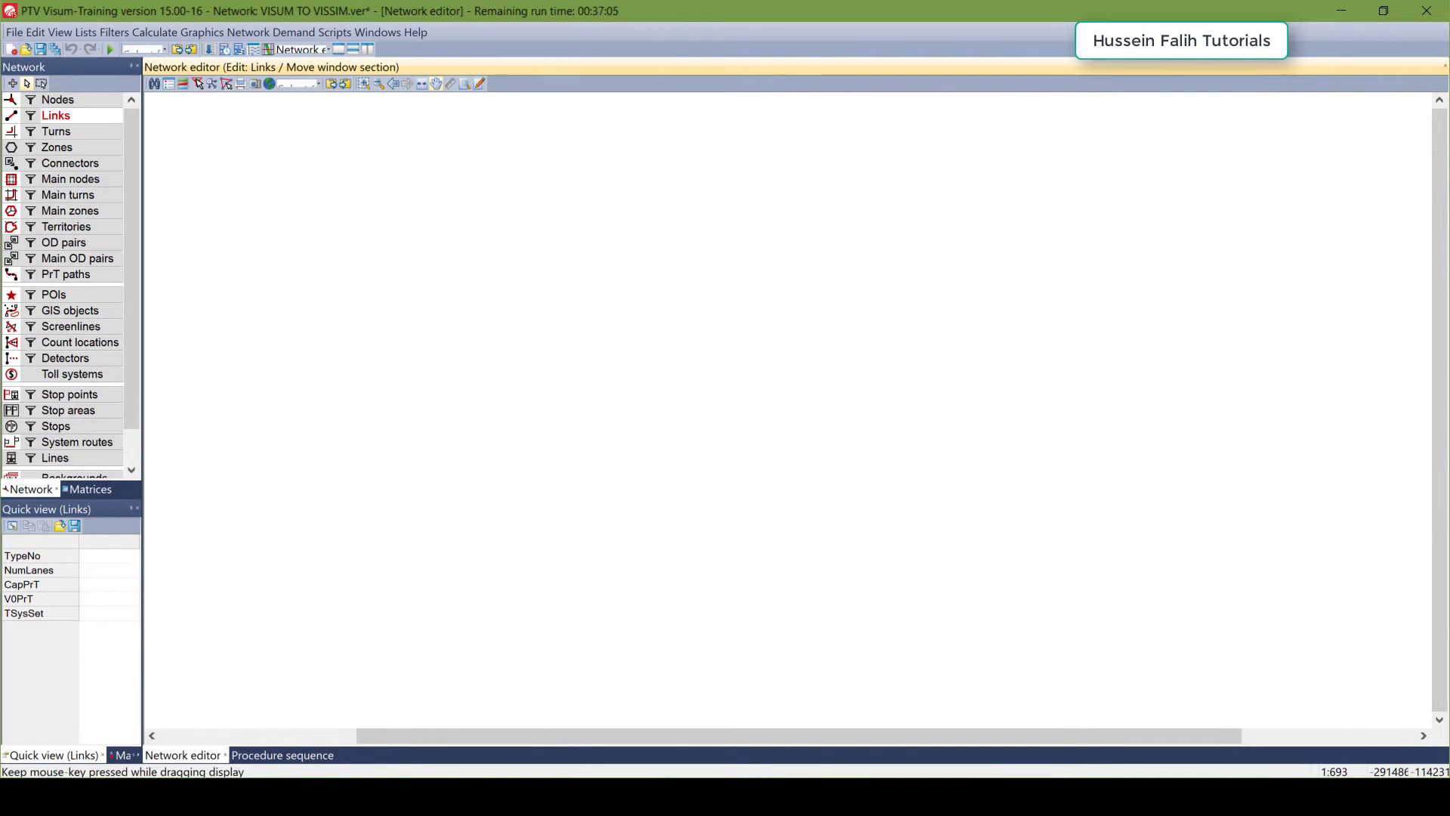
click(91, 132)
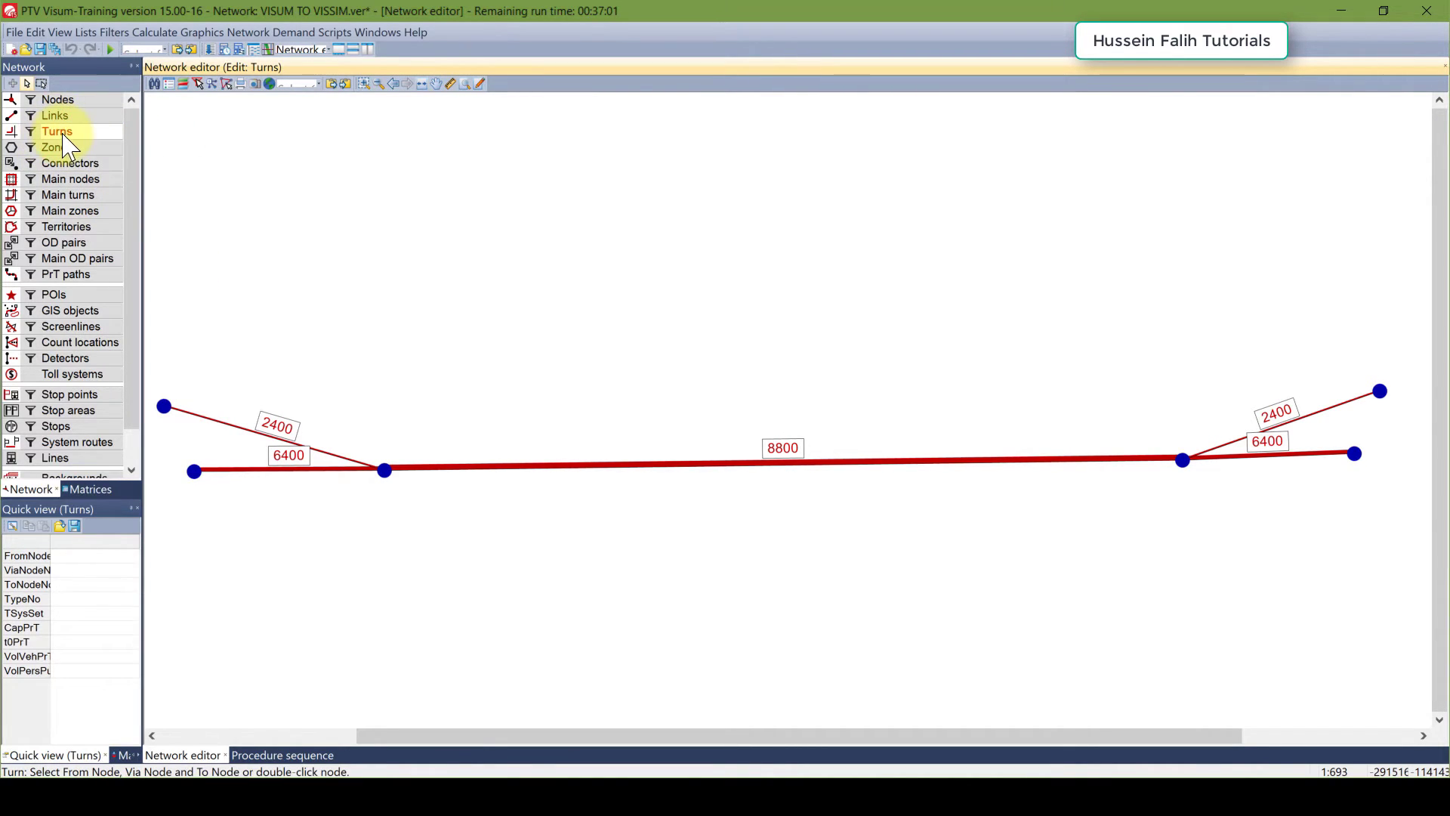
click(1184, 459)
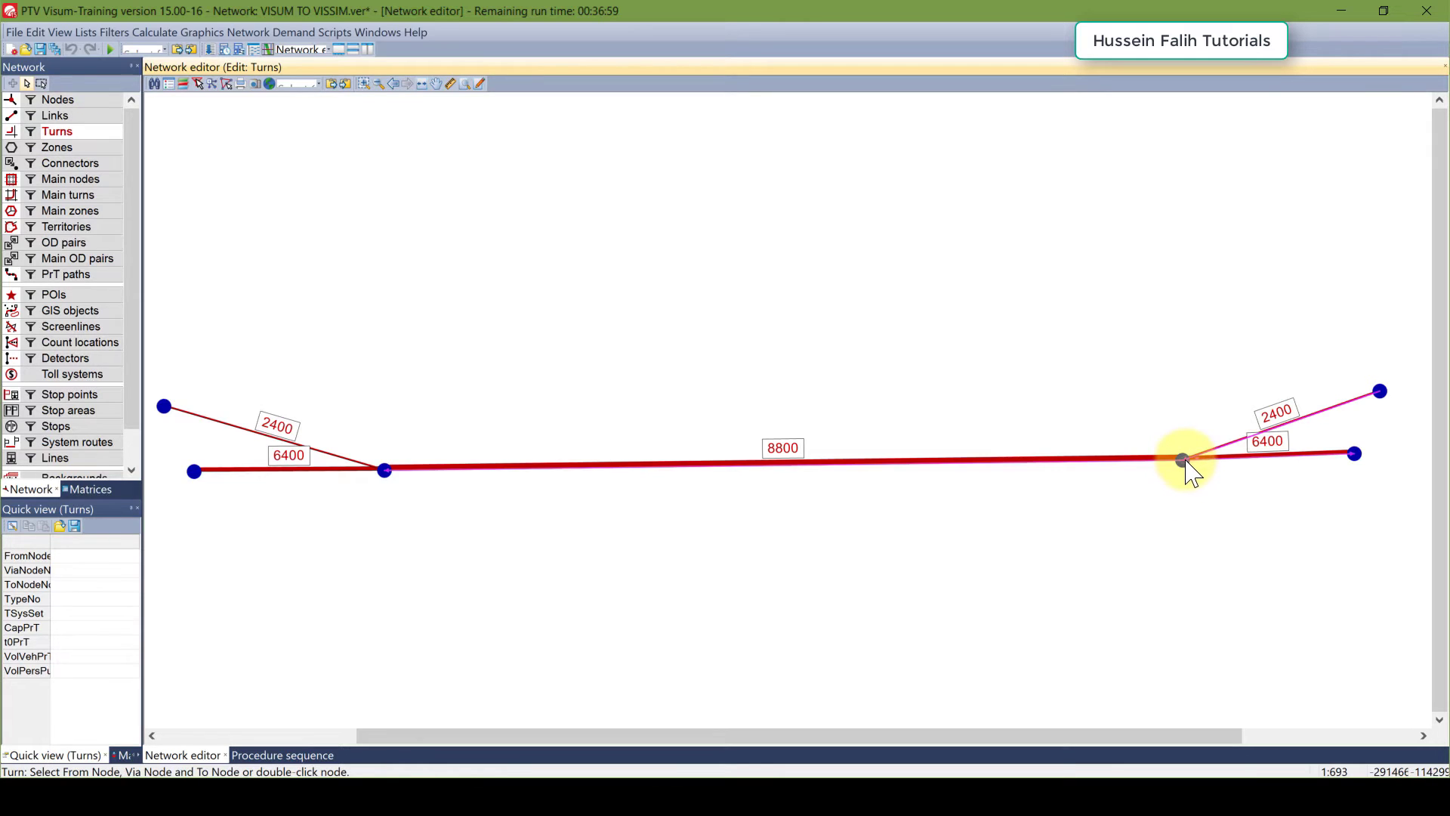
double_click(1184, 460)
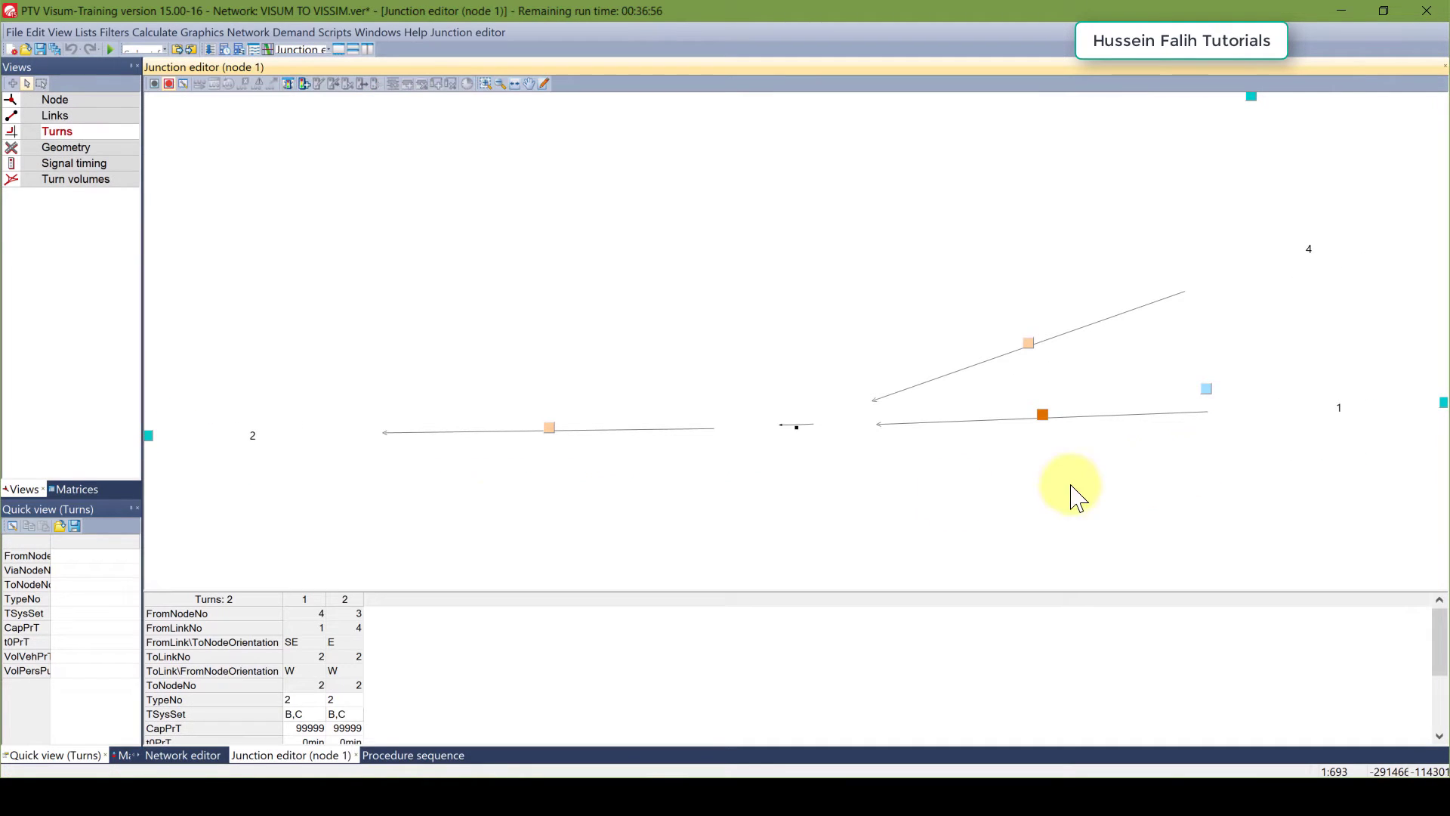
drag(748, 442, 693, 401)
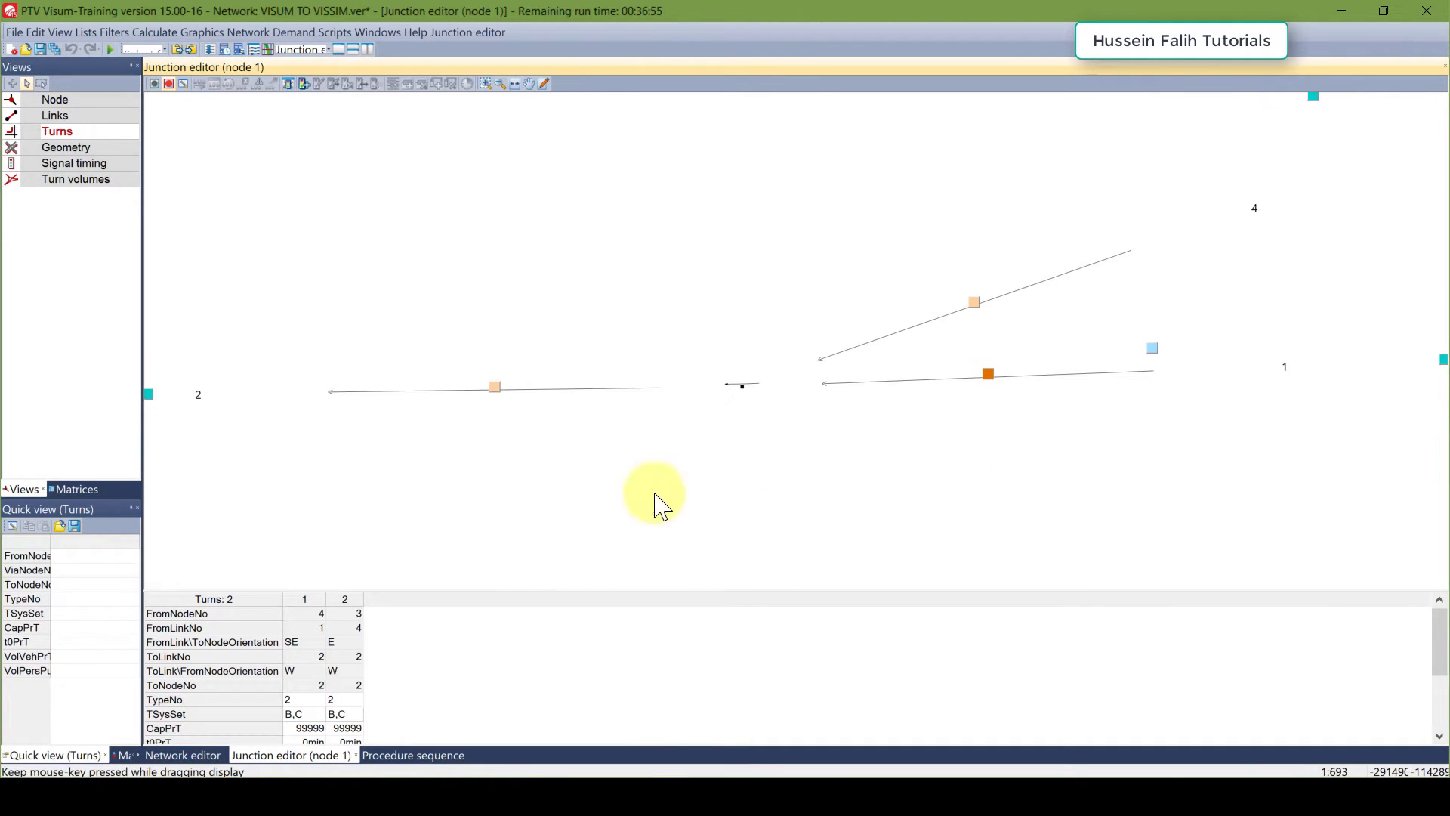
click(300, 600)
click(347, 600)
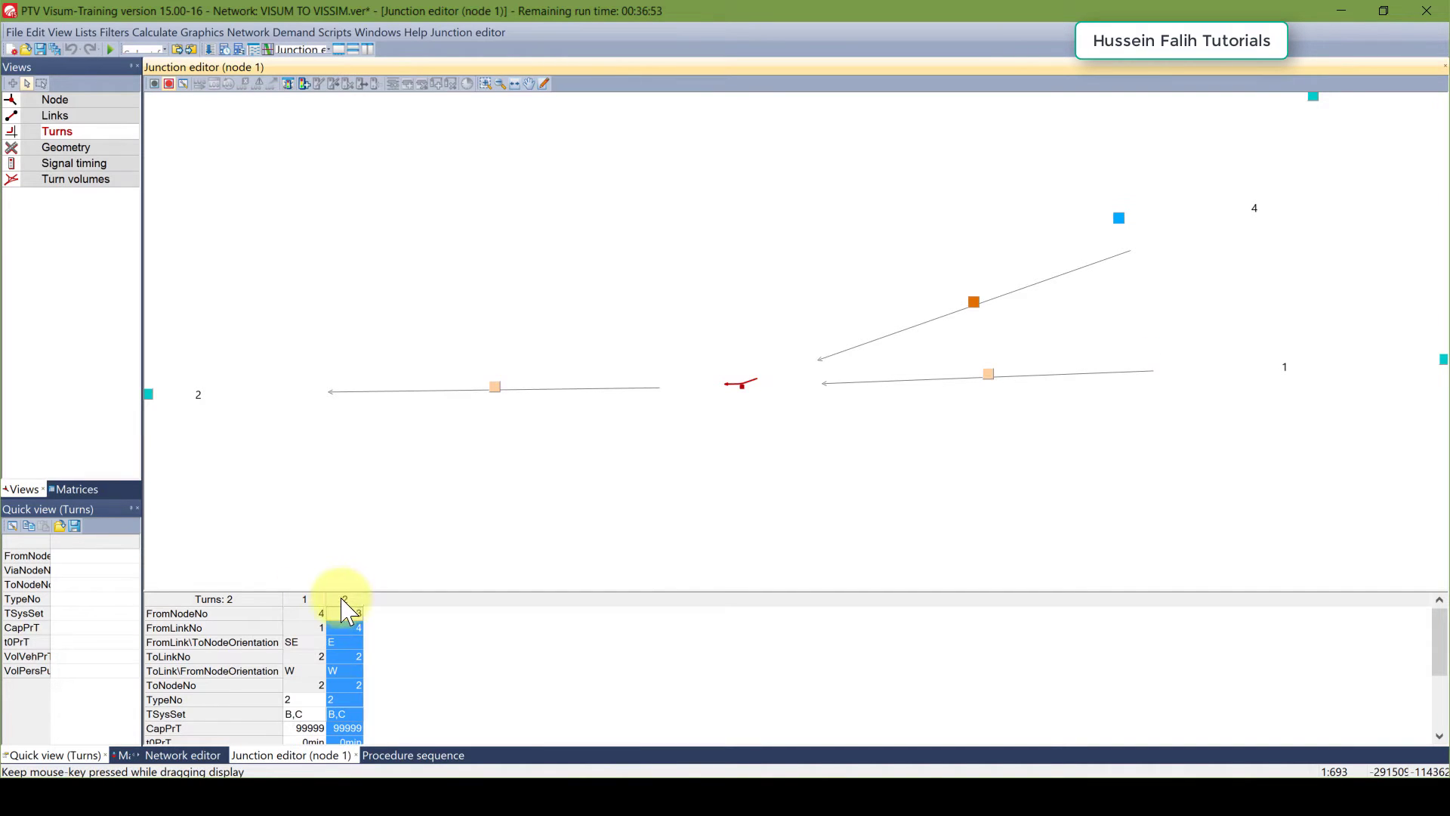
click(314, 600)
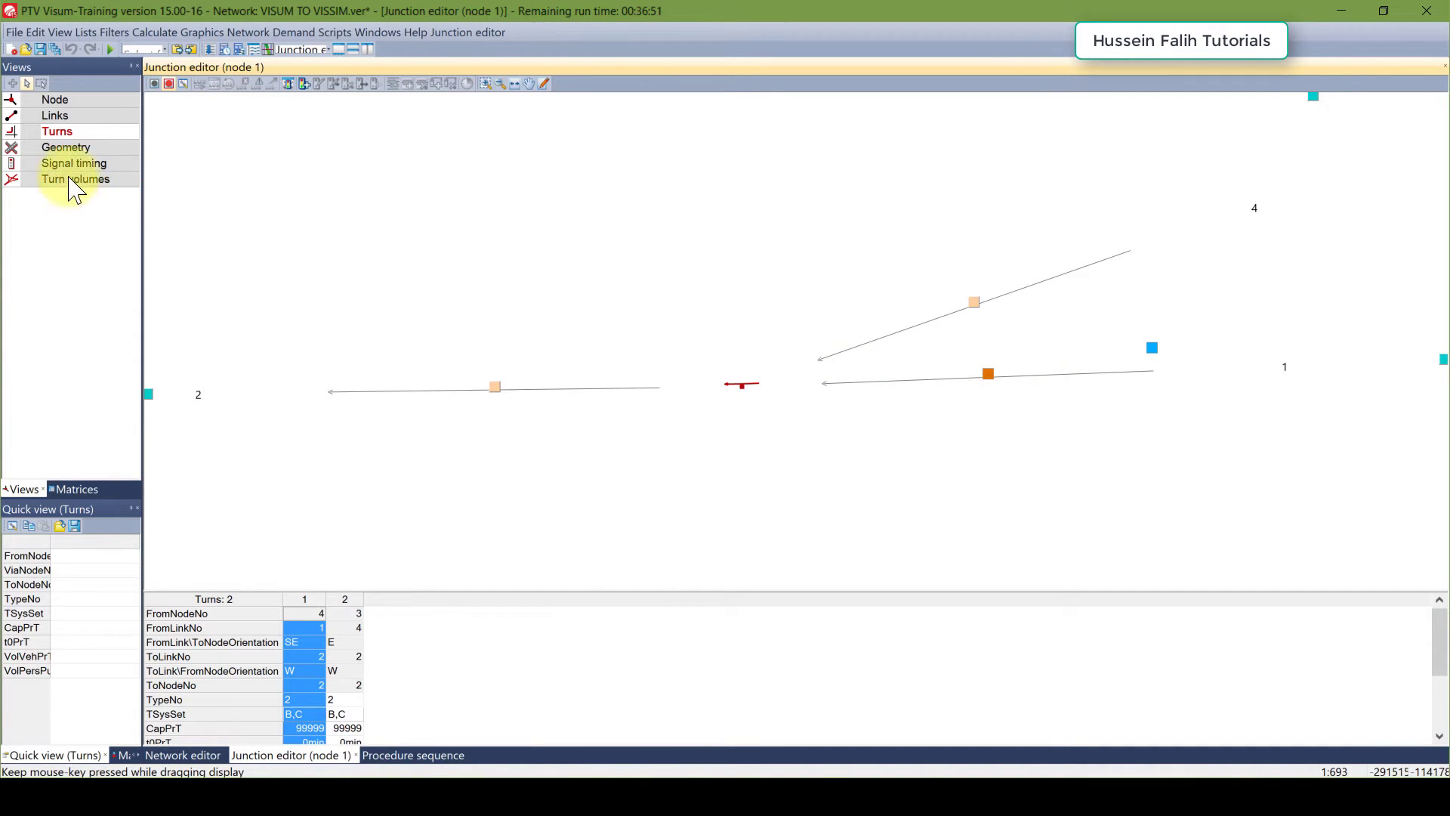
Step: In the node's geometry, reconnect the northern lane of leg E to the northernmost lane of leg W
click(70, 147)
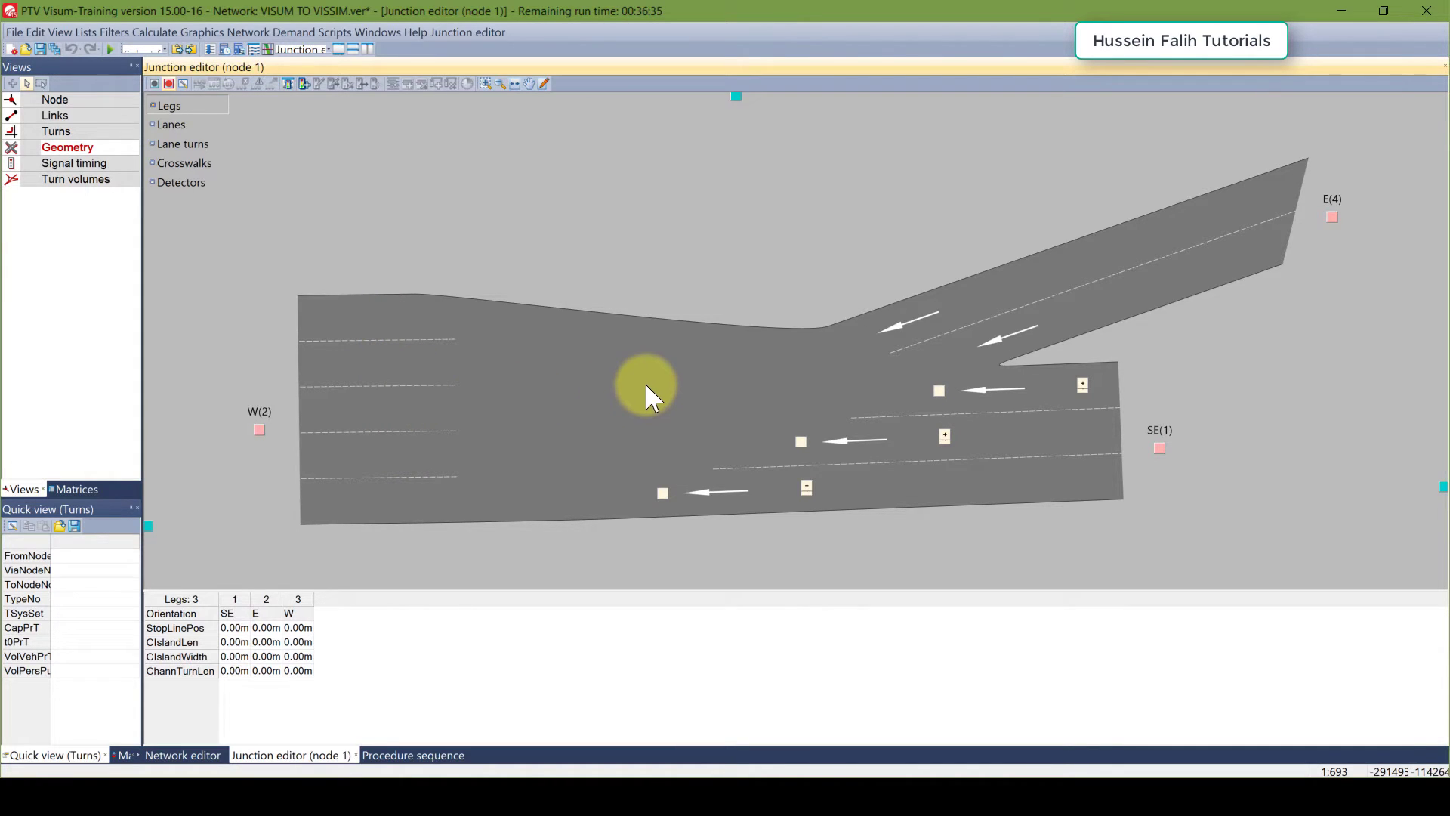
click(1333, 219)
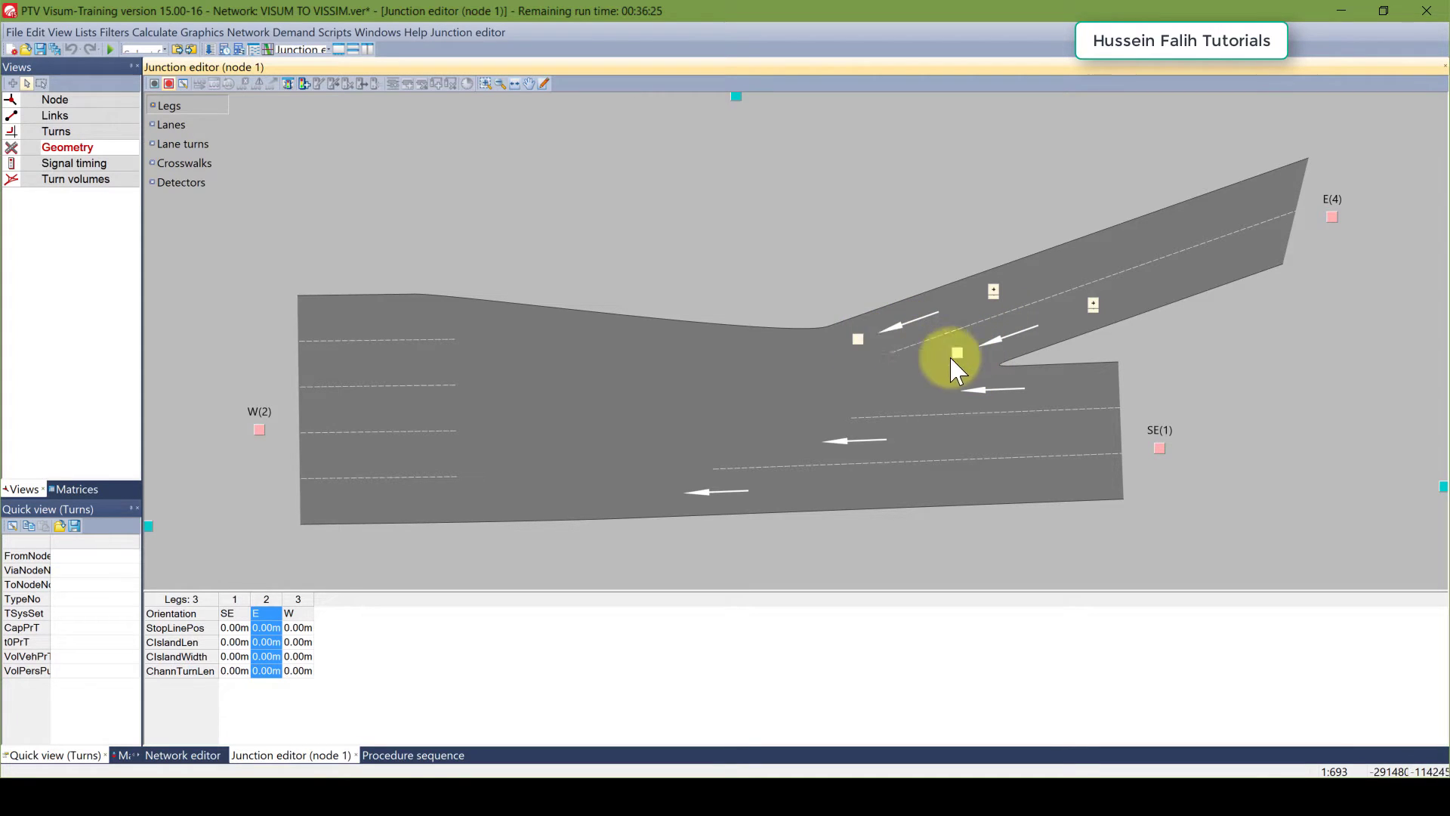
click(859, 340)
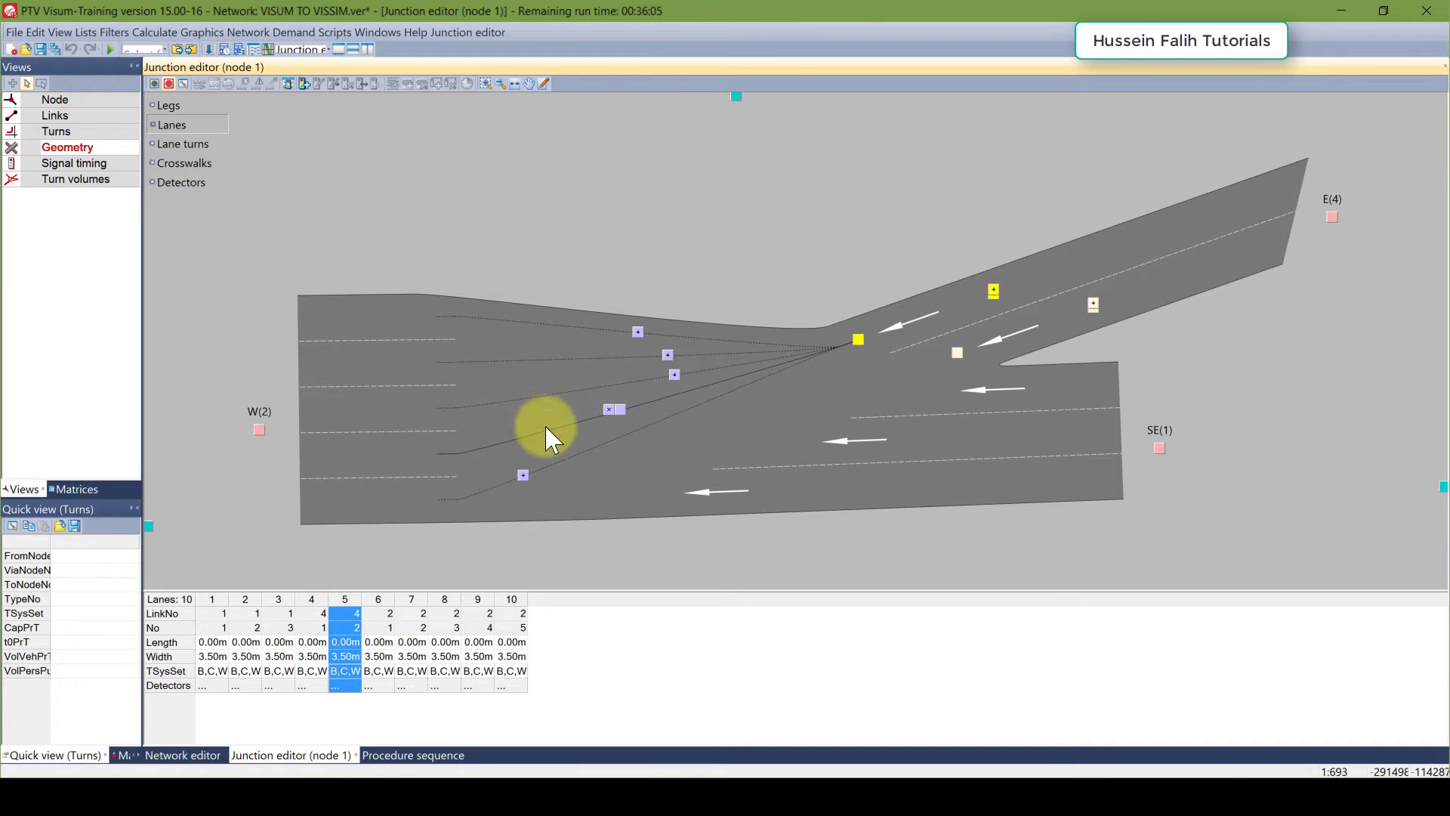
click(609, 410)
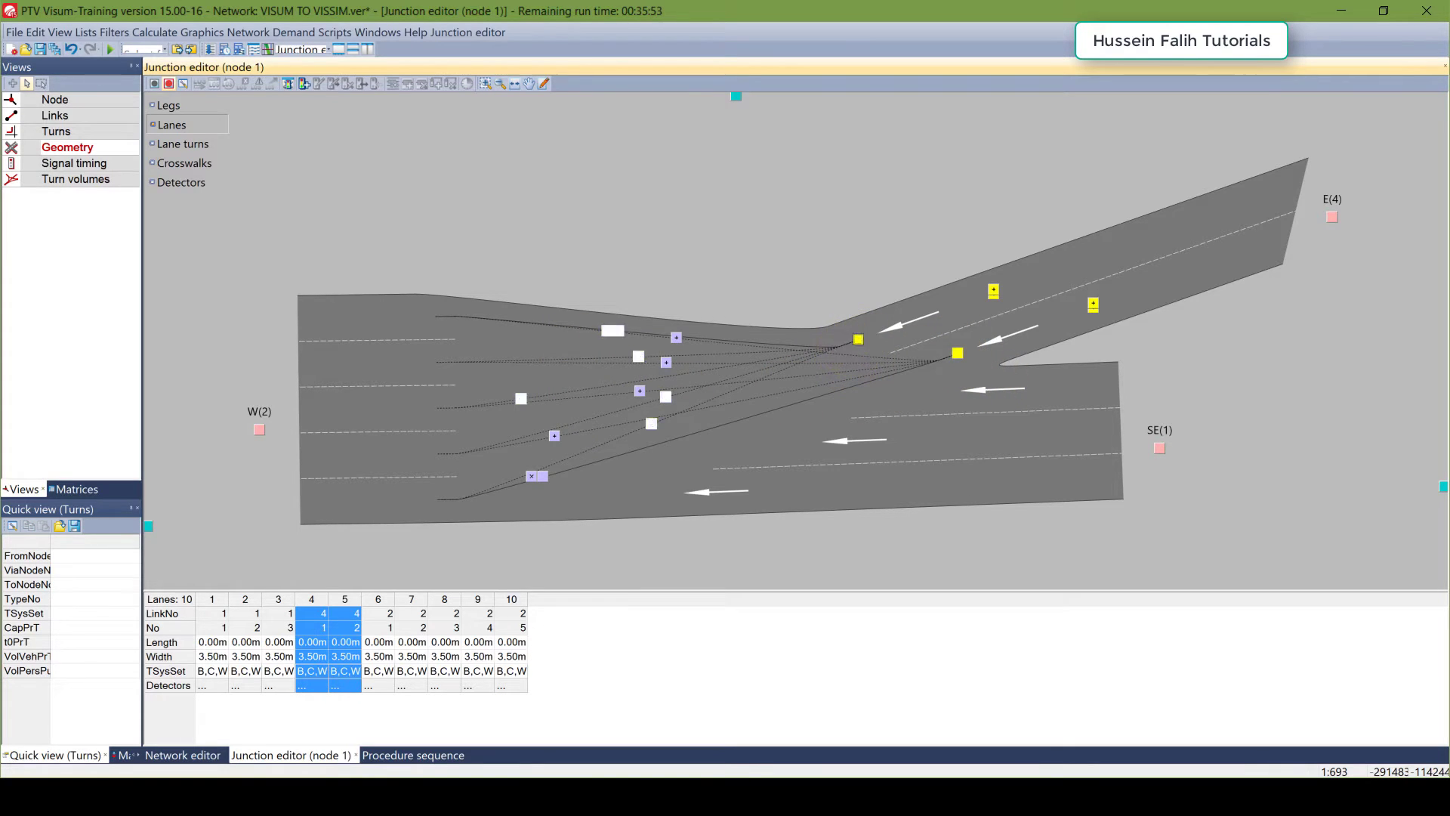
Step: Replace the lane turn of leg E's southern lane with one to the second lane from the north on leg W
click(957, 352)
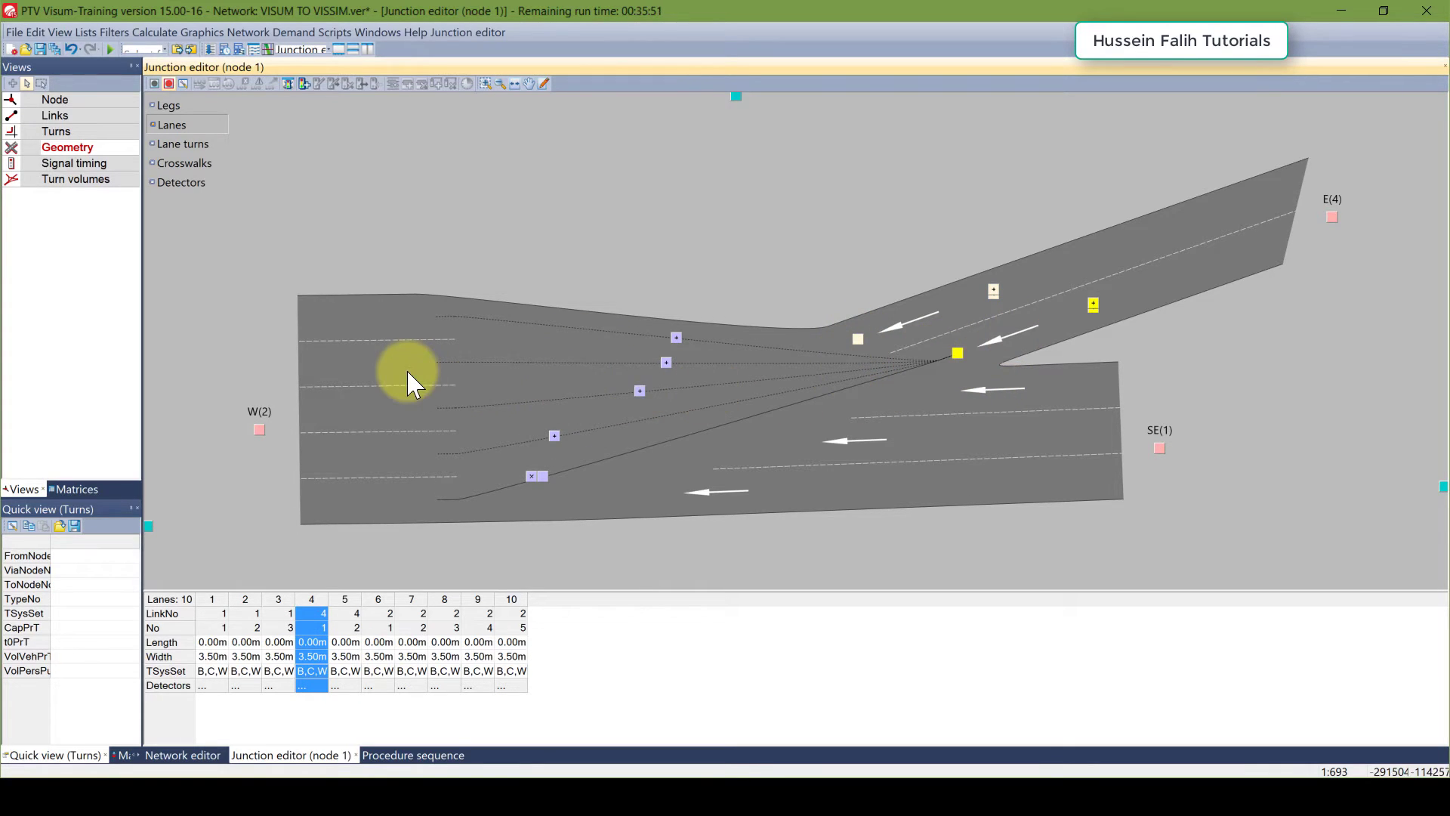
click(531, 476)
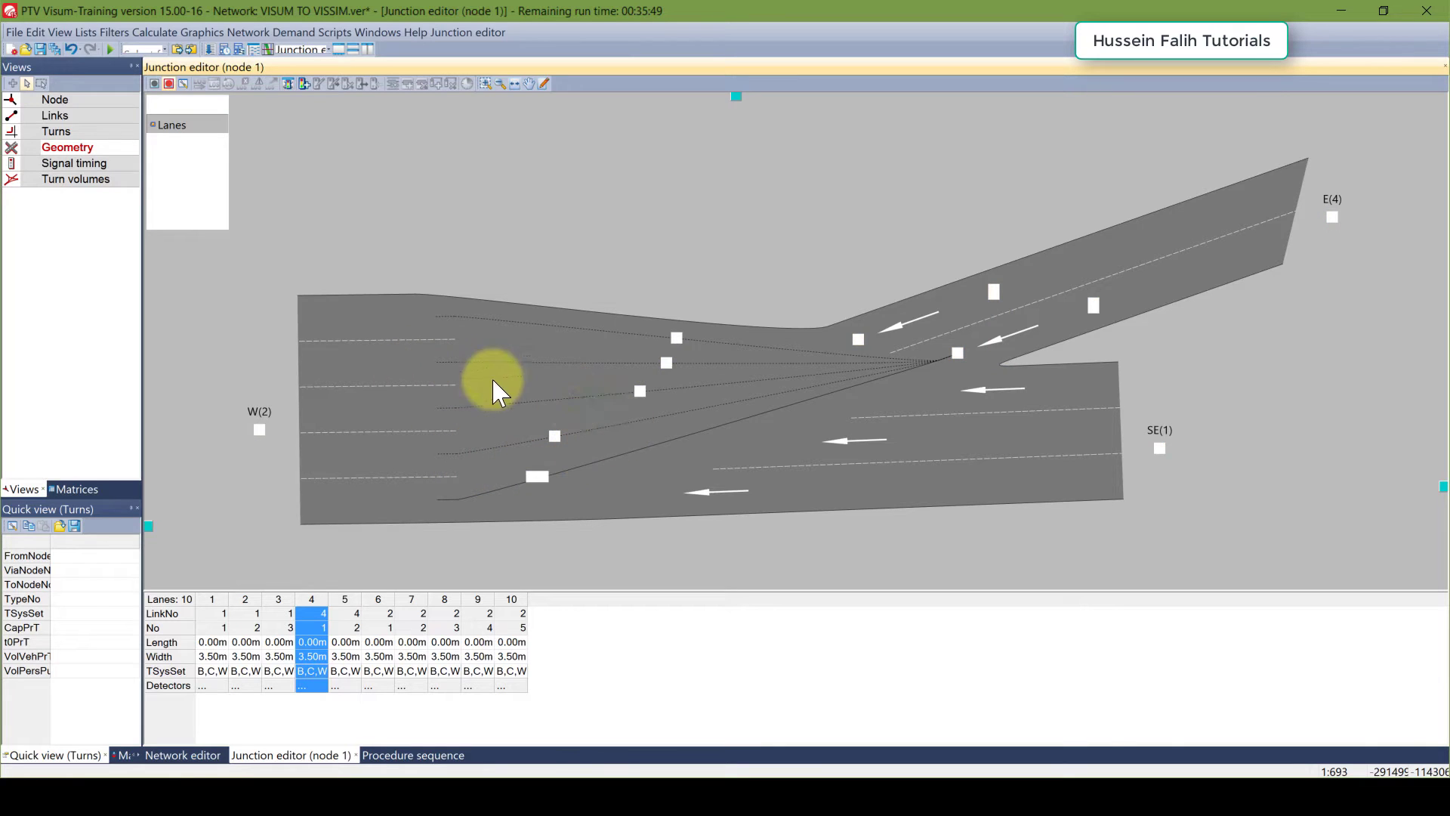
click(686, 376)
click(710, 363)
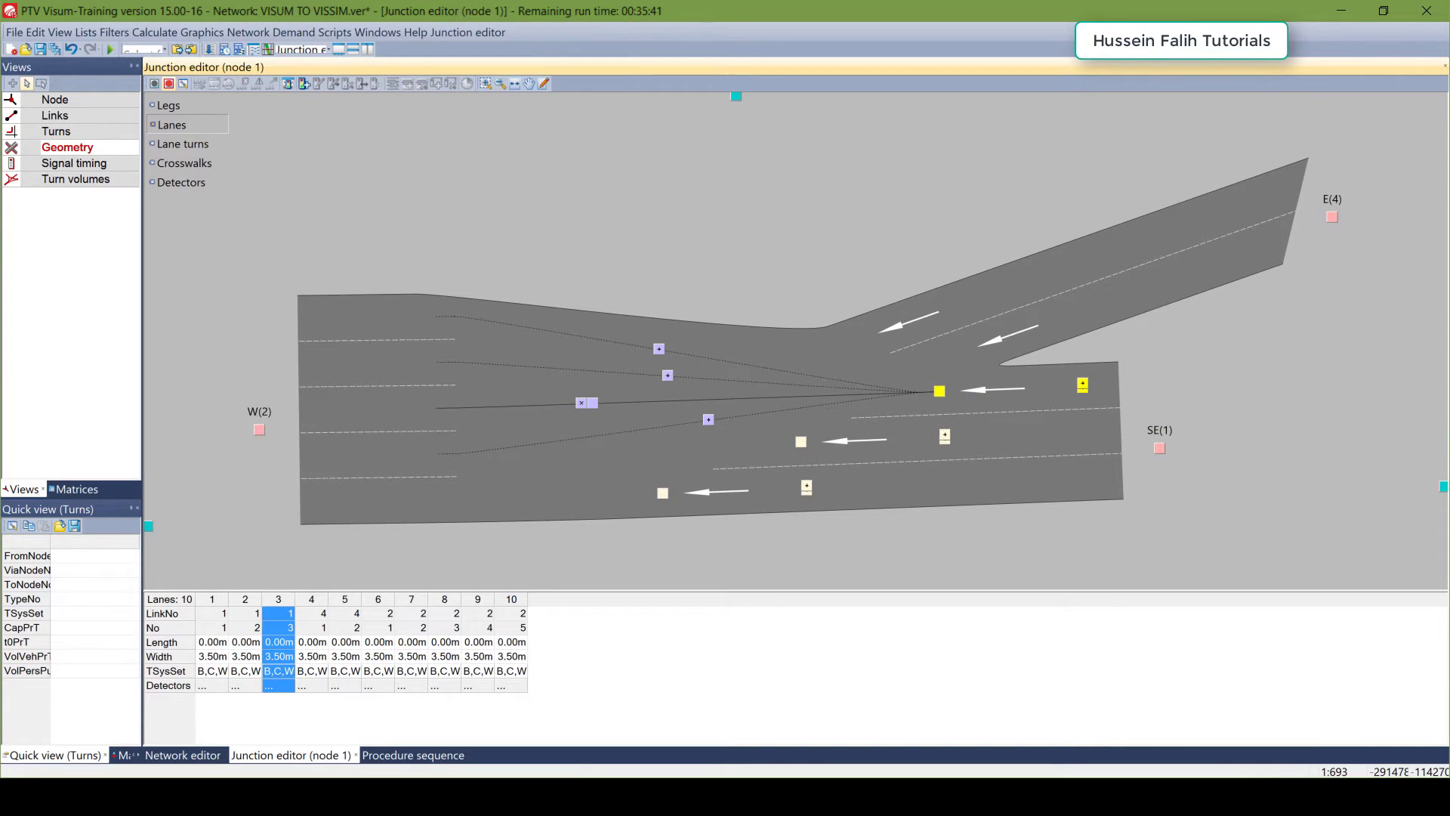
Step: Check the lane turns of leg SE and return to the network editor
click(658, 499)
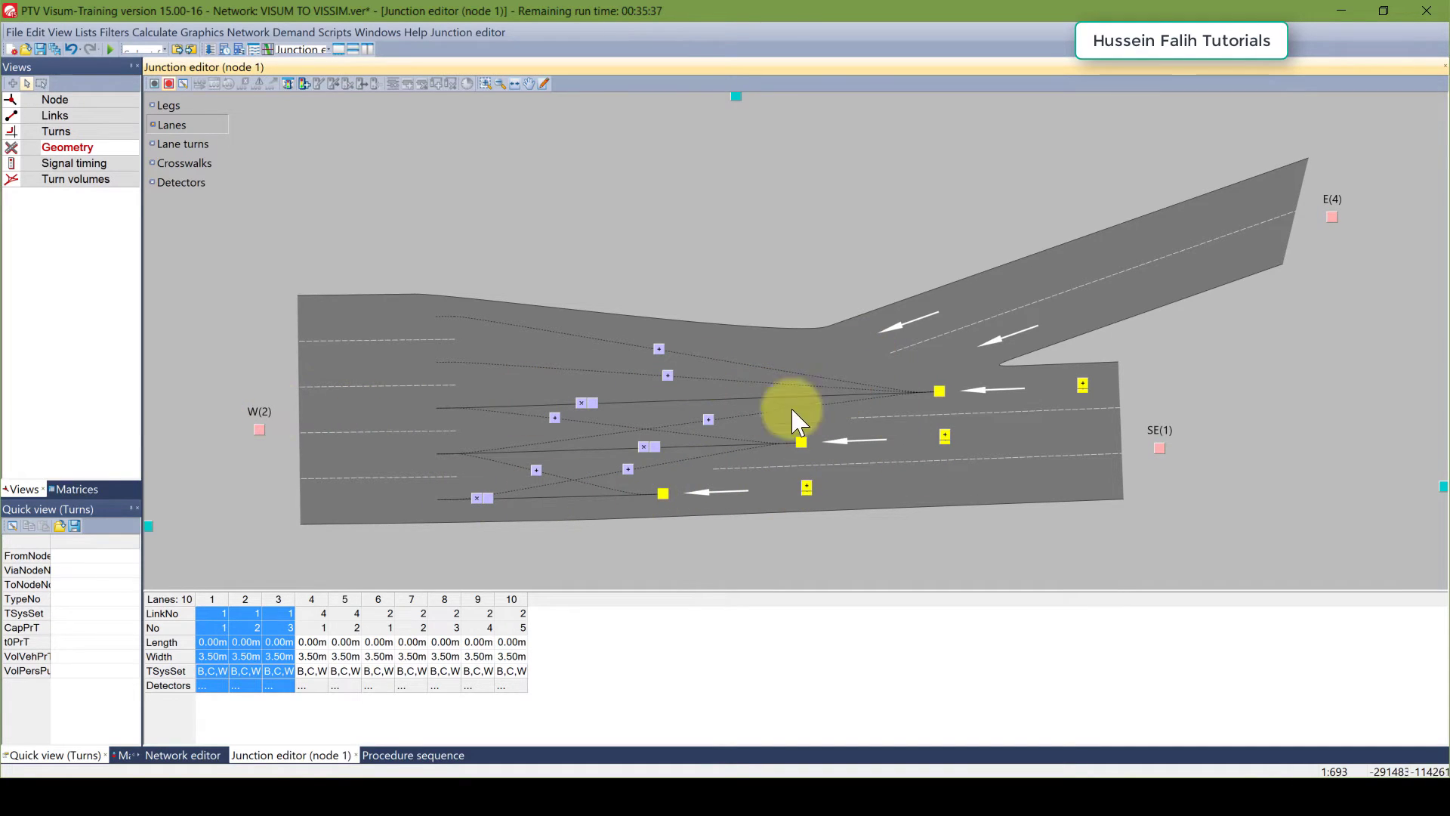
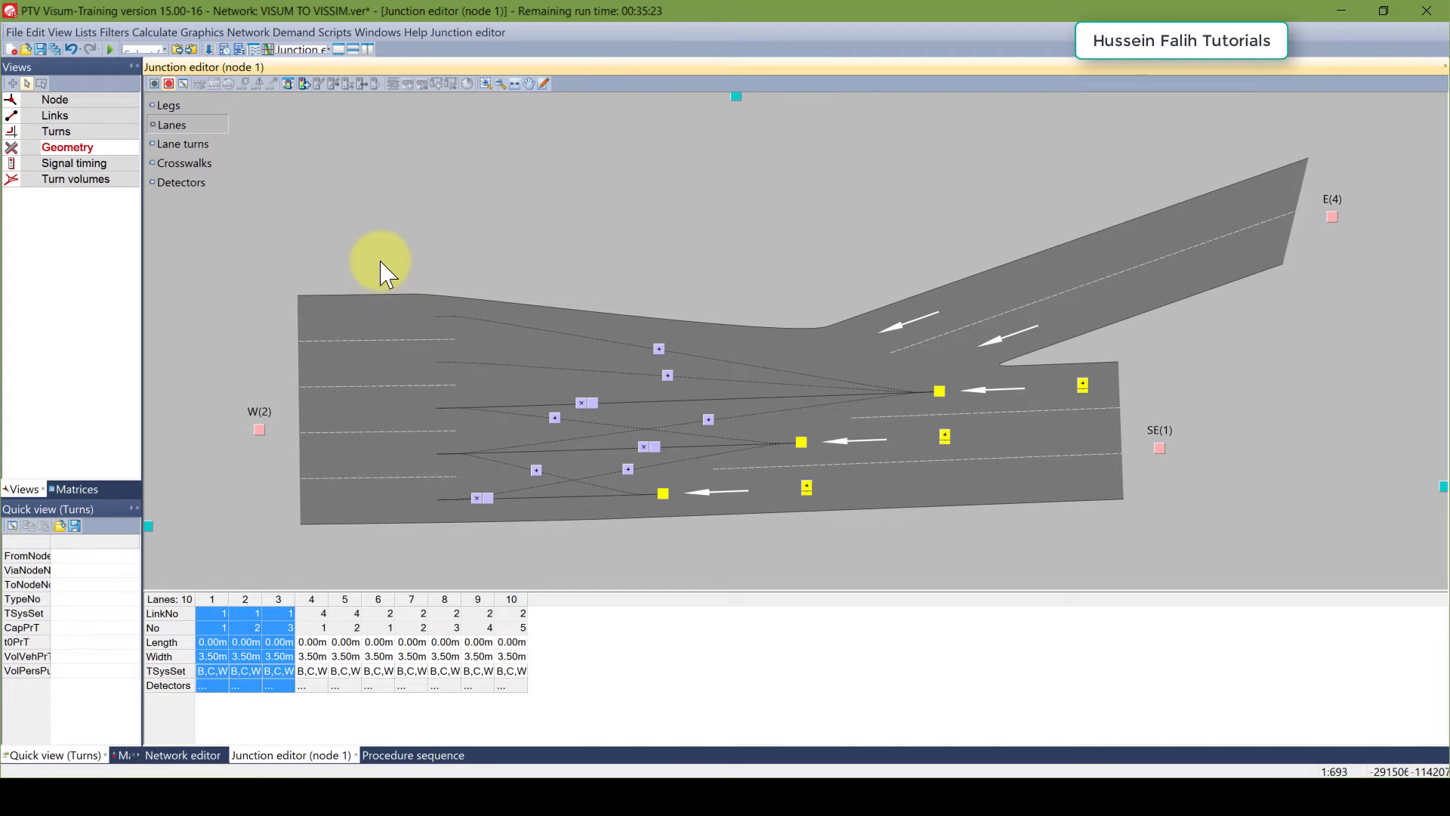
click(341, 48)
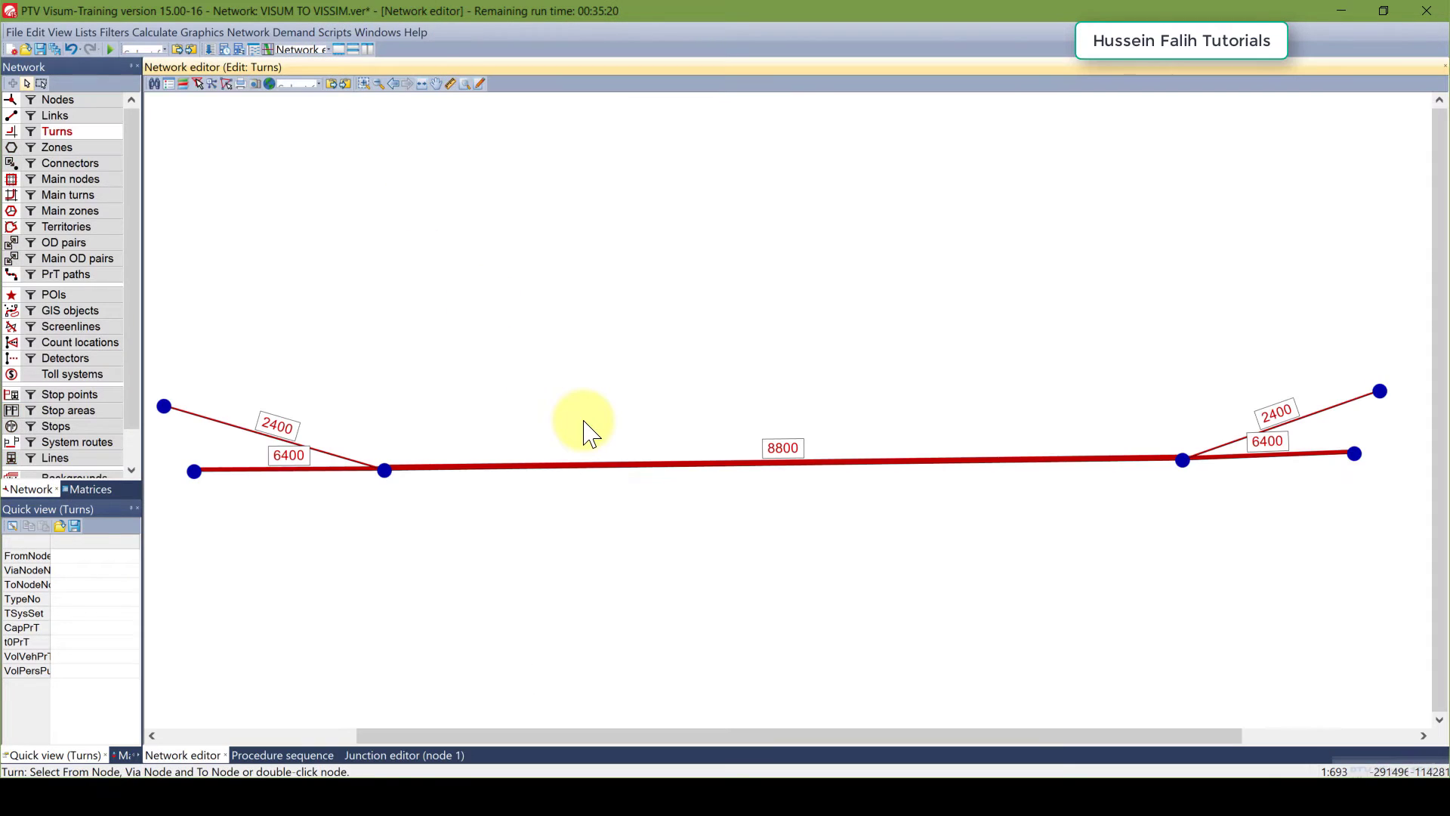
middle_click(632, 358)
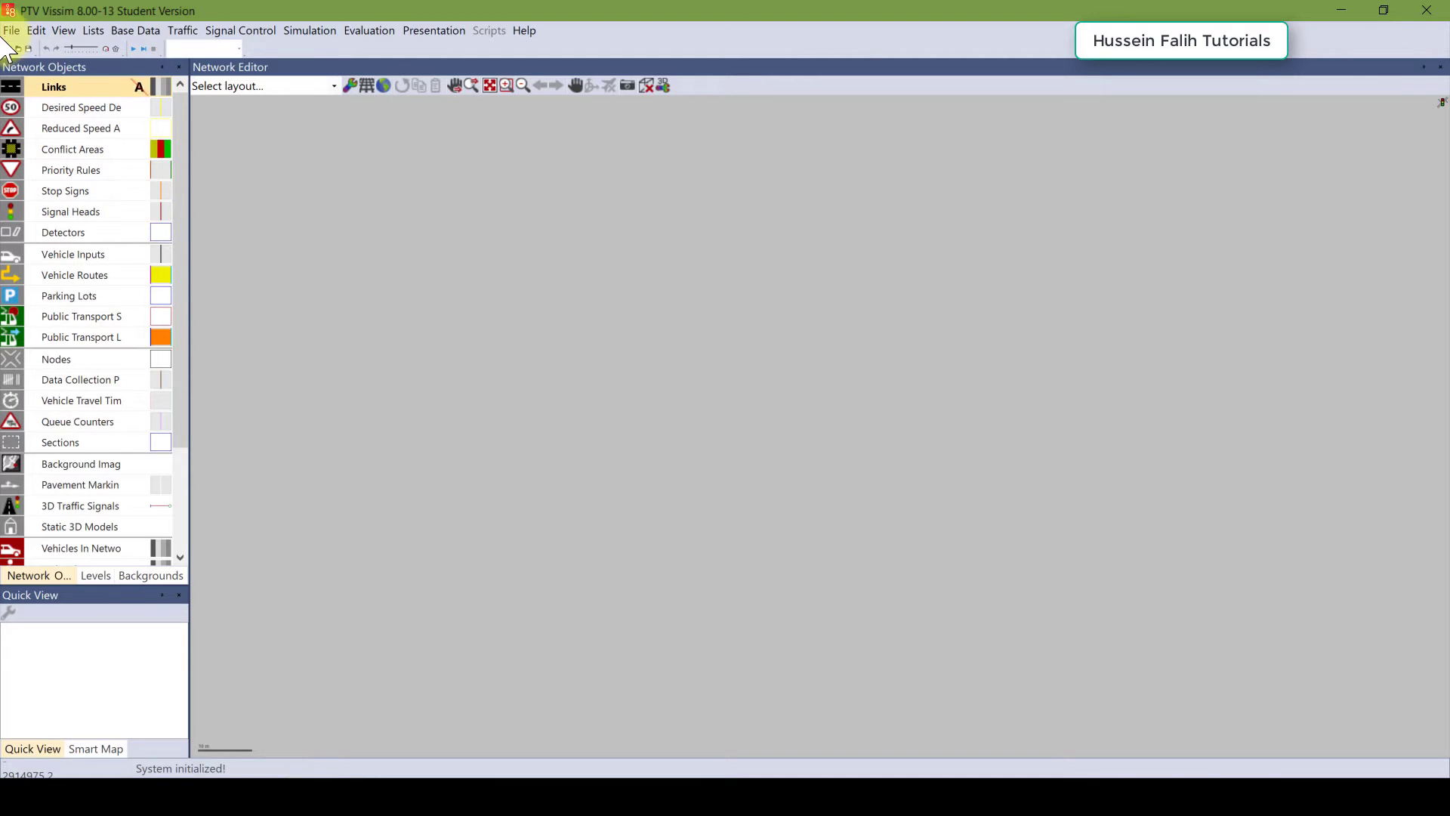
Step: Switch to Vissim, start an ANM import and select the network data file from the VISUM TO VISSIM folder
click(11, 32)
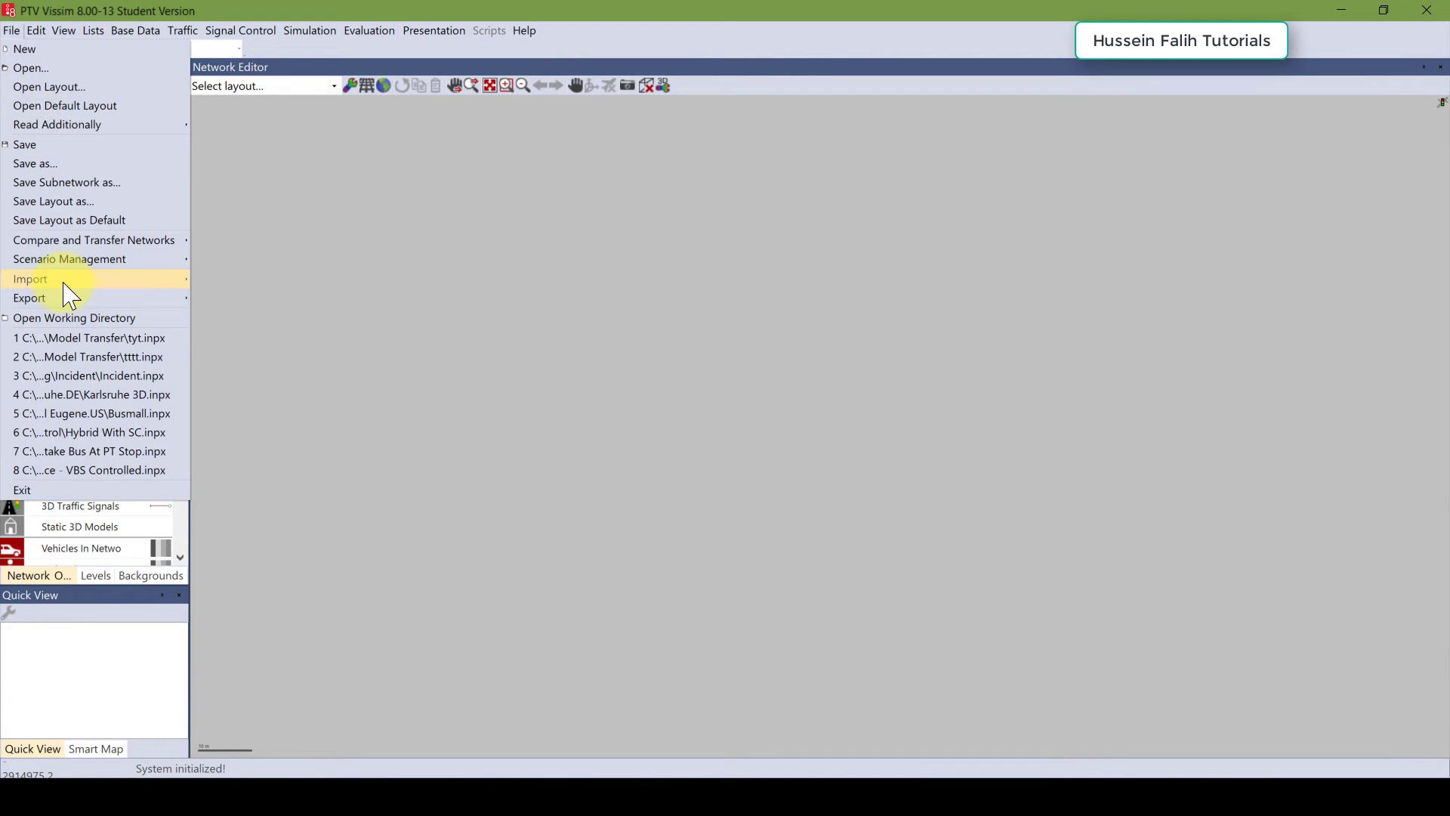
mouse_move(91, 279)
click(220, 281)
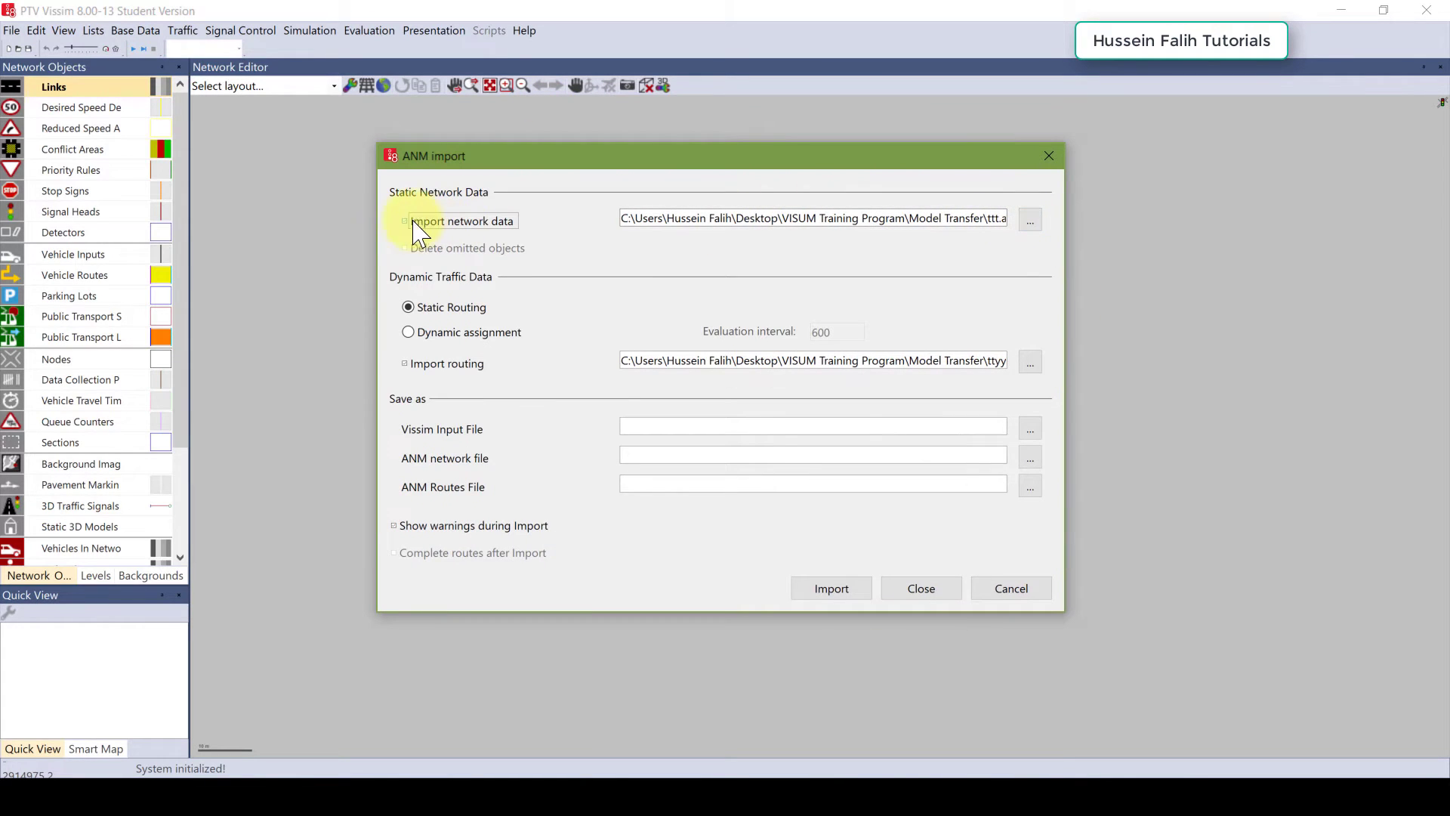
click(1031, 220)
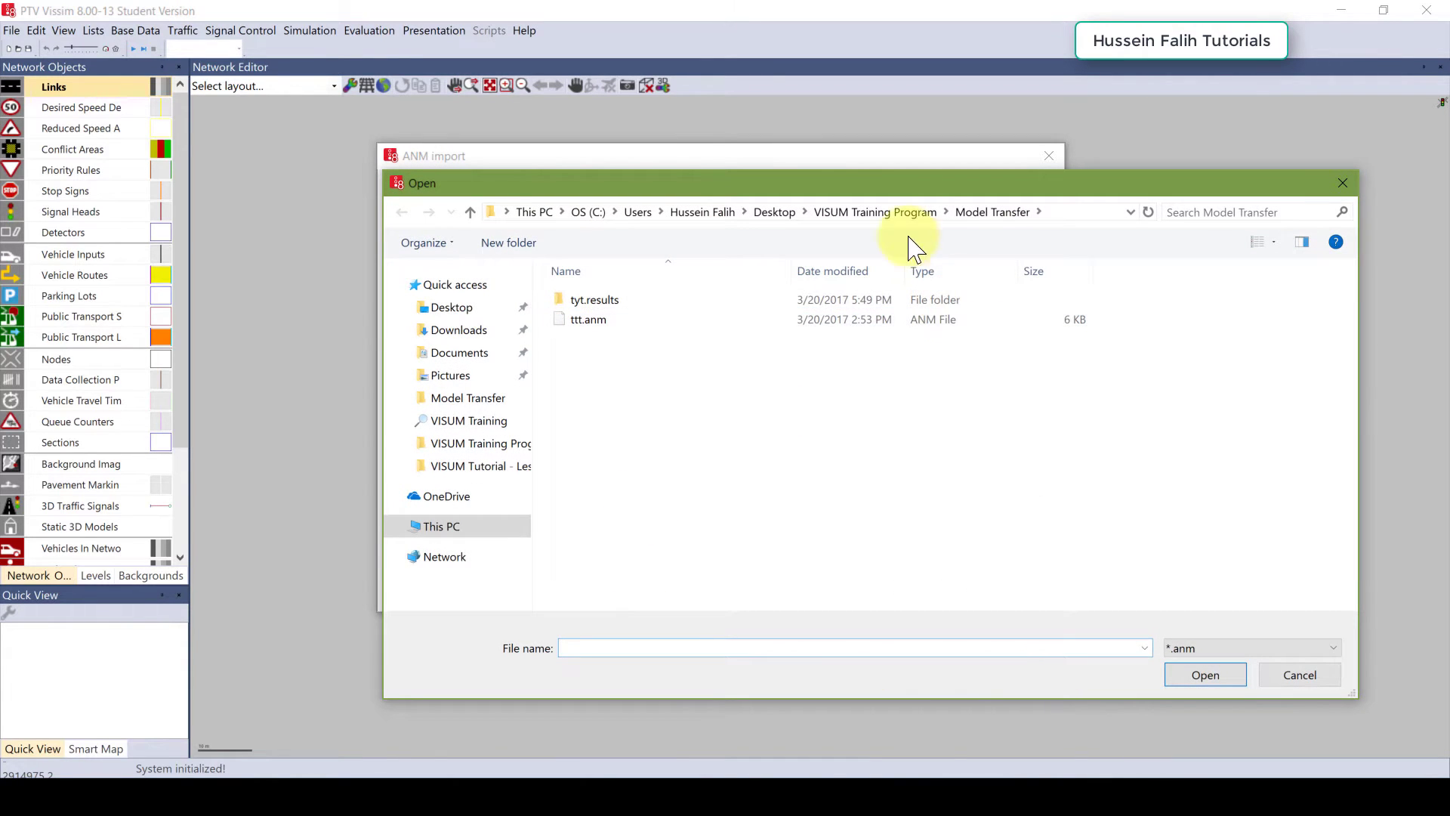
click(872, 213)
double_click(600, 318)
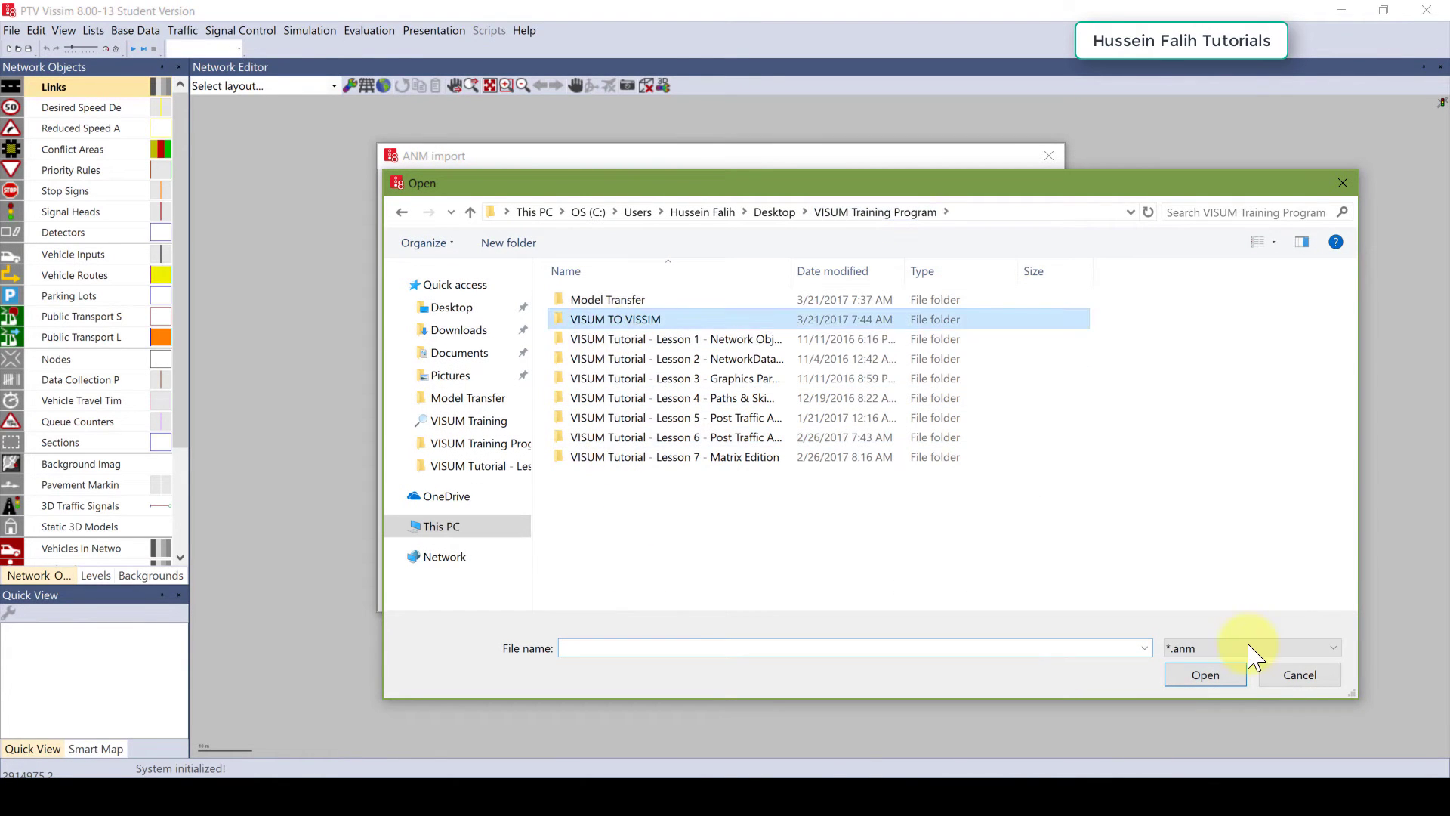
double_click(597, 302)
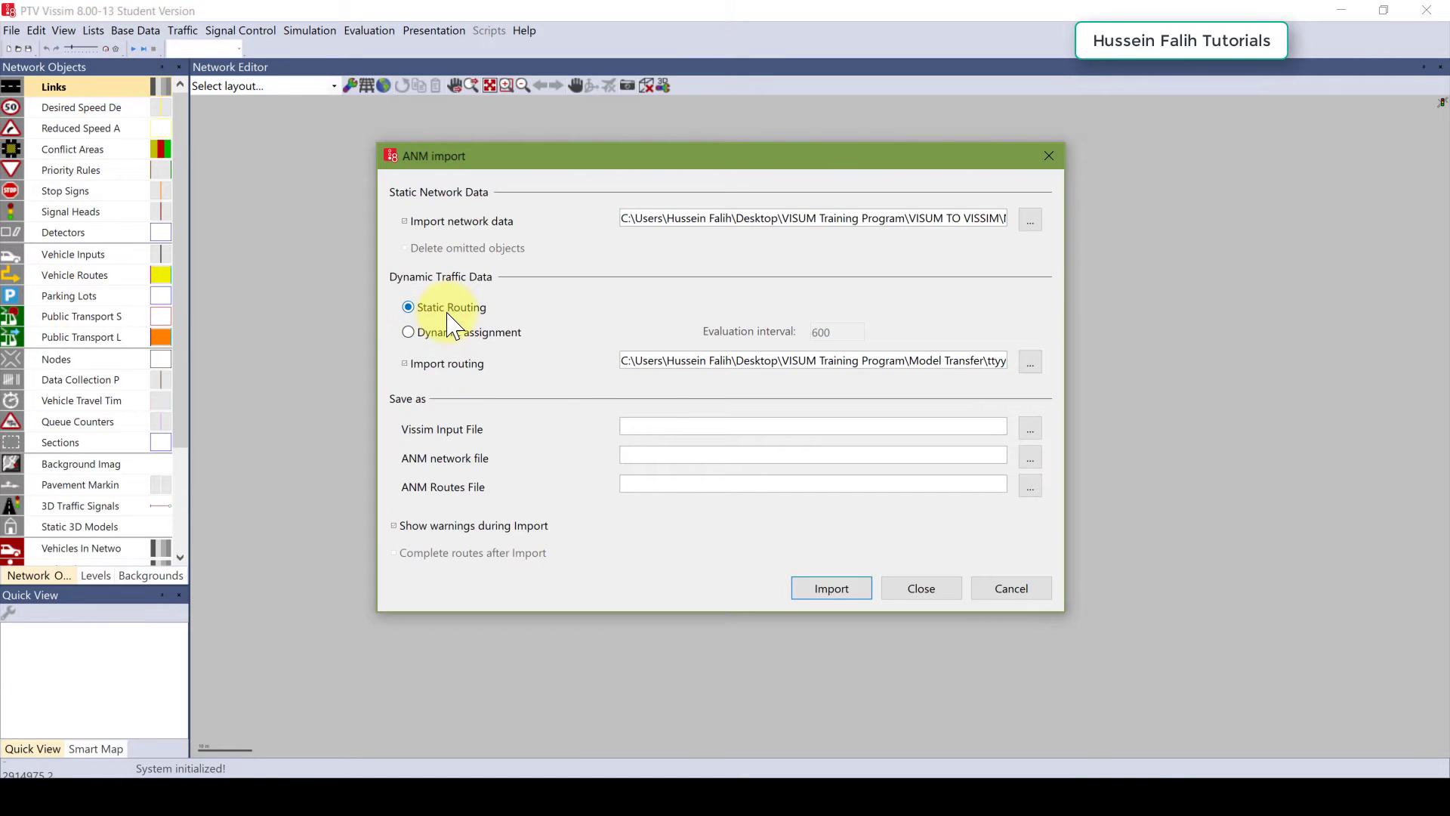
Step: Select Routes.anmroutes from the VISUM TO VISSIM folder as the routing file of the ANM import
click(1036, 367)
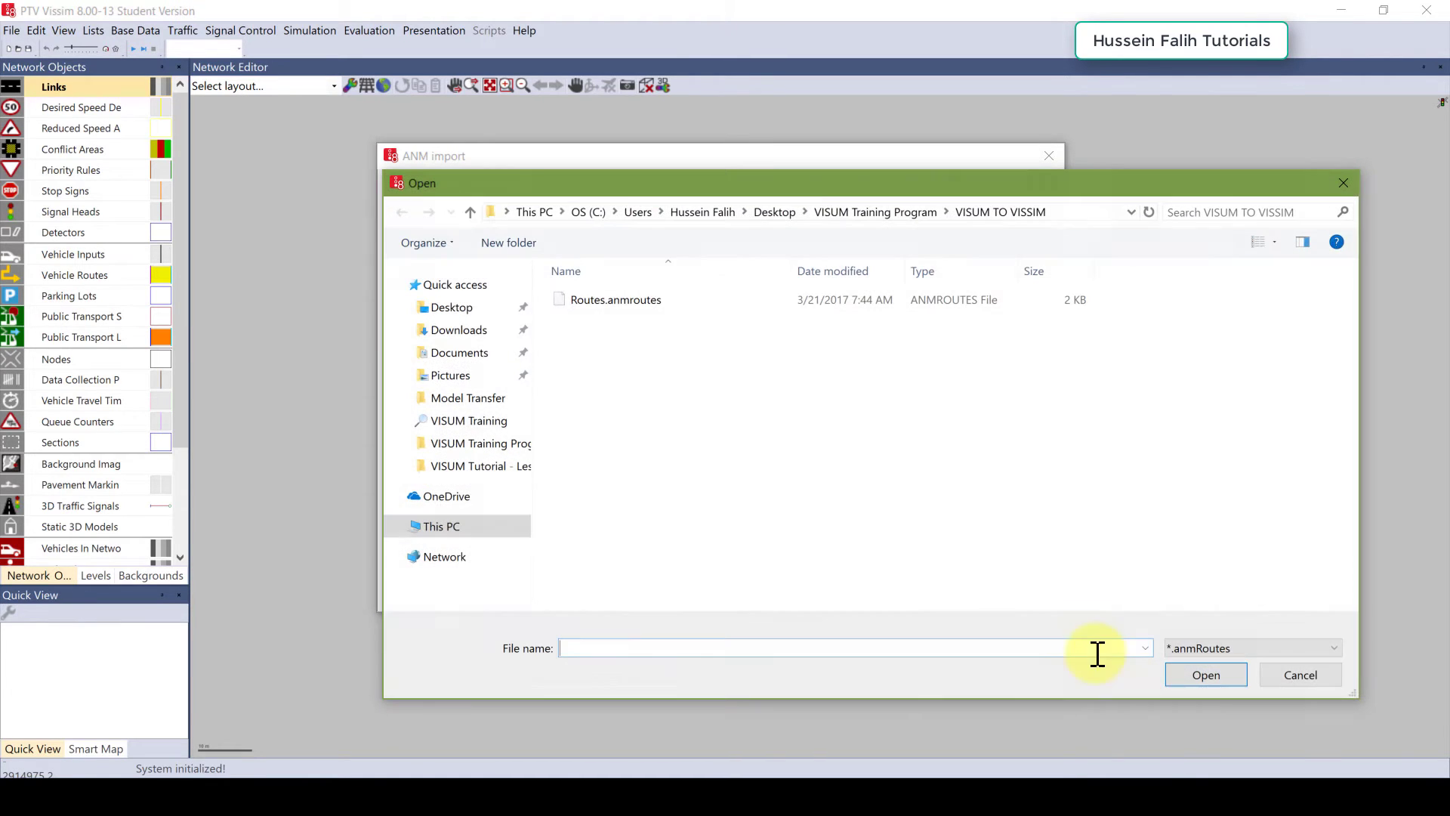
click(876, 213)
click(633, 338)
click(1206, 675)
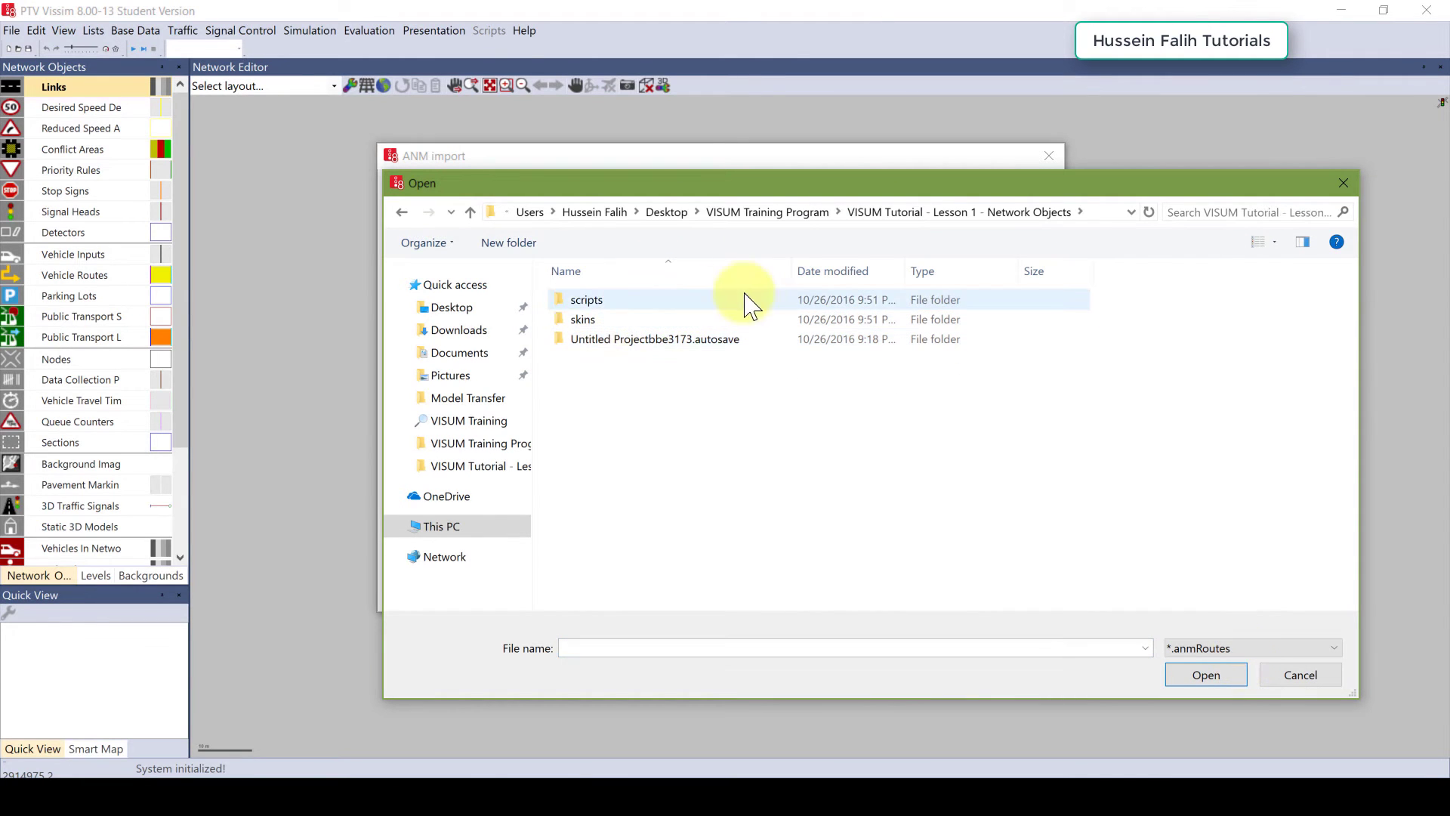
click(767, 212)
double_click(597, 319)
double_click(602, 302)
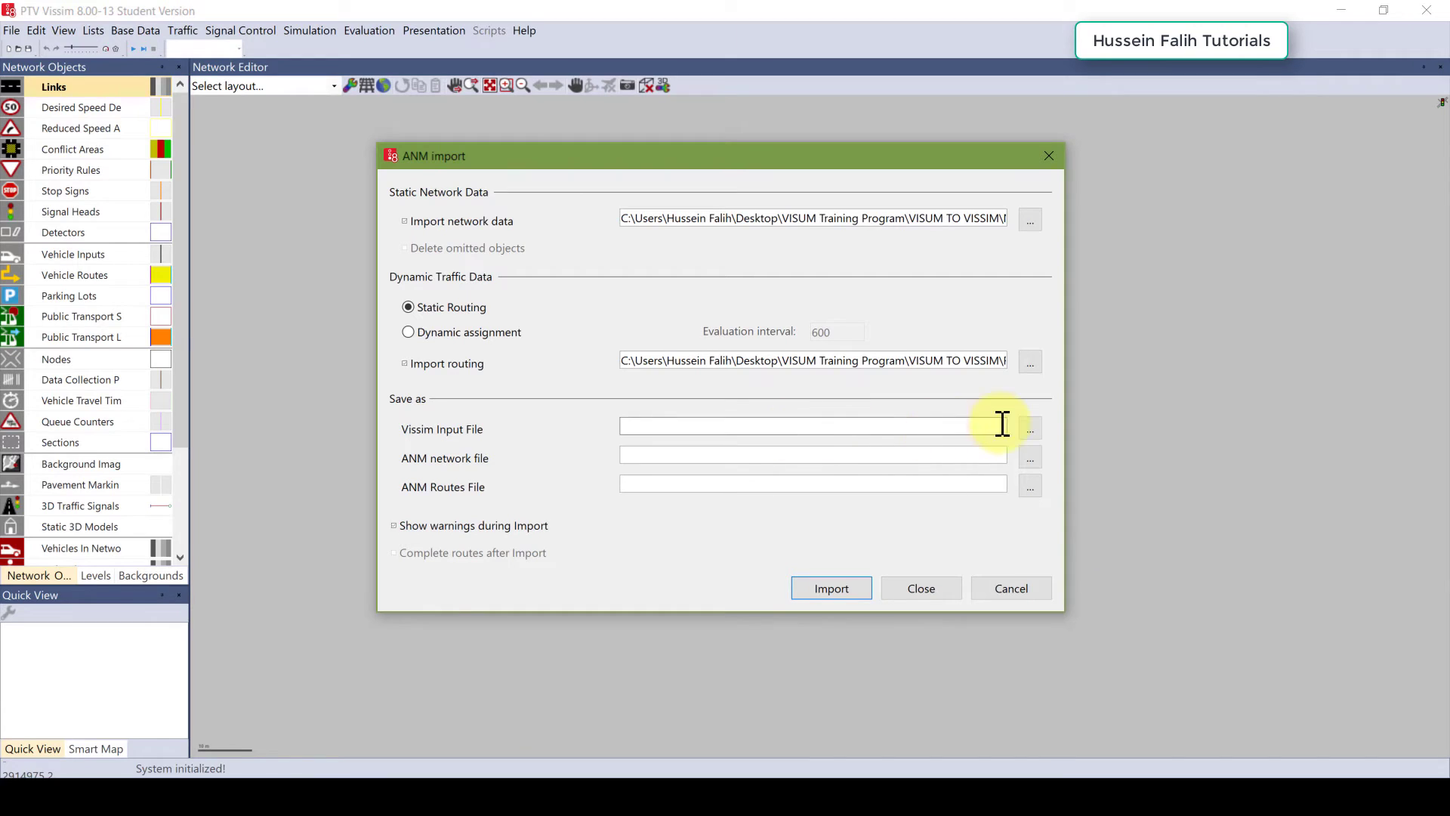
Step: Name the Vissim input file VISUM TO VISSIM in the same folder and run the import
click(1030, 428)
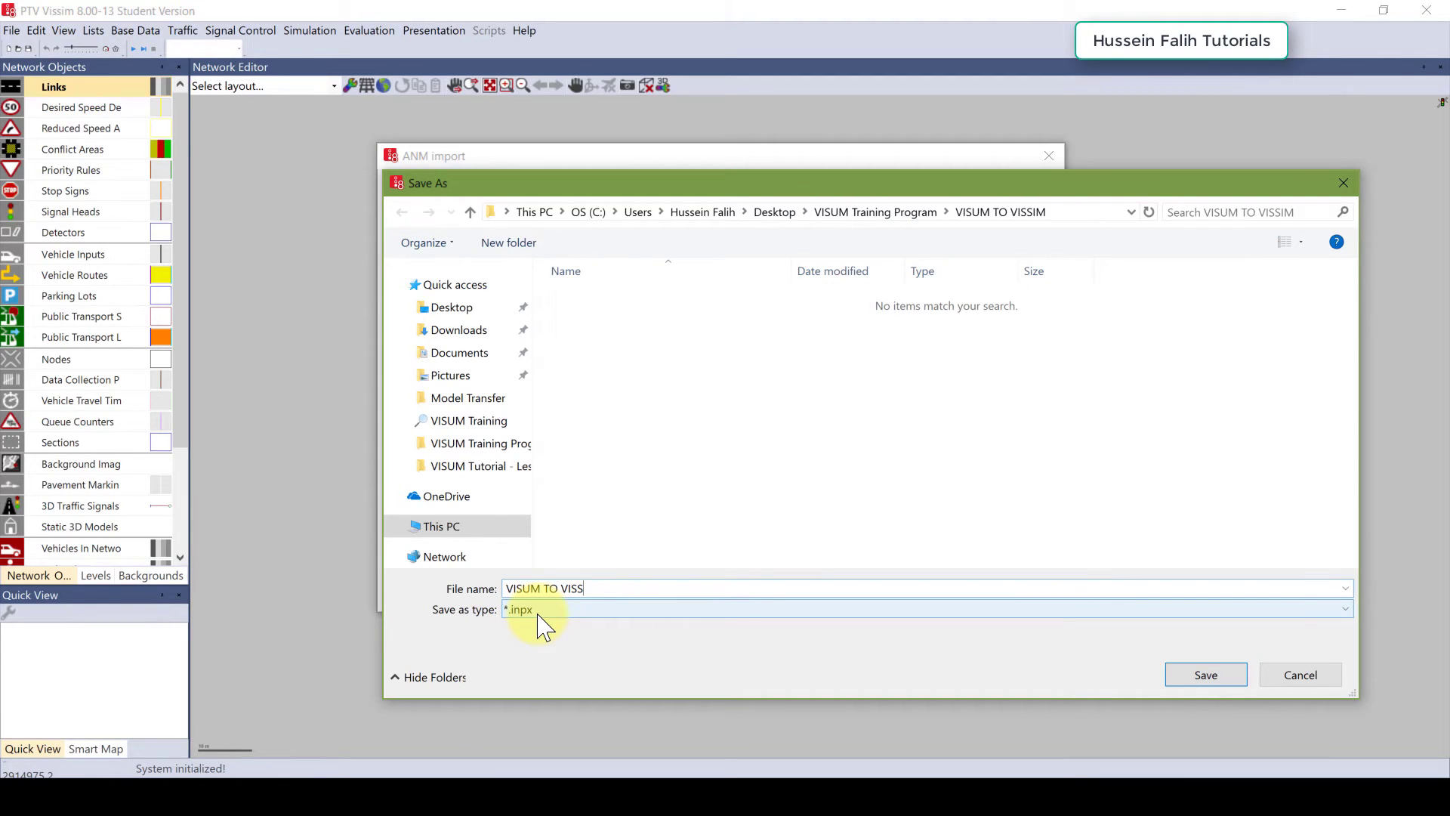
key(Return)
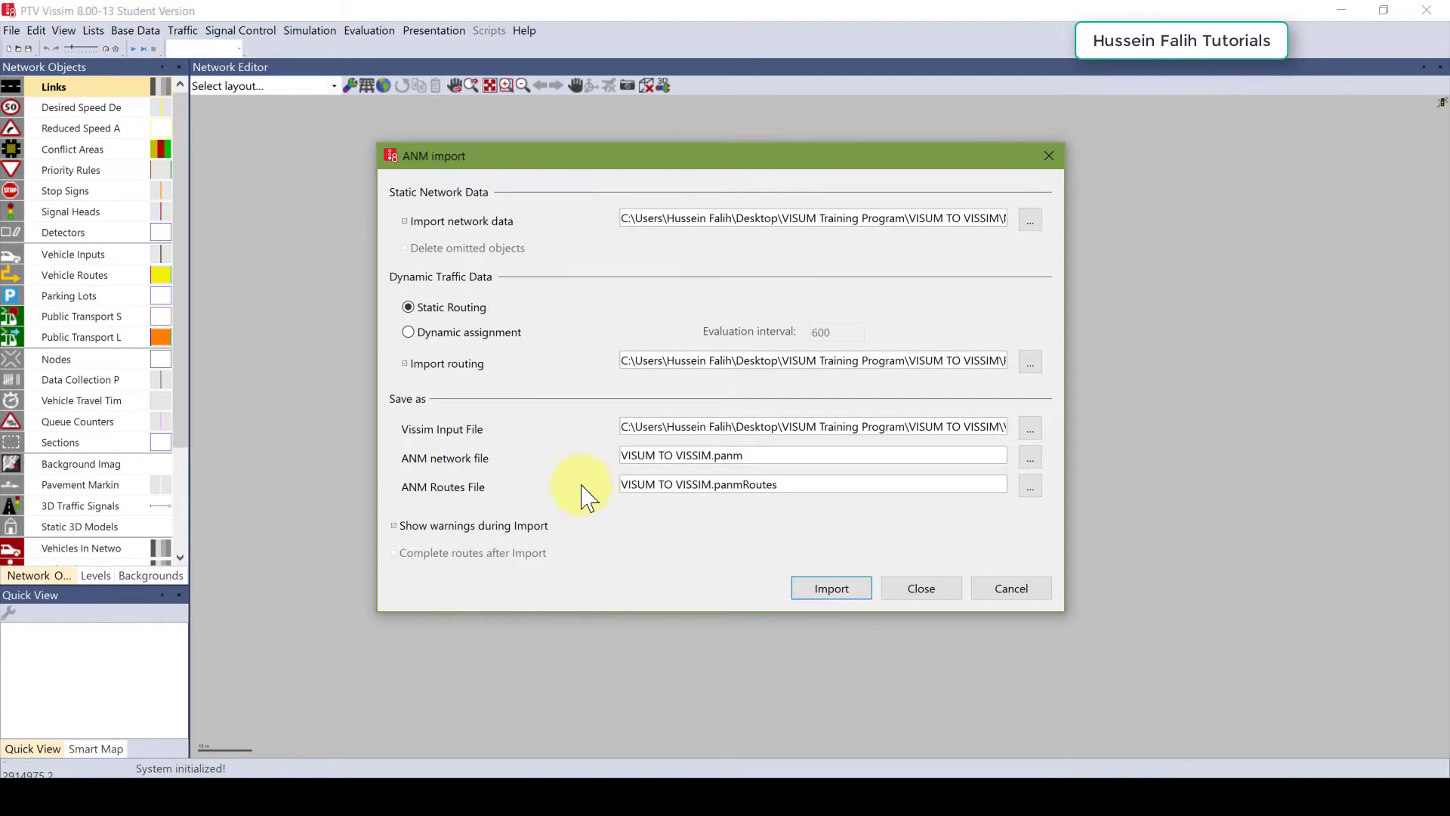
click(831, 587)
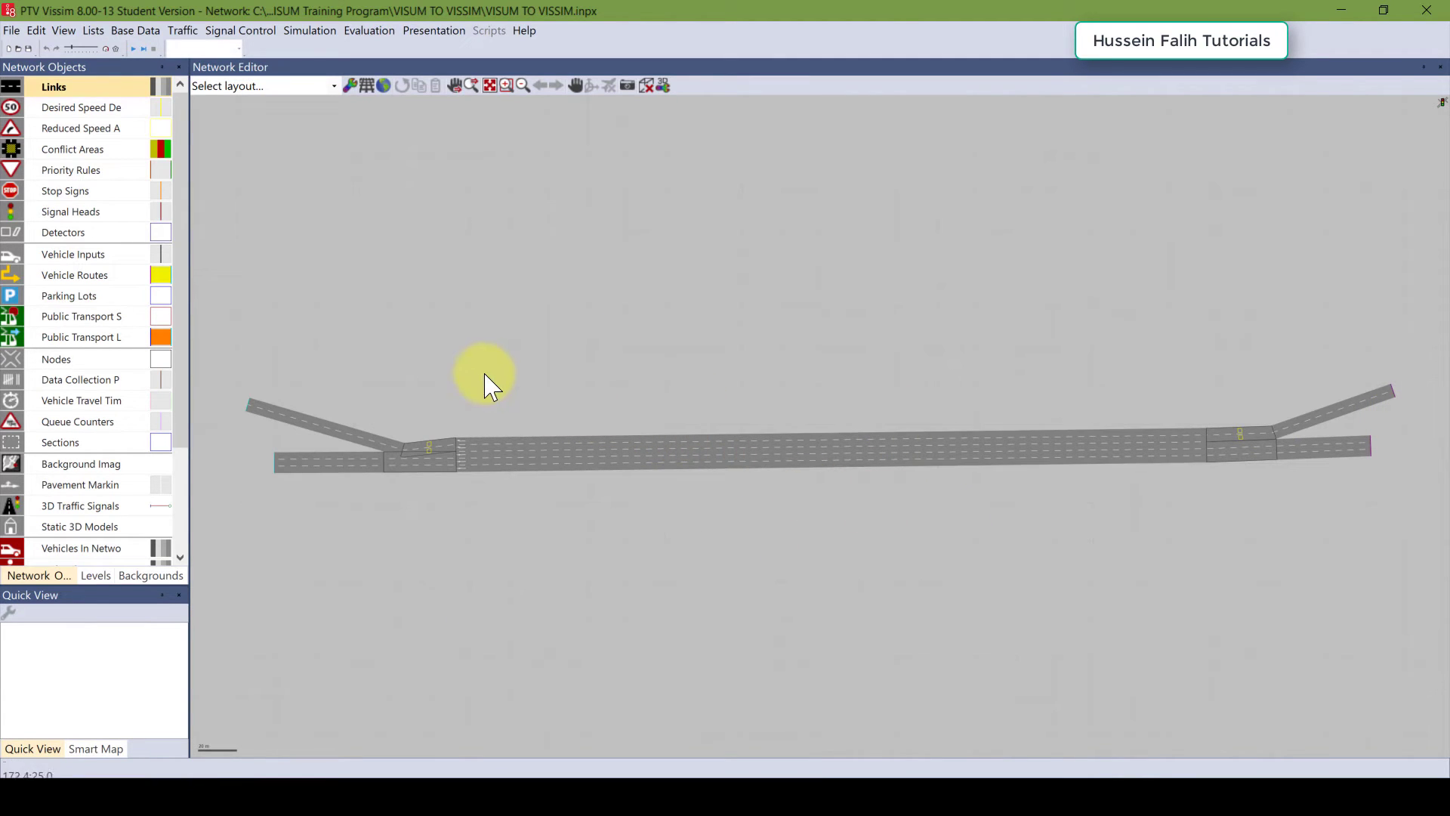
Step: Examine the links and connectors of the imported network in both wireframe and normal display
drag(1056, 402, 945, 400)
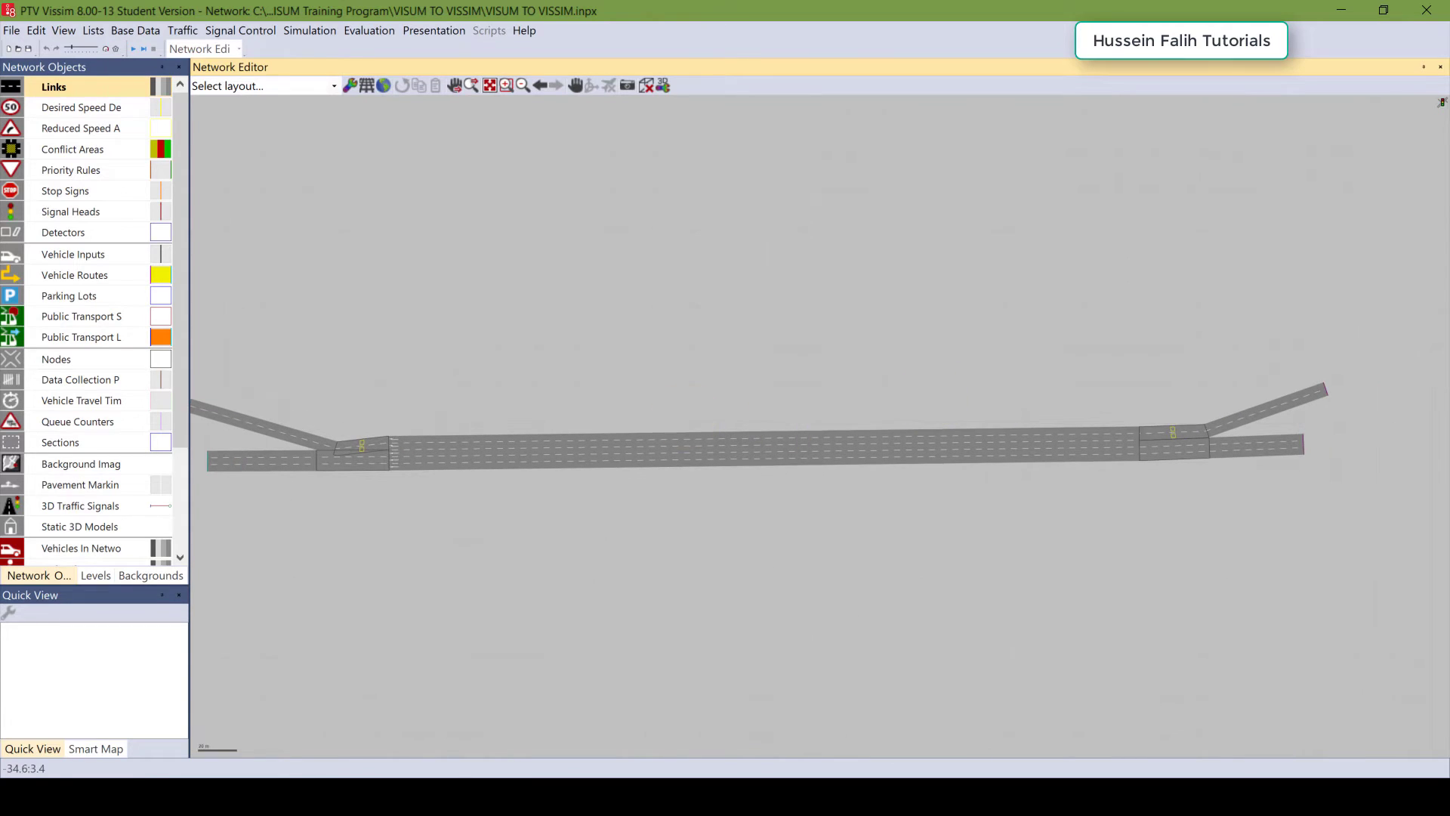
drag(692, 422, 718, 412)
drag(1097, 405, 798, 449)
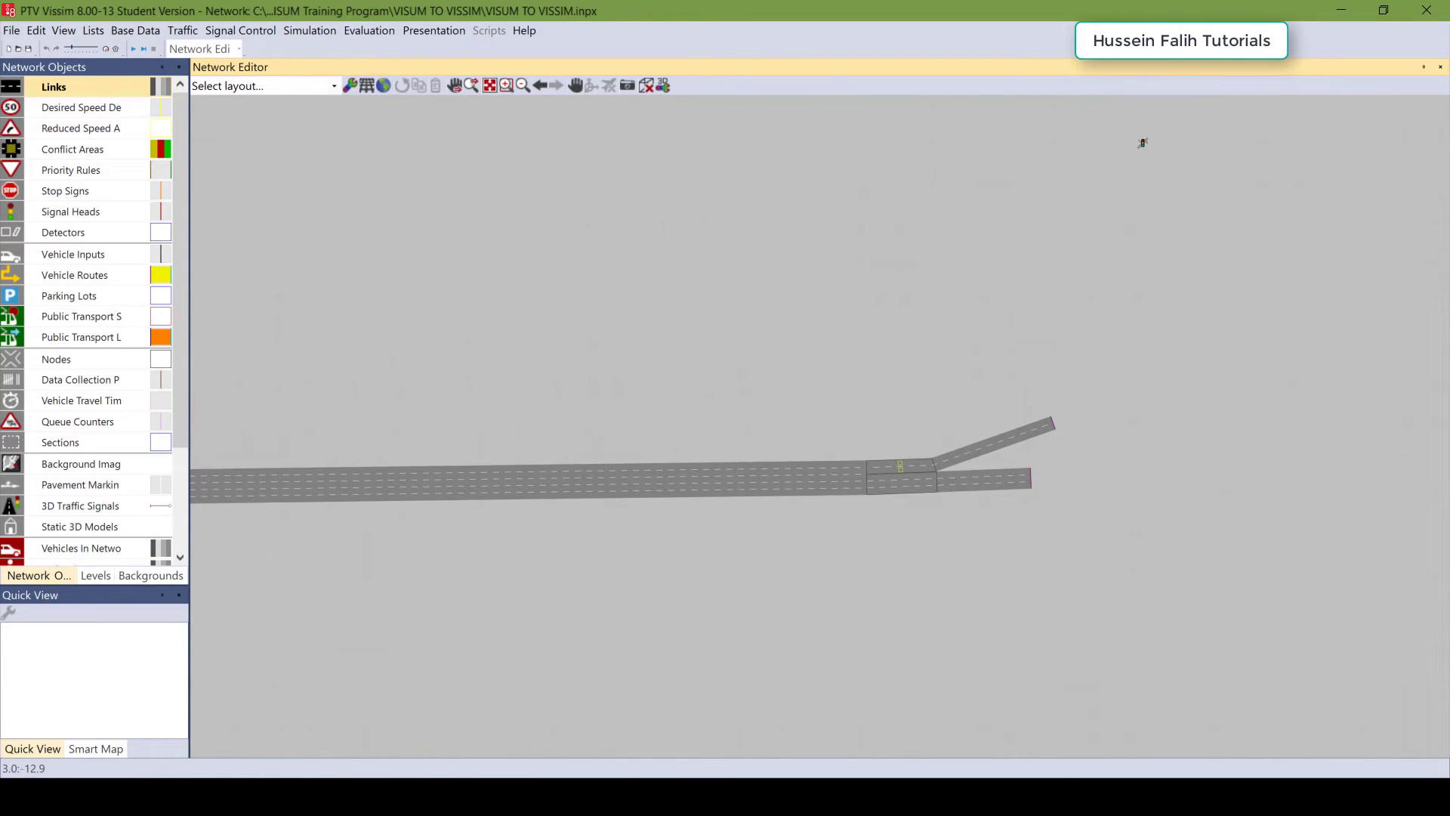
drag(993, 435, 1322, 421)
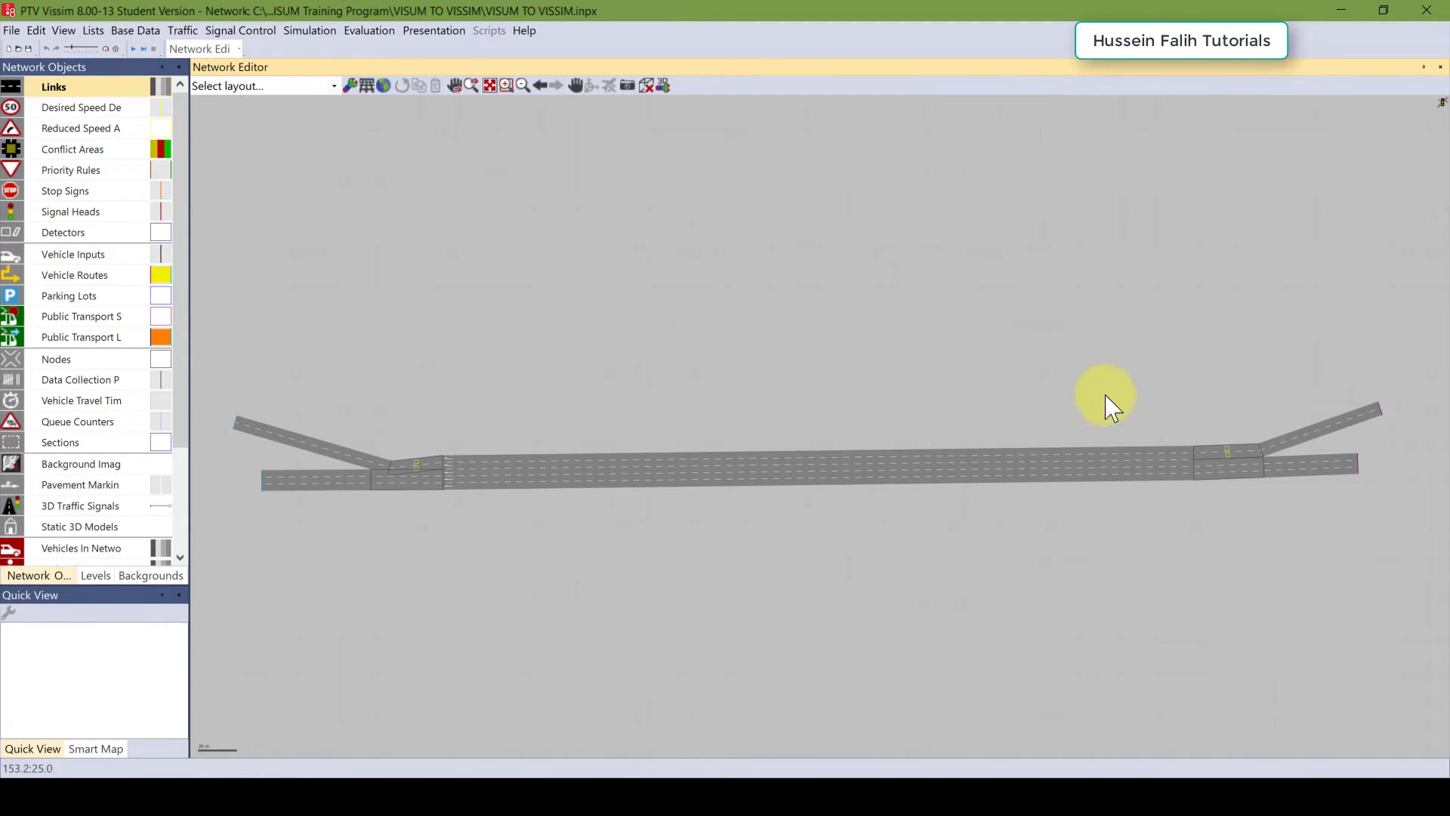
key(ctrl+a)
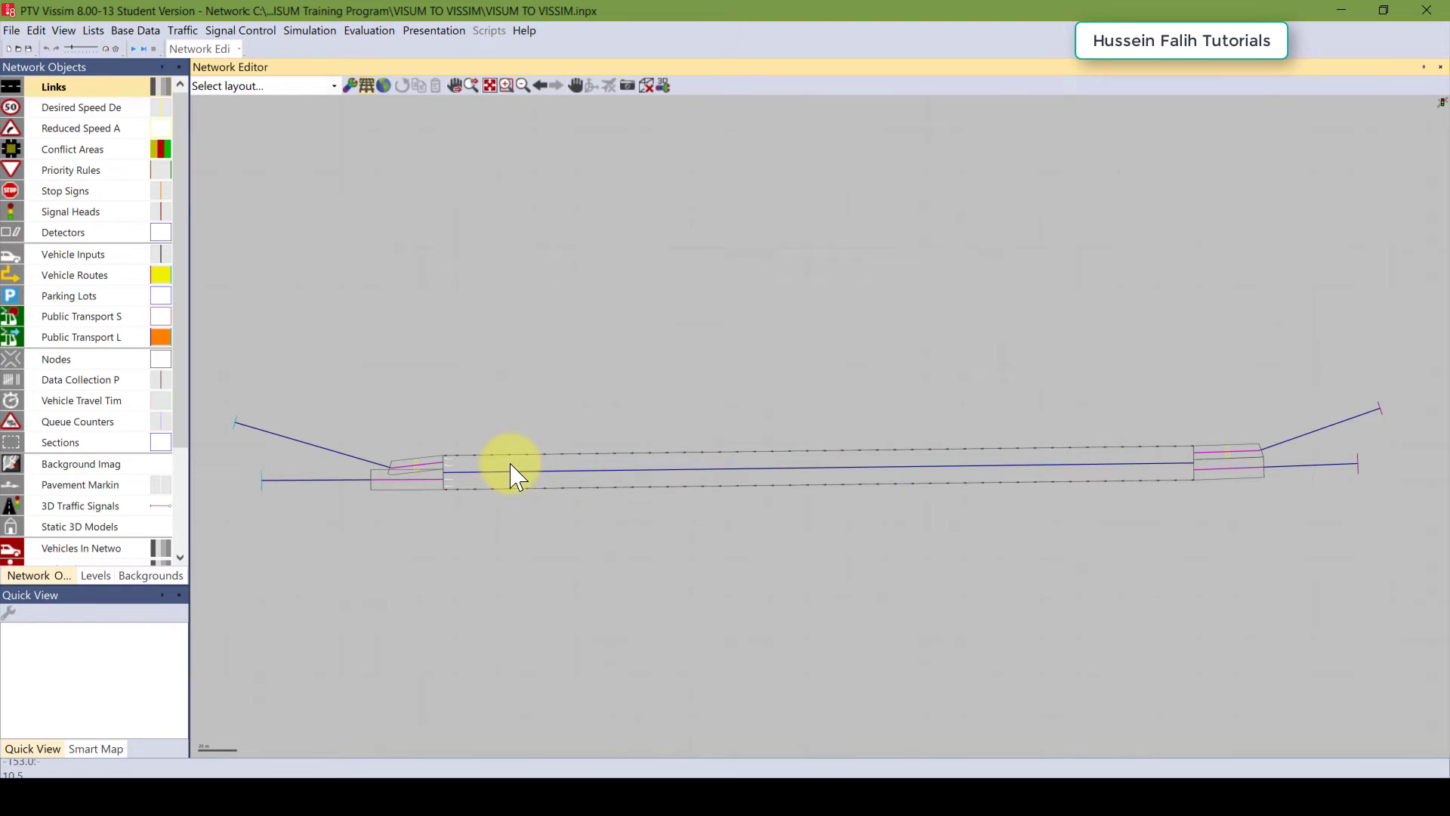
key(ctrl+a)
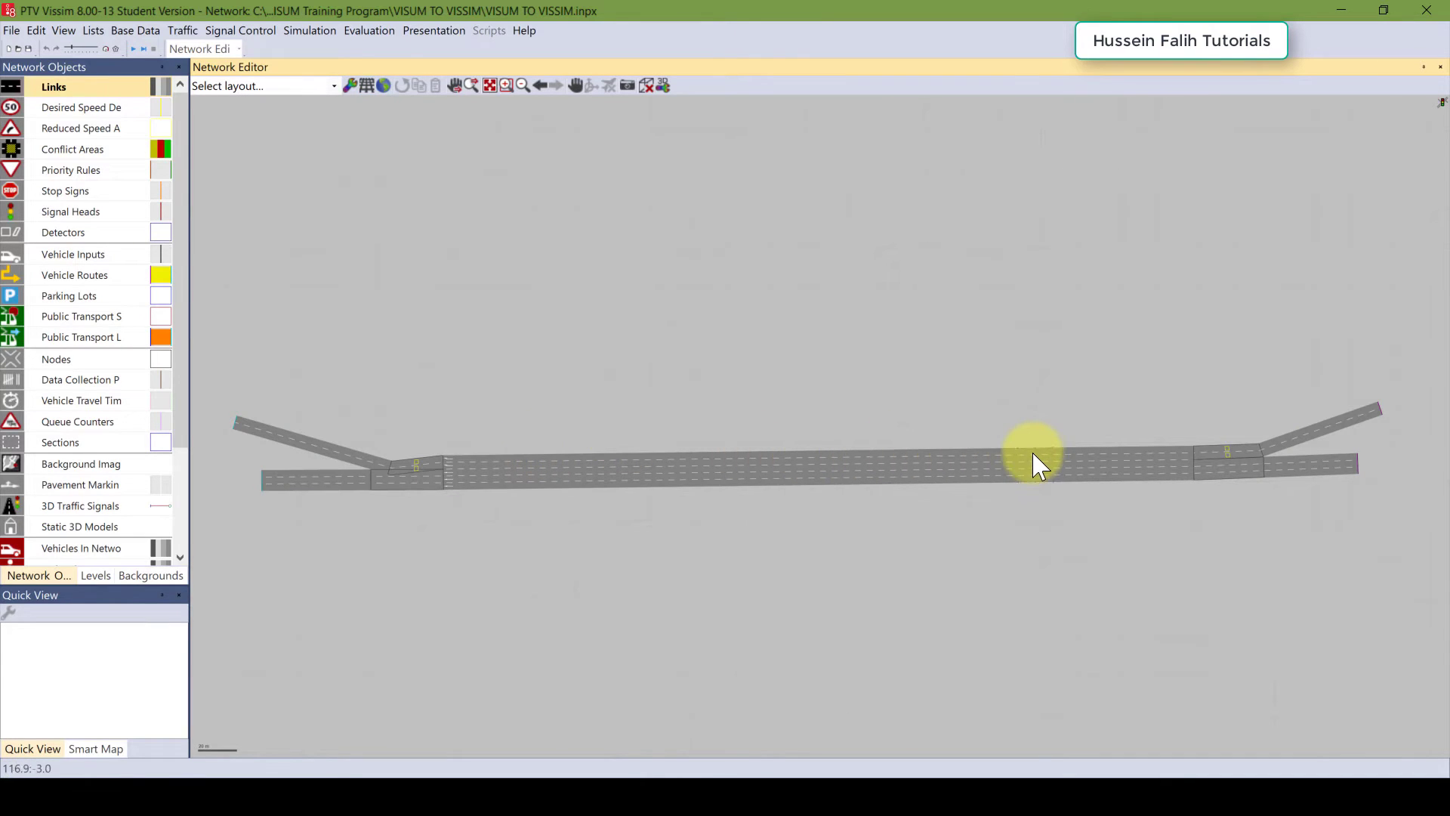
drag(1029, 459, 969, 459)
drag(864, 447, 888, 442)
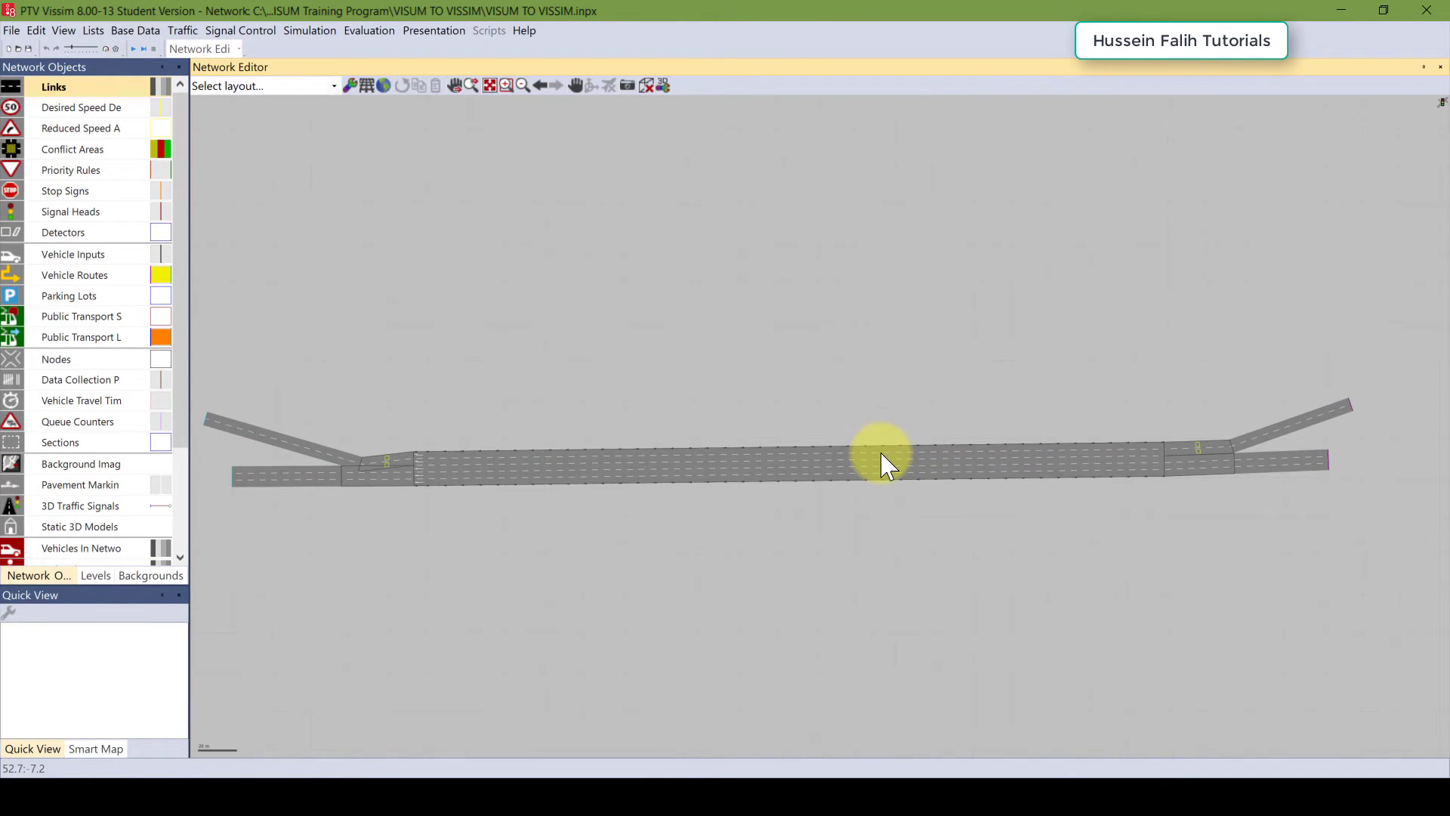
Step: Move the east ramp link away from the main road in wireframe display to expose its connector
key(ctrl+w)
scroll(1213, 476, up, 3)
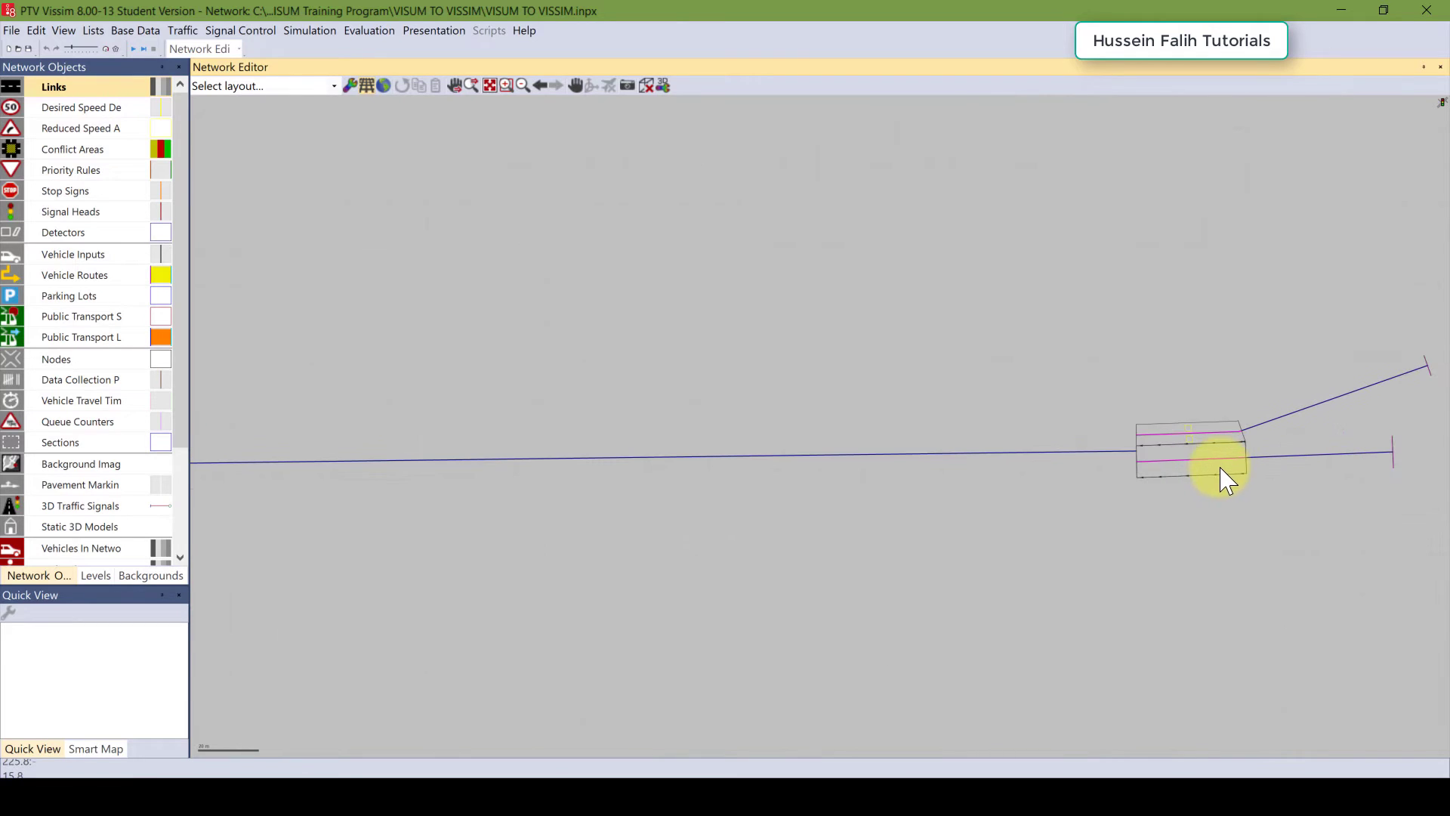
drag(1007, 491, 775, 532)
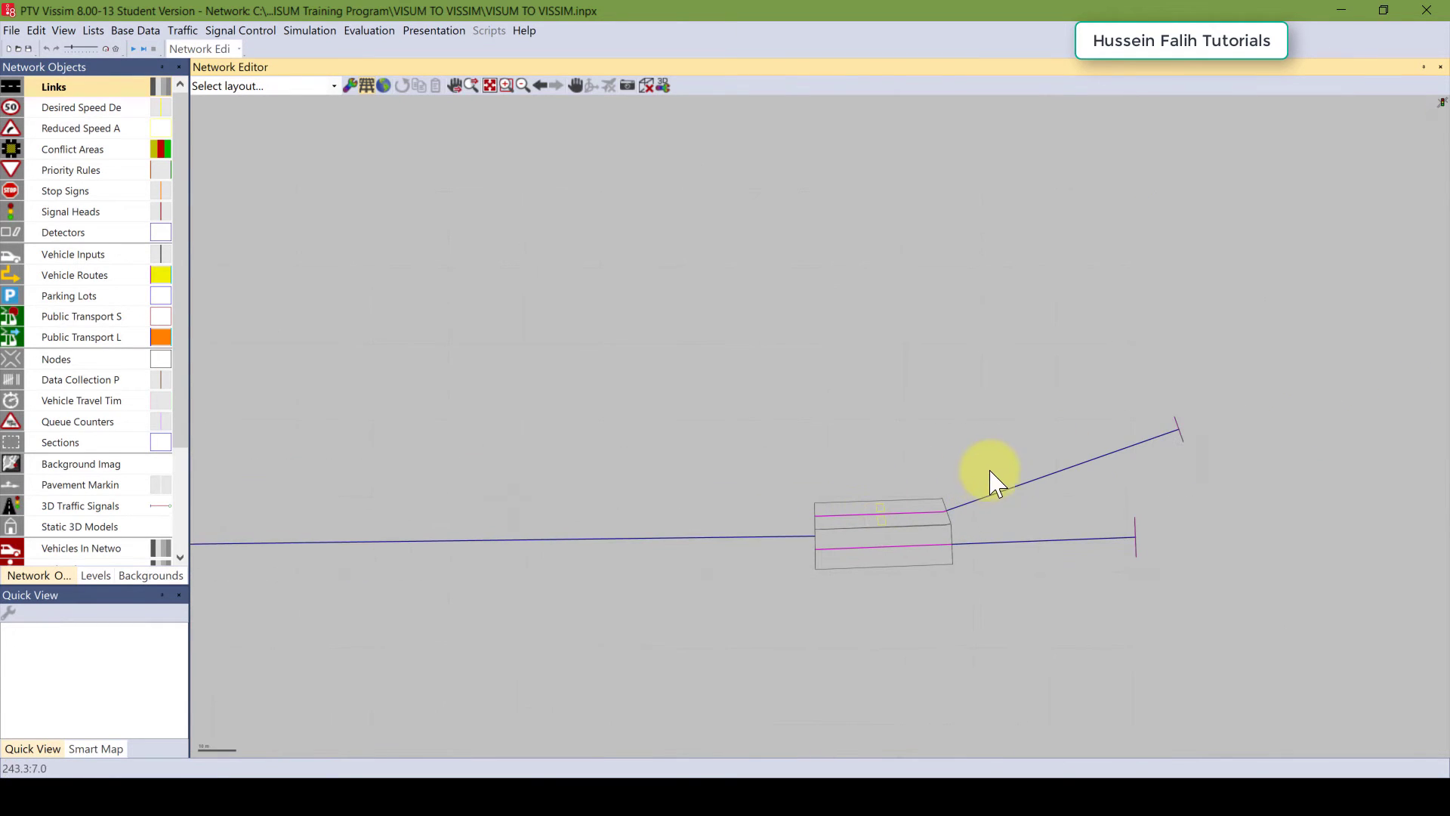
drag(1010, 491, 1046, 420)
Step: Move the west ramp link away from the main road to expose its connector
drag(681, 429, 1056, 432)
scroll(599, 468, down, 1)
drag(599, 468, 1153, 468)
drag(885, 505, 868, 437)
Step: Select the two-lane connector between the main road link and the east ramp link
drag(1133, 441, 631, 445)
drag(845, 464, 277, 471)
drag(620, 484, 956, 489)
scroll(868, 503, up, 1)
click(1016, 525)
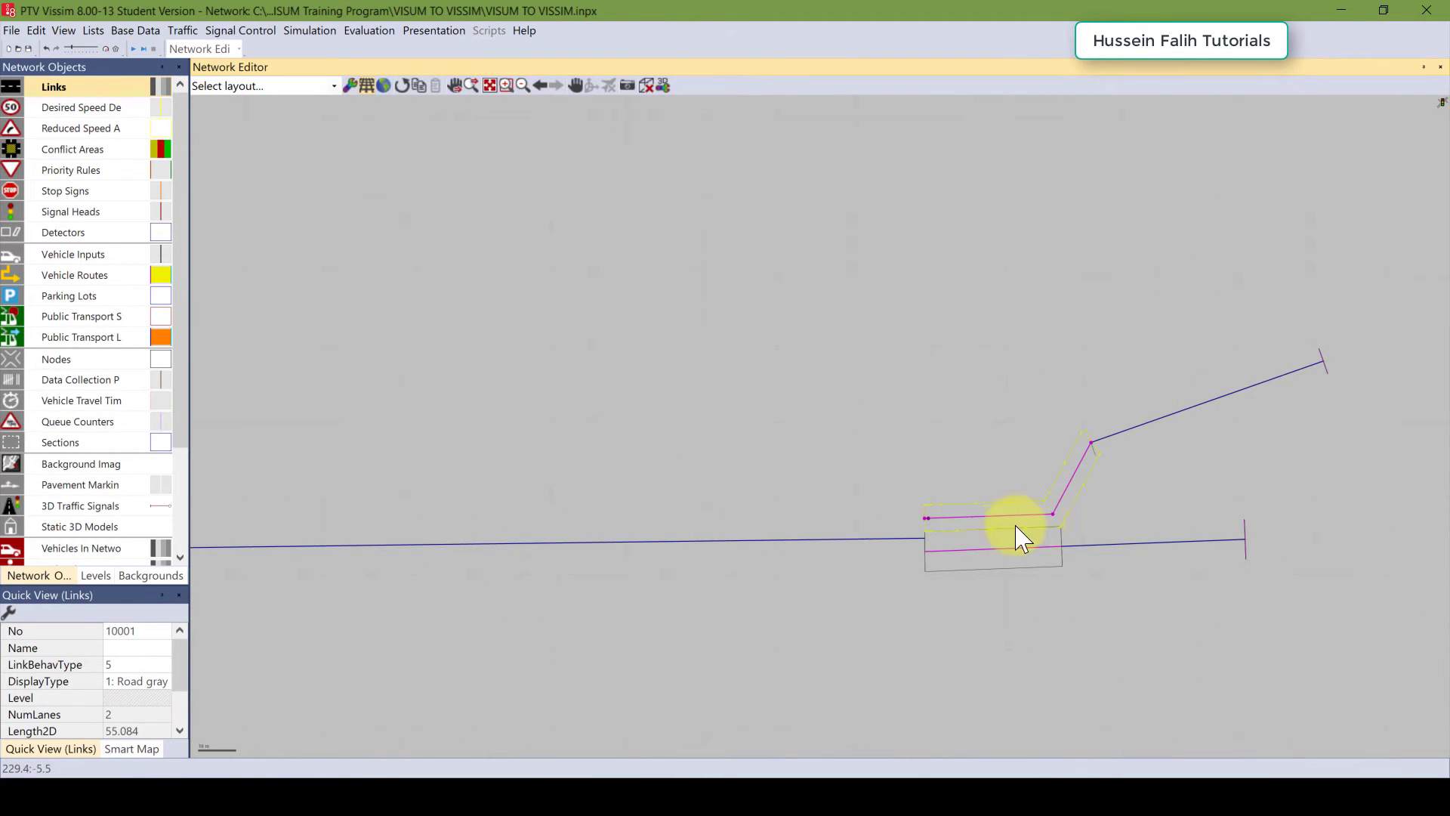
scroll(993, 529, up, 1)
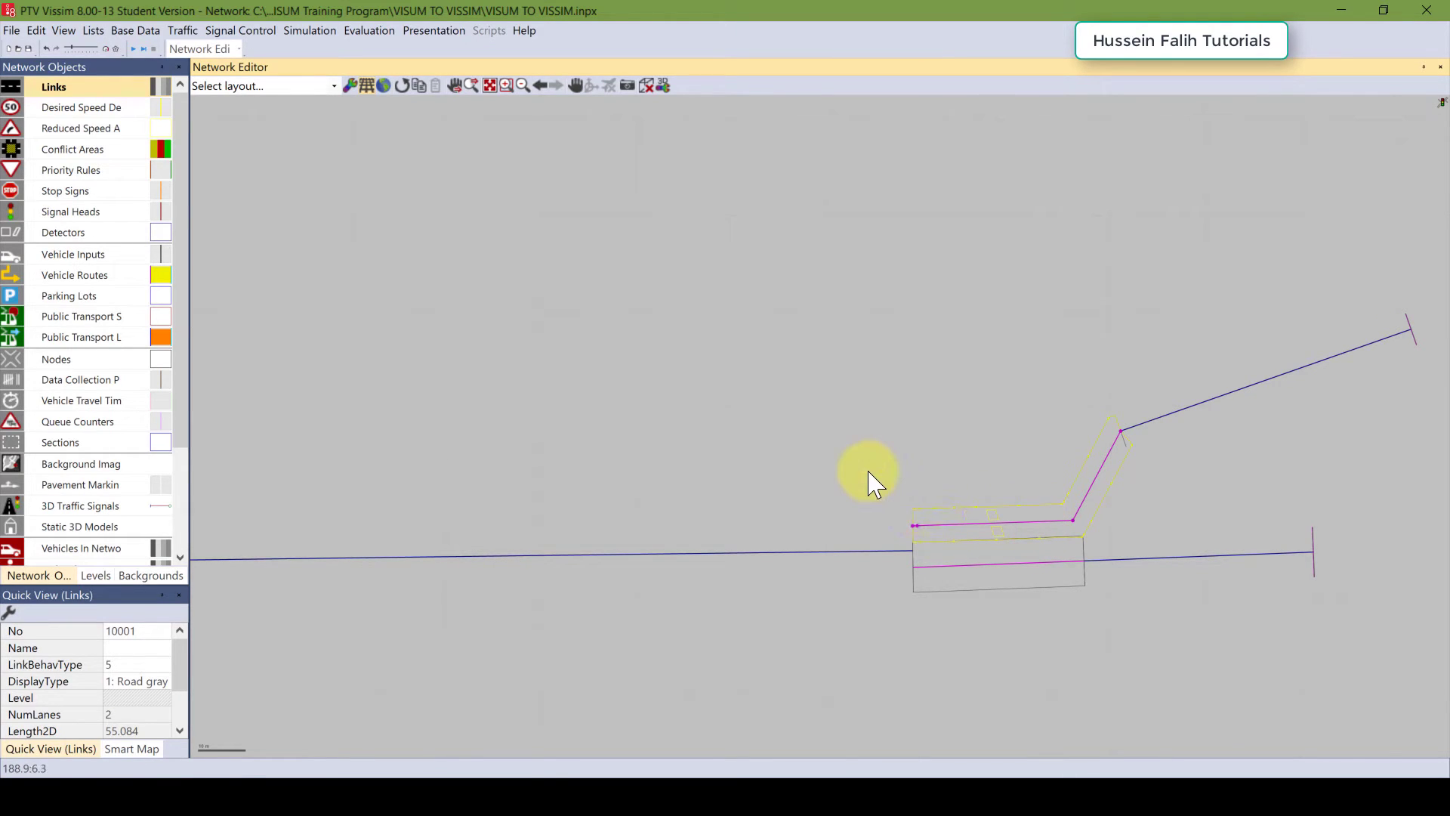
Step: Examine how both east connectors attach to the main road link in normal and wireframe display, selecting the connectors and the link together
key(ctrl+a)
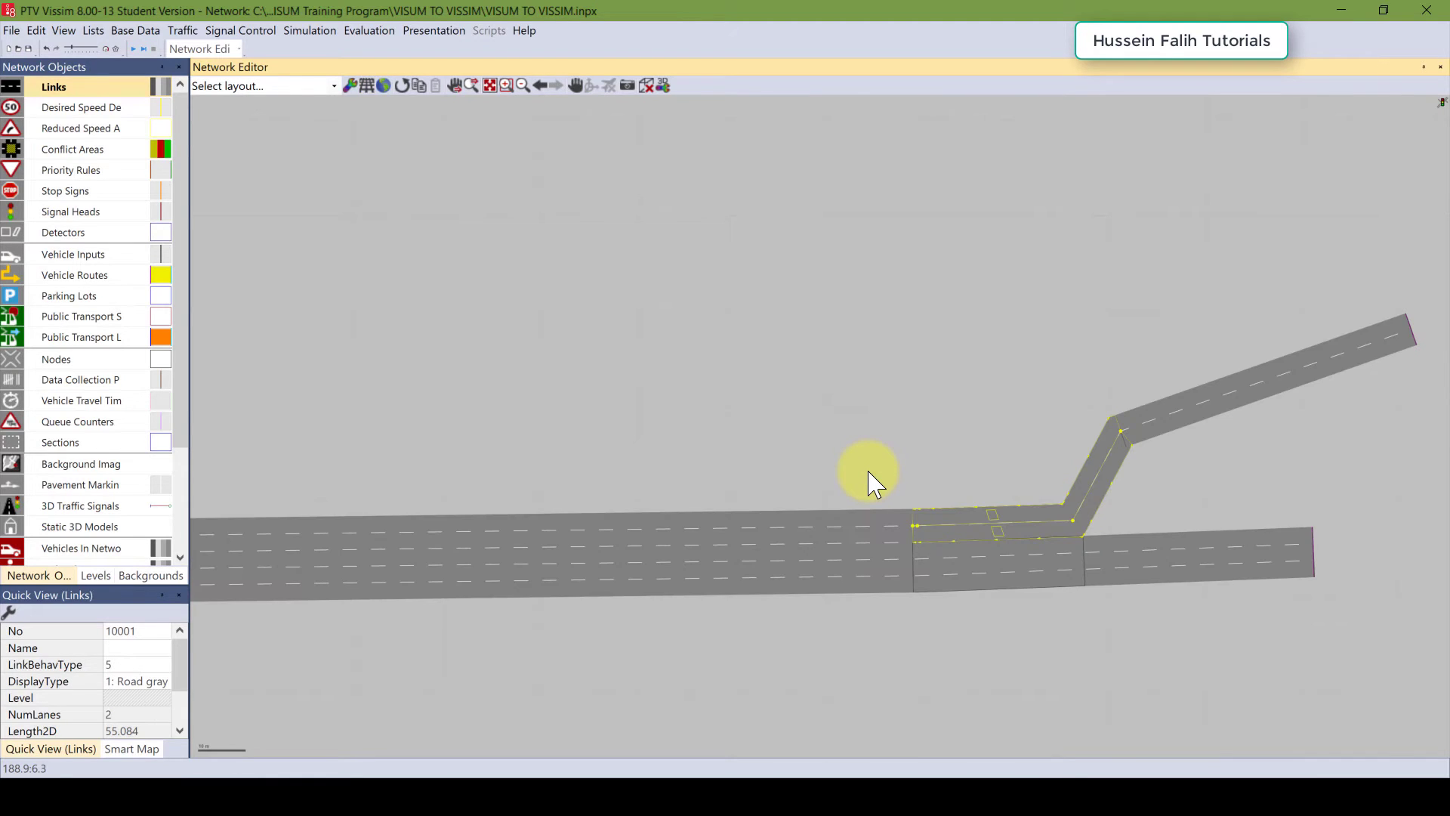
scroll(887, 503, up, 2)
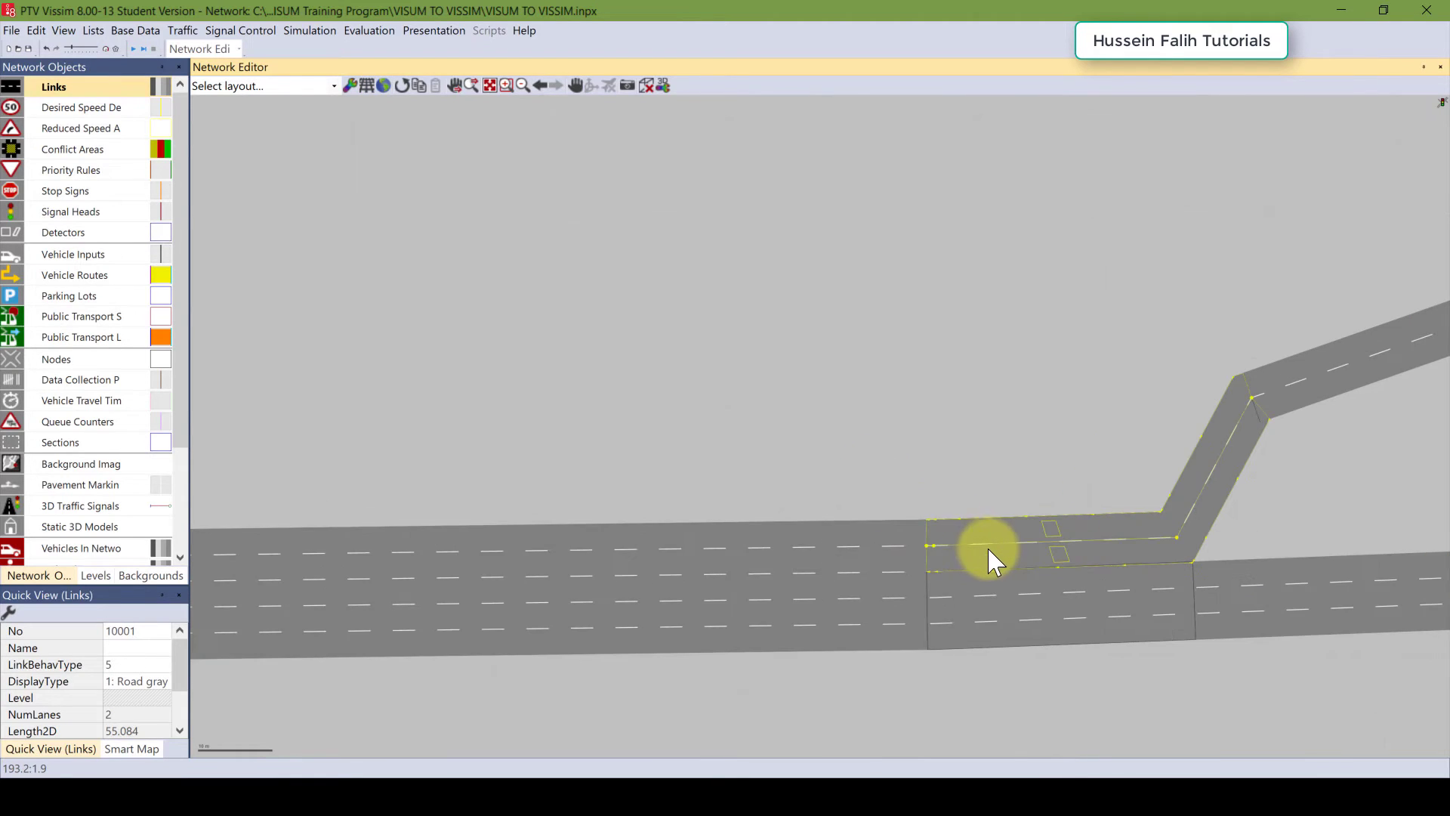
scroll(994, 556, up, 2)
drag(984, 528, 975, 483)
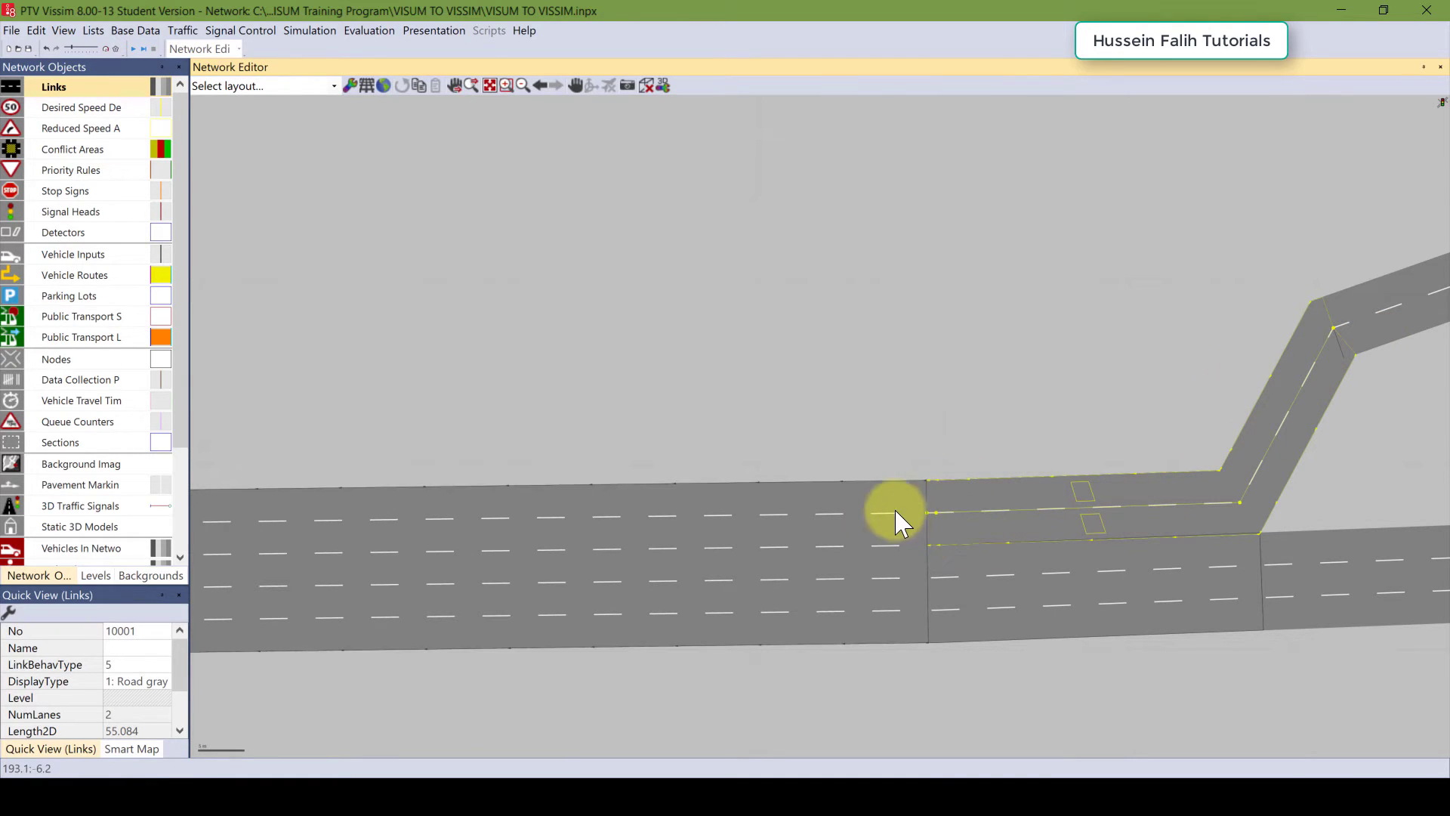
key(ctrl+a)
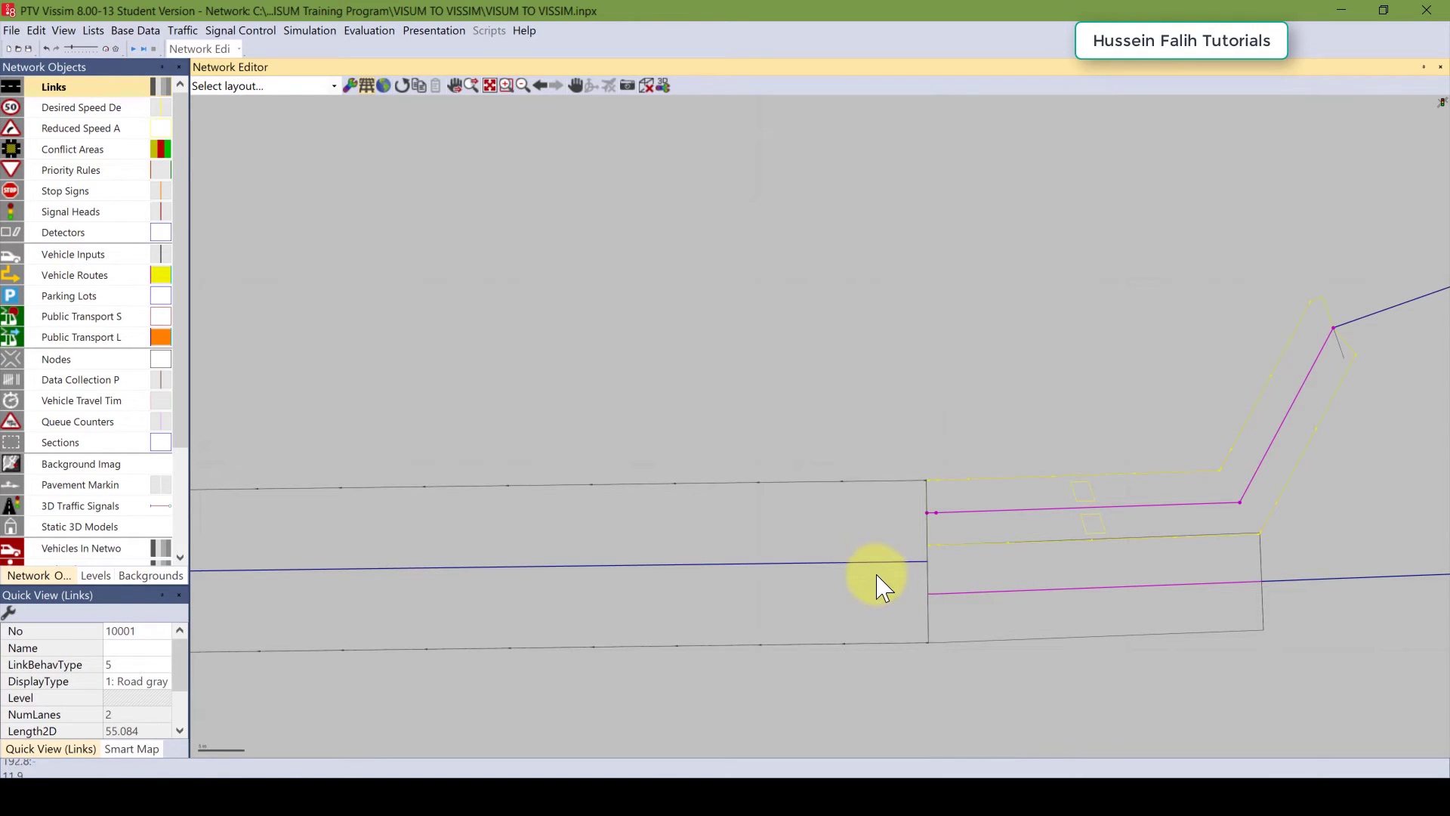
key(ctrl+a)
click(992, 574)
ctrl+click(964, 509)
ctrl+click(859, 531)
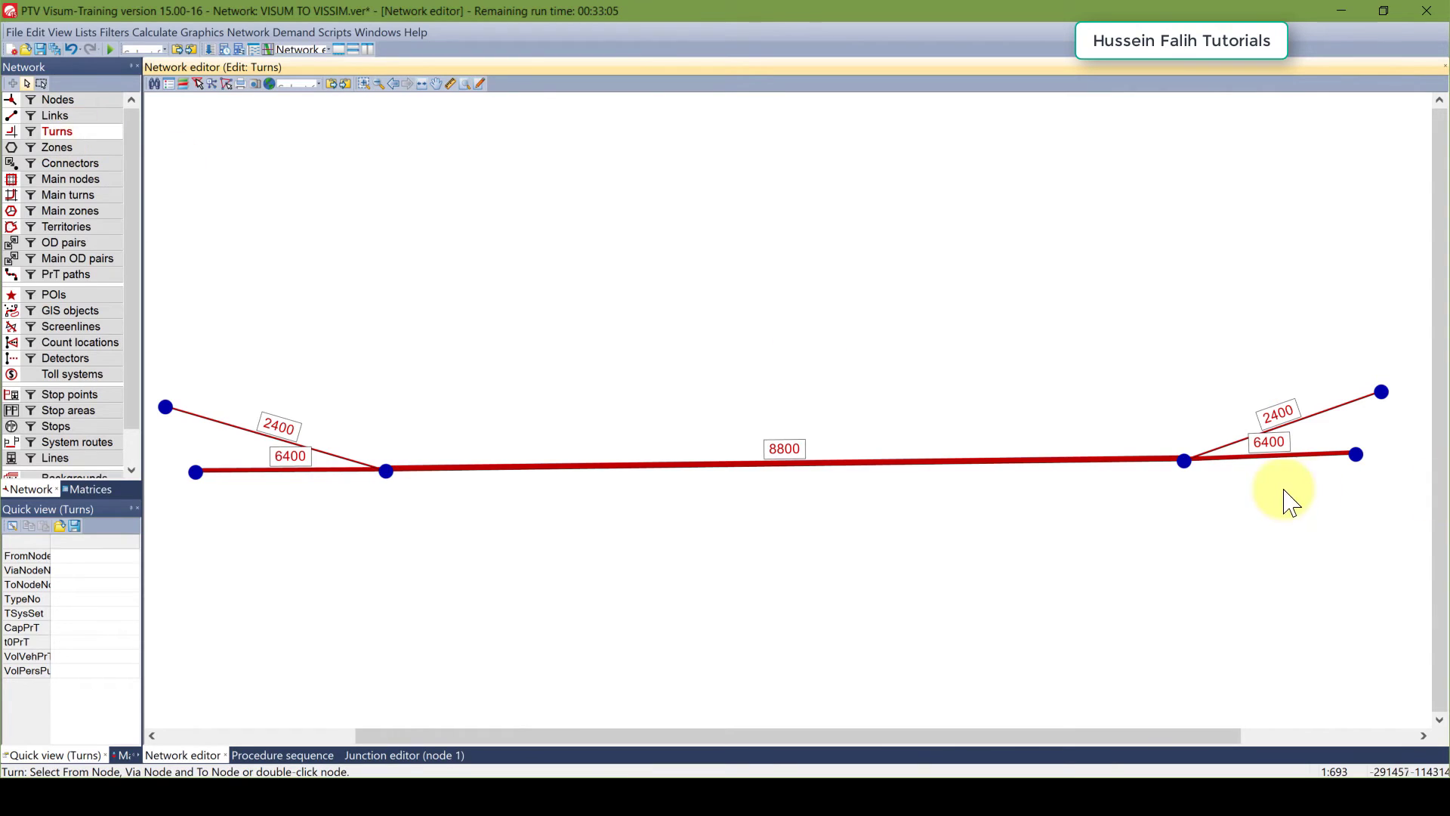
Step: Switch to Visum and view the lane geometry of the east junction, node 1
double_click(1183, 464)
click(53, 150)
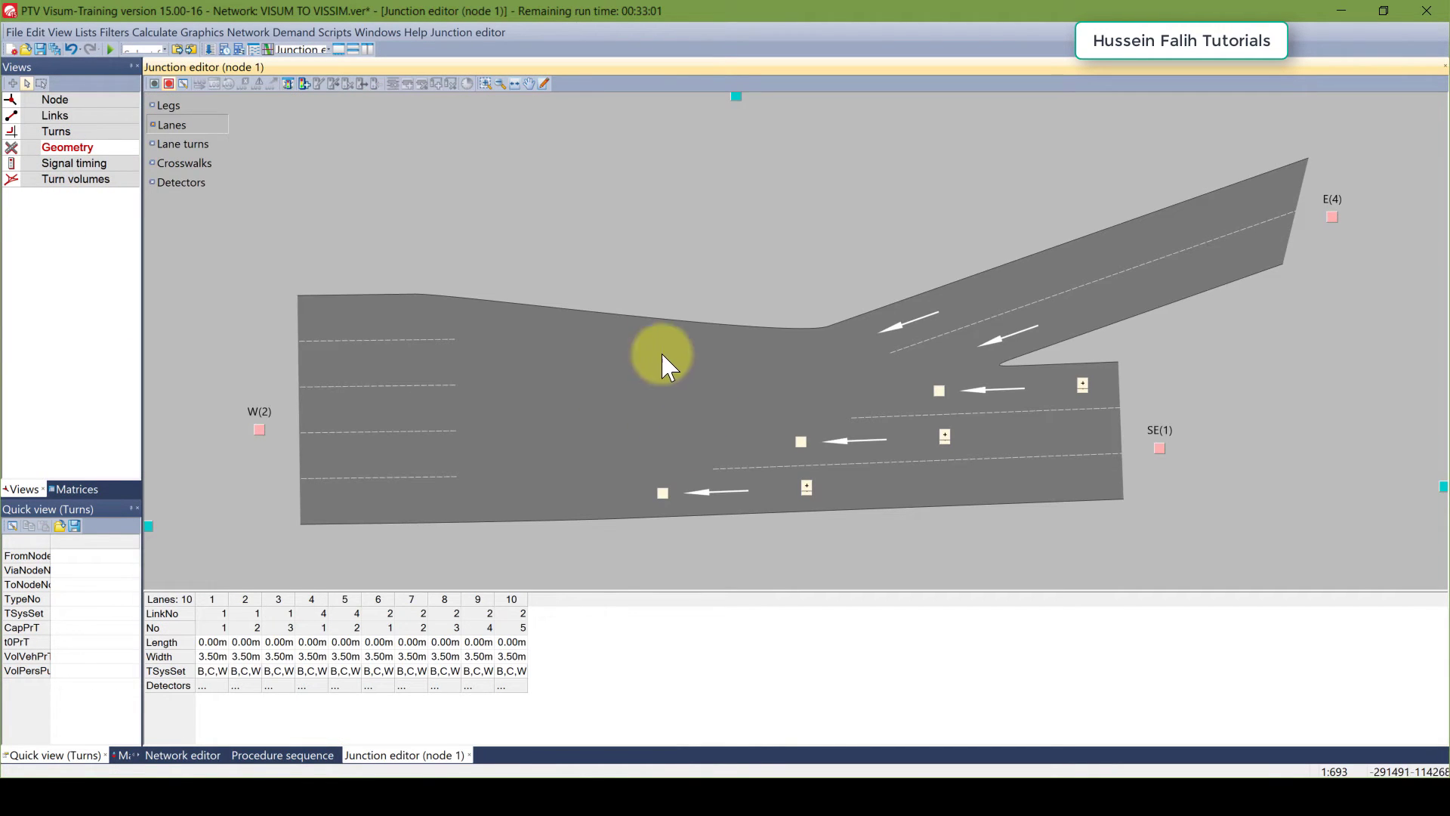
key(ctrl+Tab)
Step: Open the geometry of the west junction, node 2, in the Junction editor
drag(440, 317, 753, 346)
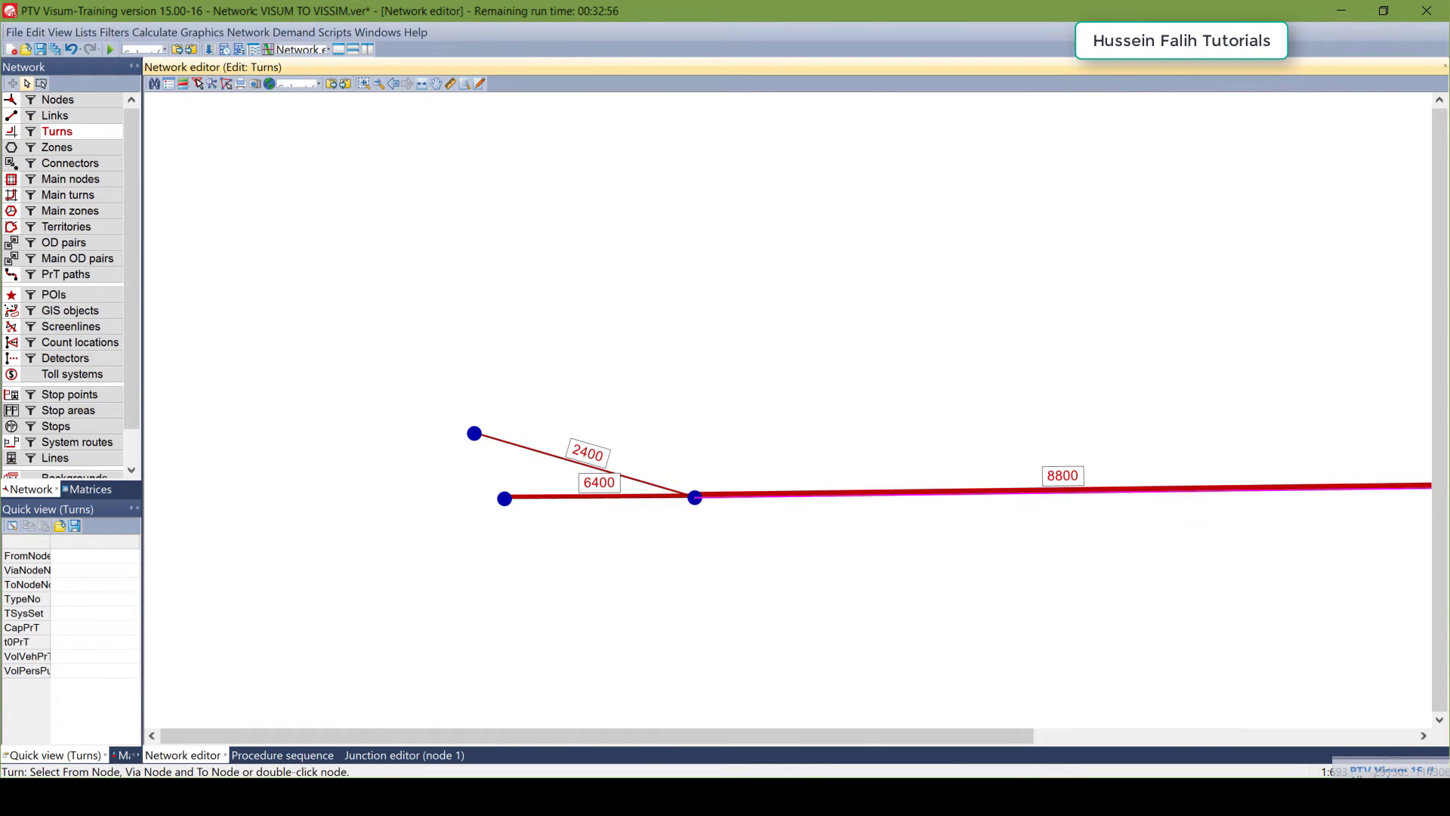
double_click(695, 498)
click(58, 148)
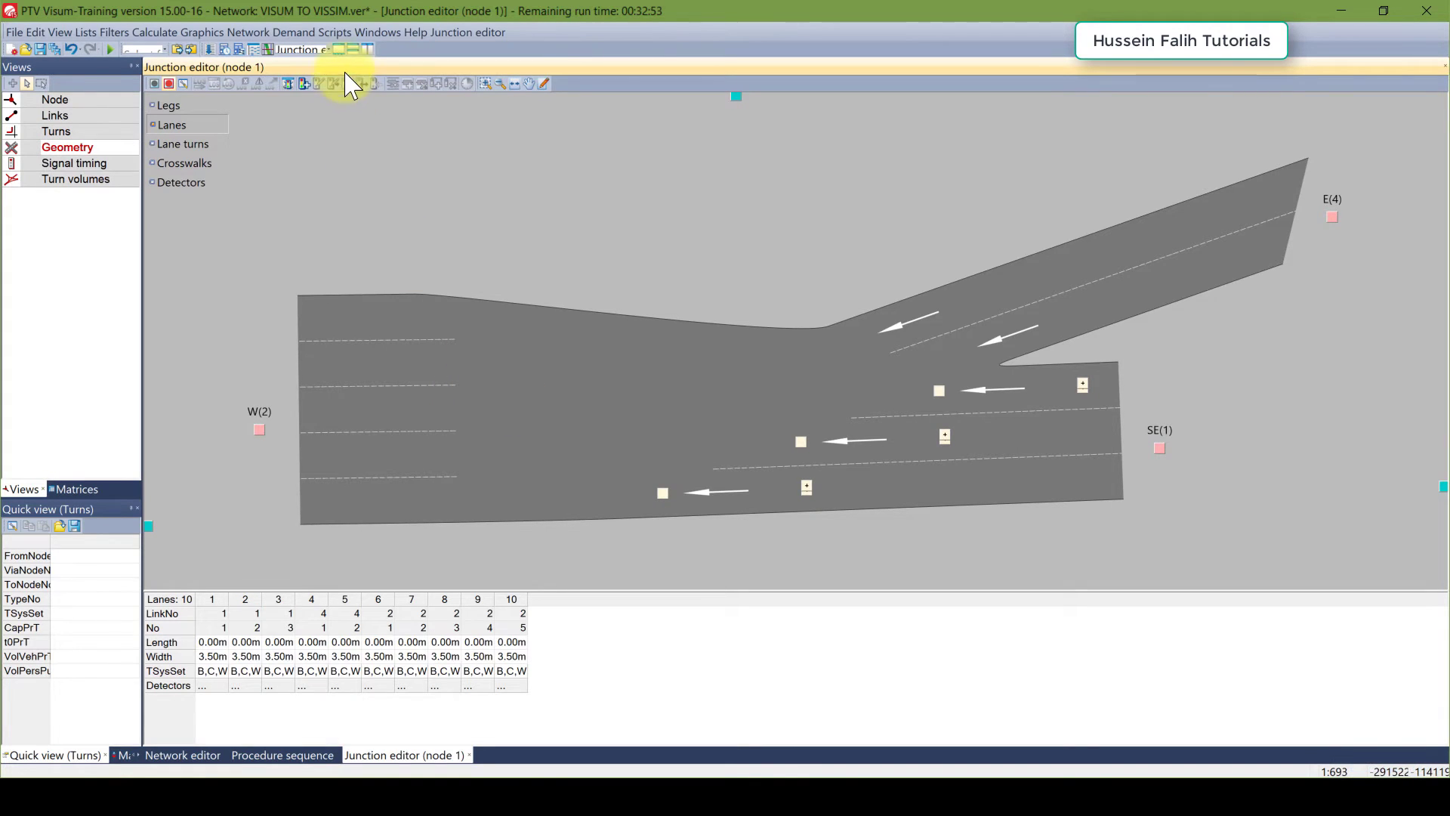
key(ctrl+Tab)
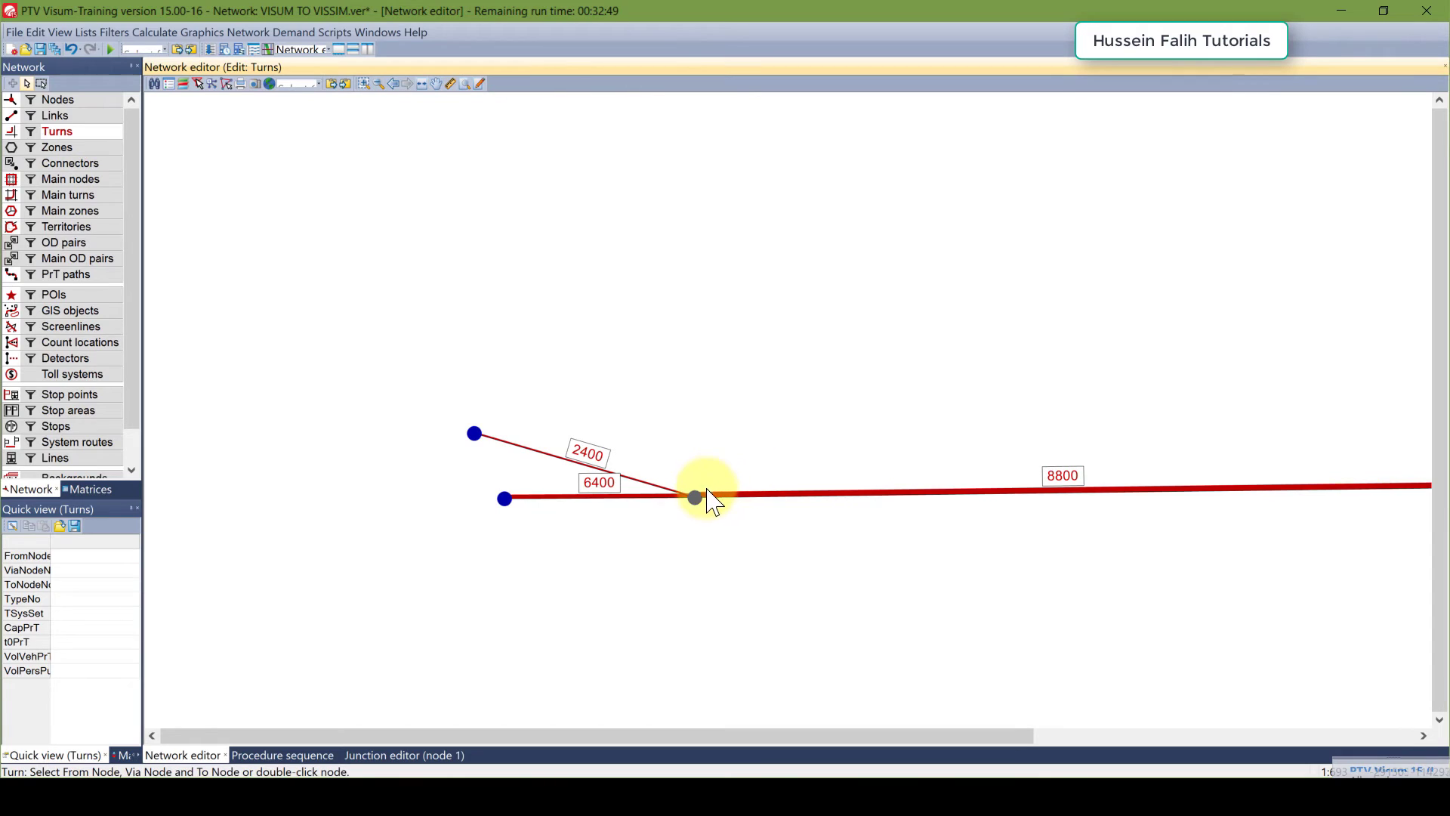
double_click(695, 498)
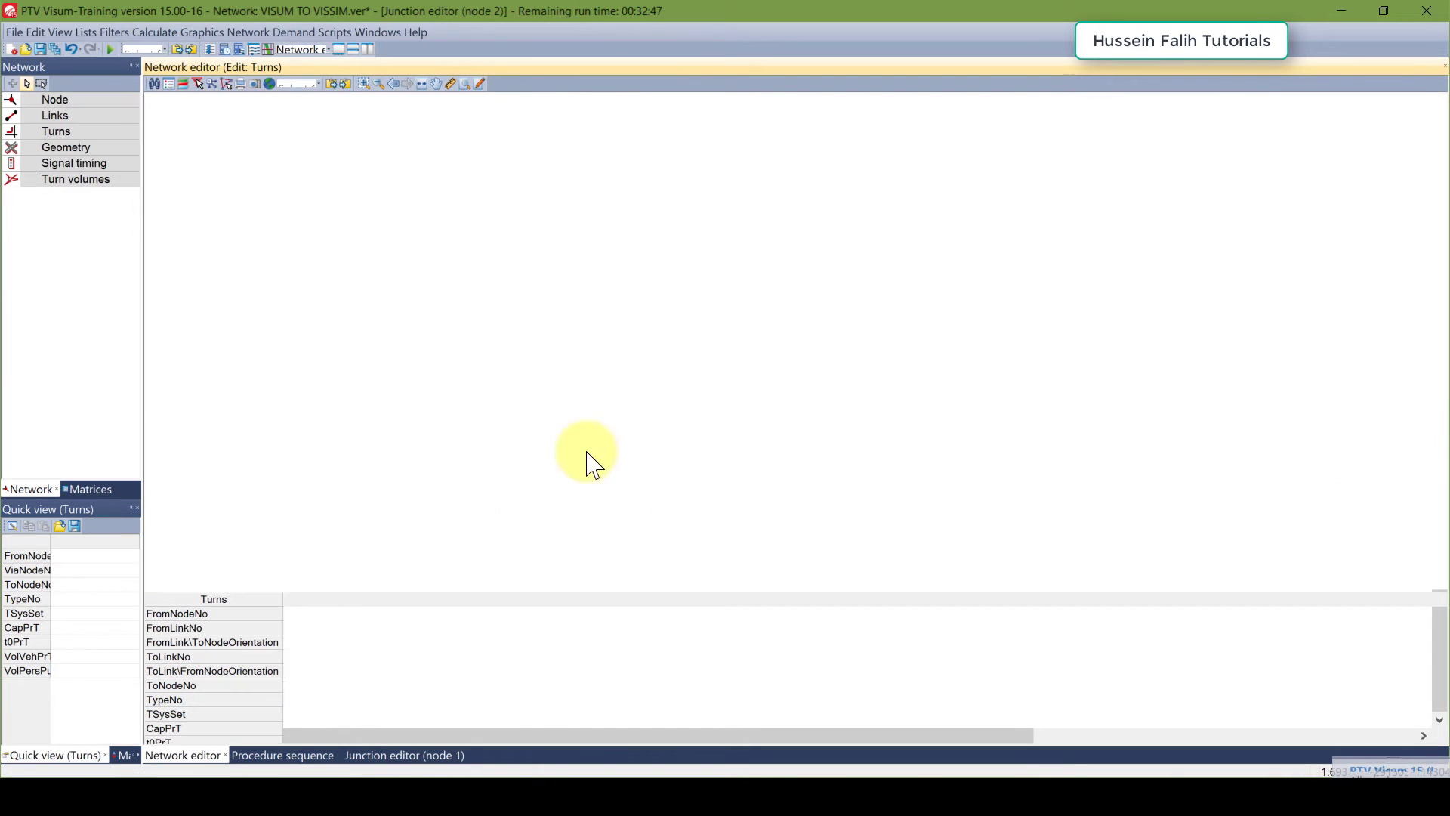
click(73, 149)
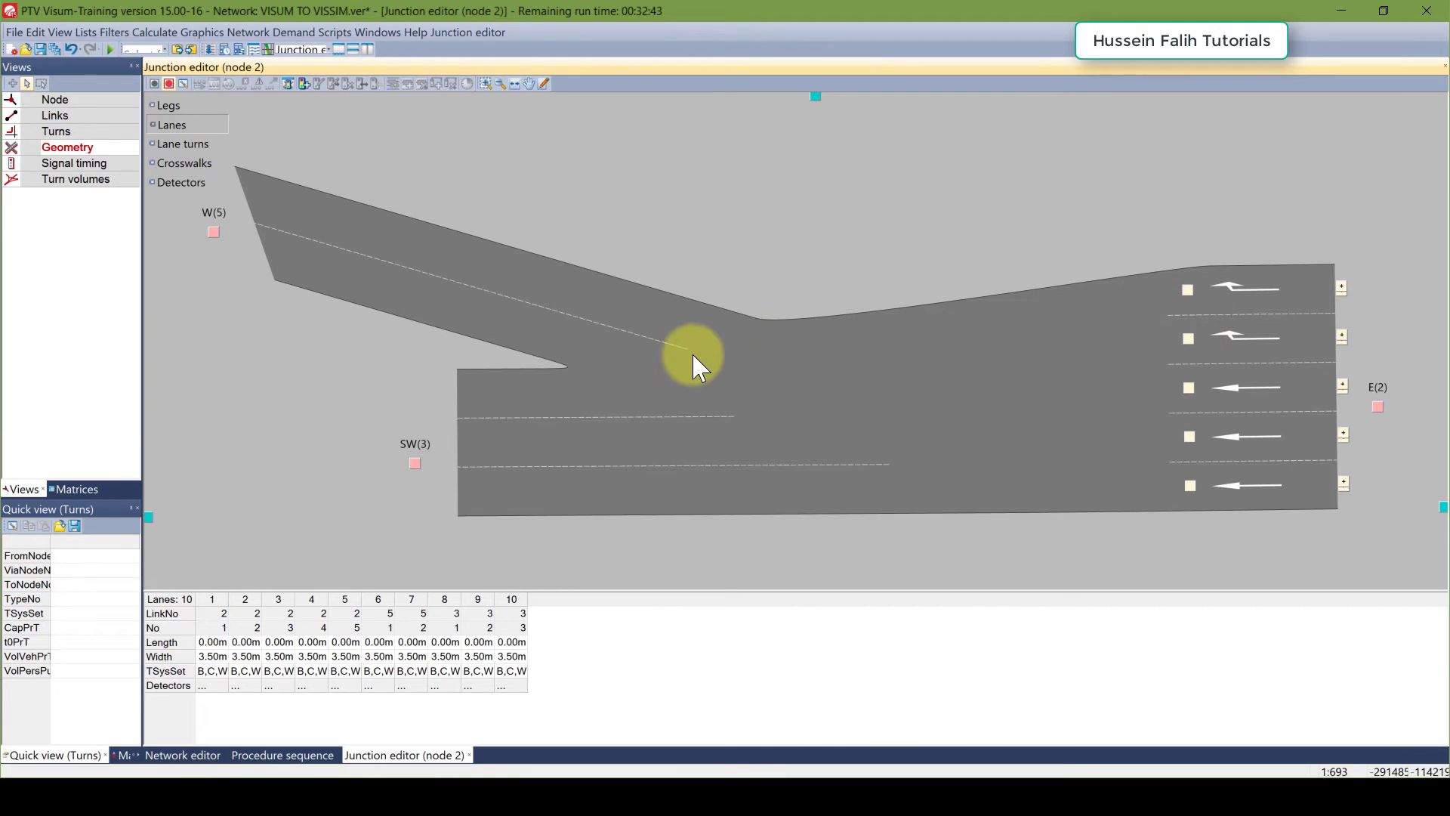
Step: Display the lane turns of all five lanes on node 2's east approach and return to the network editor
click(1190, 293)
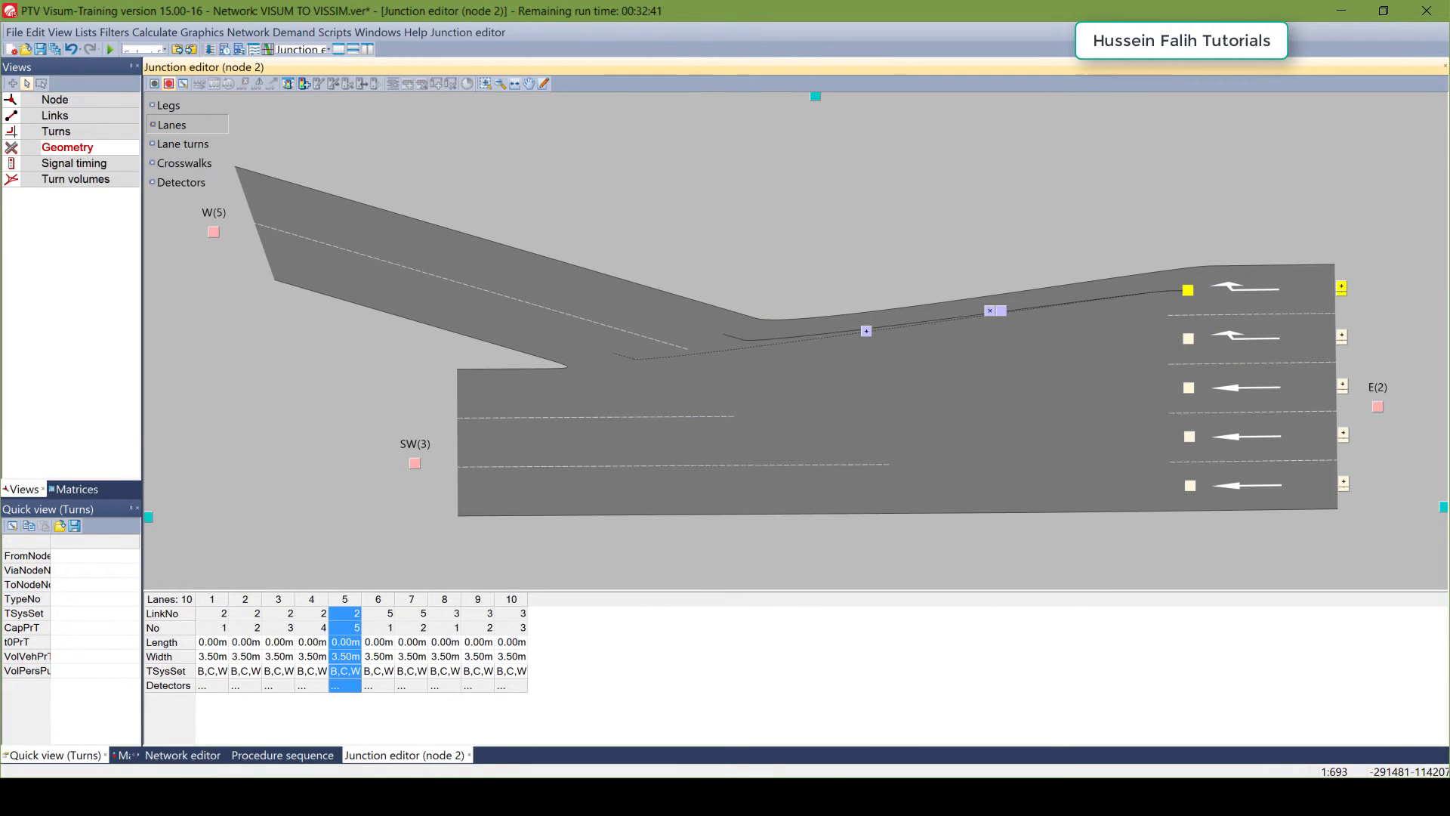
ctrl+click(1189, 339)
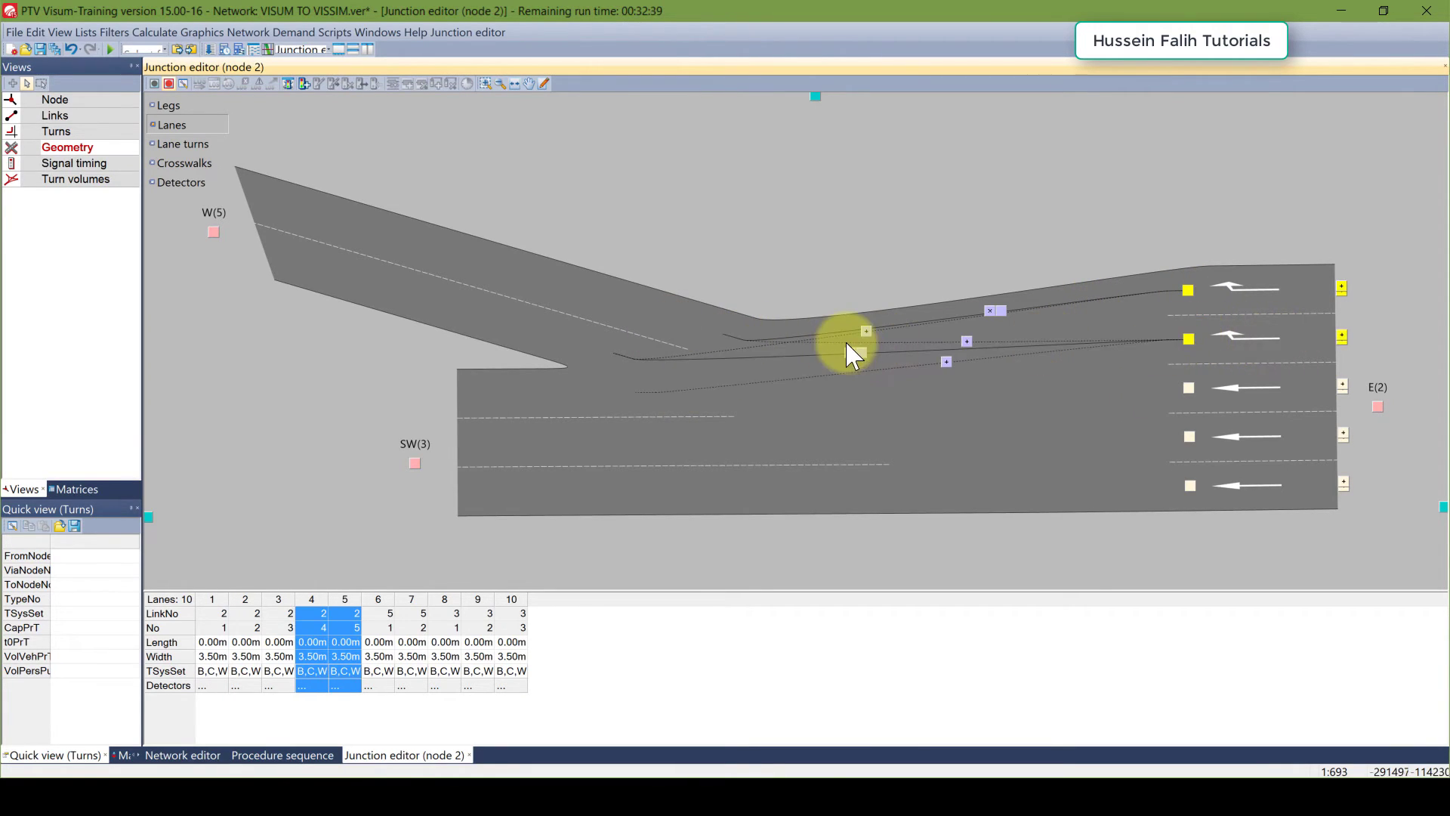
ctrl+click(1189, 388)
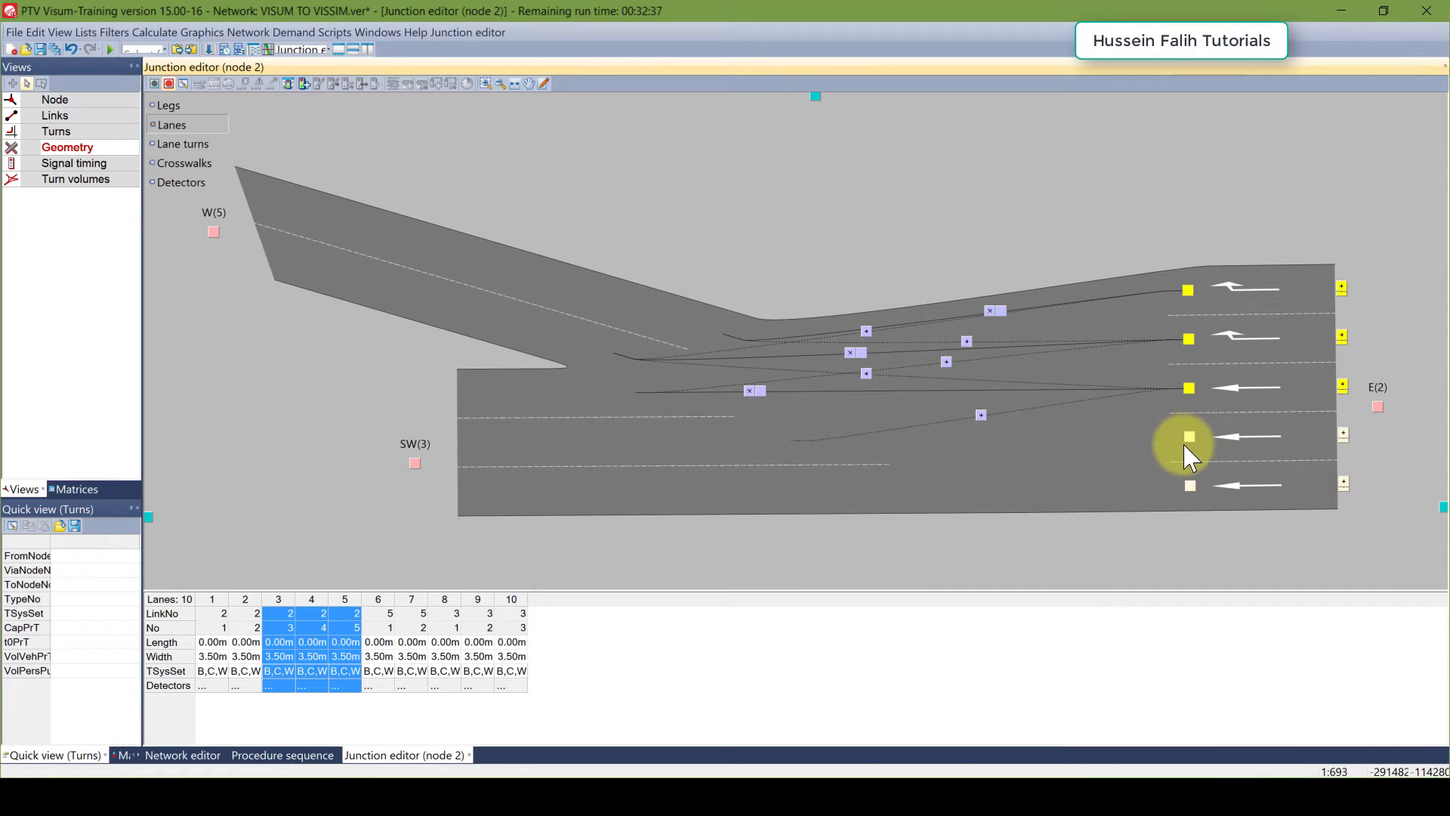
ctrl+click(1190, 436)
ctrl+click(1190, 485)
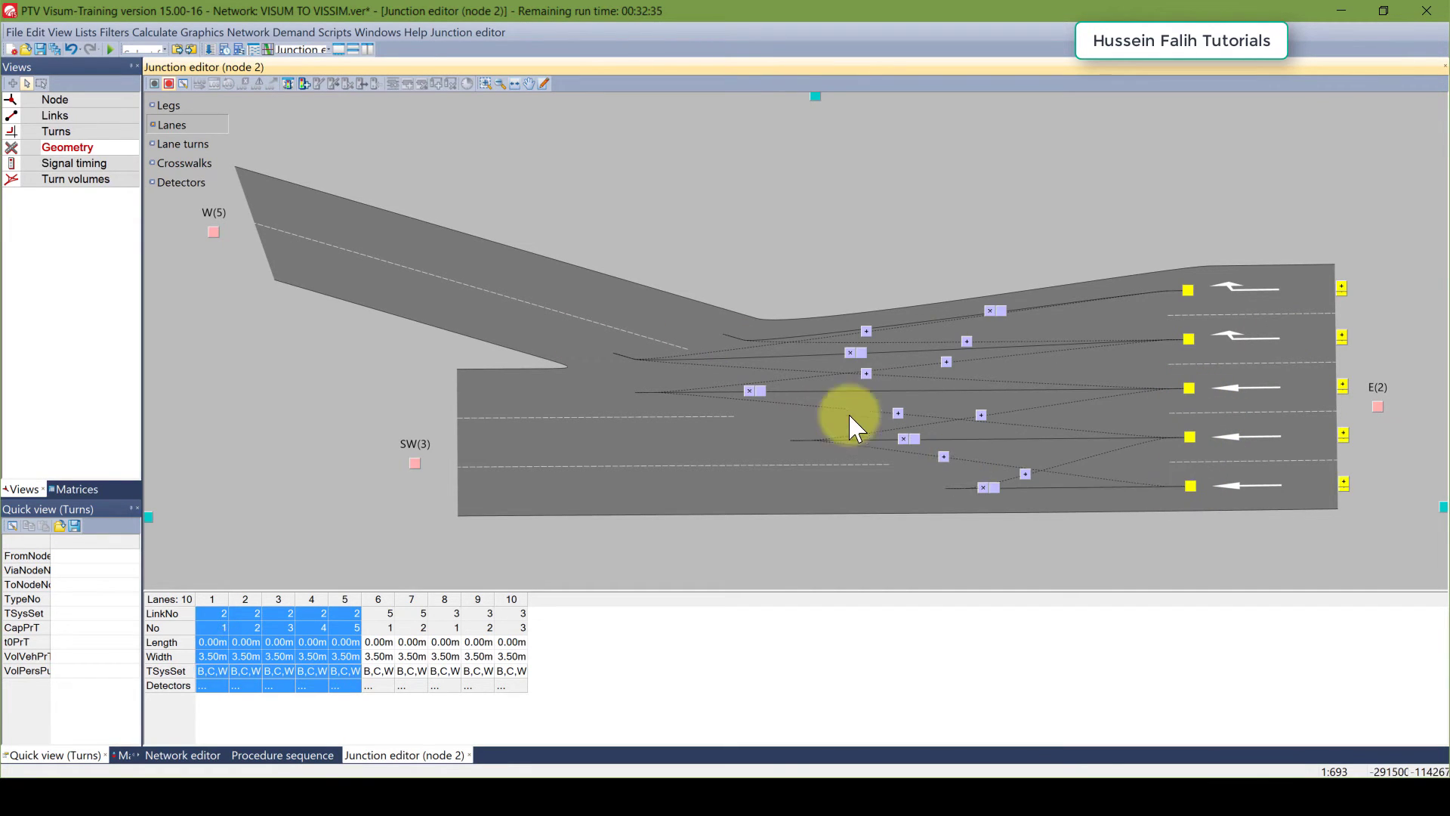
key(ctrl+Tab)
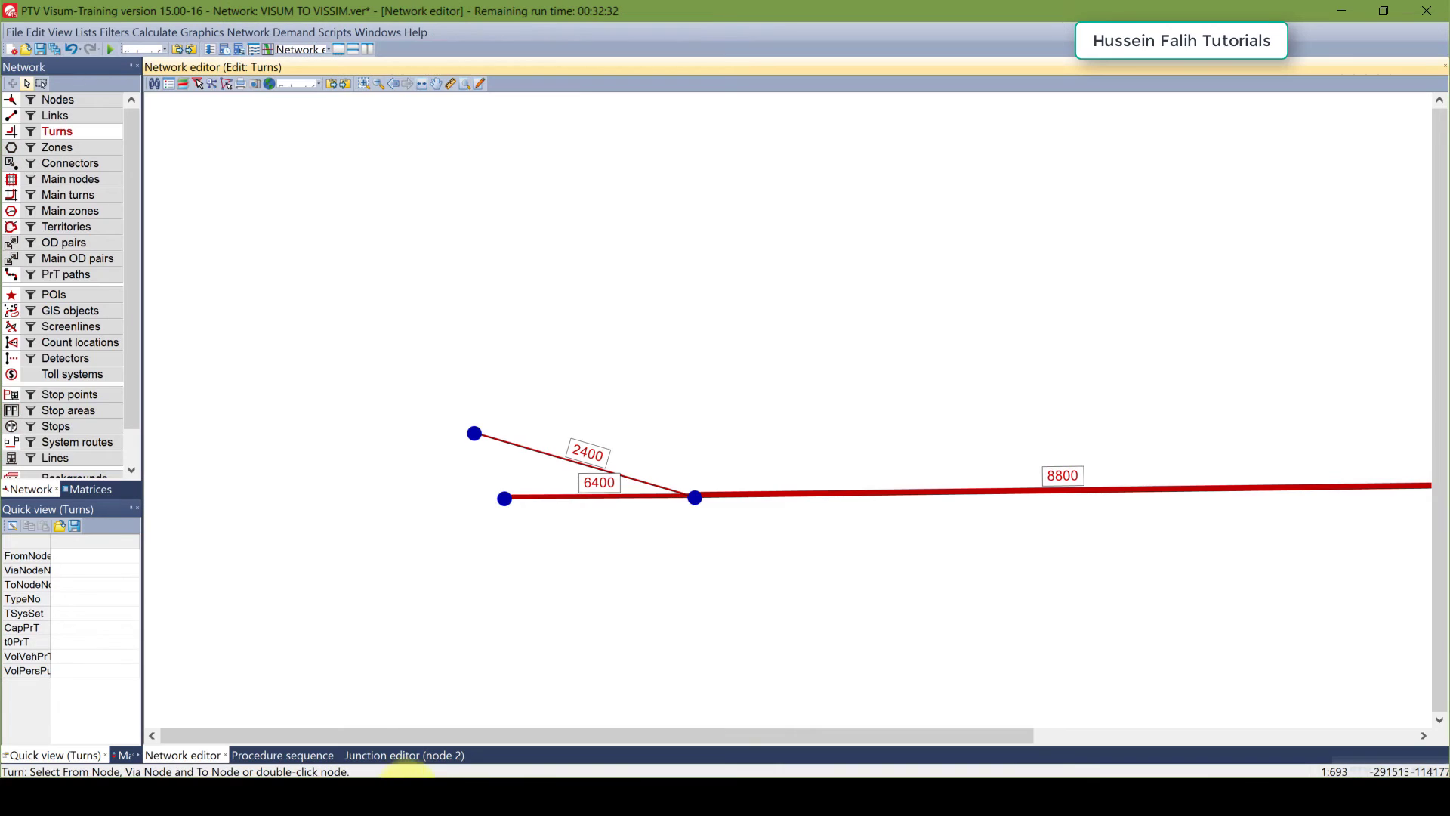
Step: Switch to Vissim and select the two-lane connector leading from the main road to the west ramp
click(413, 791)
click(751, 382)
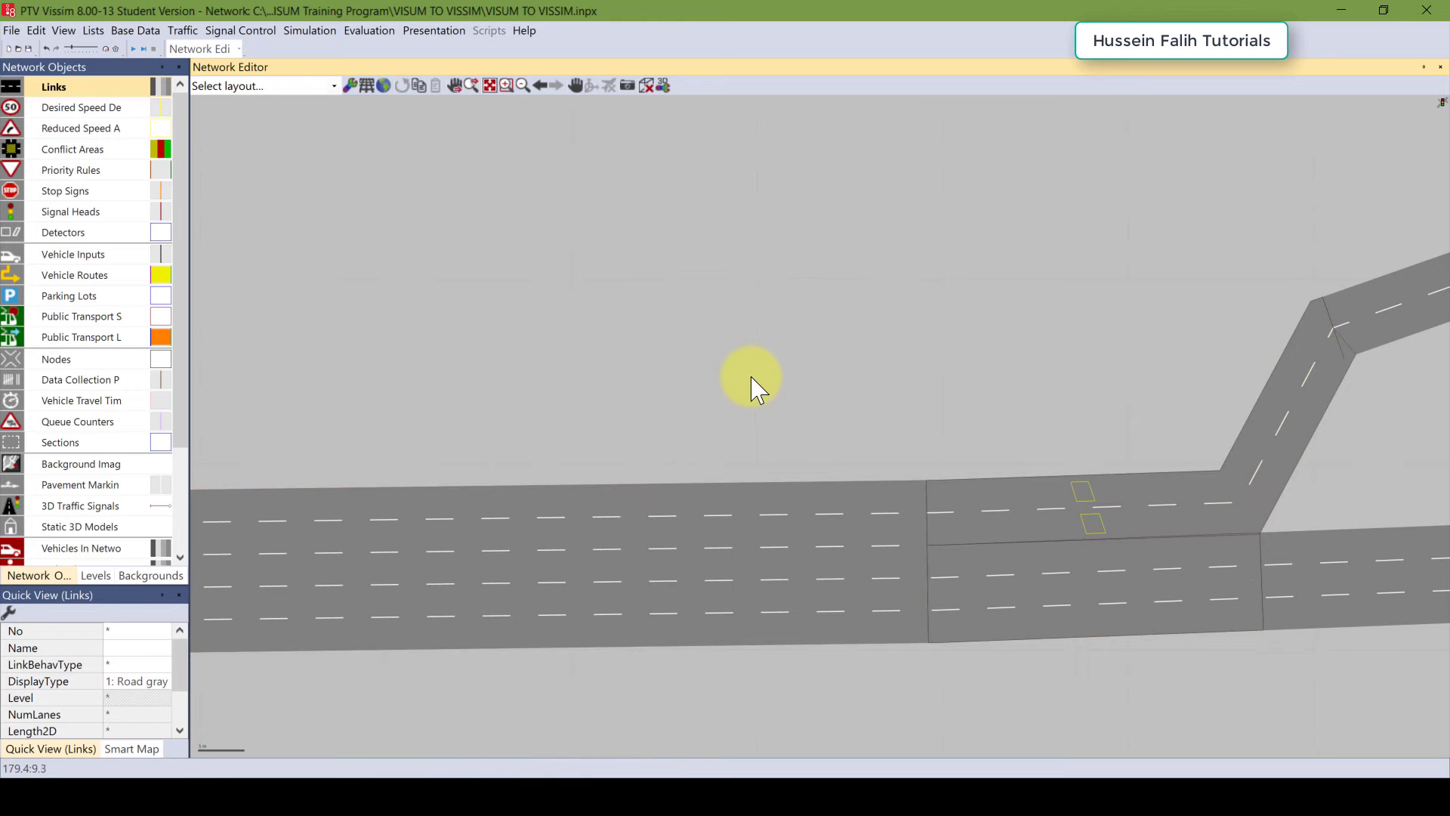
scroll(664, 400, down, 2)
drag(637, 416, 1439, 411)
drag(584, 453, 1155, 411)
scroll(614, 472, down, 3)
scroll(986, 453, up, 5)
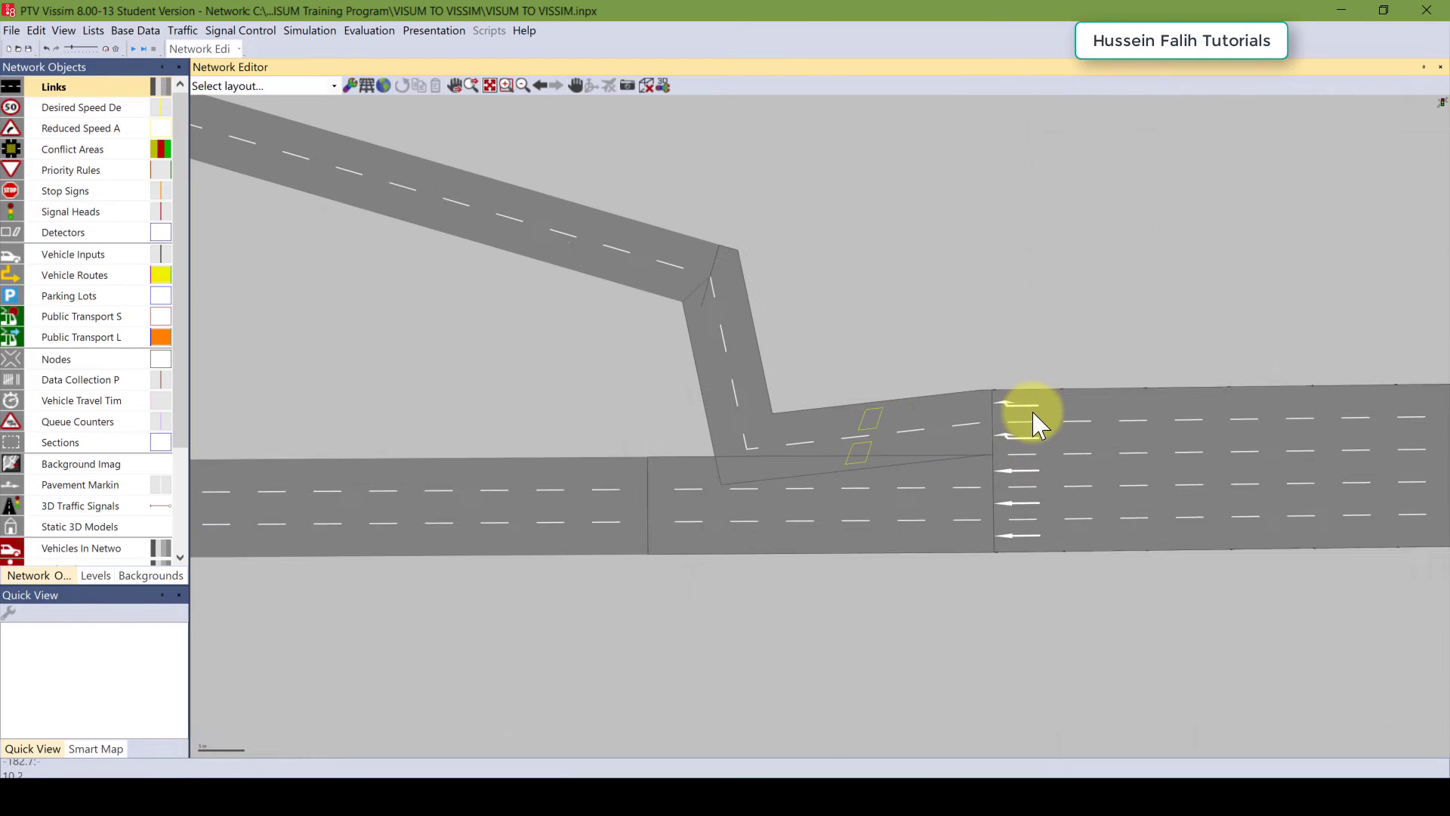
click(916, 426)
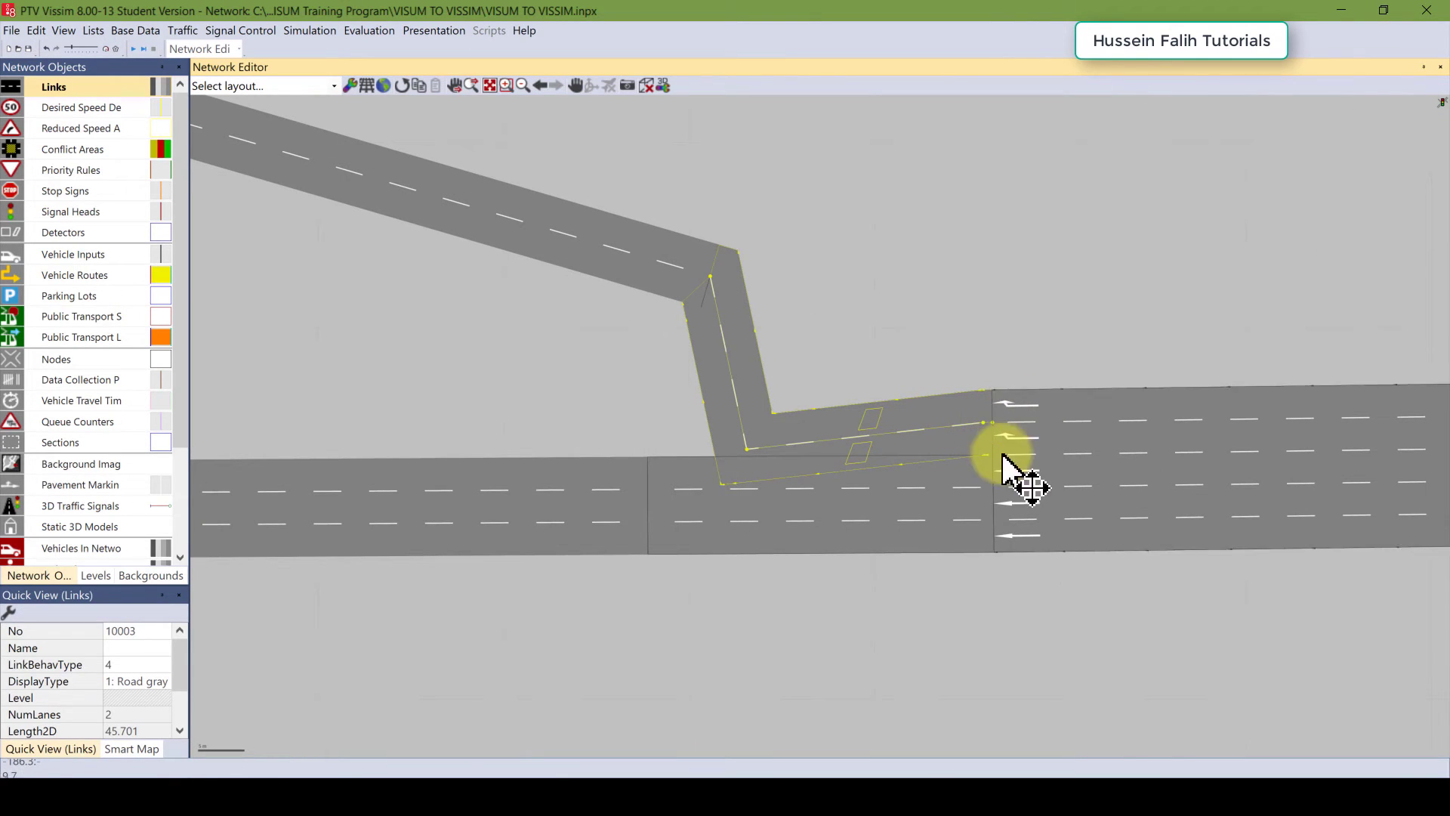
Step: Convert the connector between the main road and the east ramp to a spline with 3 intermediate points
scroll(964, 518, down, 2)
drag(1269, 504, 423, 469)
drag(1295, 476, 662, 477)
drag(974, 479, 641, 473)
drag(1058, 467, 595, 484)
drag(974, 476, 823, 492)
scroll(740, 480, up, 2)
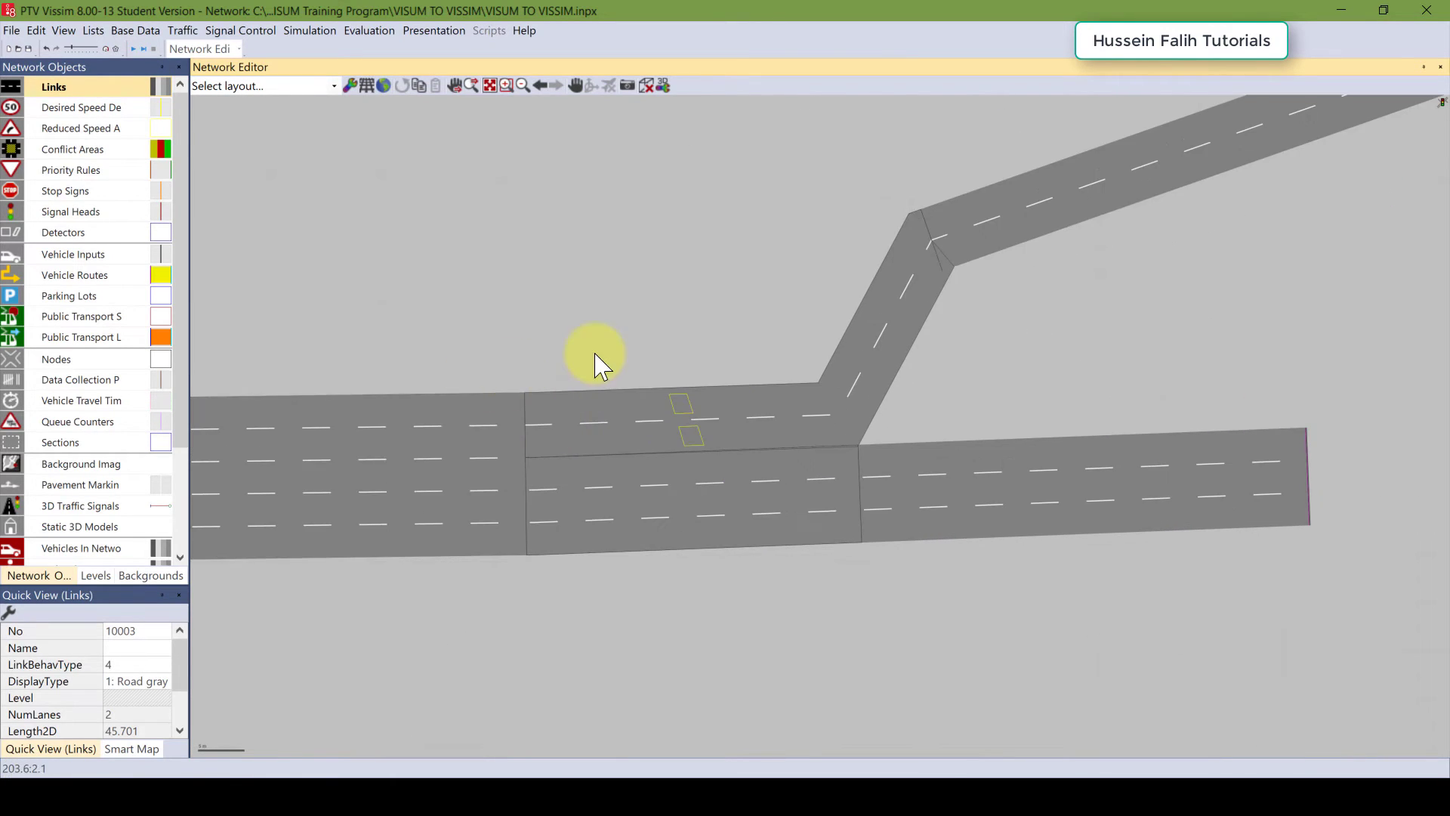
drag(599, 360, 719, 444)
scroll(928, 499, down, 1)
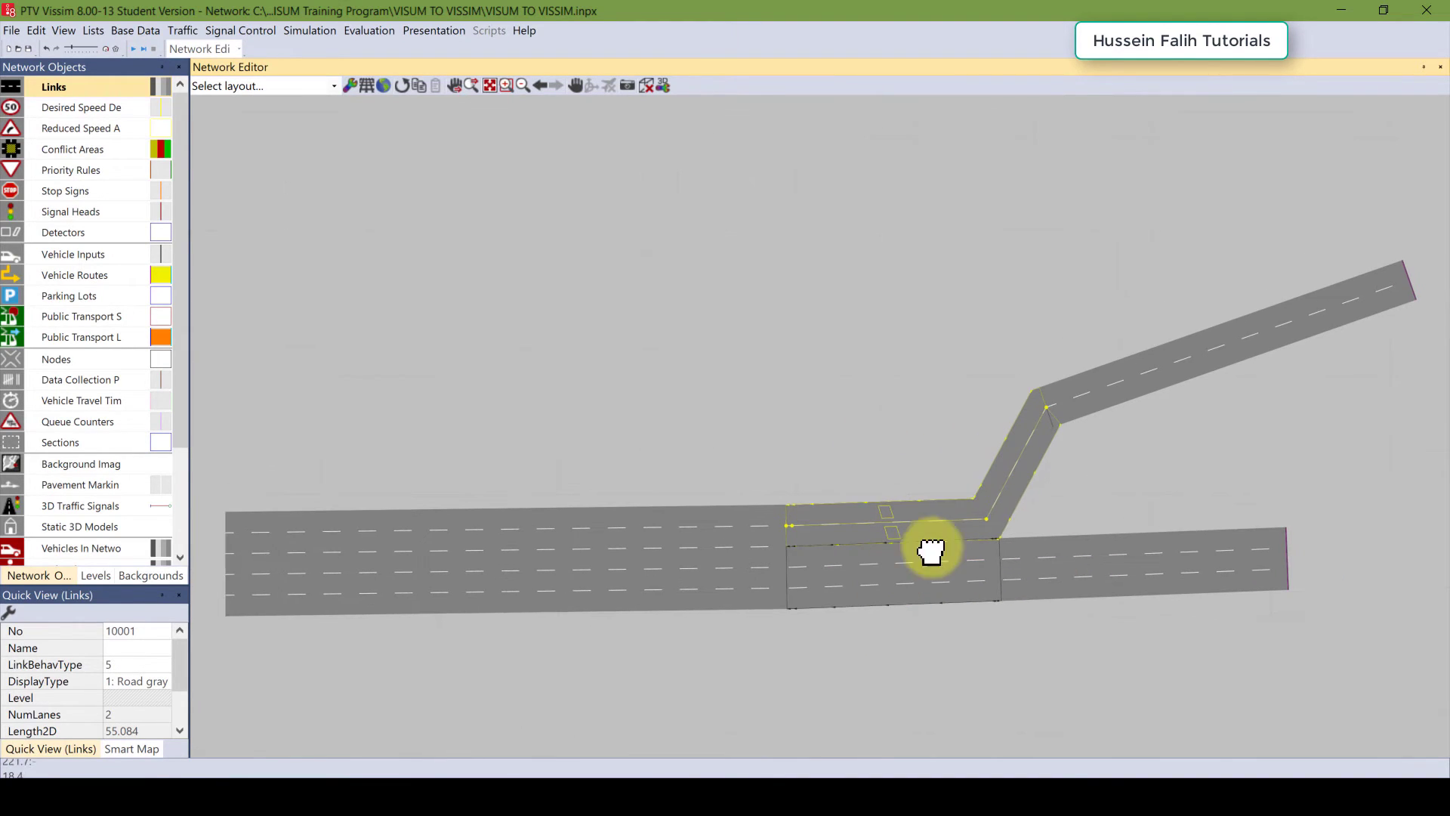
right_click(984, 488)
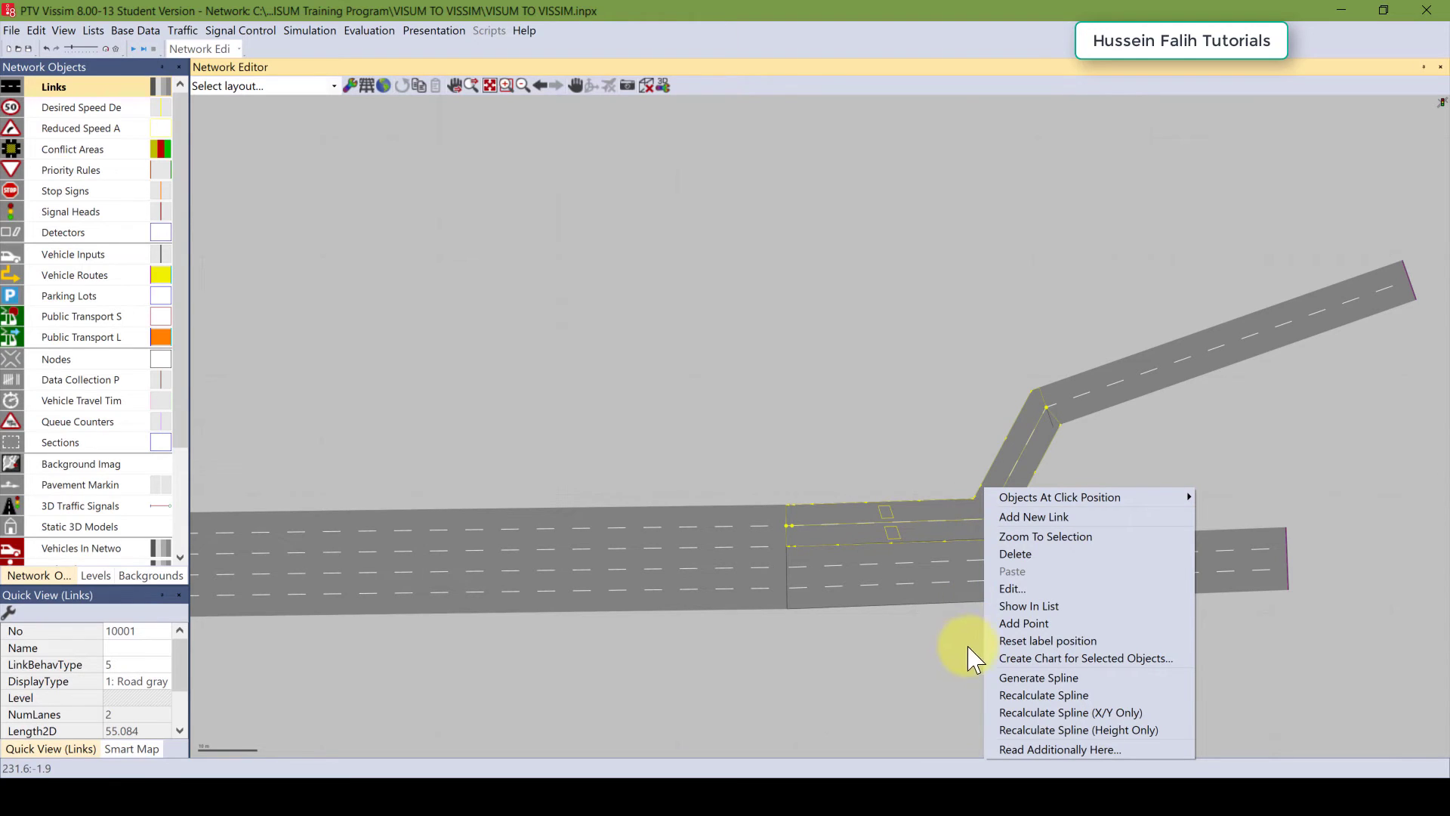
click(1008, 679)
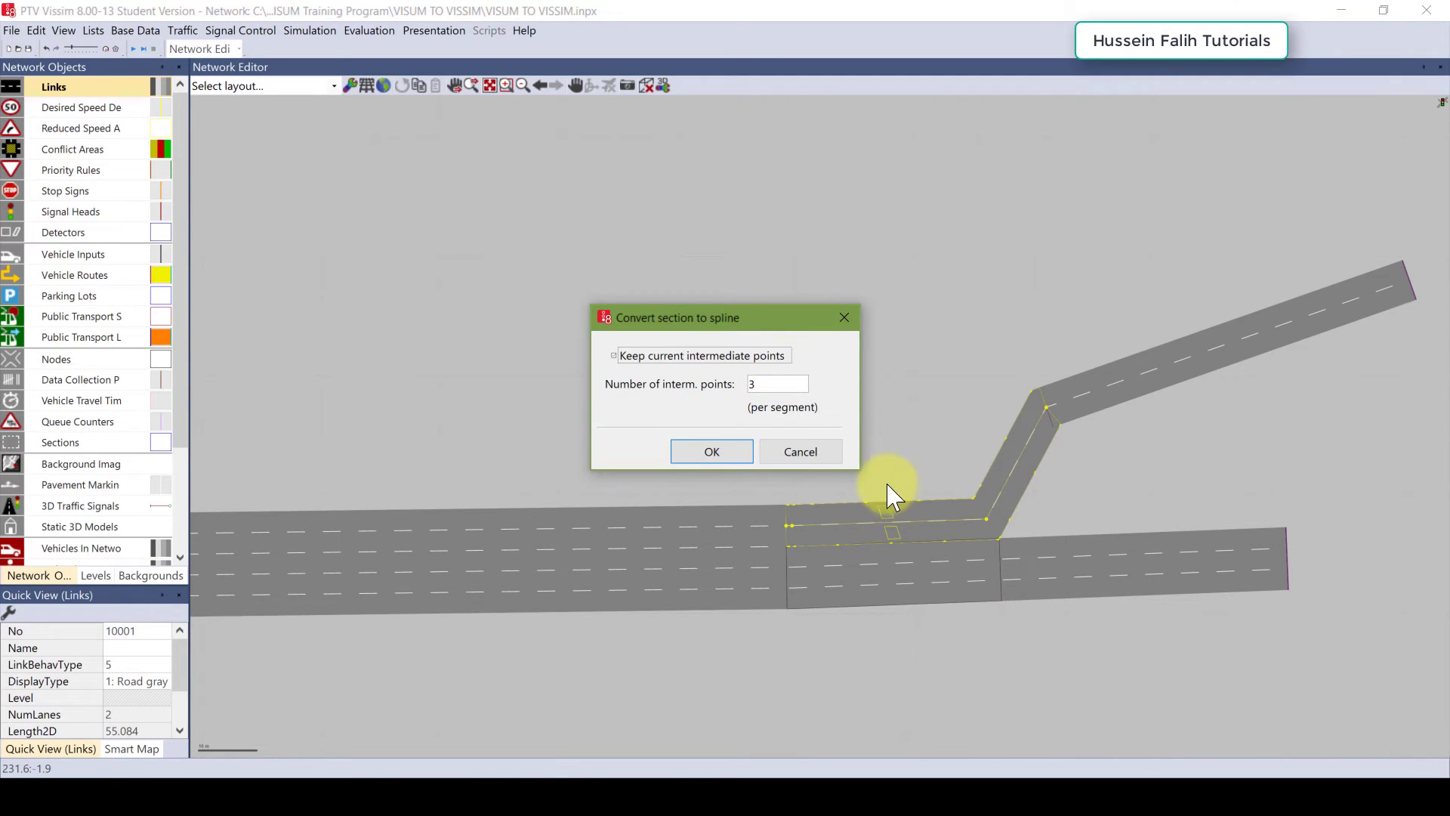
click(703, 455)
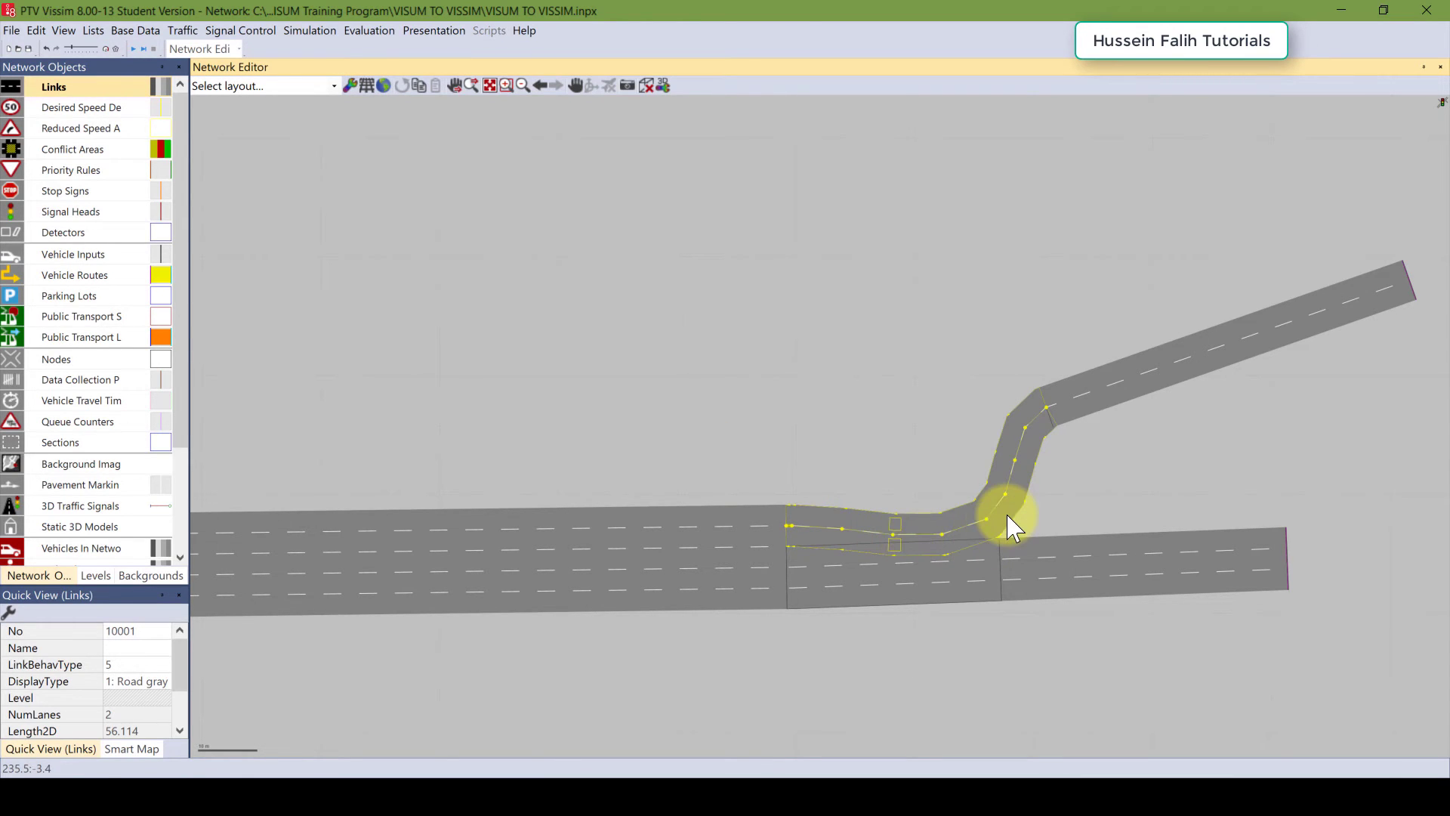
Step: Recalculate the spline of the east ramp connector and deselect it
right_click(1007, 496)
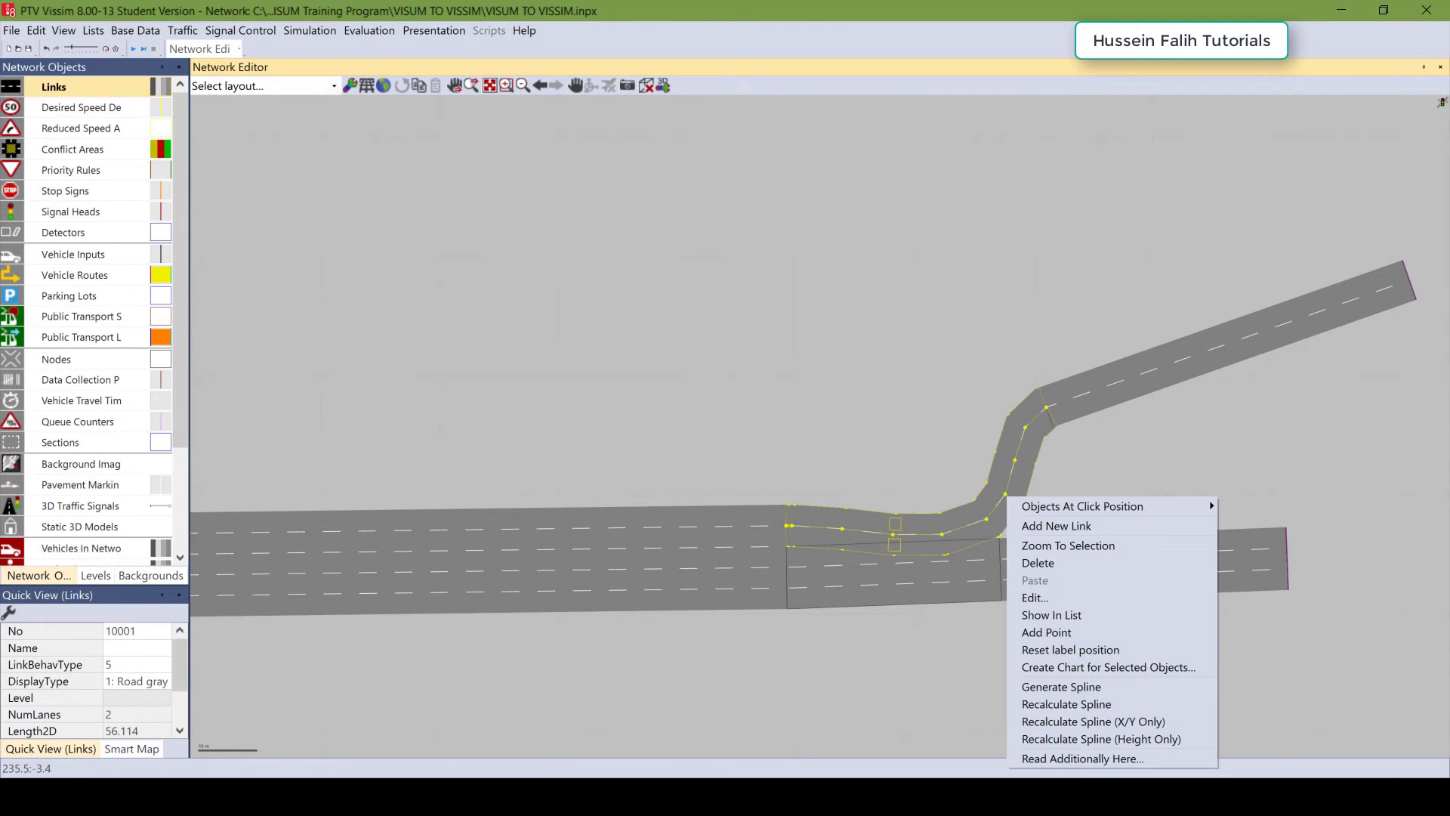
click(1032, 706)
click(1444, 721)
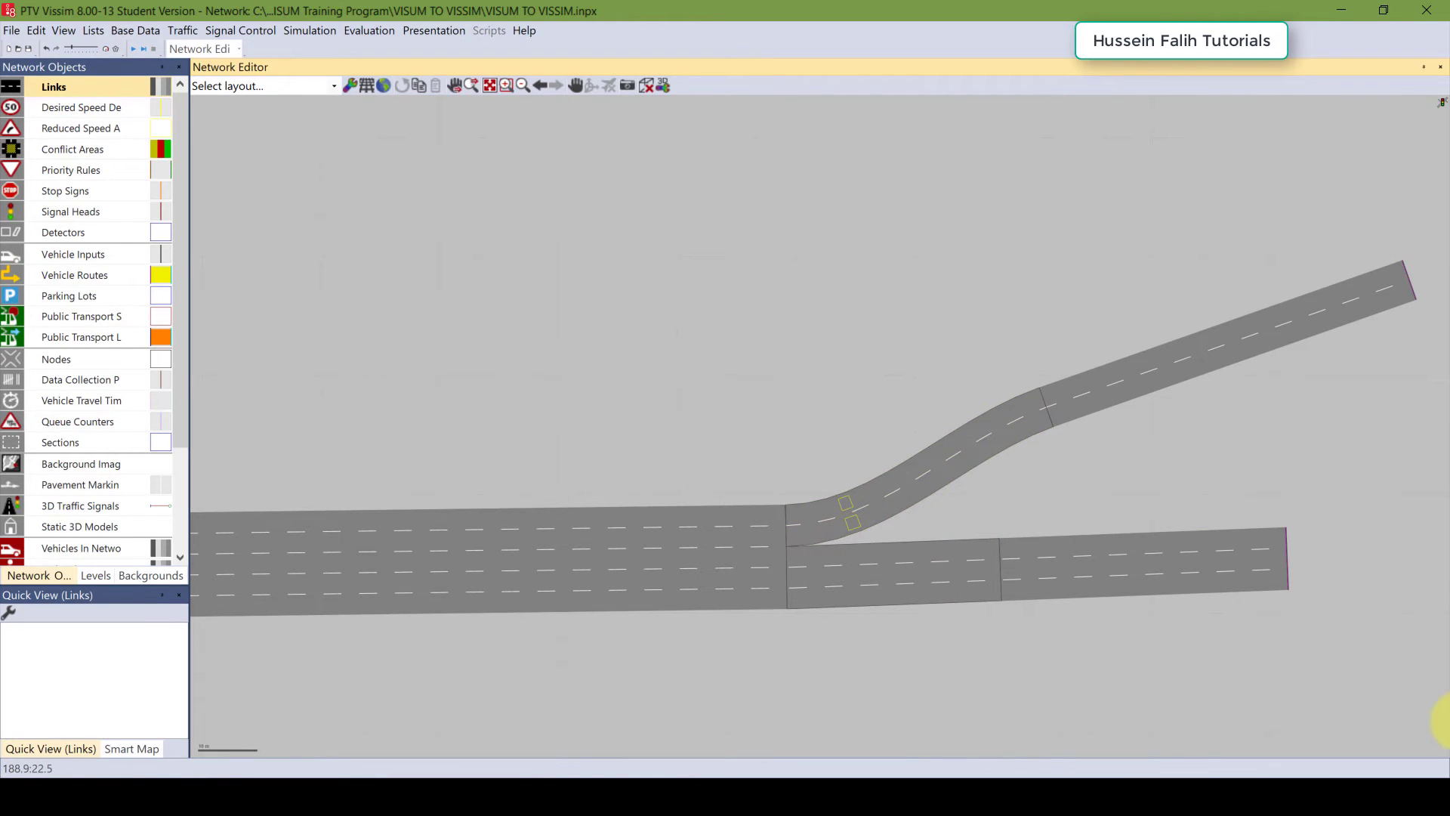
Step: Convert the connector between the main road and the west ramp to a spline with 3 intermediate points
drag(428, 387, 940, 393)
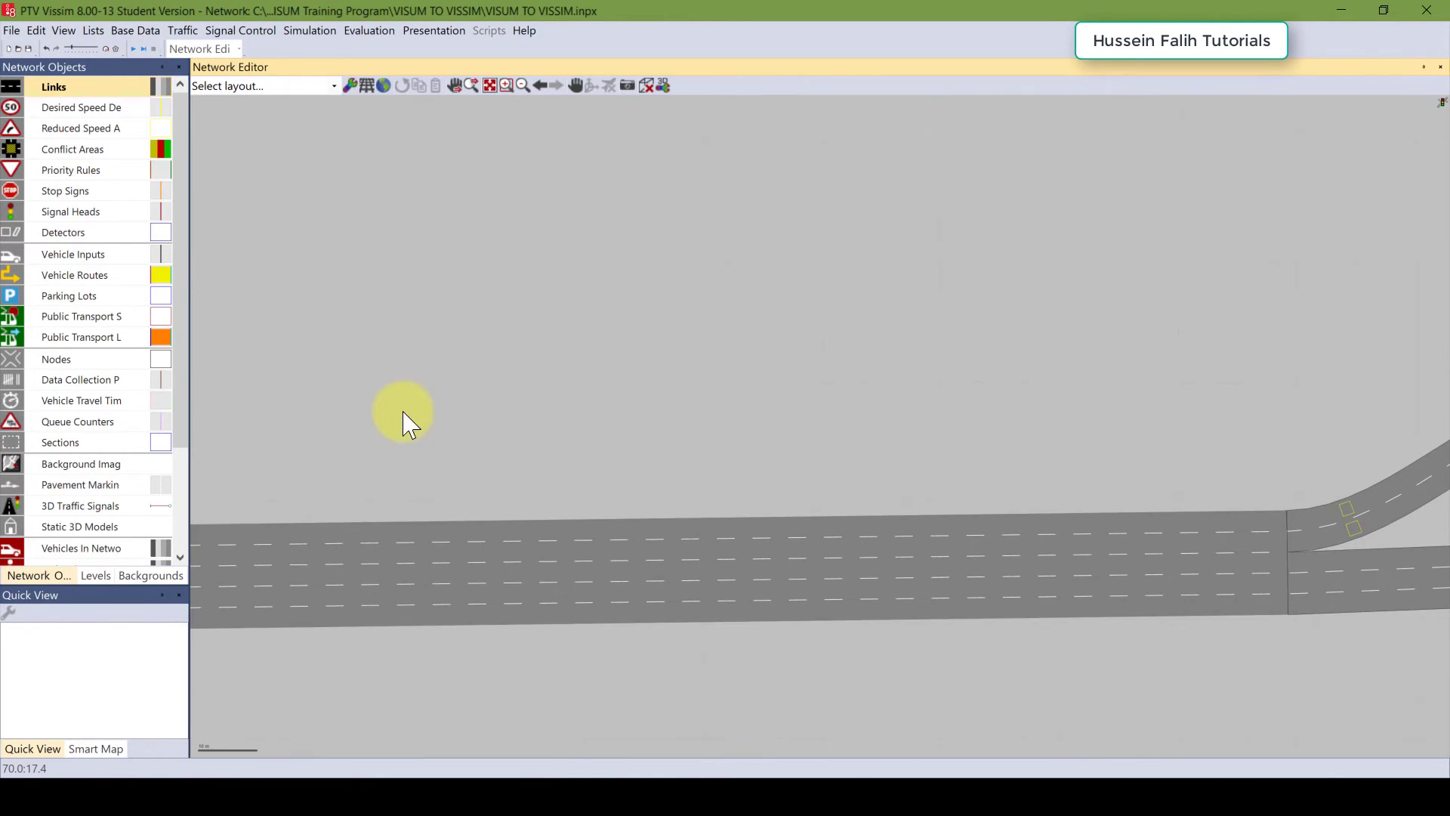
scroll(405, 414, down, 1)
scroll(1148, 414, down, 1)
drag(693, 398, 1417, 398)
drag(537, 400, 1075, 424)
drag(780, 432, 1139, 359)
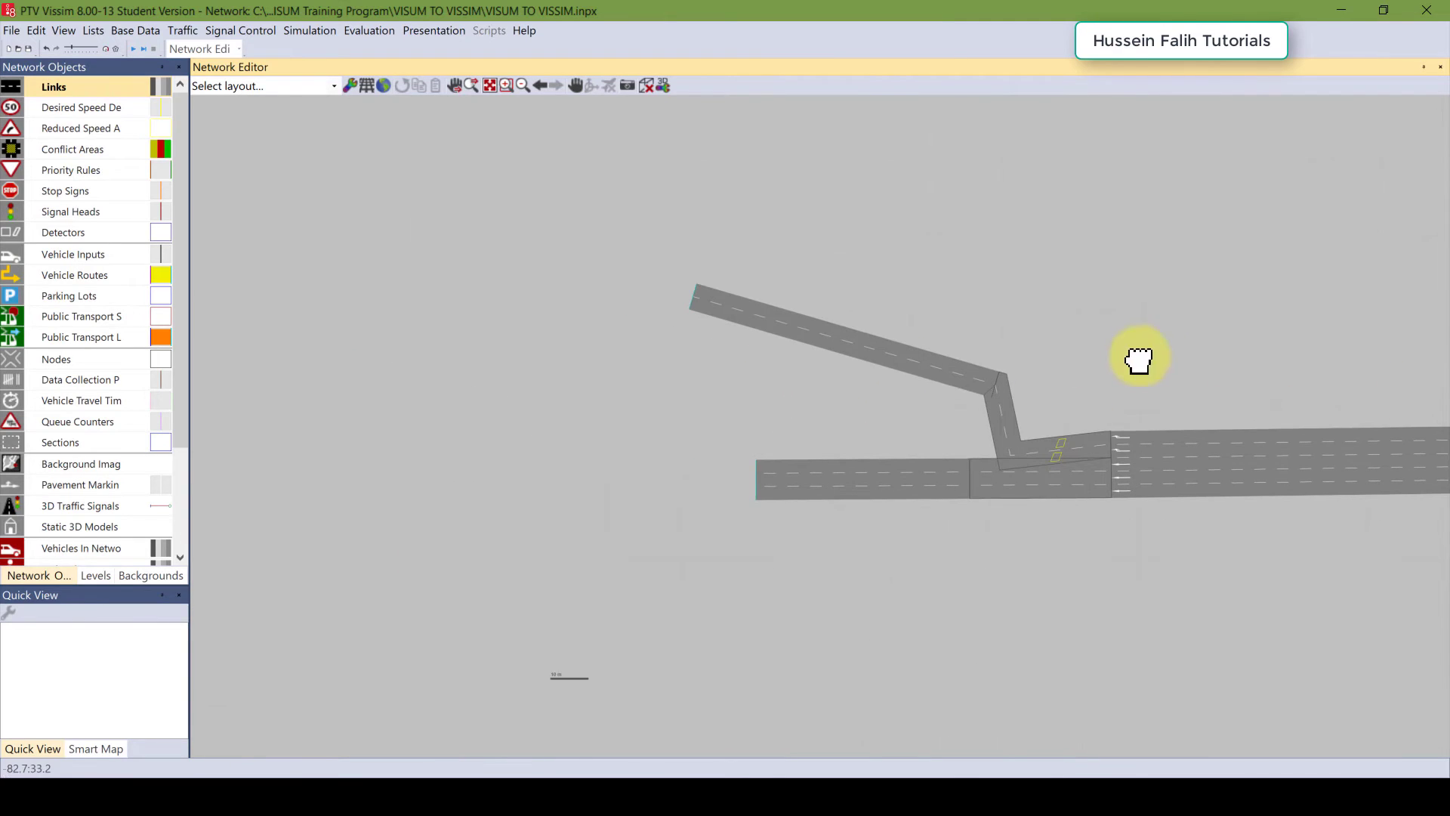
scroll(1102, 385, up, 2)
drag(979, 410, 699, 437)
click(710, 453)
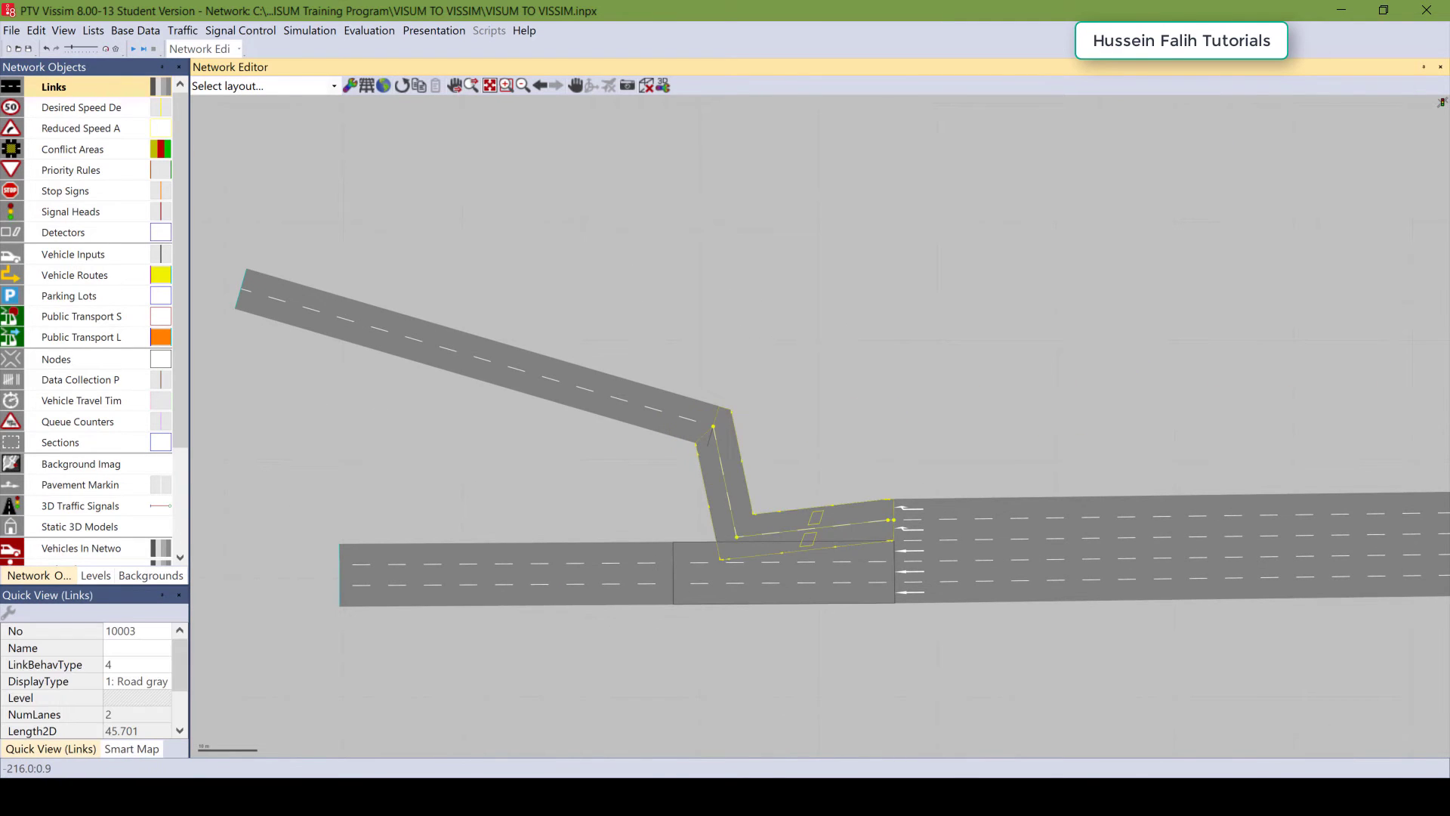
right_click(723, 436)
click(752, 632)
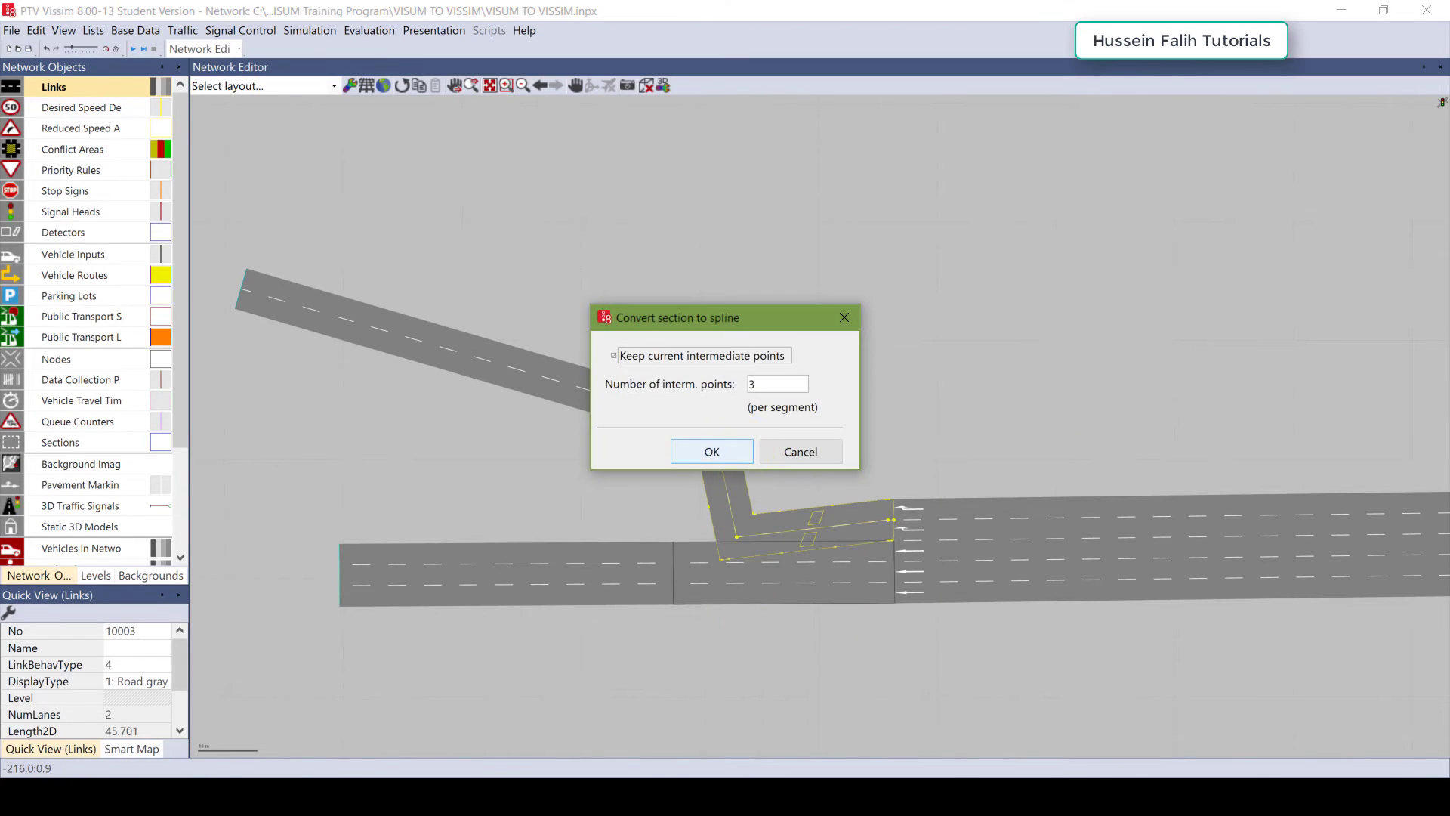
click(744, 449)
Step: Recalculate the spline of the west ramp connector and deselect it
right_click(737, 483)
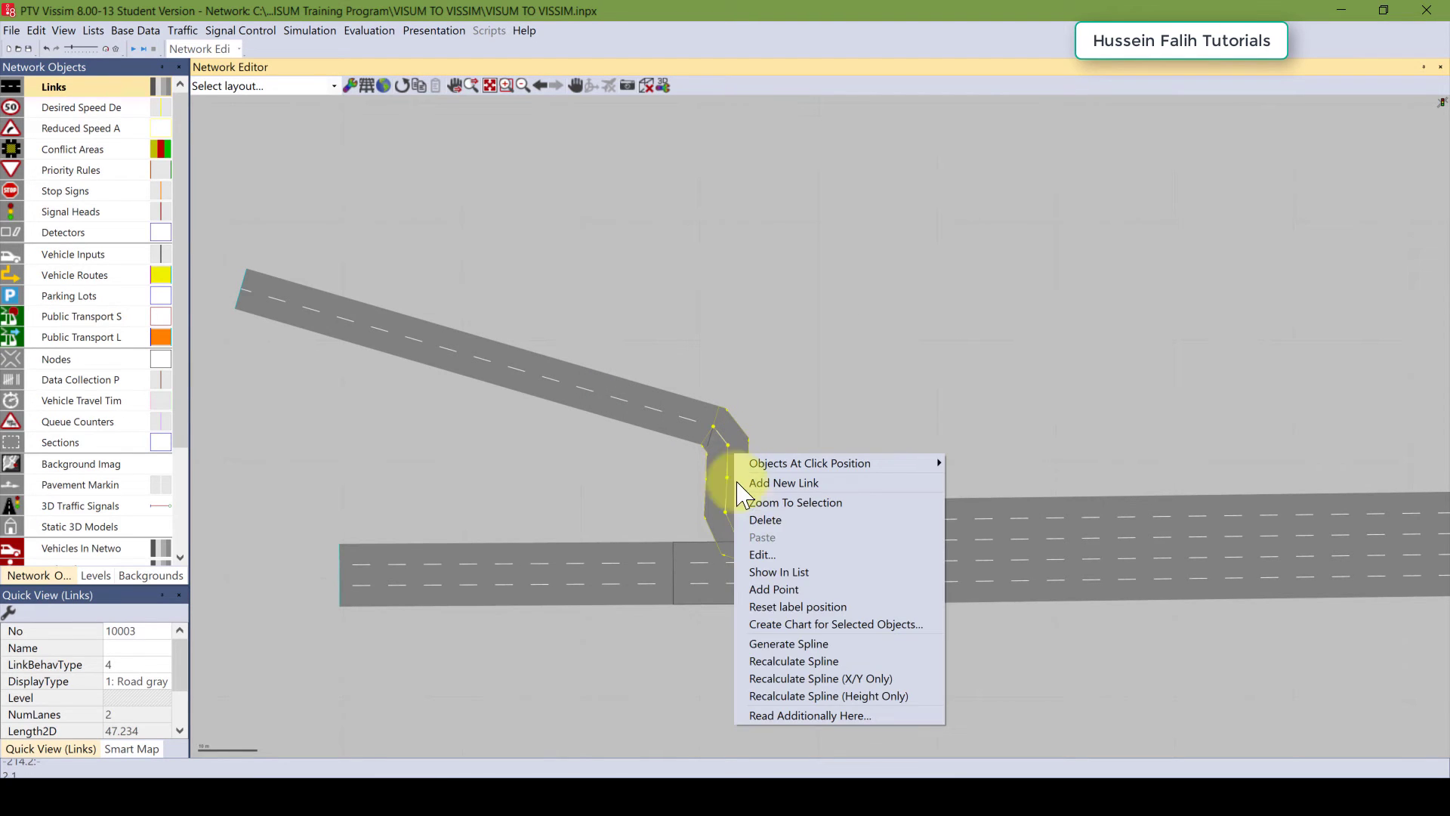
click(769, 667)
click(900, 423)
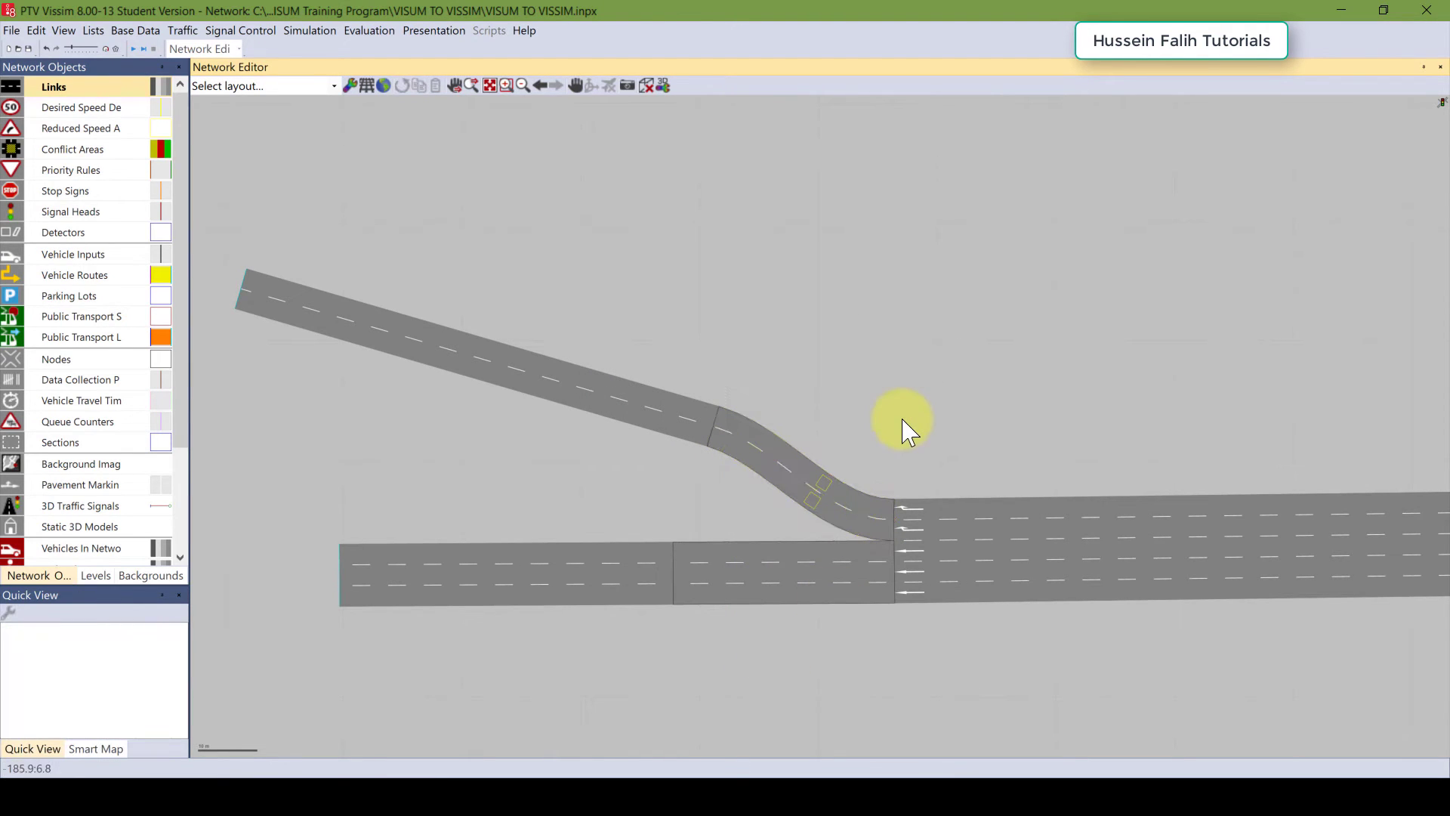
Step: Examine the smoothed connectors at the west and east ramps and the main road between them
drag(1101, 410, 803, 418)
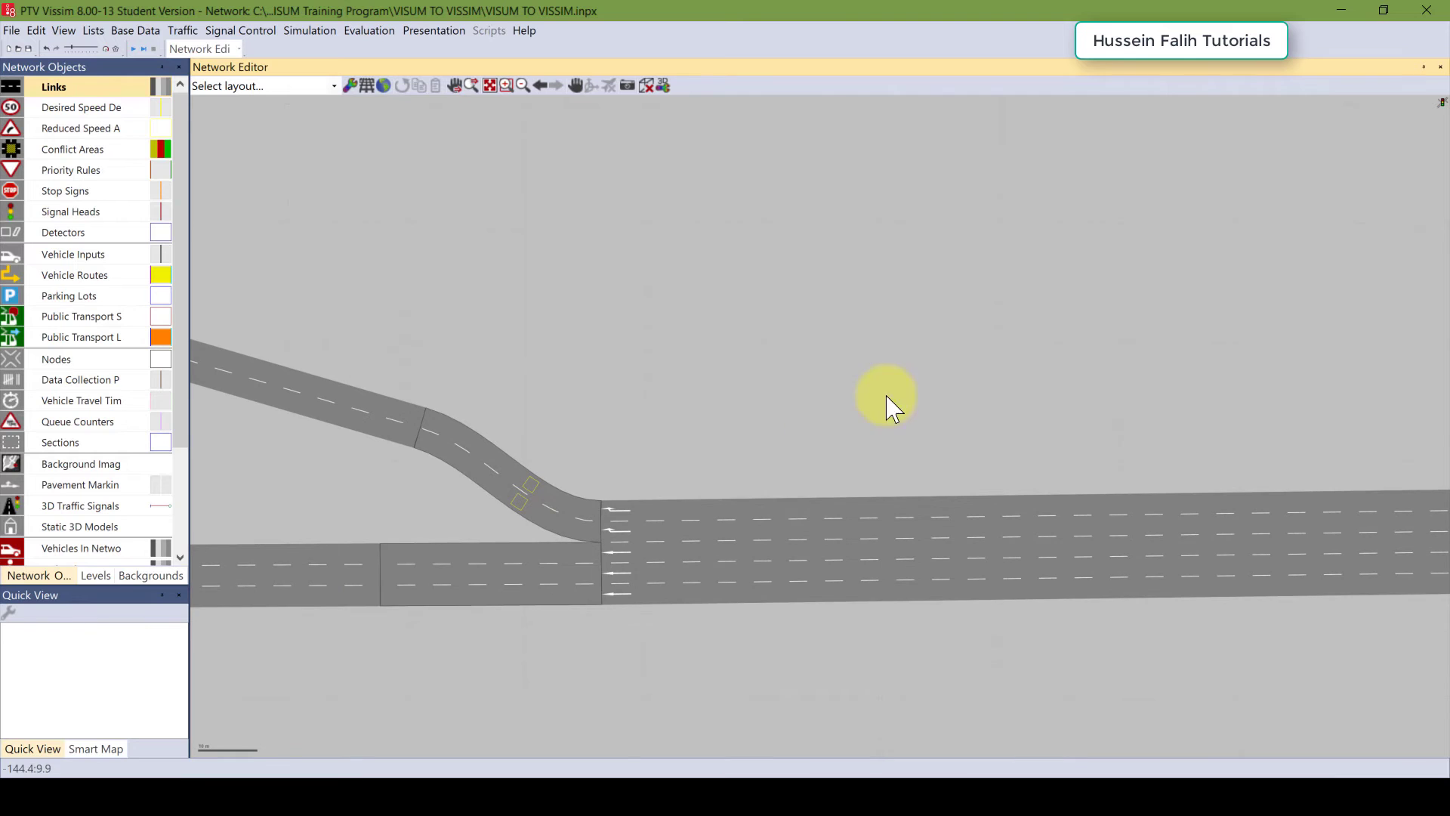
drag(1175, 399, 447, 332)
drag(967, 367, 940, 389)
drag(408, 349, 1317, 349)
drag(529, 337, 1383, 316)
scroll(955, 415, up, 2)
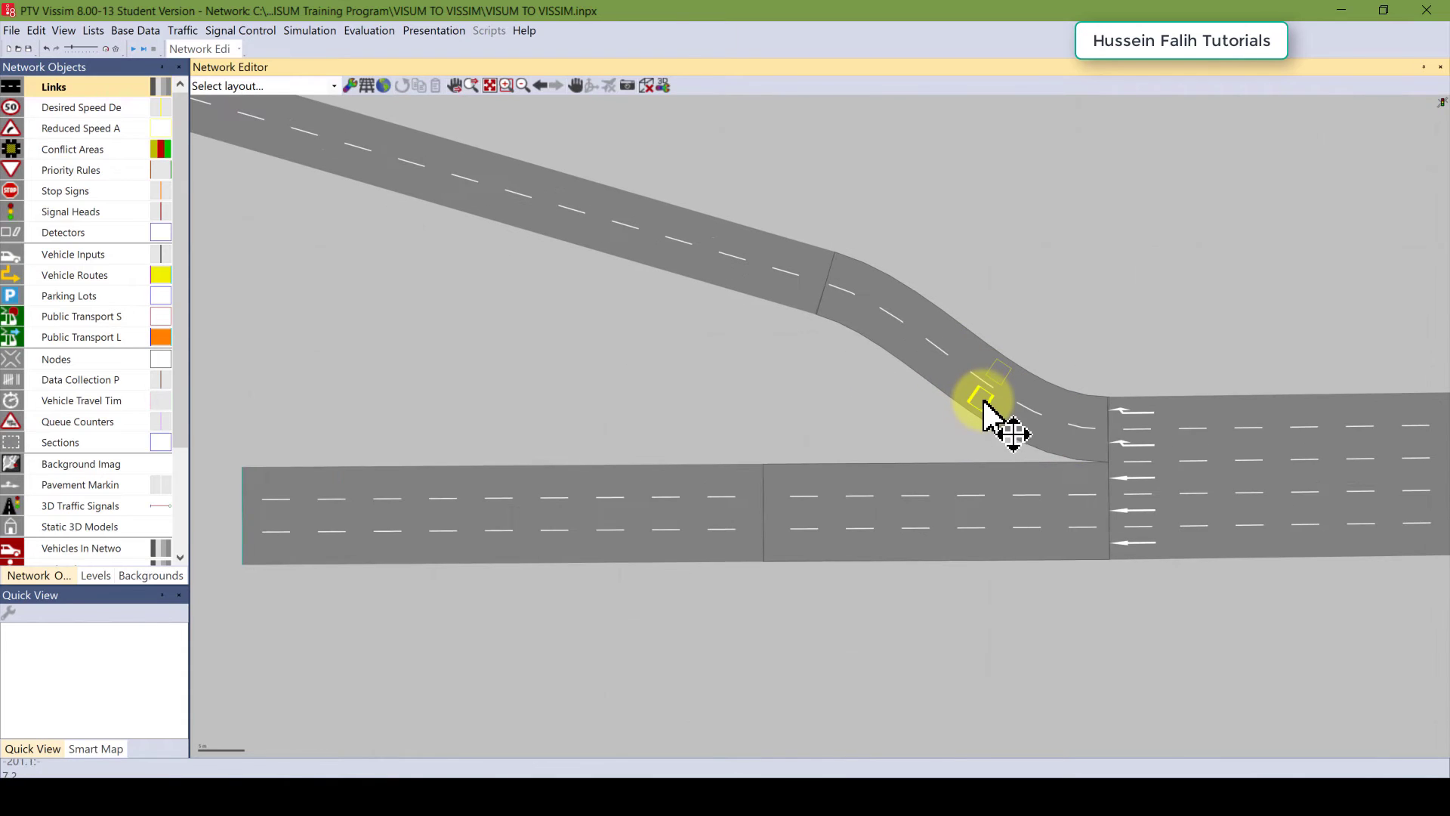
scroll(408, 469, down, 2)
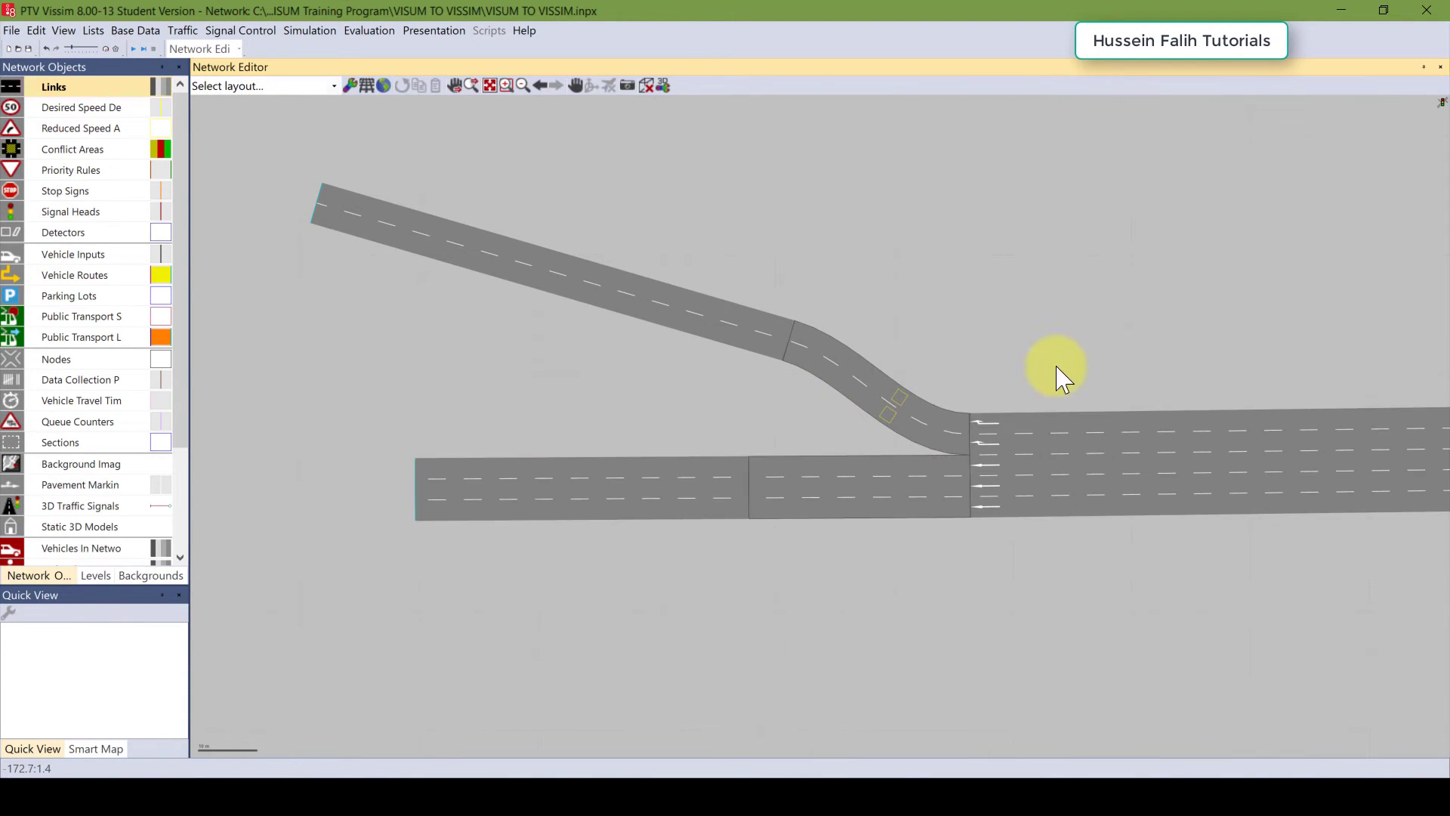
drag(1058, 375, 617, 425)
scroll(964, 412, down, 3)
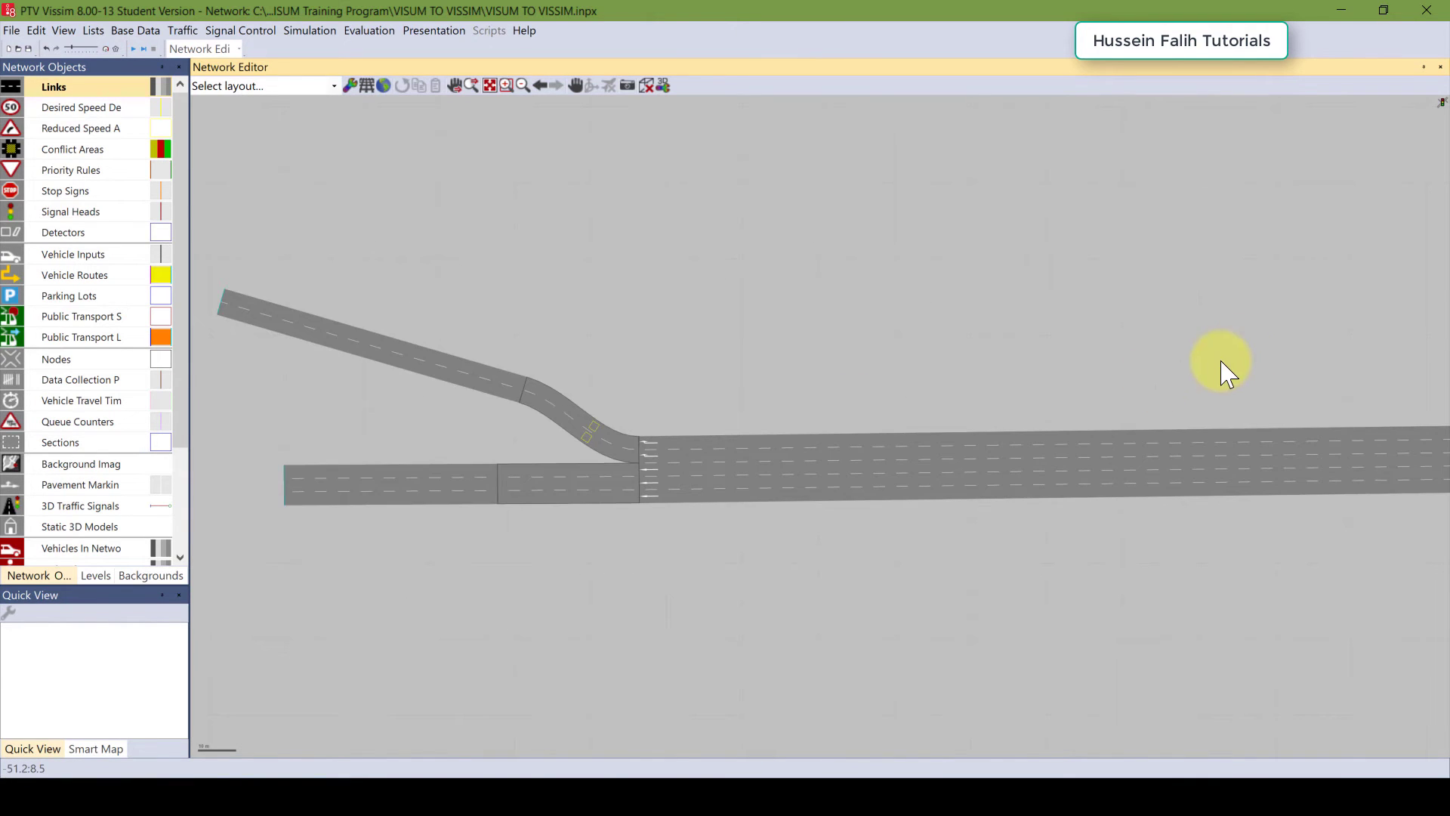
drag(1110, 380, 655, 432)
scroll(1005, 435, down, 2)
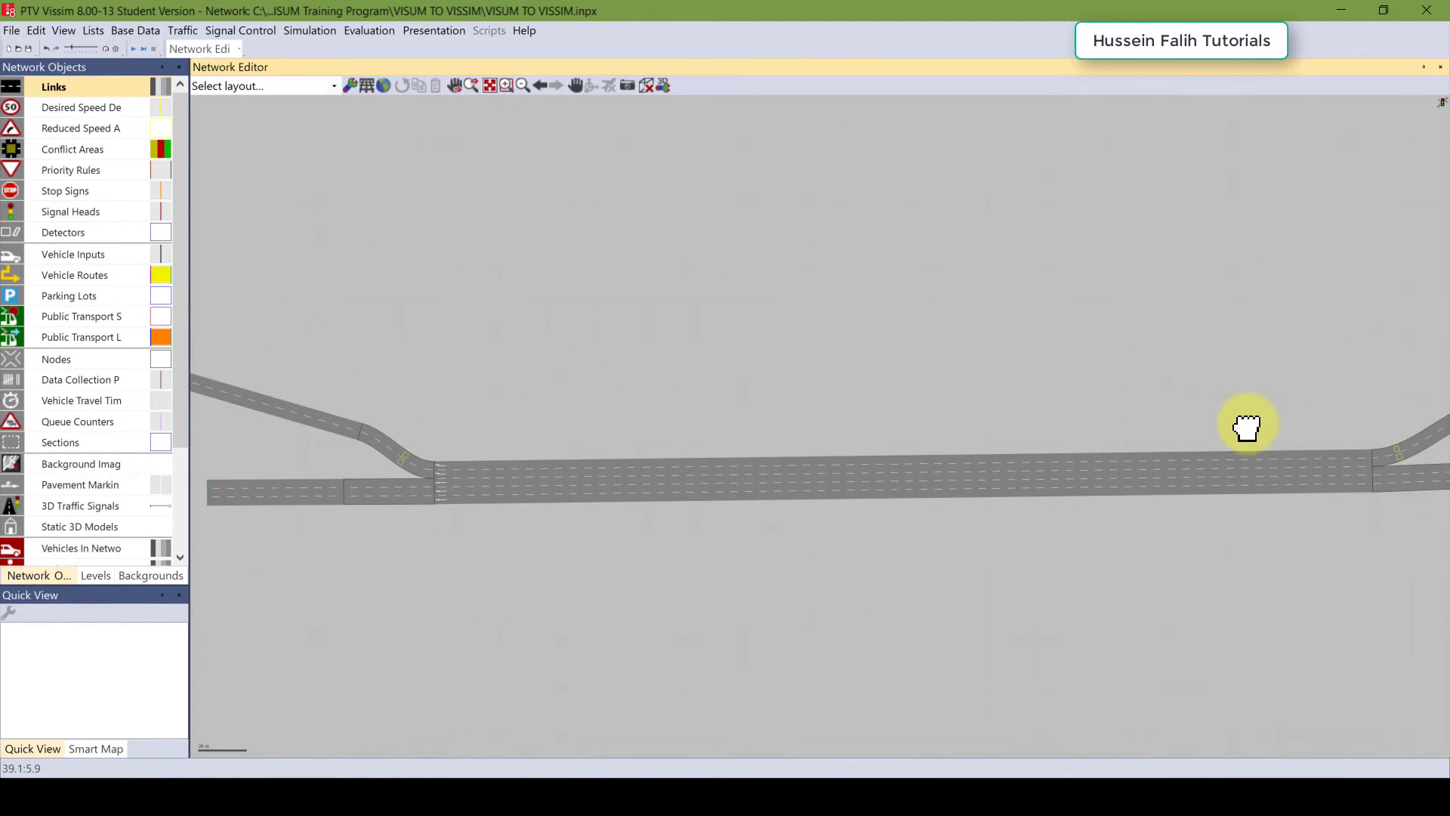
drag(1246, 423, 955, 434)
scroll(974, 438, up, 2)
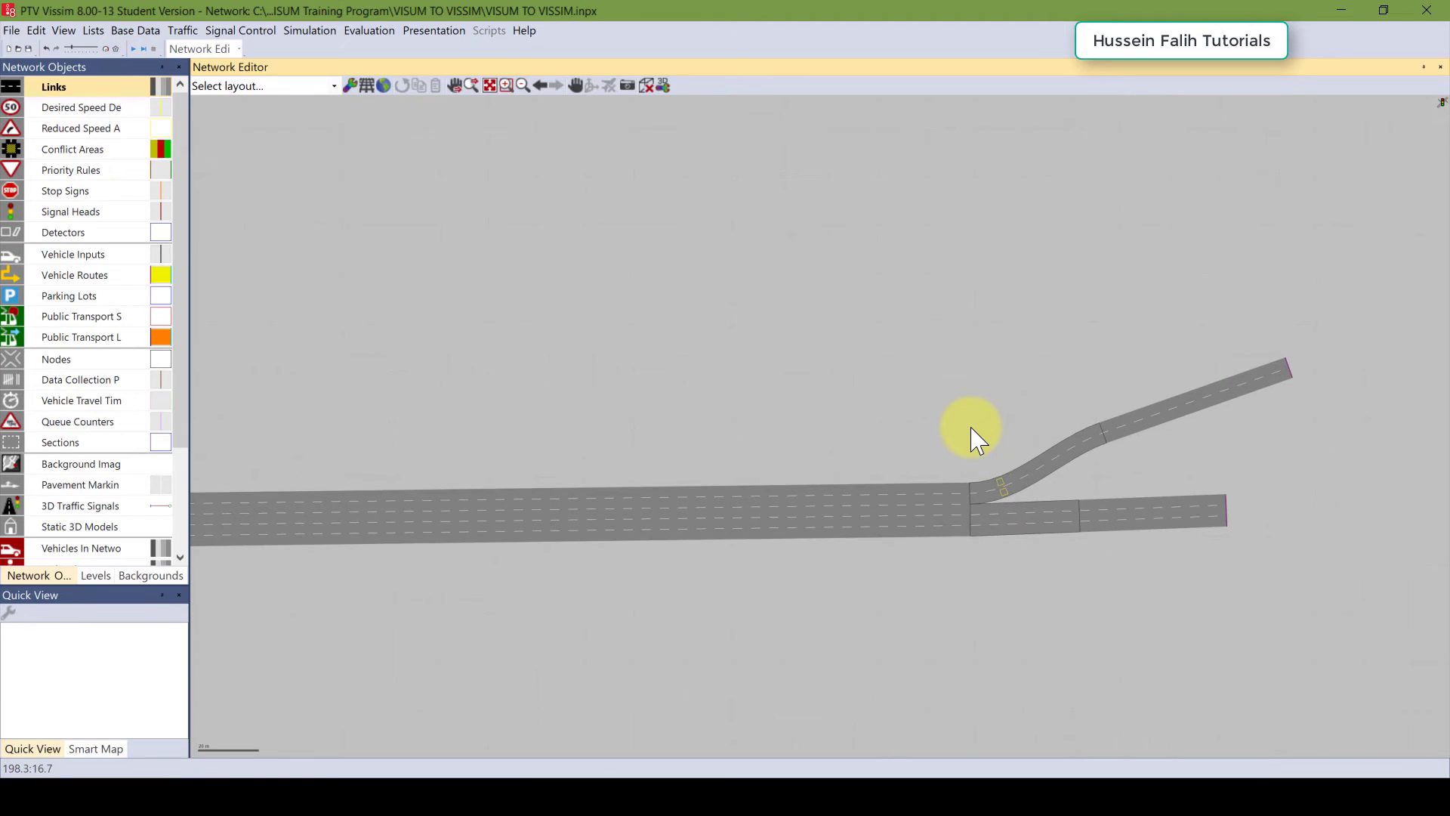
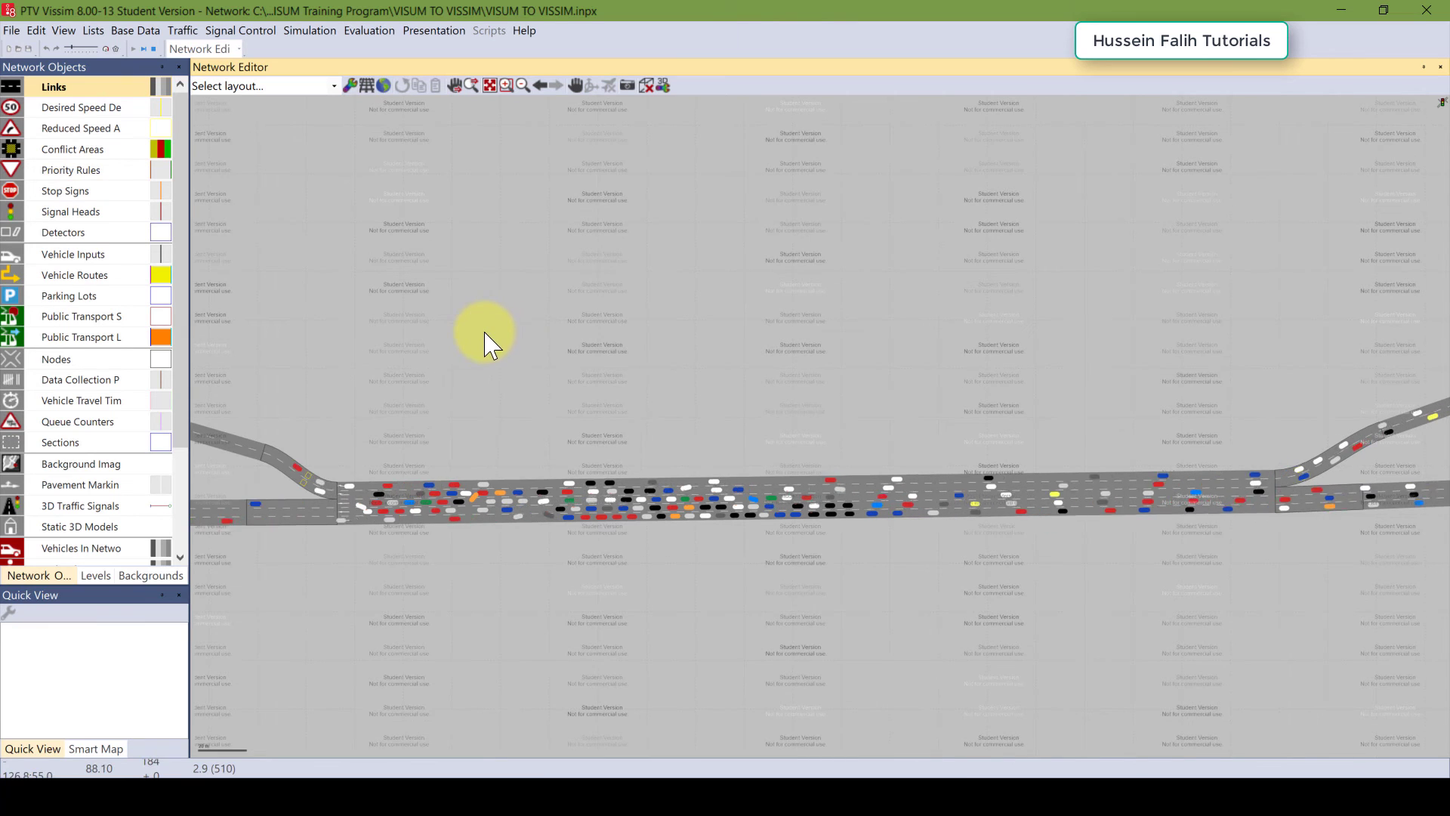
Step: Examine the simulated vehicles where the west ramp and the main road meet
drag(469, 349, 761, 274)
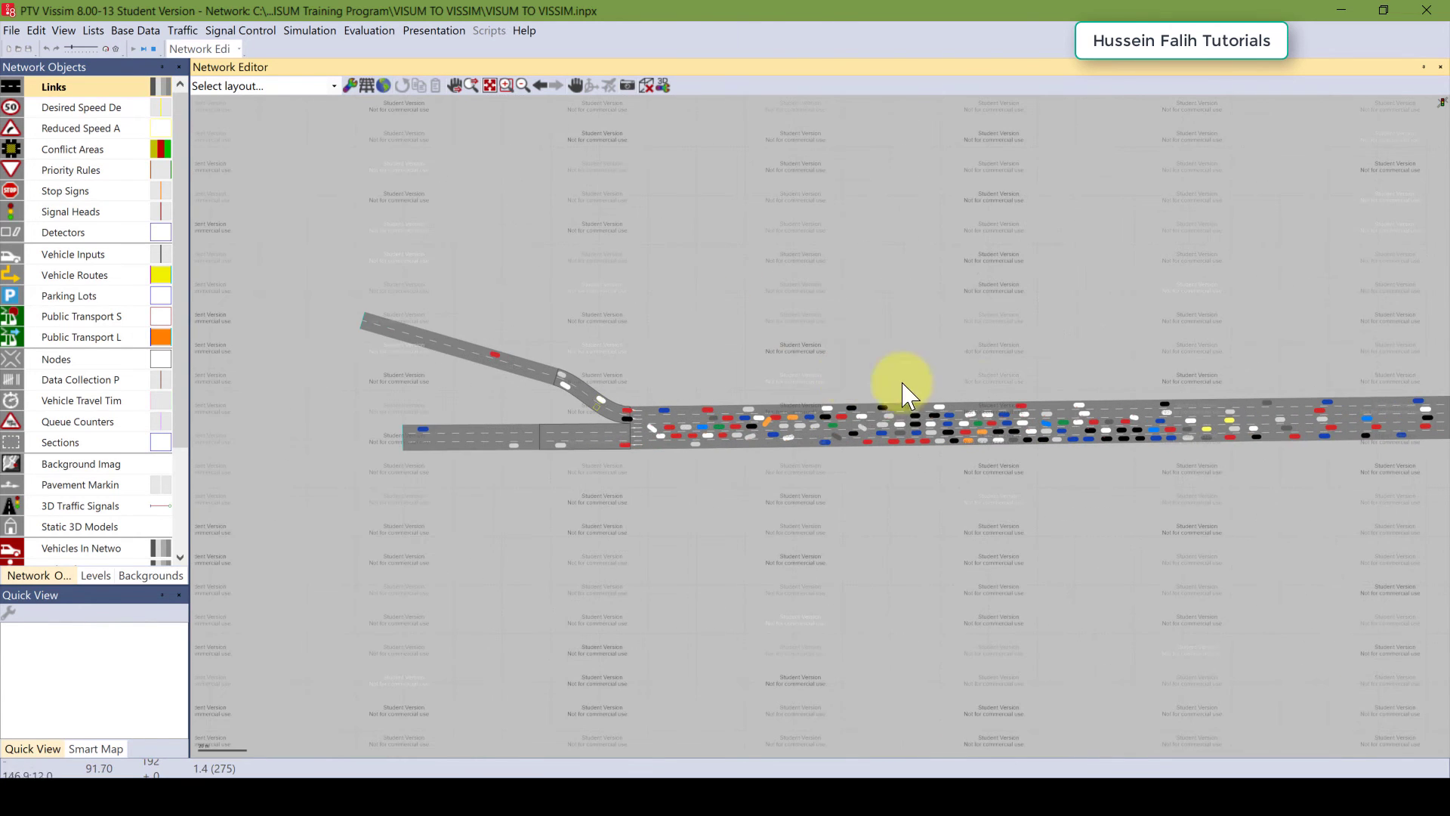
scroll(676, 423, up, 3)
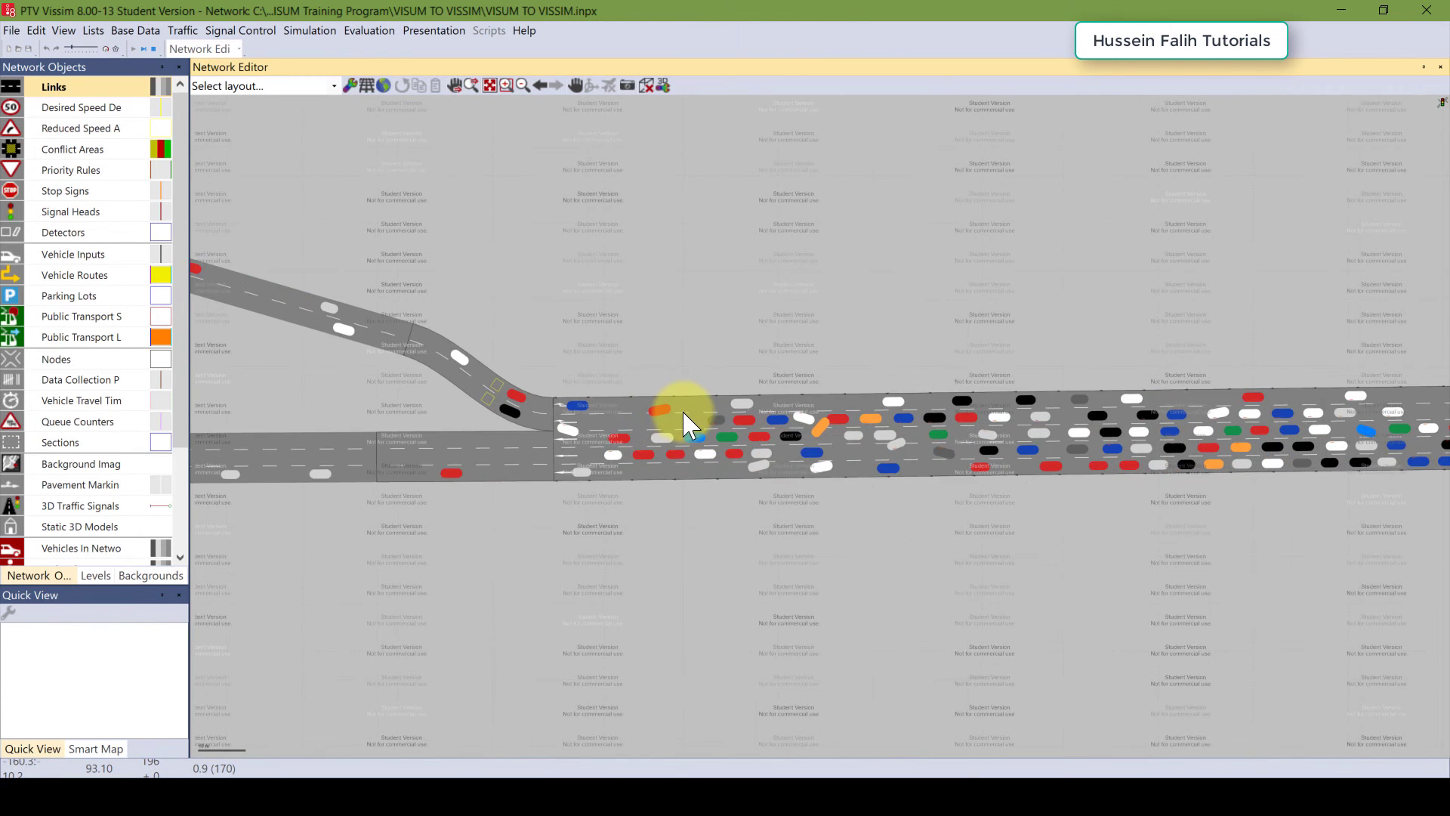
scroll(684, 412, up, 3)
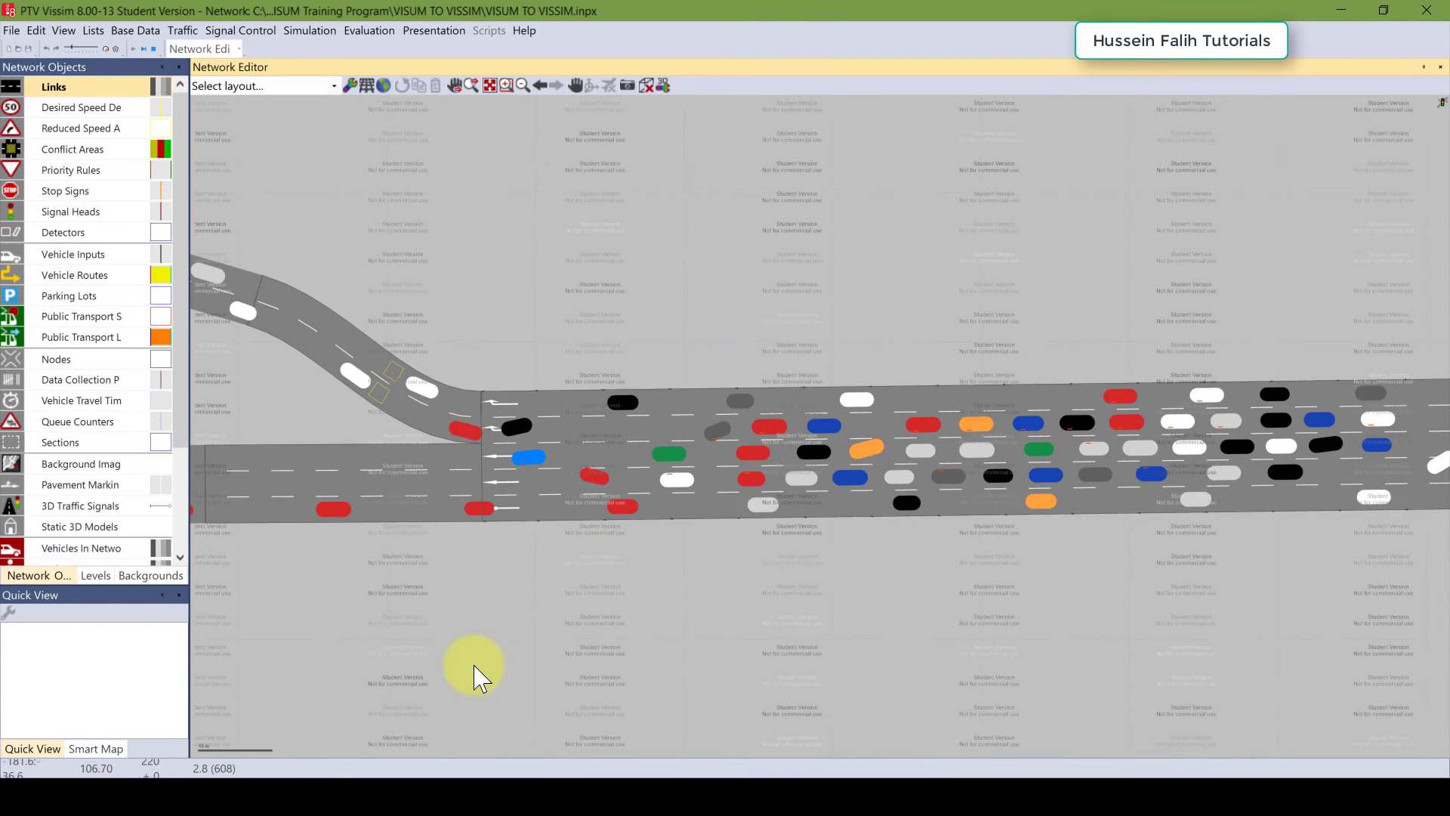
Step: Switch to Visum and review the assigned link volumes on the main road and ramps
click(397, 778)
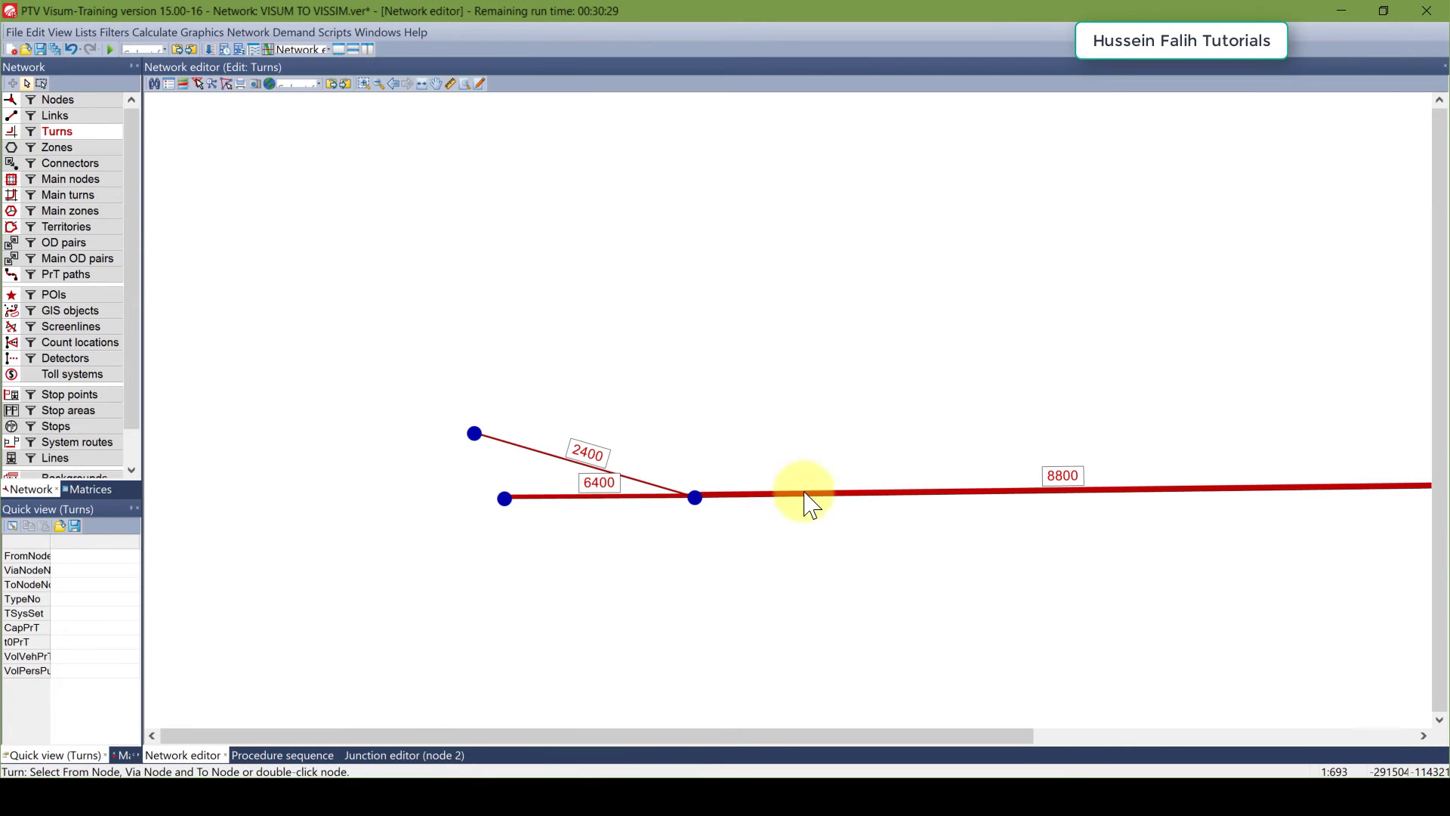
drag(811, 505, 552, 479)
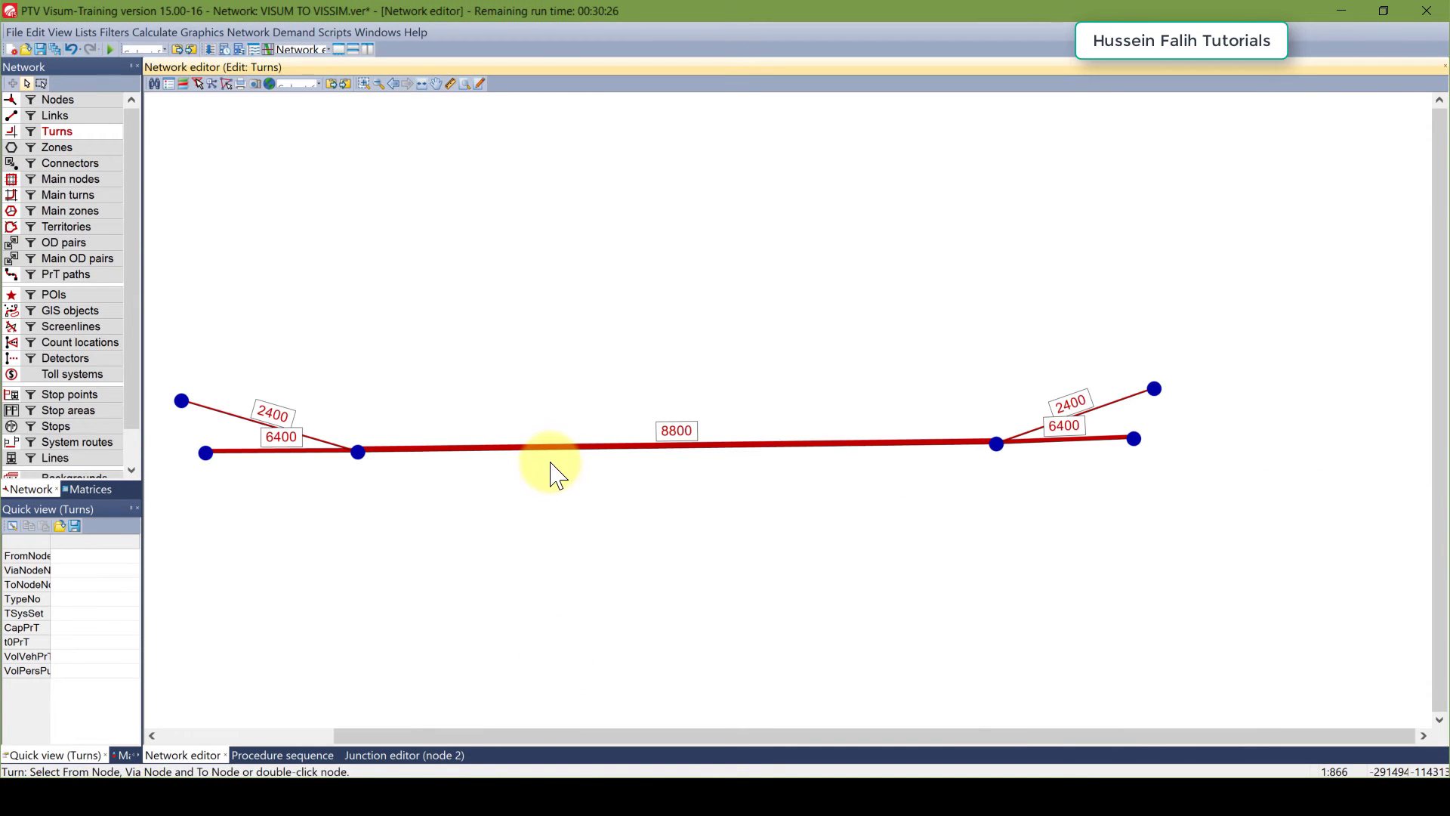
drag(792, 498, 826, 512)
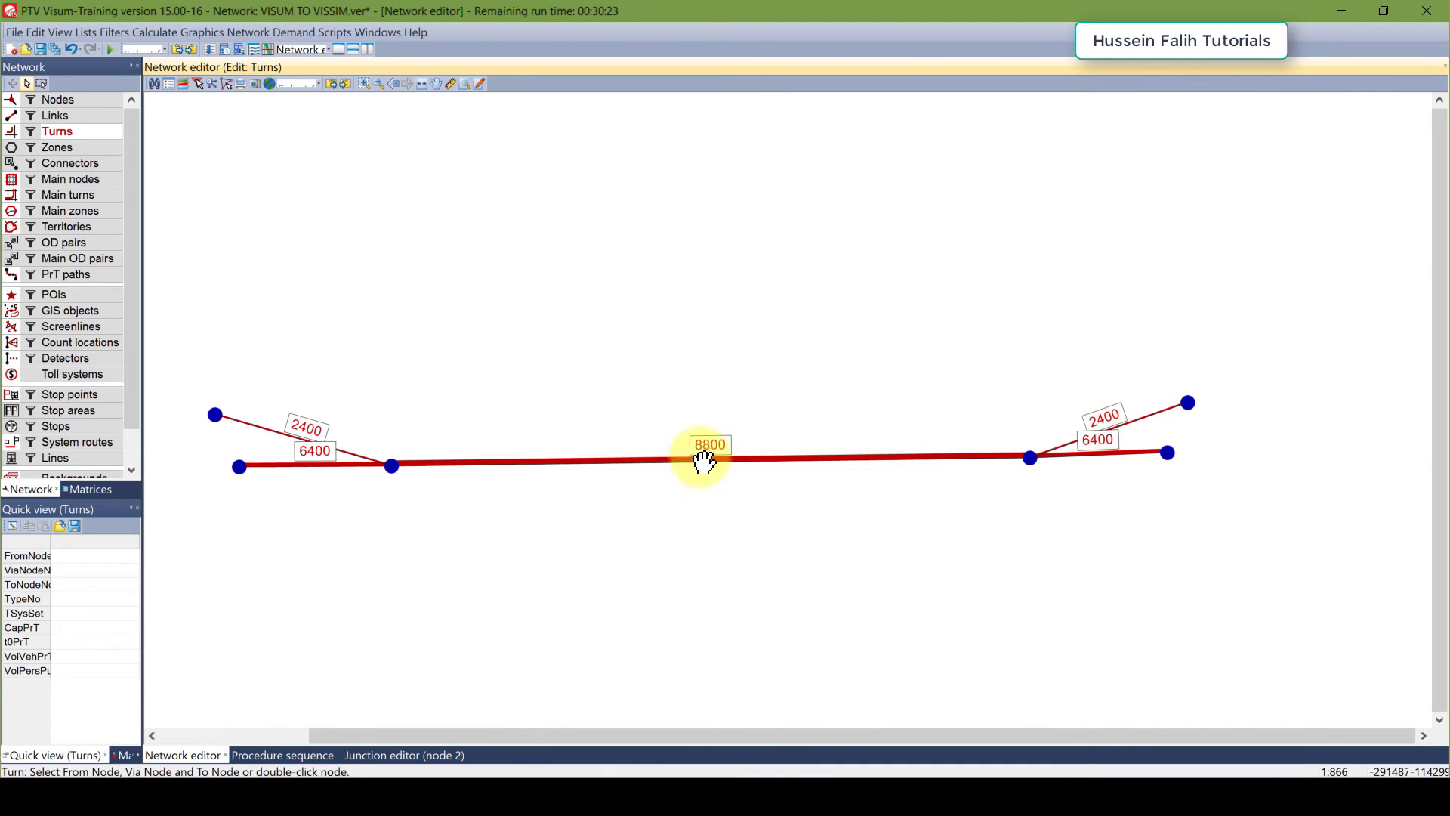
drag(700, 460, 760, 472)
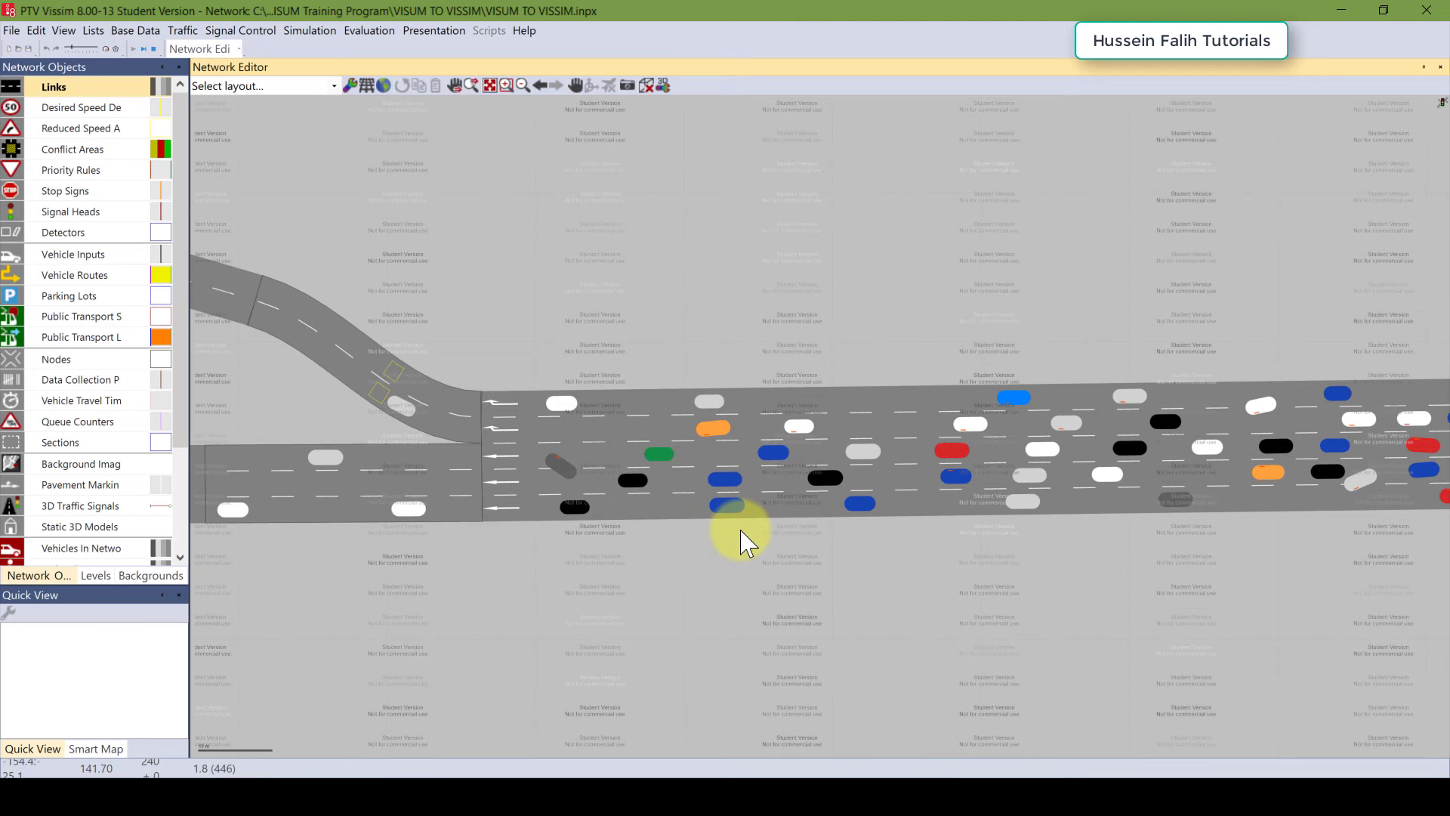
Step: Switch back to Vissim and stop the running simulation, closing the run-time warnings dialog
scroll(974, 581, down, 1)
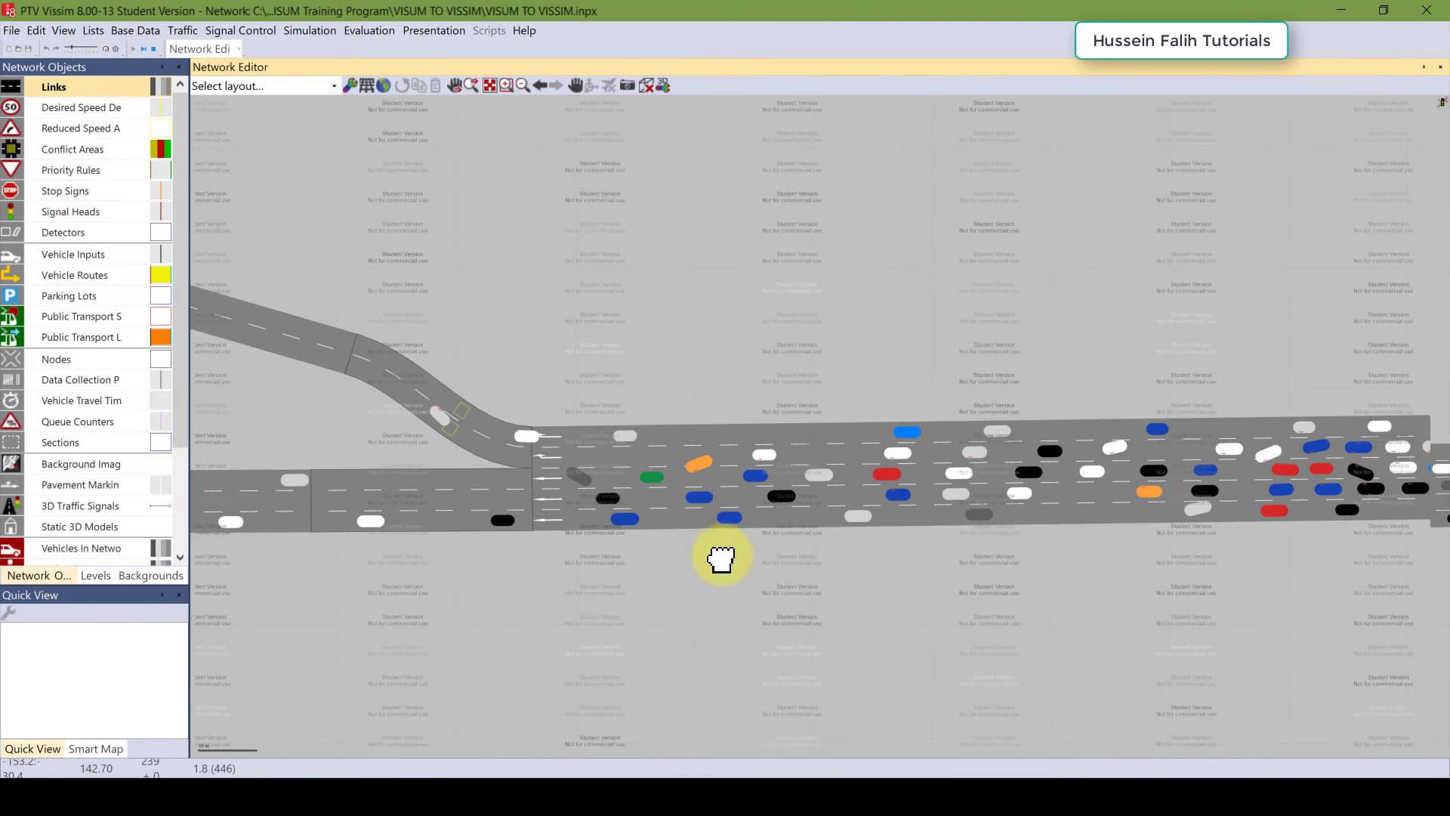
scroll(725, 559, down, 1)
scroll(777, 568, down, 1)
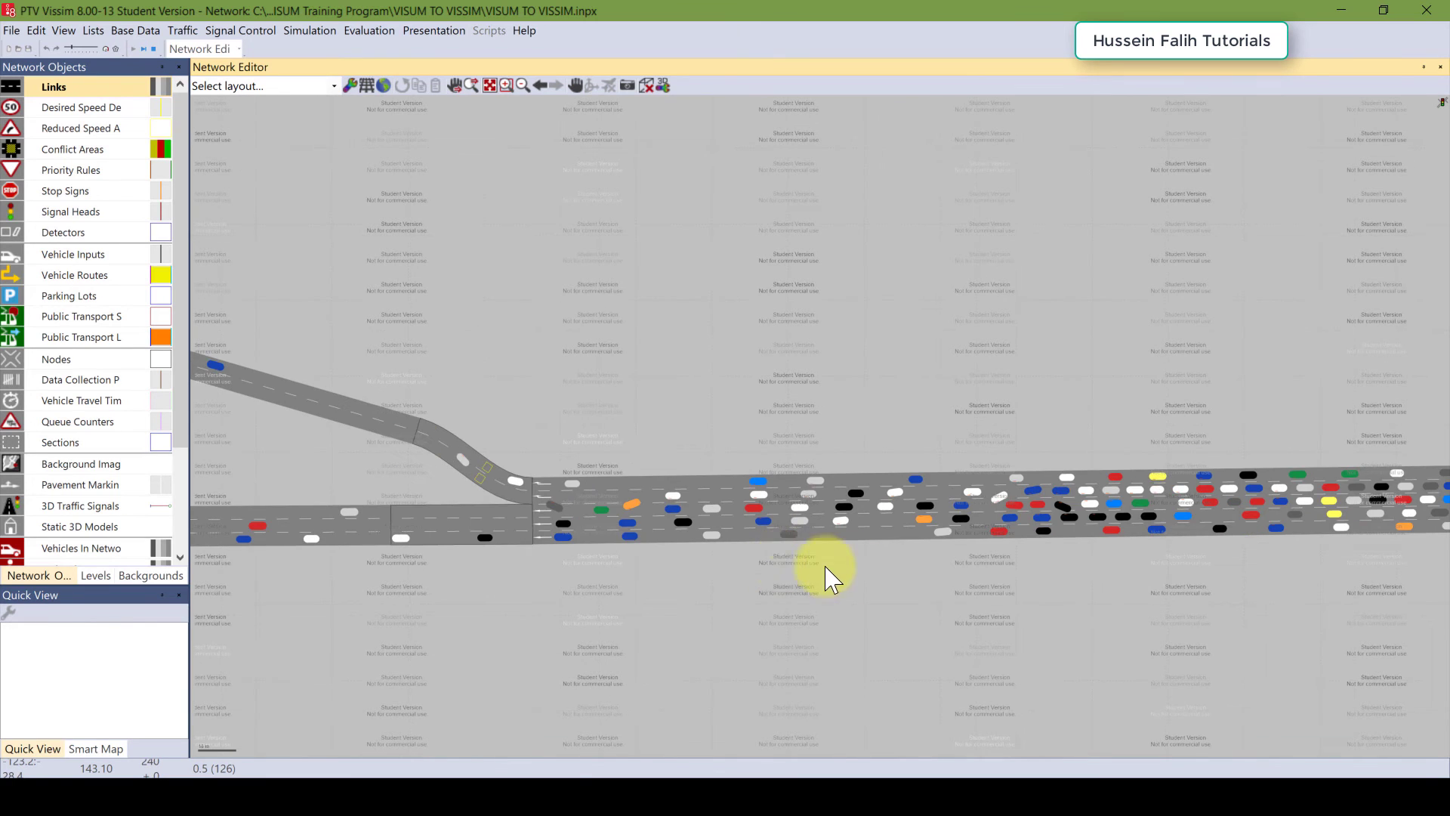
scroll(831, 578, down, 1)
scroll(1158, 576, down, 1)
drag(1027, 586, 777, 534)
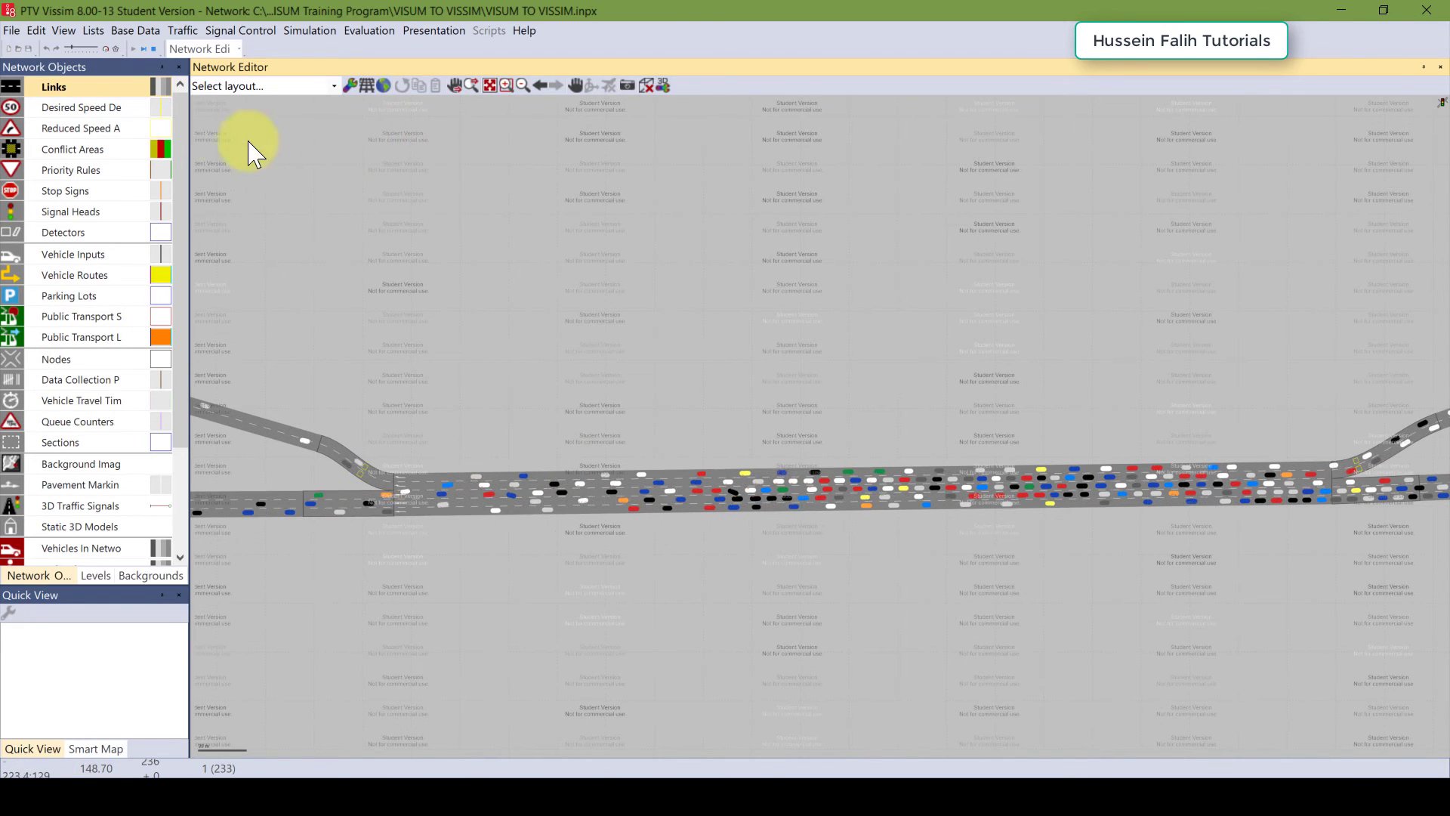
click(154, 49)
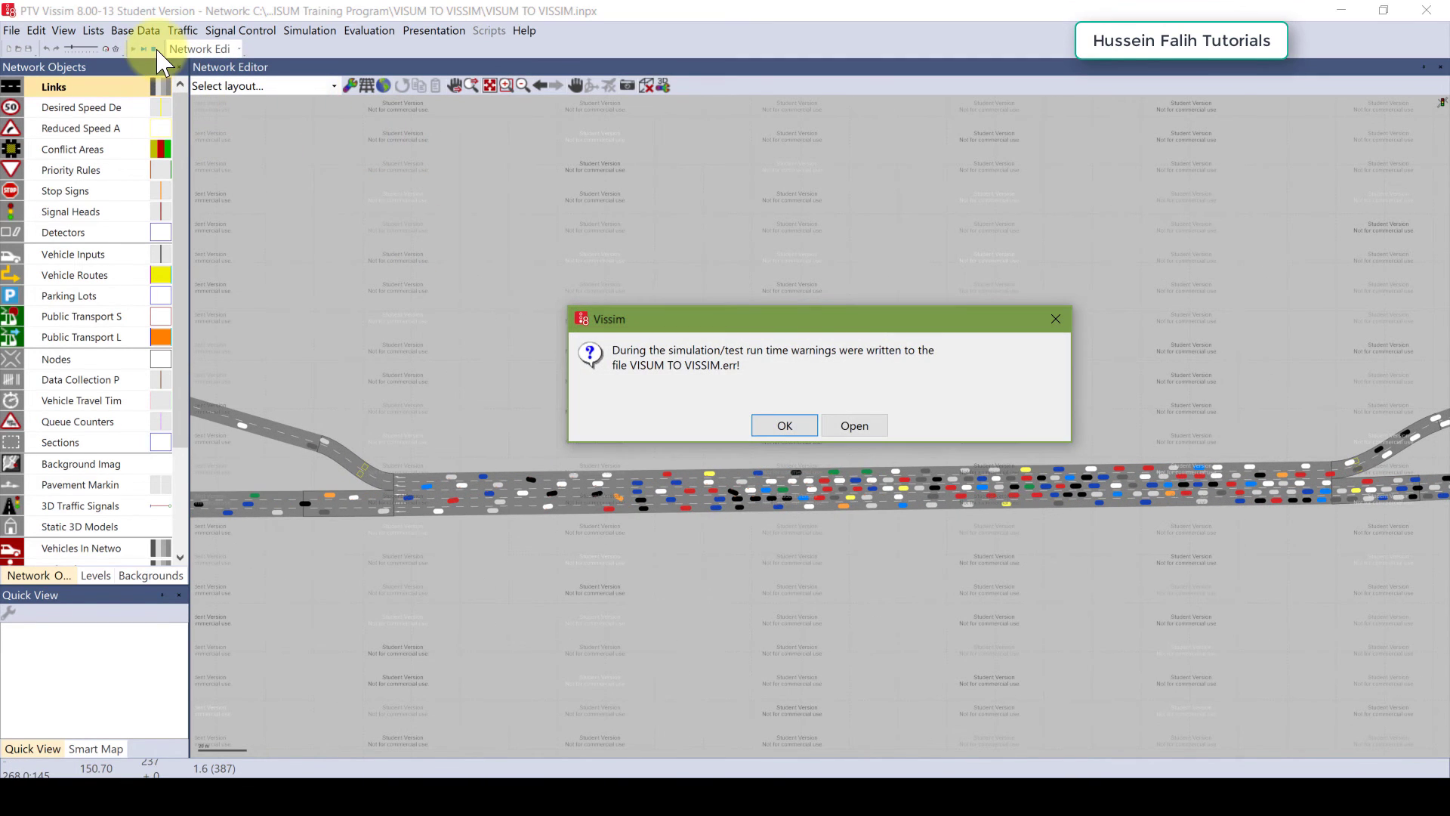
click(770, 425)
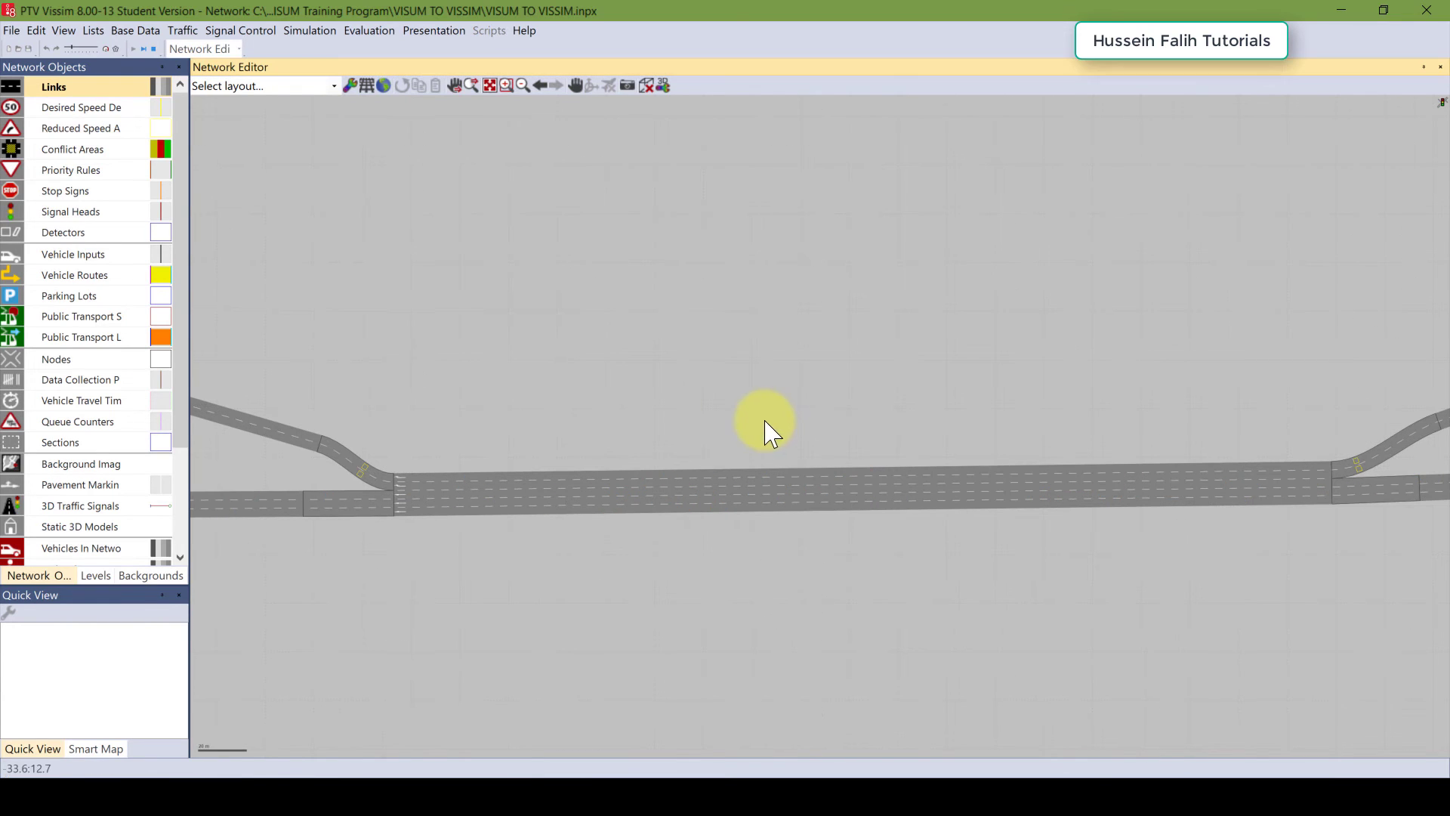
Step: Activate the Conflict Areas object type and inspect both ramp junctions for conflict areas
click(70, 155)
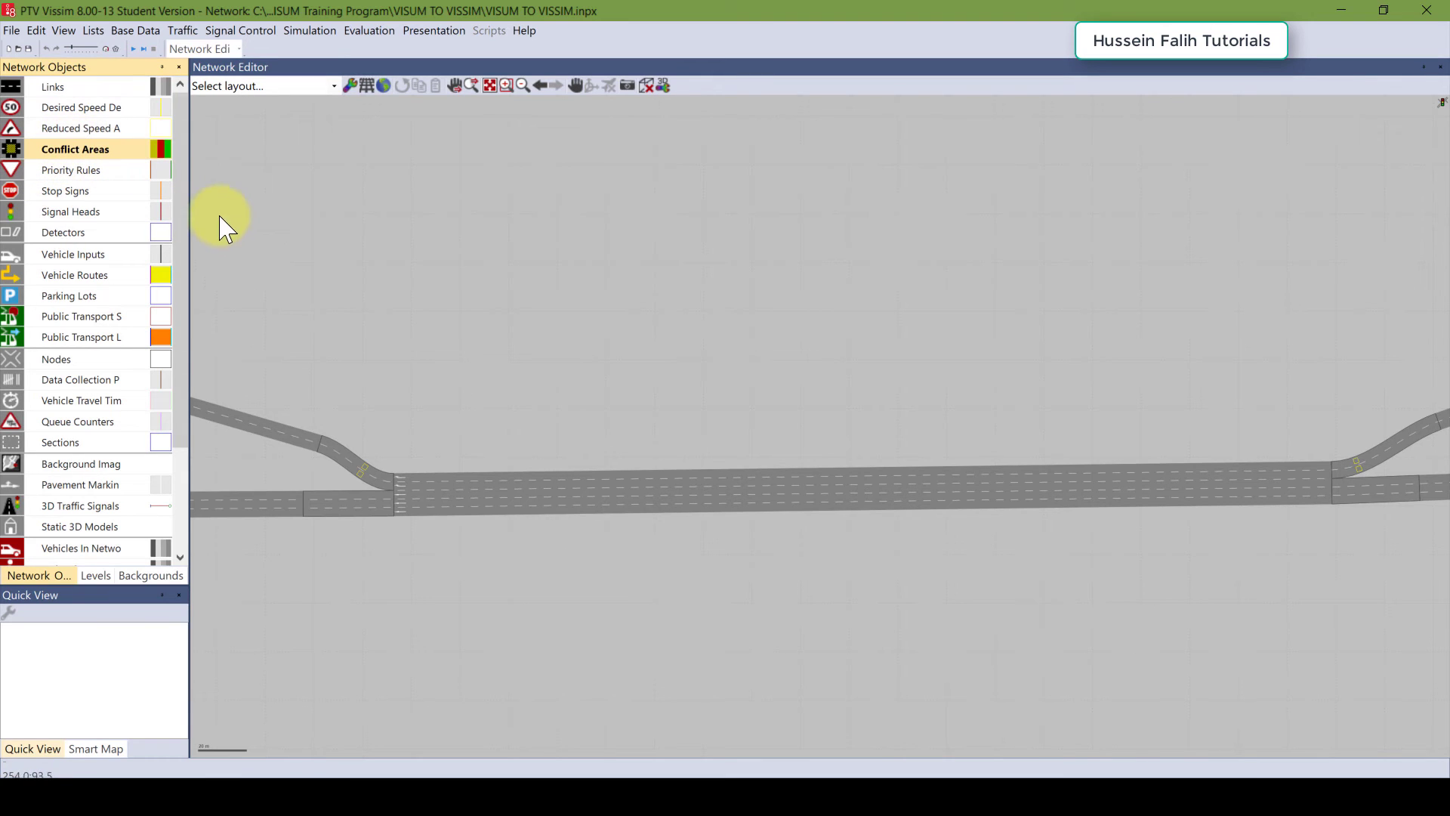
drag(1019, 487, 853, 473)
scroll(1124, 483, up, 2)
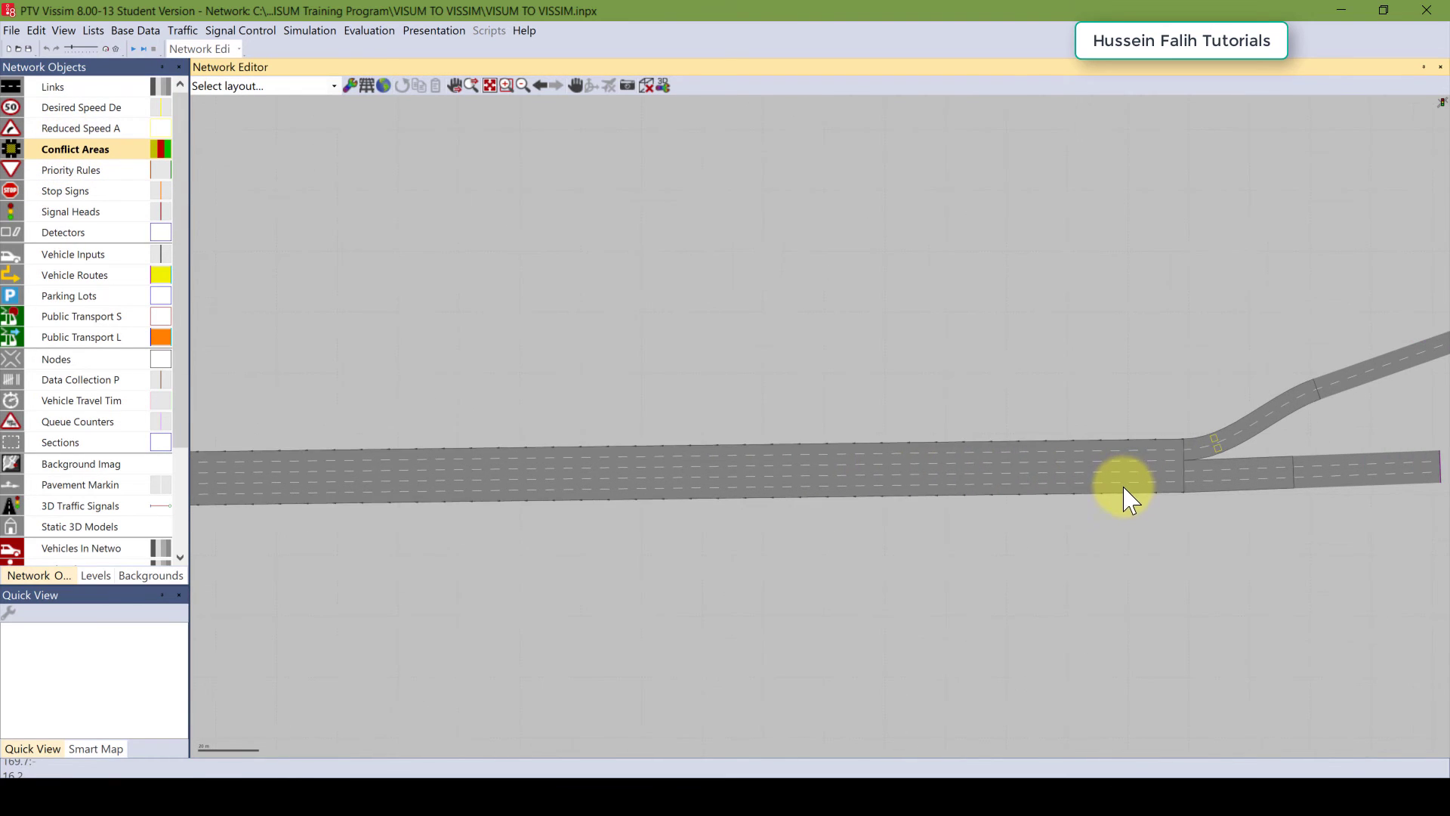
drag(412, 318, 756, 430)
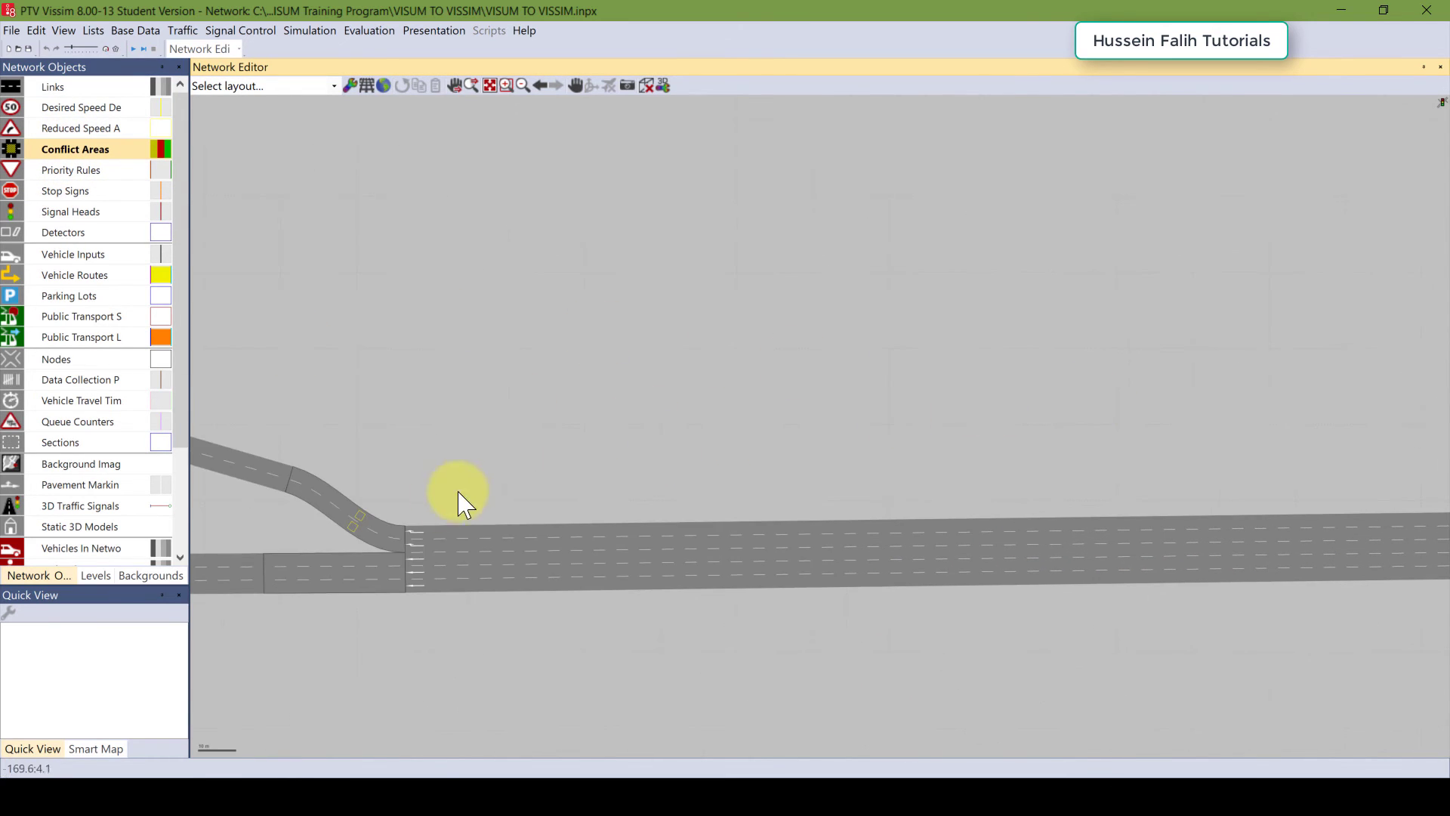
drag(1239, 450, 683, 387)
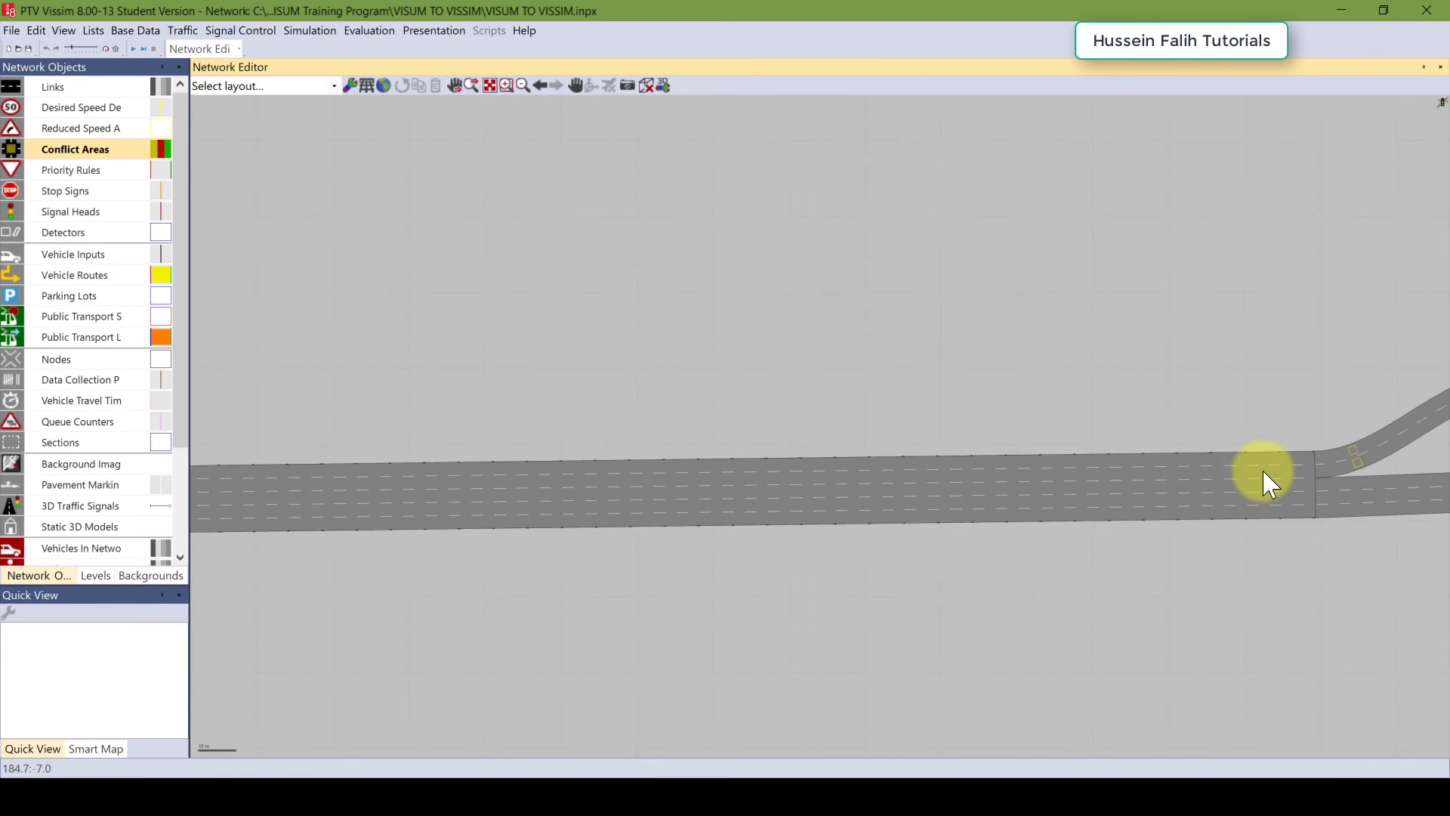
drag(582, 328, 975, 343)
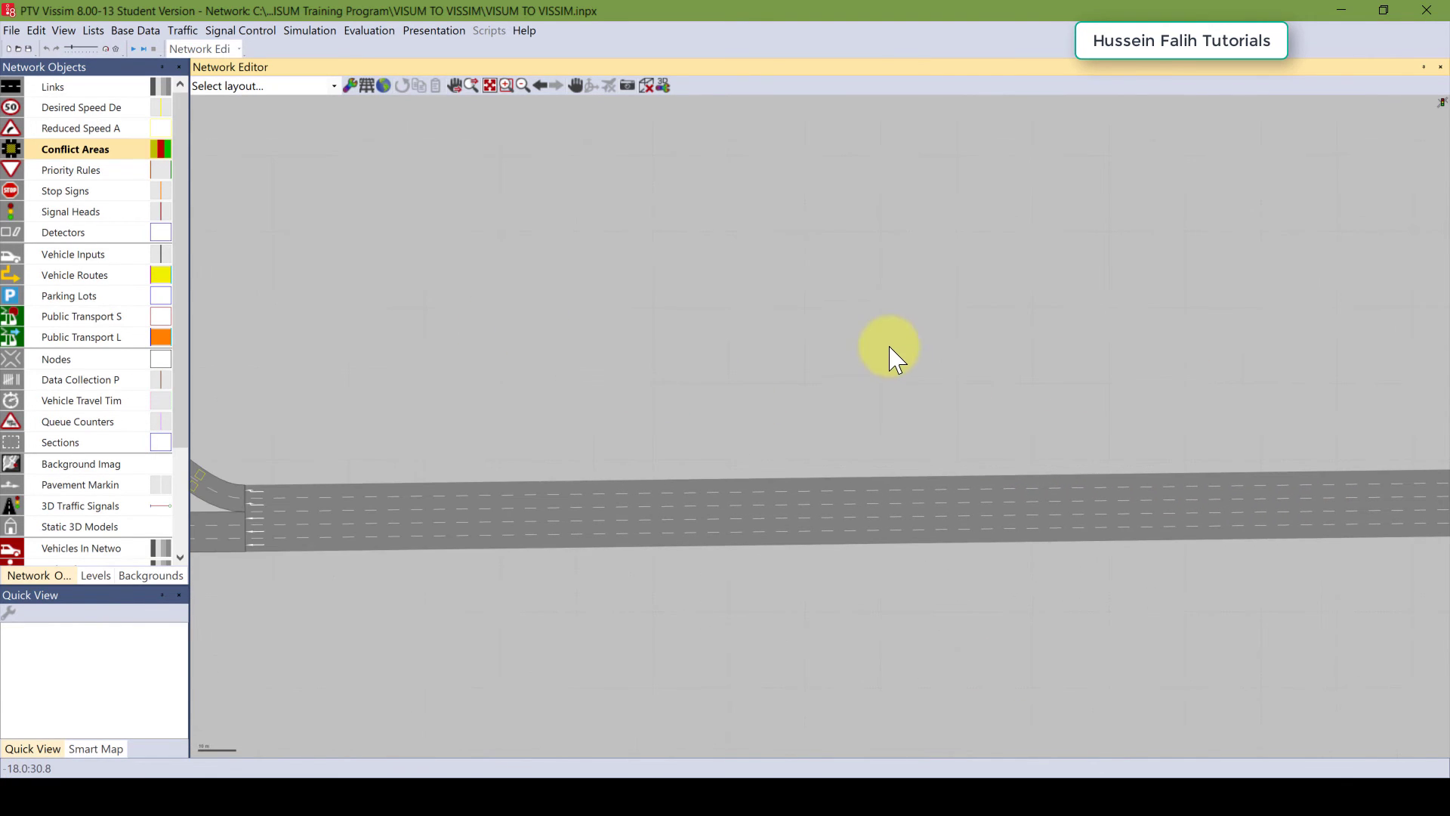
scroll(891, 361, down, 1)
scroll(830, 366, down, 1)
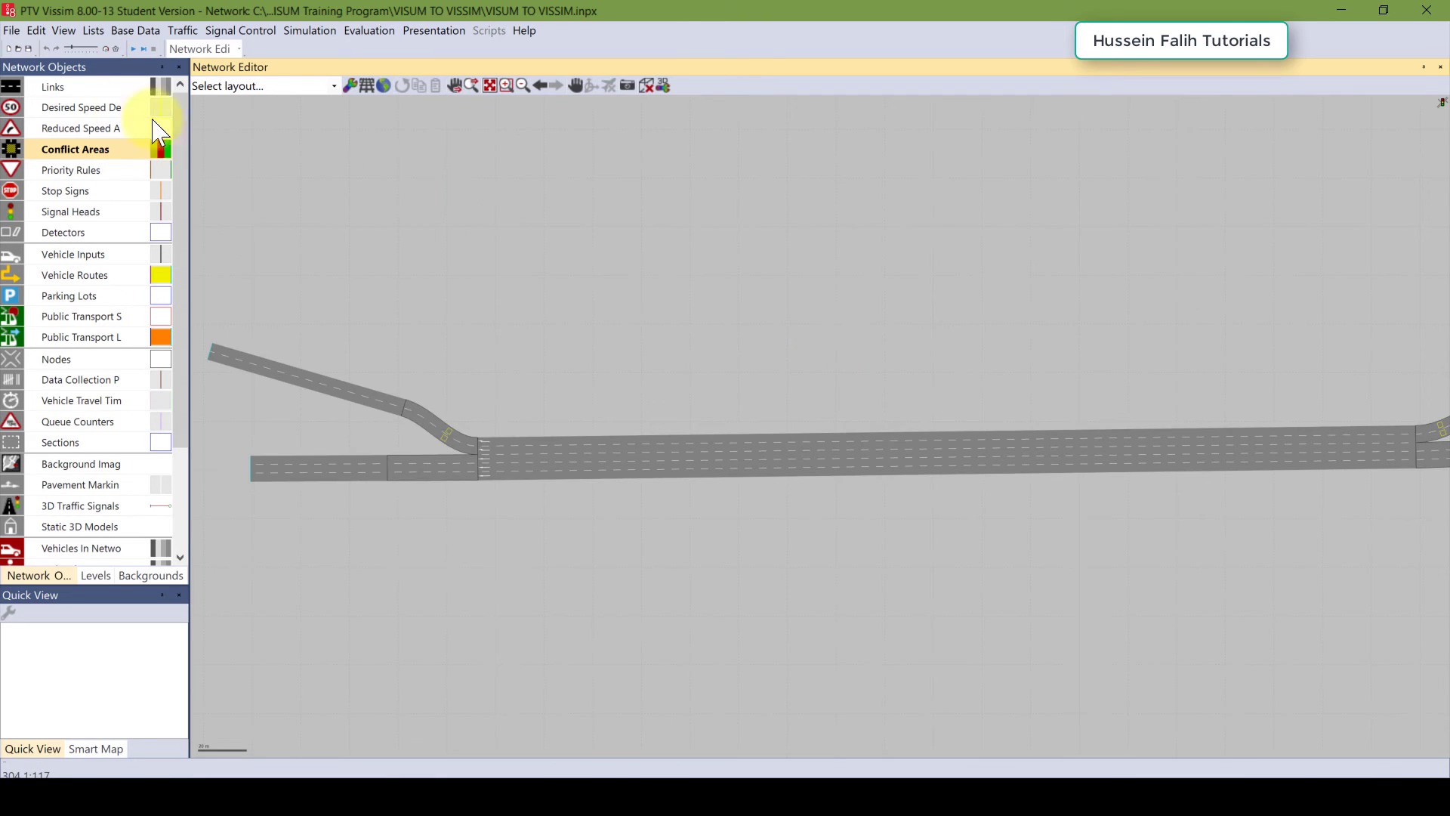
Step: Make Links the active object type and show the network around the east ramp in wireframe
click(81, 92)
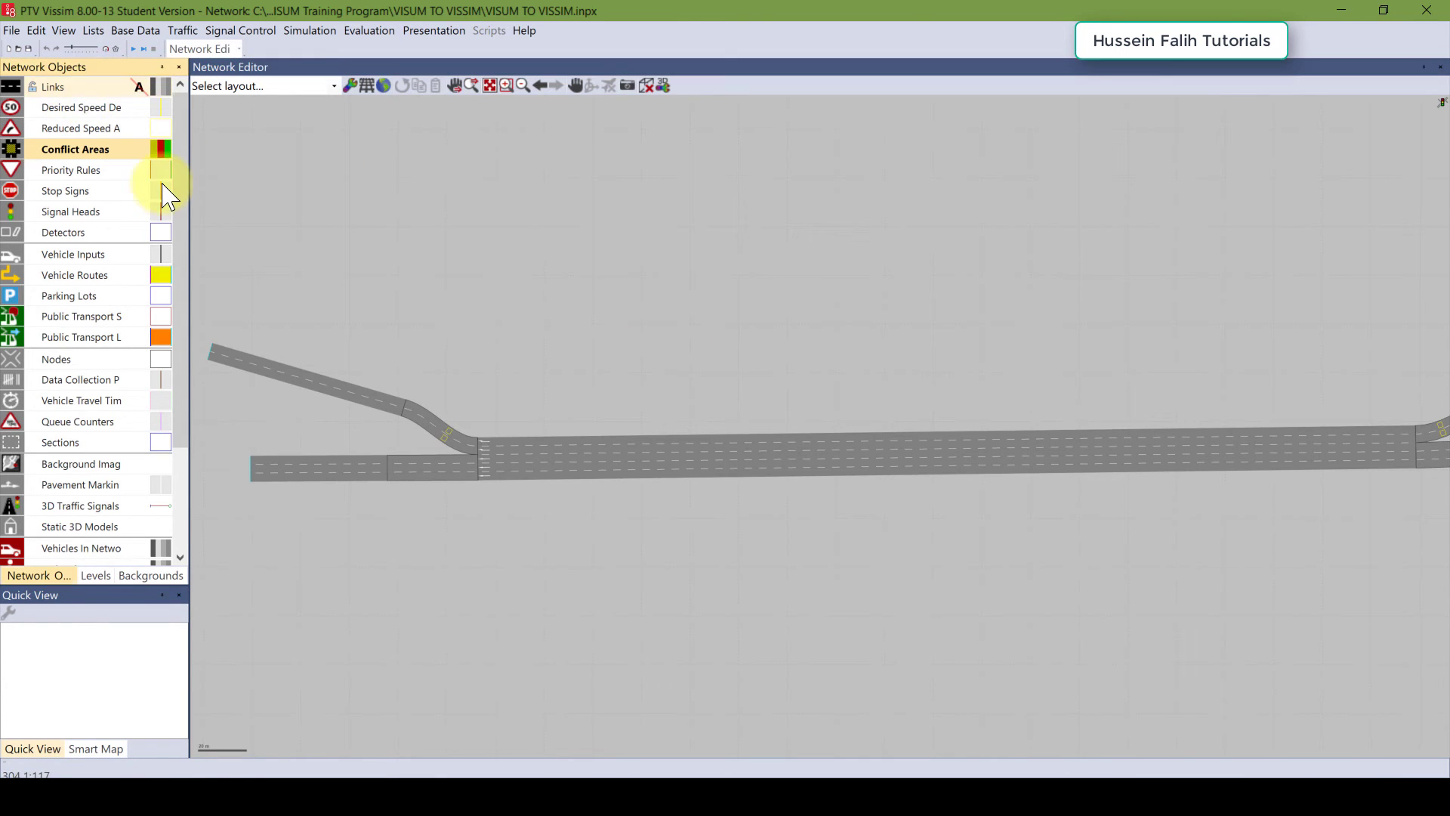
drag(1139, 360, 718, 367)
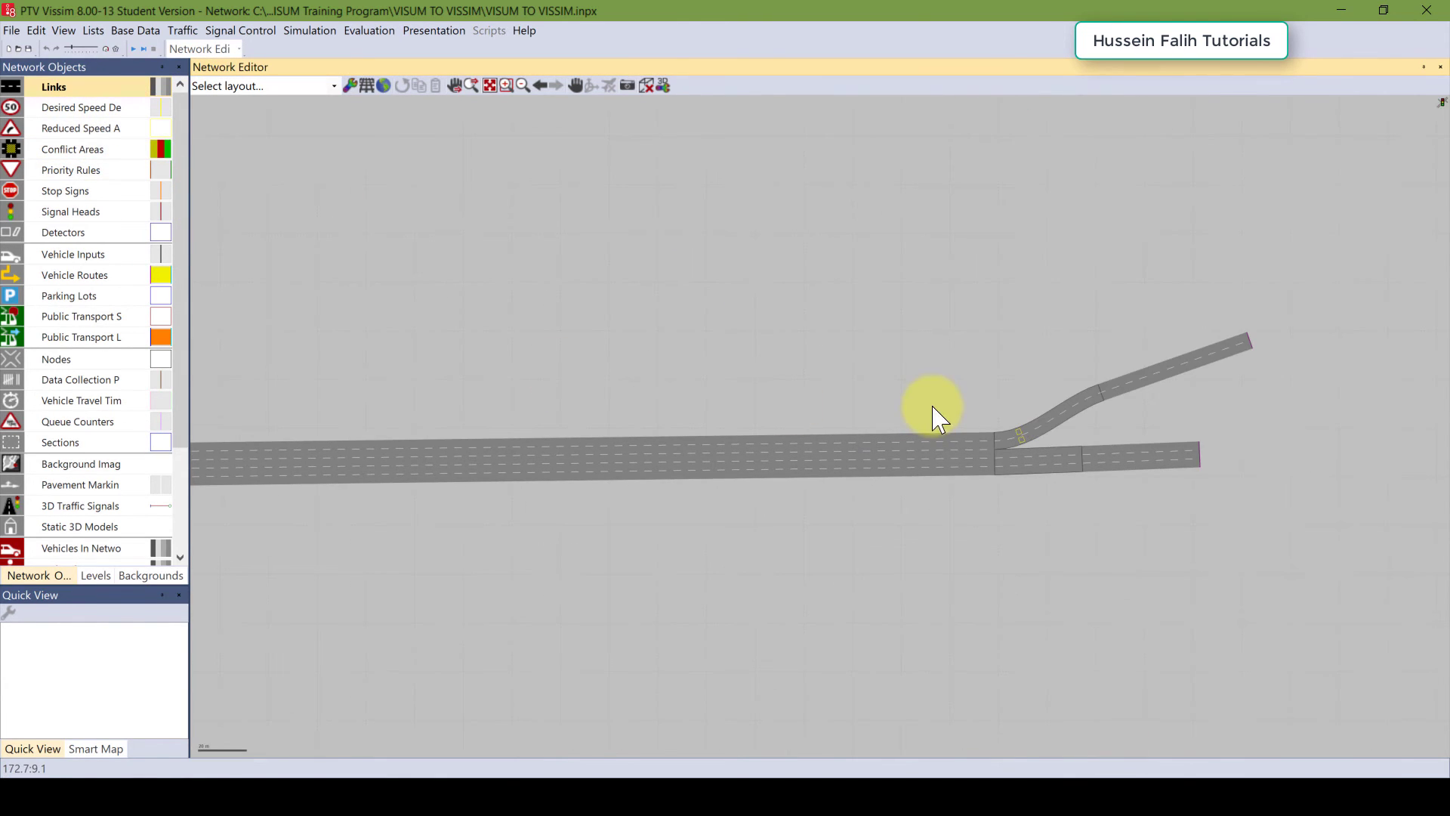
drag(932, 411, 800, 411)
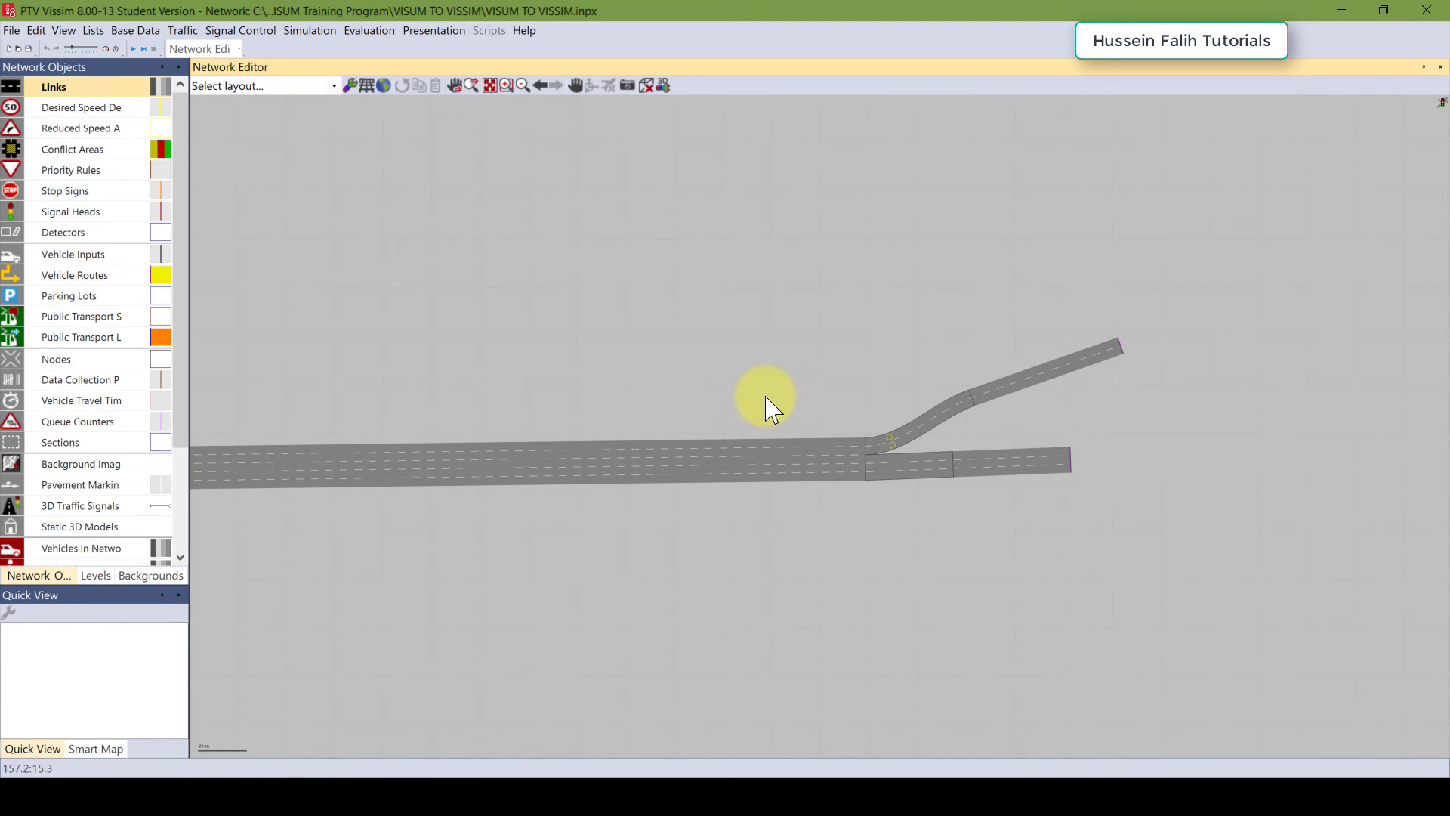
scroll(765, 396, up, 2)
drag(765, 397, 645, 399)
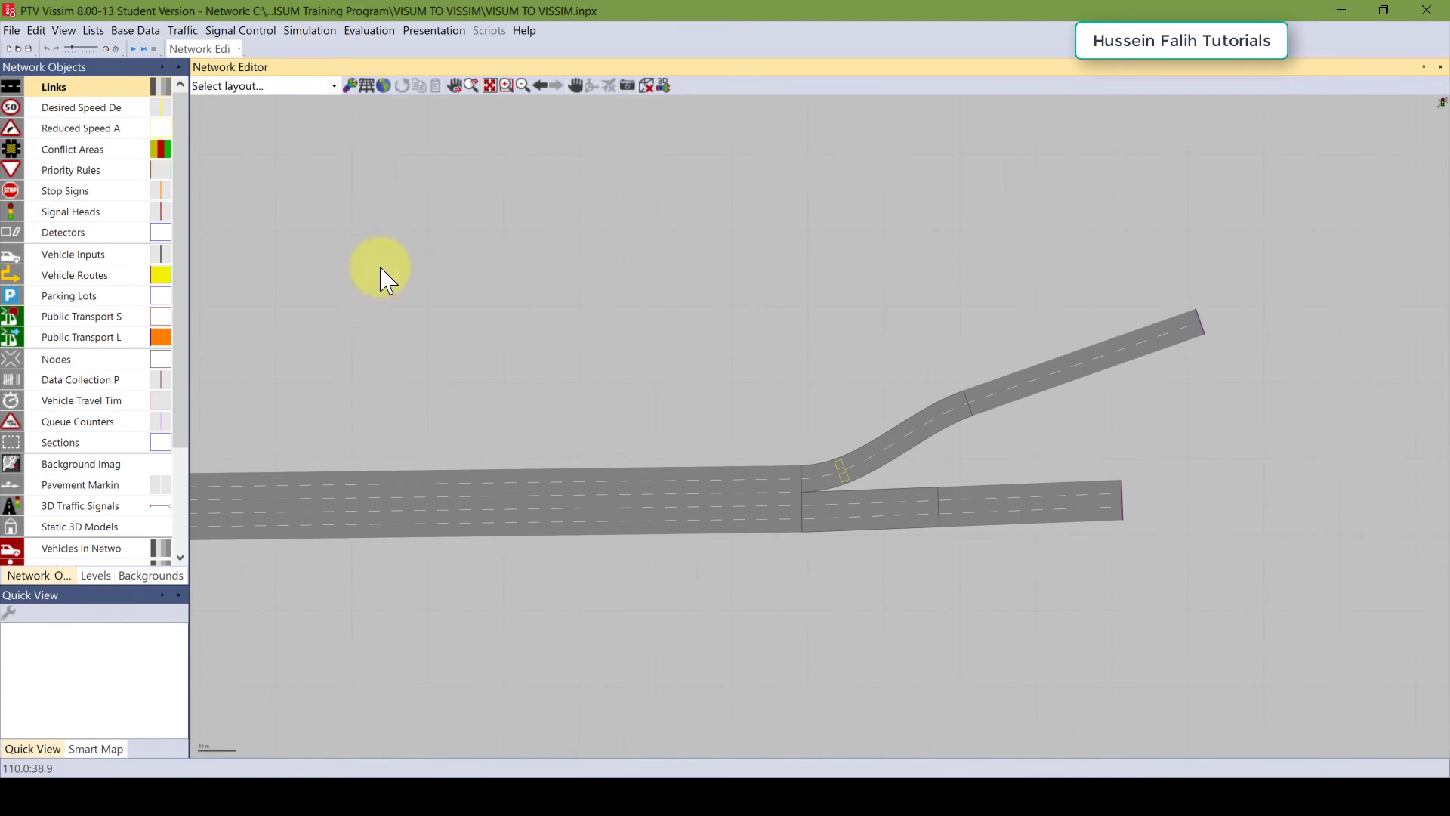
key(ctrl+w)
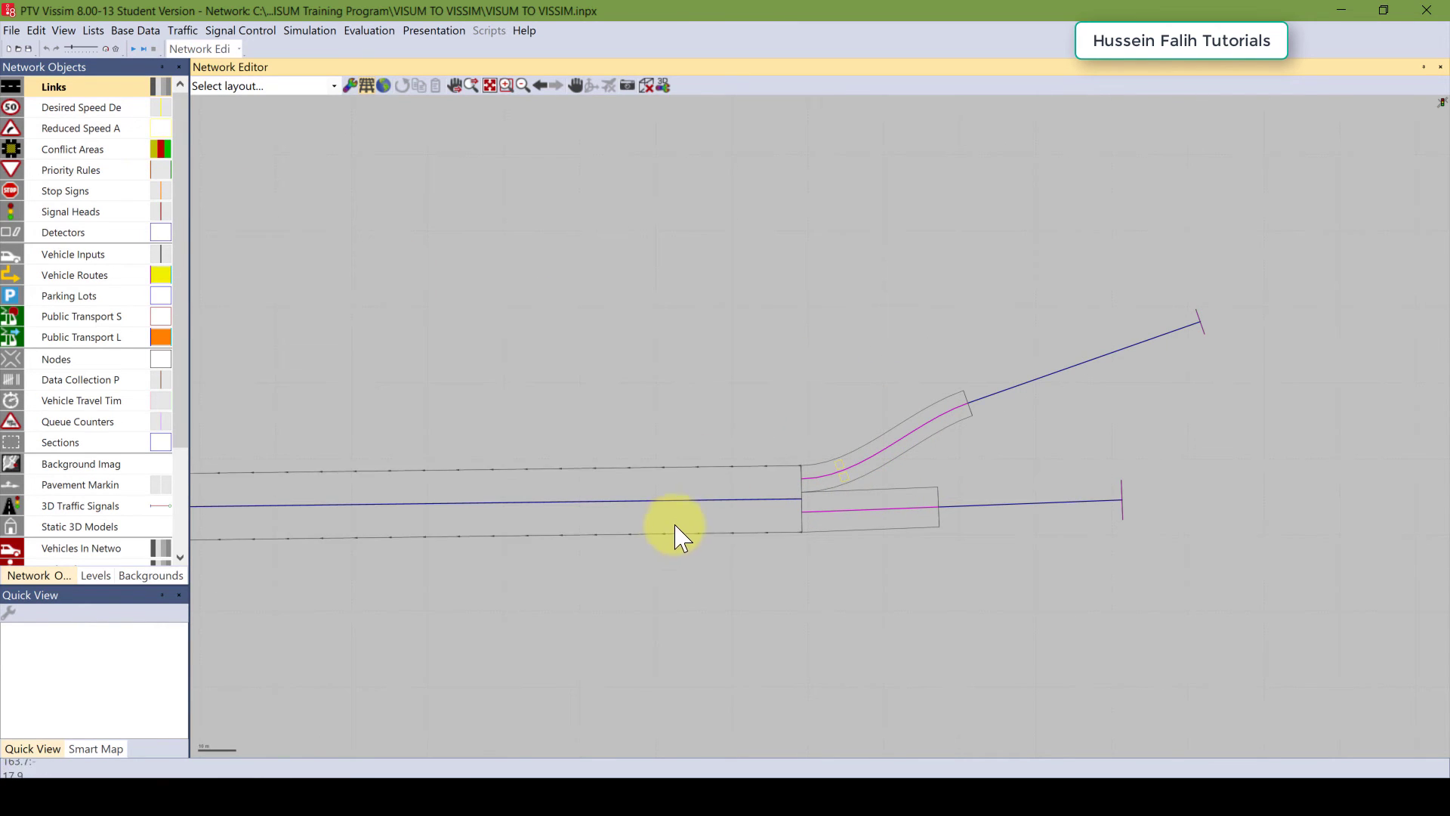
Step: Set the lane change distance of the three-lane main road connector beside the east ramp to 600 m
click(884, 518)
double_click(883, 518)
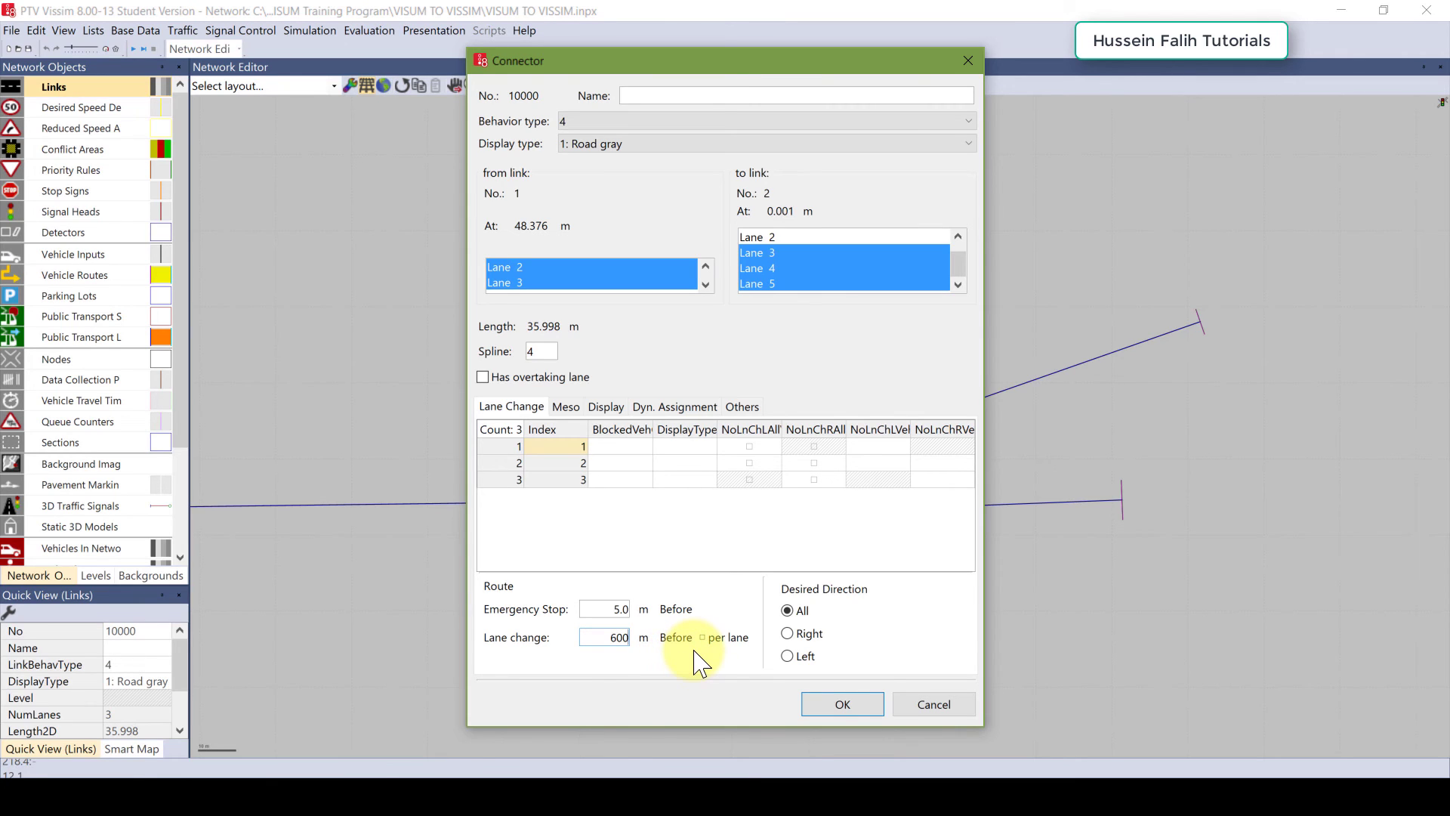
click(860, 706)
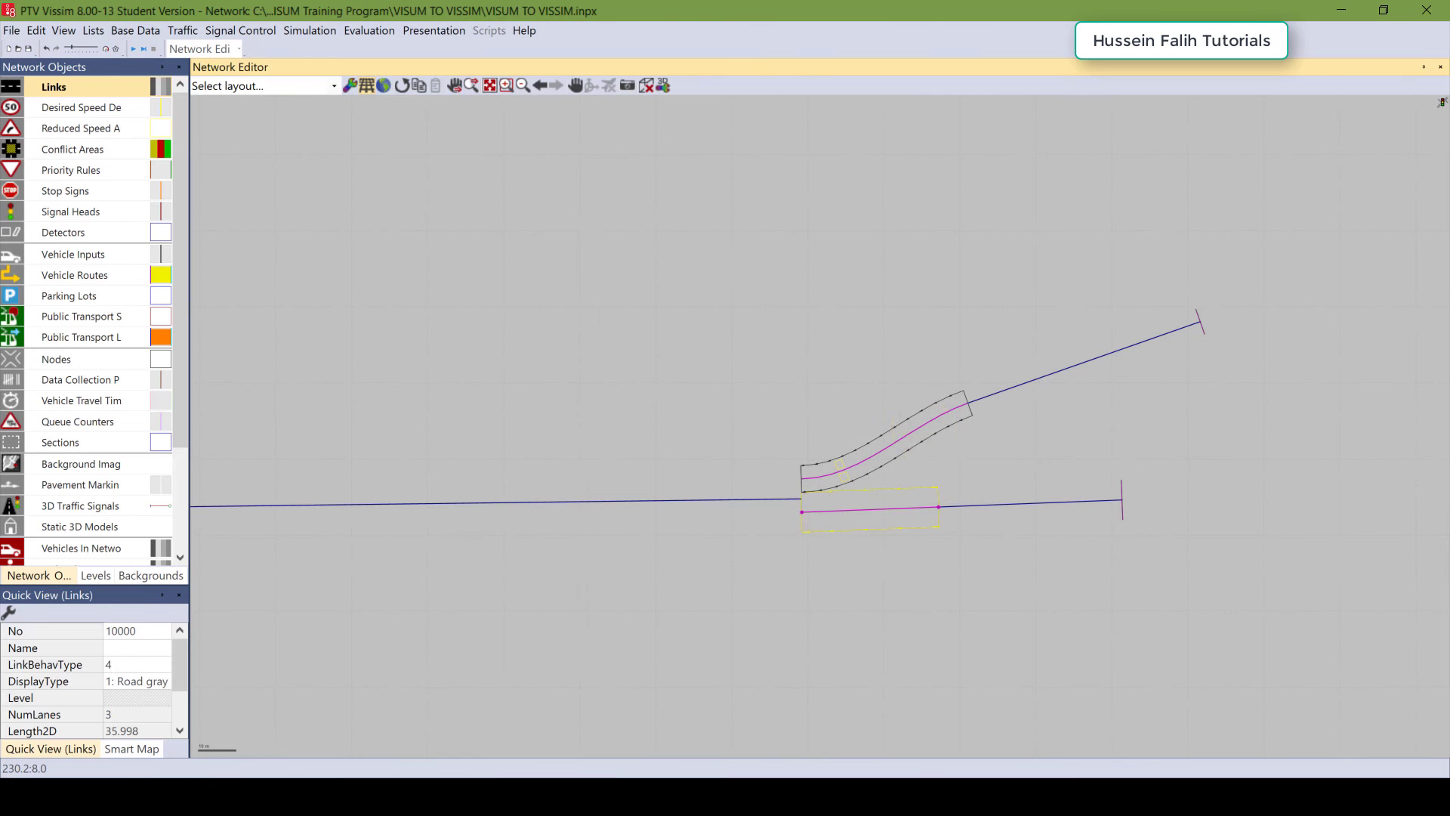
Step: Set the lane change distance of the two-lane east ramp connector to 600 m and turn off the wireframe display
double_click(880, 457)
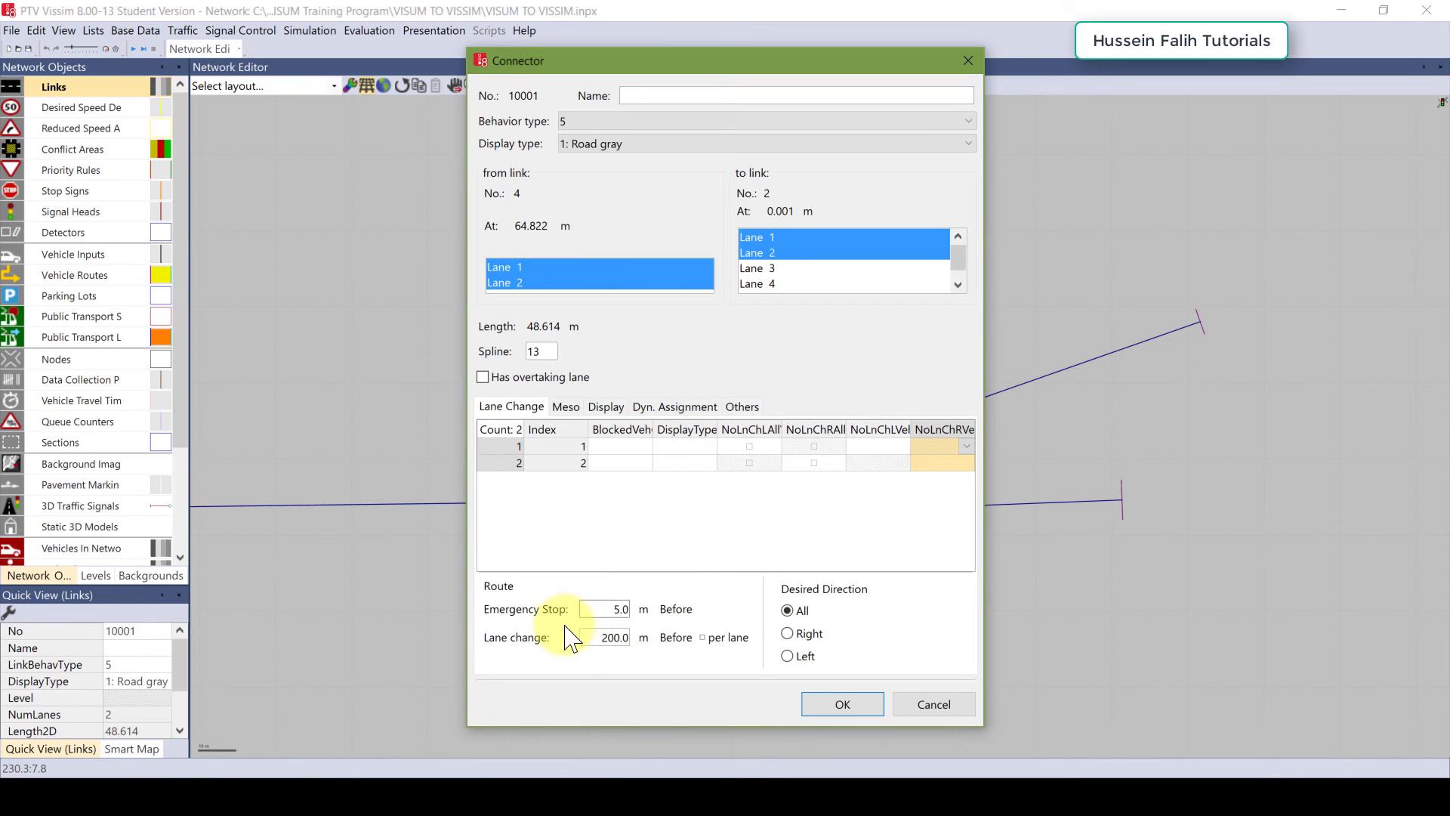
drag(586, 641, 724, 642)
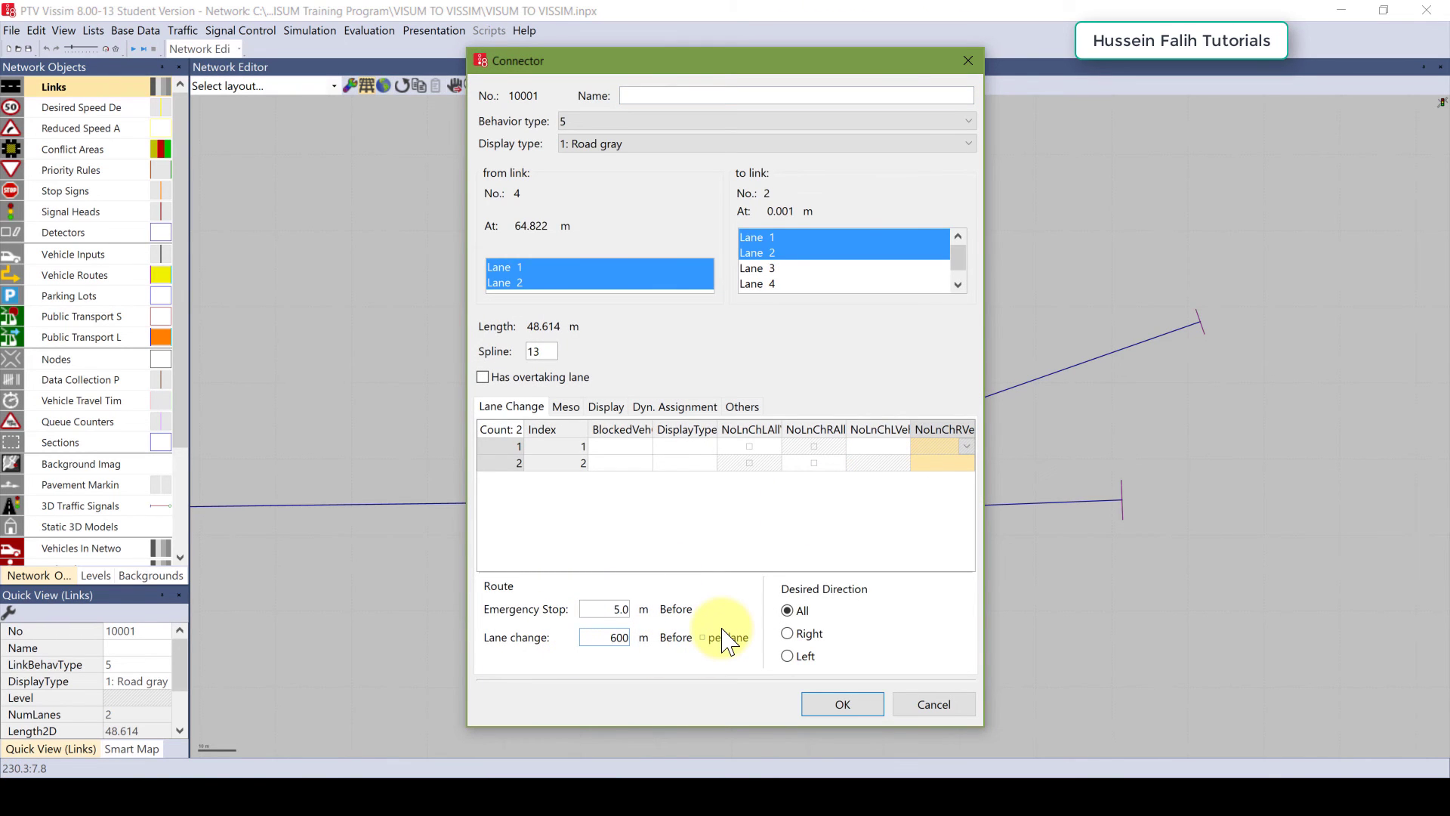
text(600)
key(Return)
key(ctrl+a)
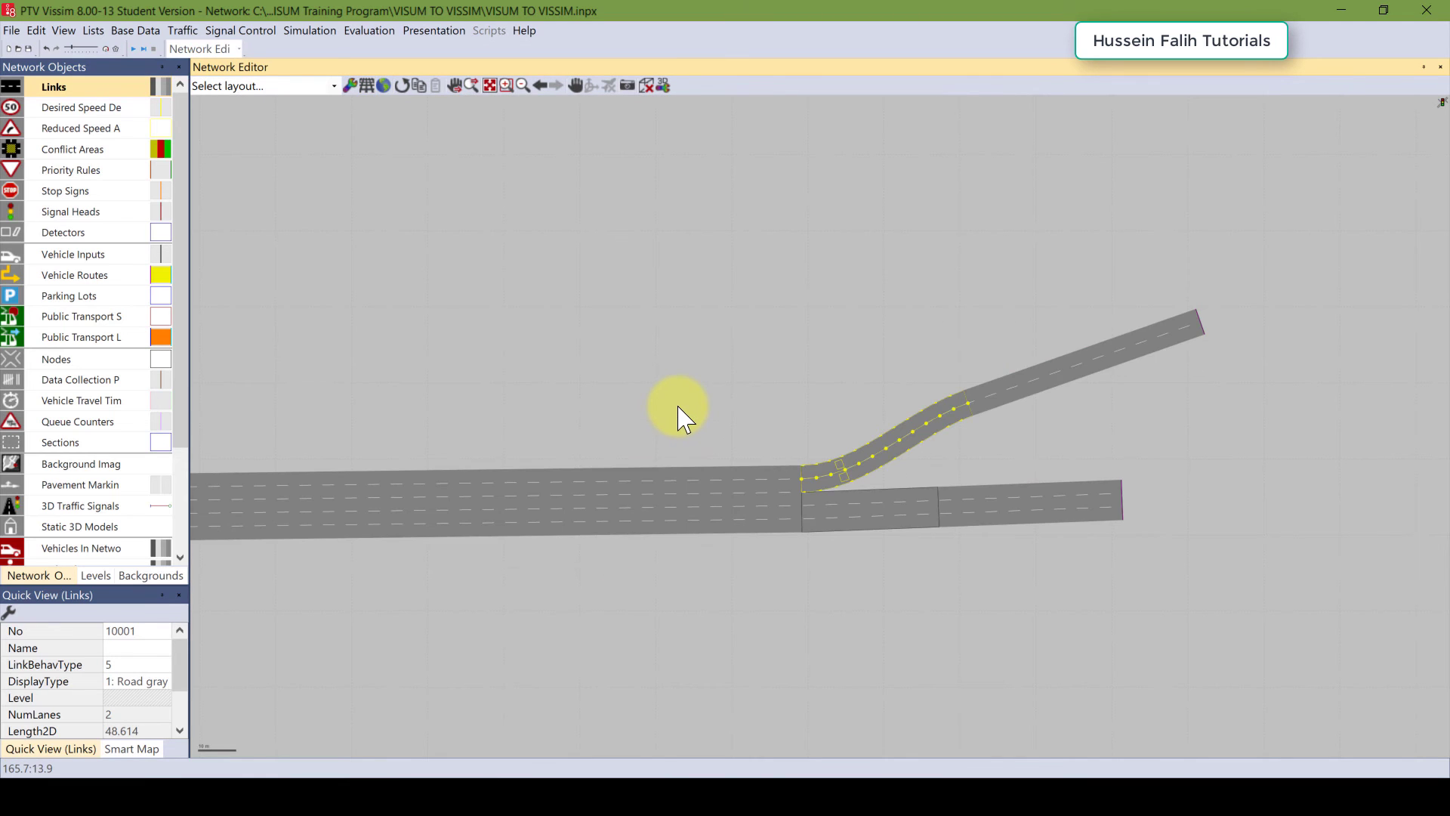
Step: Show the west ramp junction in wireframe and set the lane change distance of its two-lane ramp connector to 600 m
scroll(677, 406, down, 1)
scroll(514, 432, down, 1)
drag(680, 442, 1310, 440)
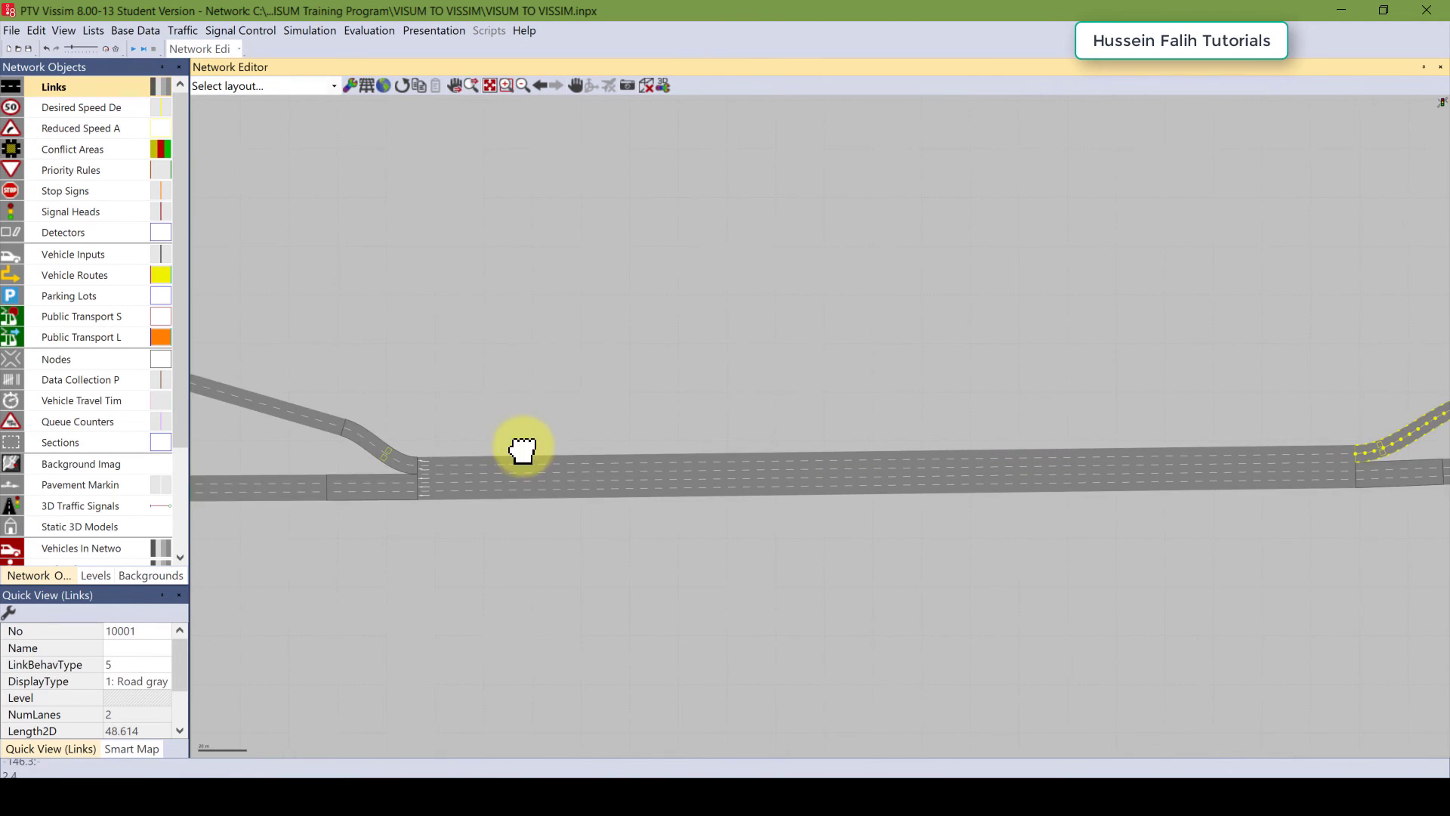
drag(523, 448, 839, 461)
scroll(890, 459, up, 2)
key(ctrl+a)
scroll(888, 458, up, 1)
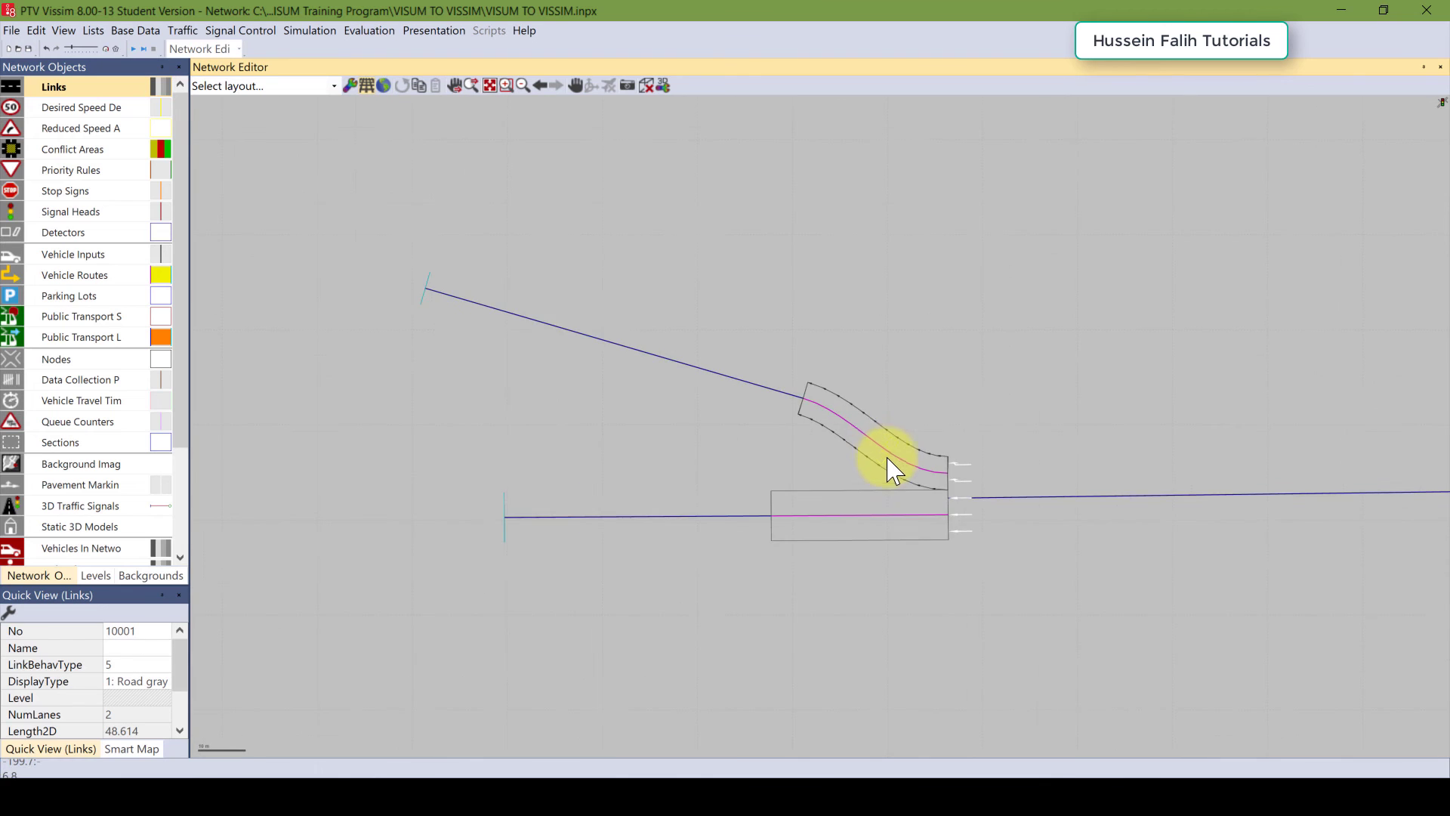
click(893, 470)
scroll(894, 470, up, 1)
double_click(881, 453)
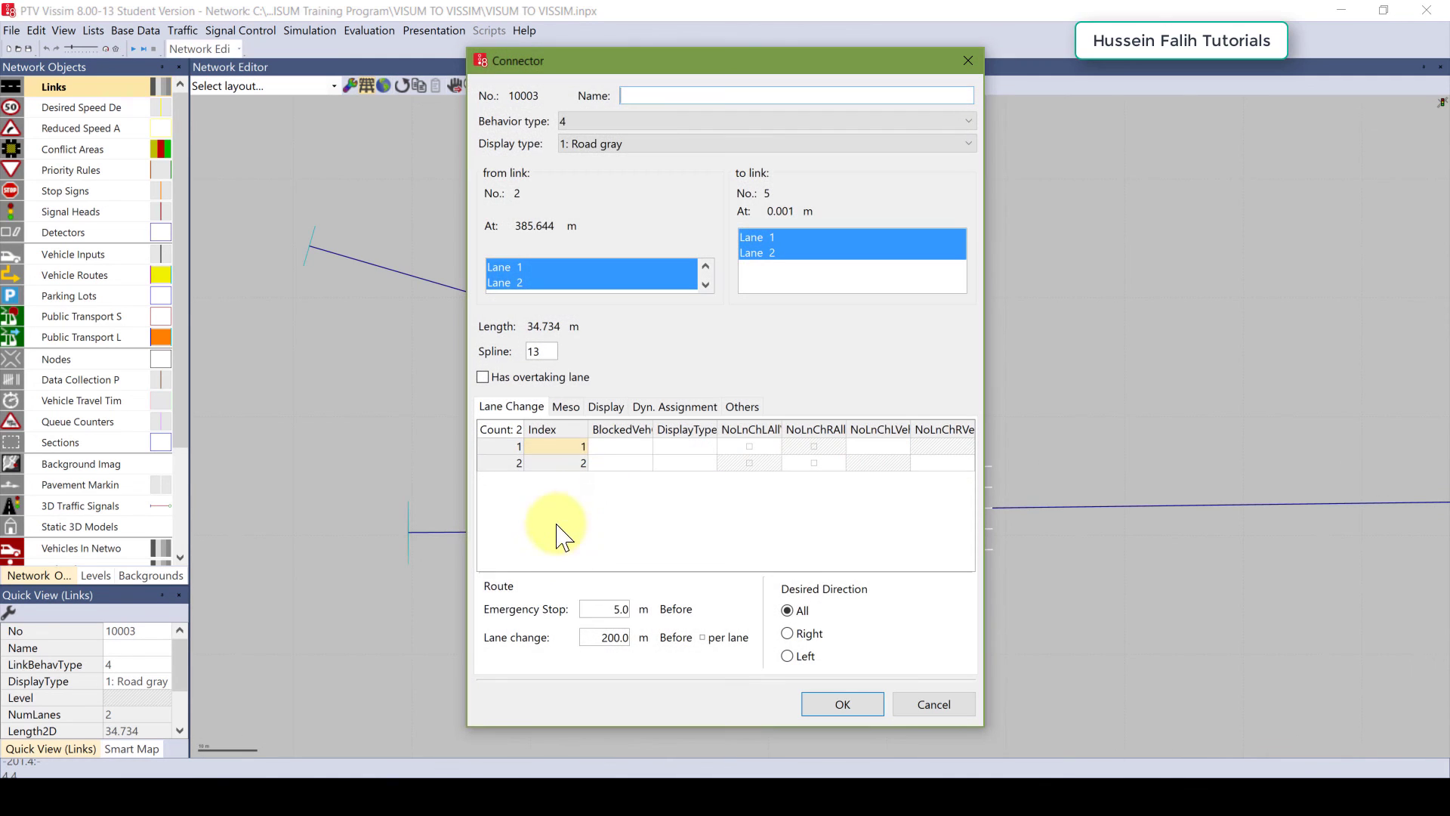
double_click(604, 636)
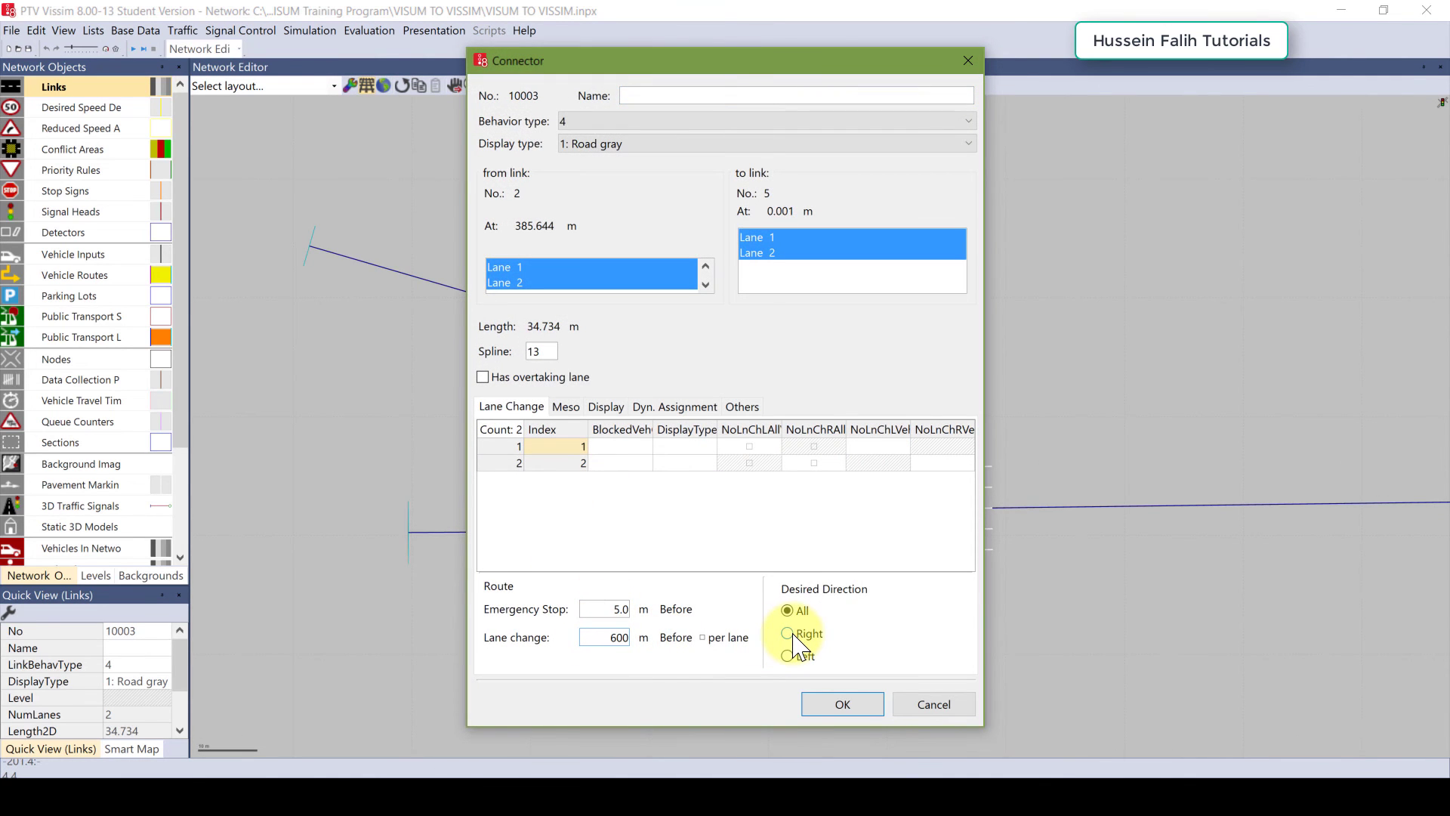
key(Return)
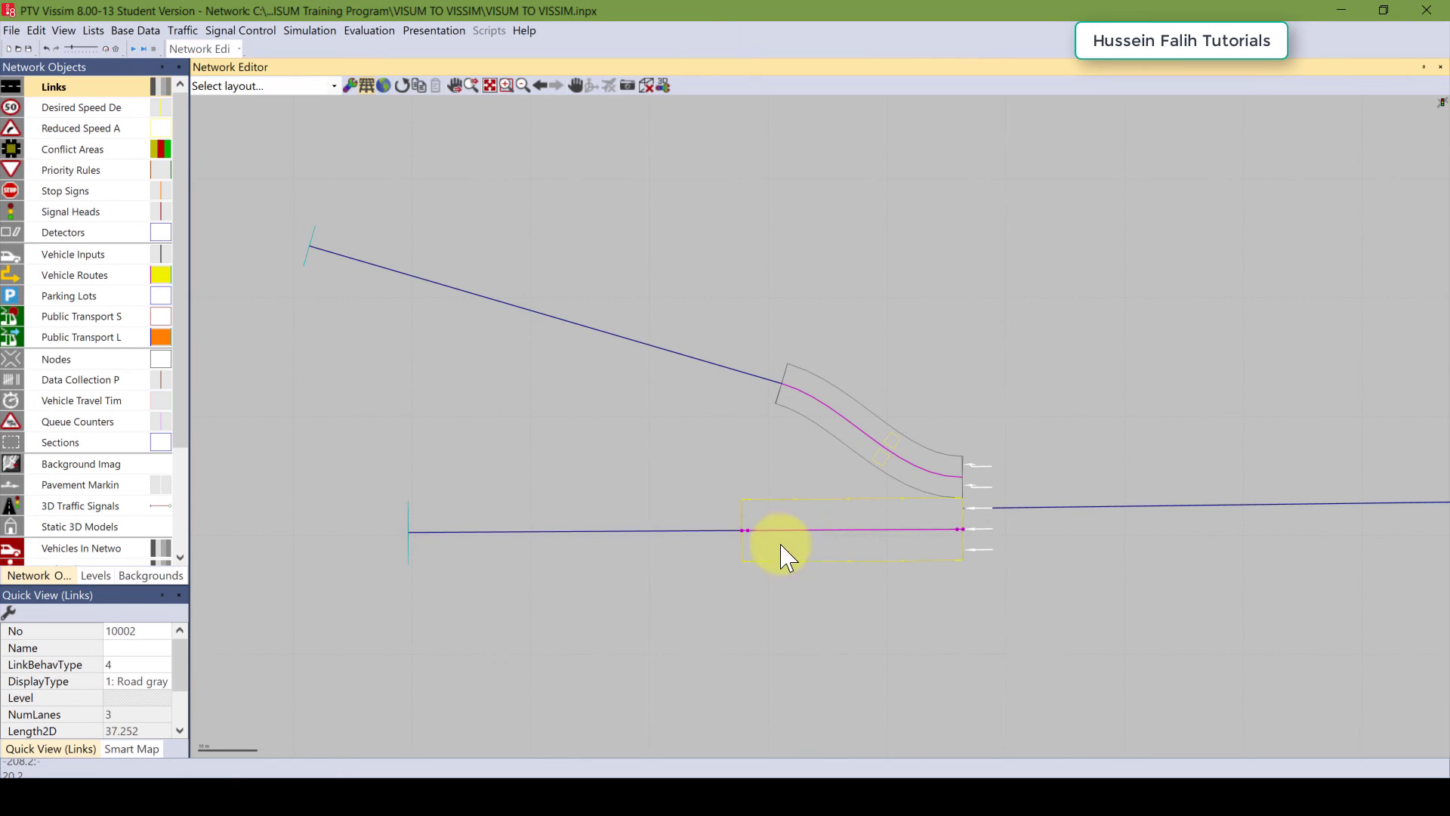
Step: Increase the lane change distance of the three-lane main road connector beside the west ramp and turn off wireframe
double_click(782, 546)
double_click(604, 637)
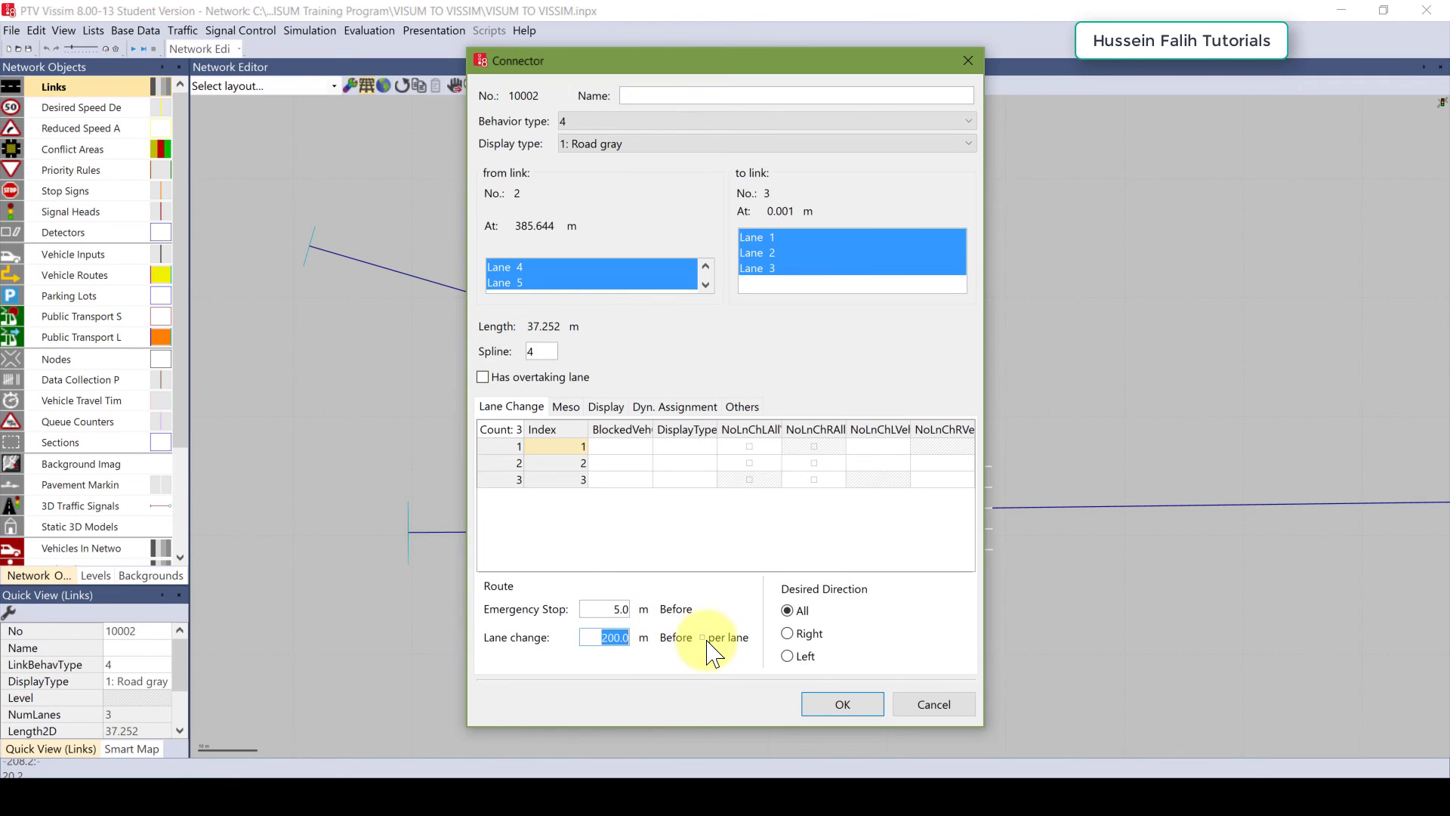
key(Return)
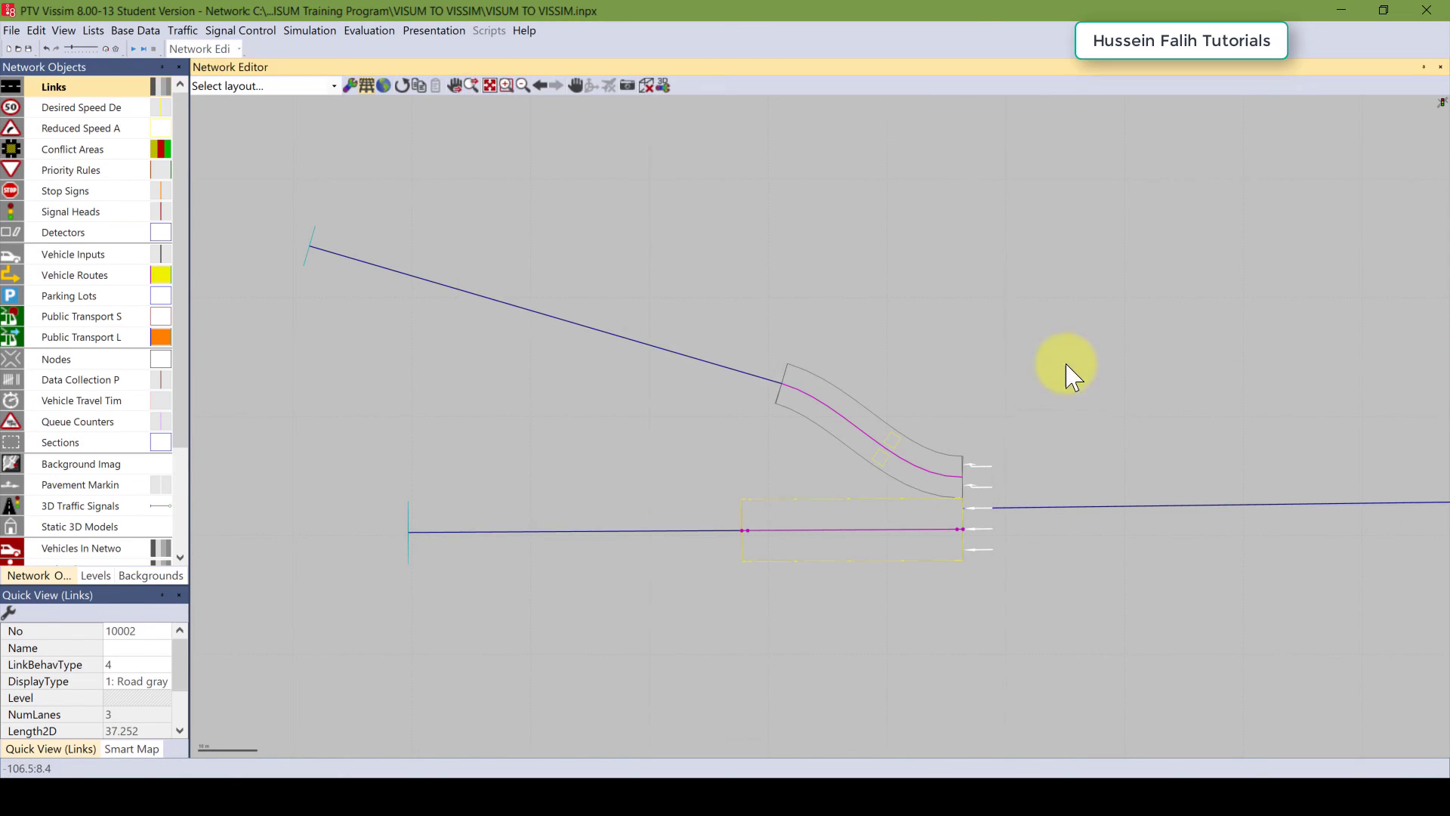
scroll(893, 449, down, 1)
click(47, 92)
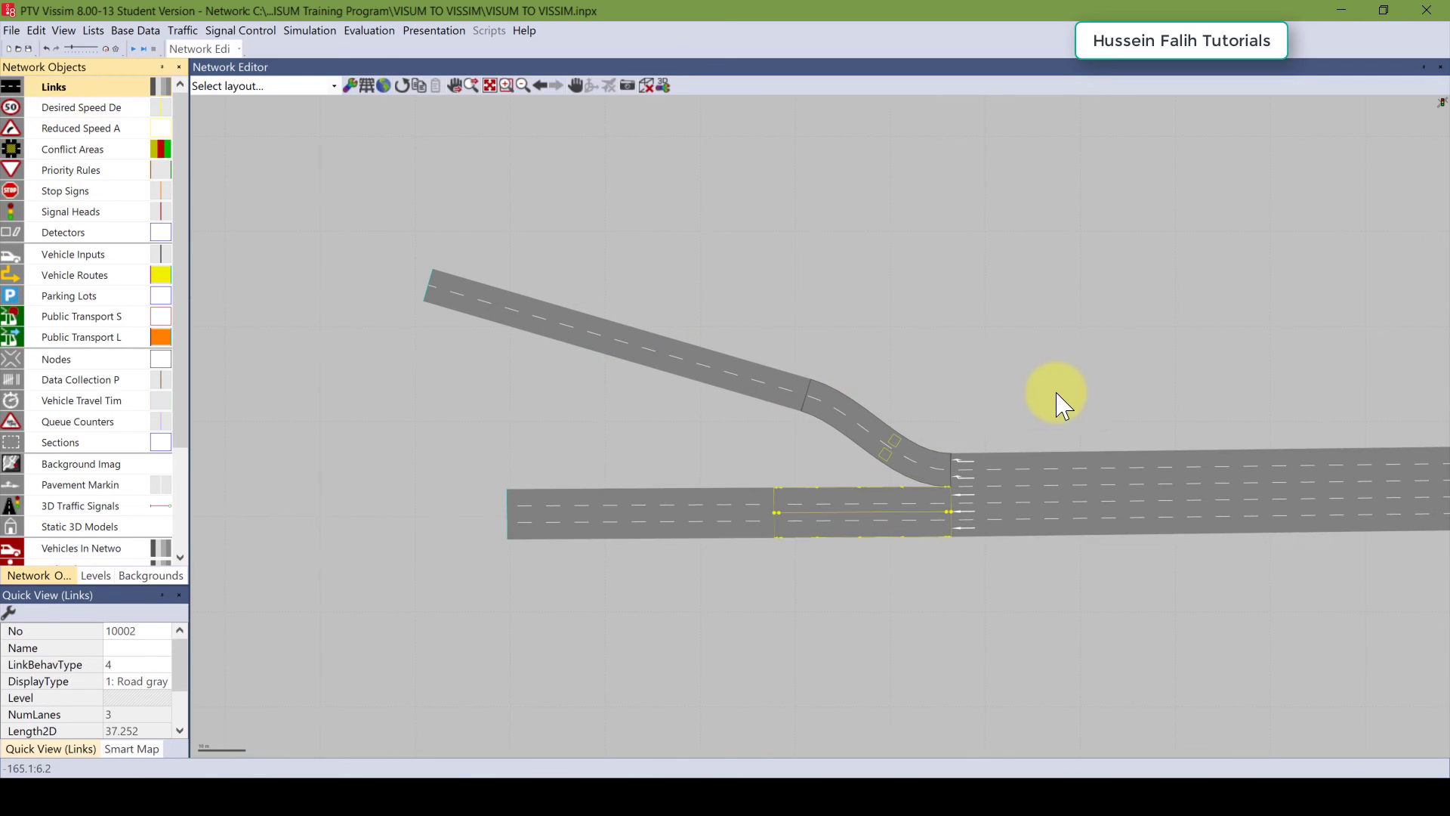
Step: Examine the outer ends of the main road and ramp links at the east junction
drag(1055, 392, 367, 392)
scroll(864, 431, down, 1)
scroll(527, 496, down, 1)
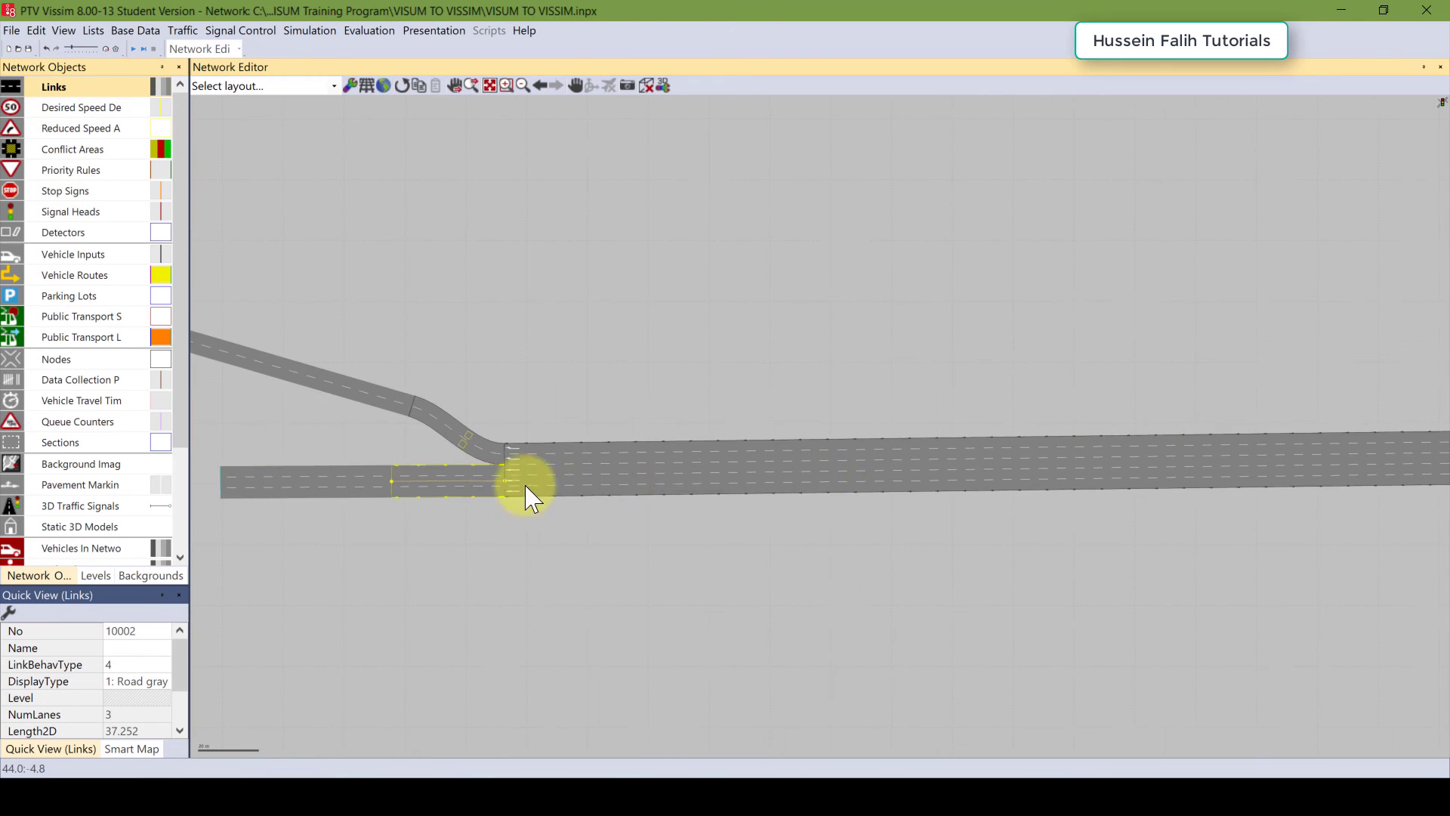
scroll(795, 495, down, 1)
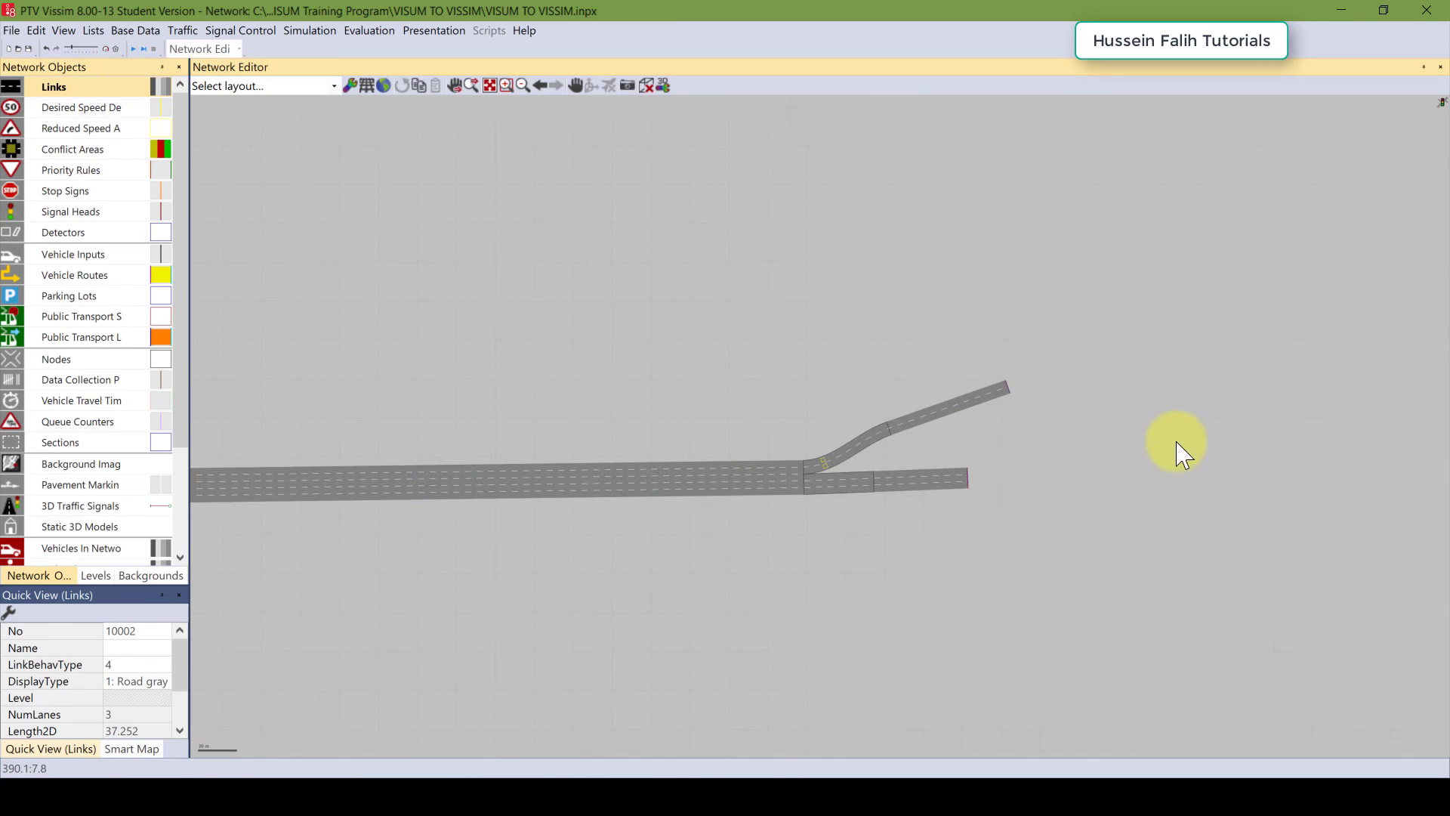
drag(1182, 453, 897, 452)
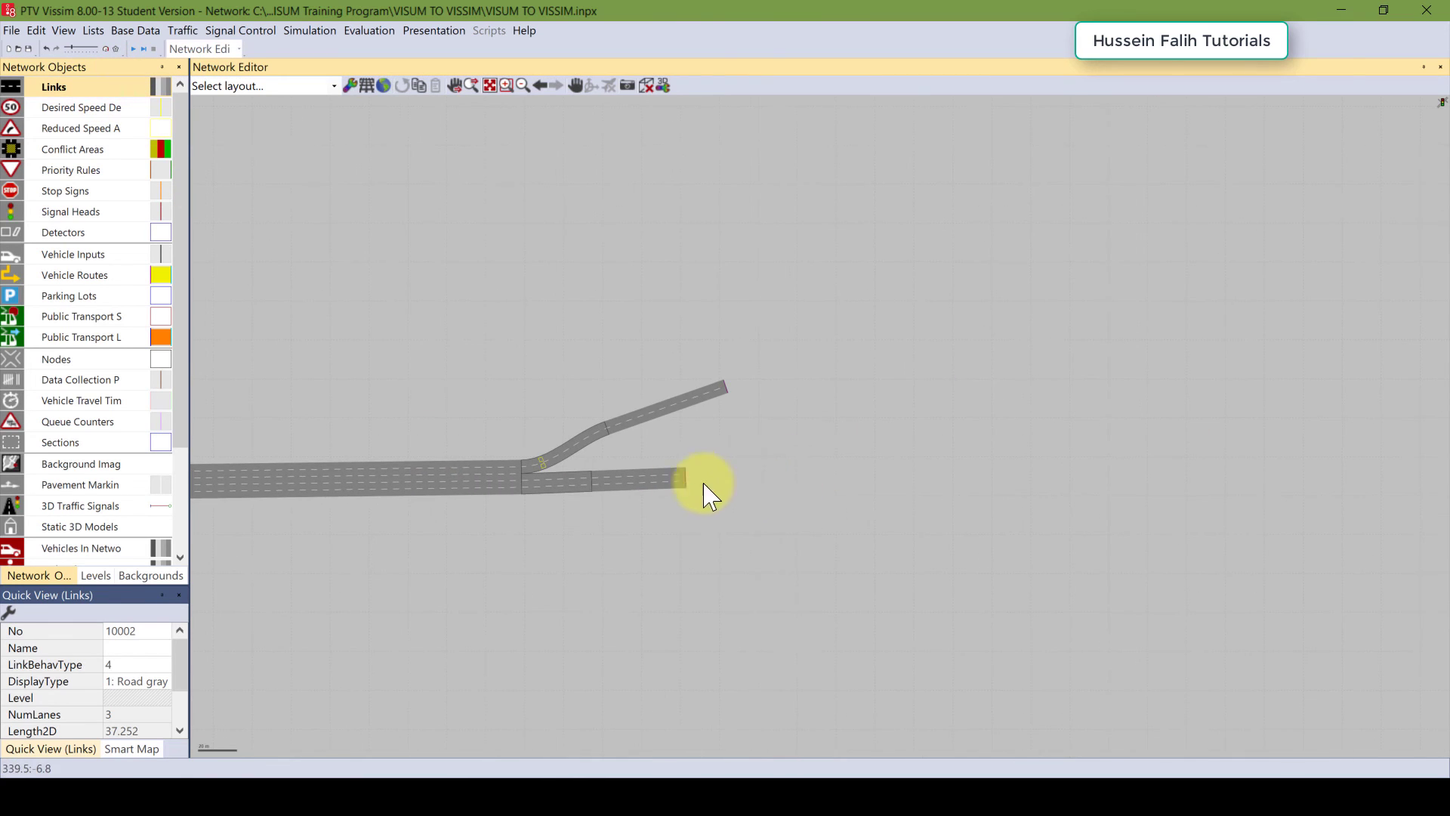
scroll(691, 481, up, 1)
scroll(665, 483, up, 1)
scroll(592, 486, up, 1)
click(592, 486)
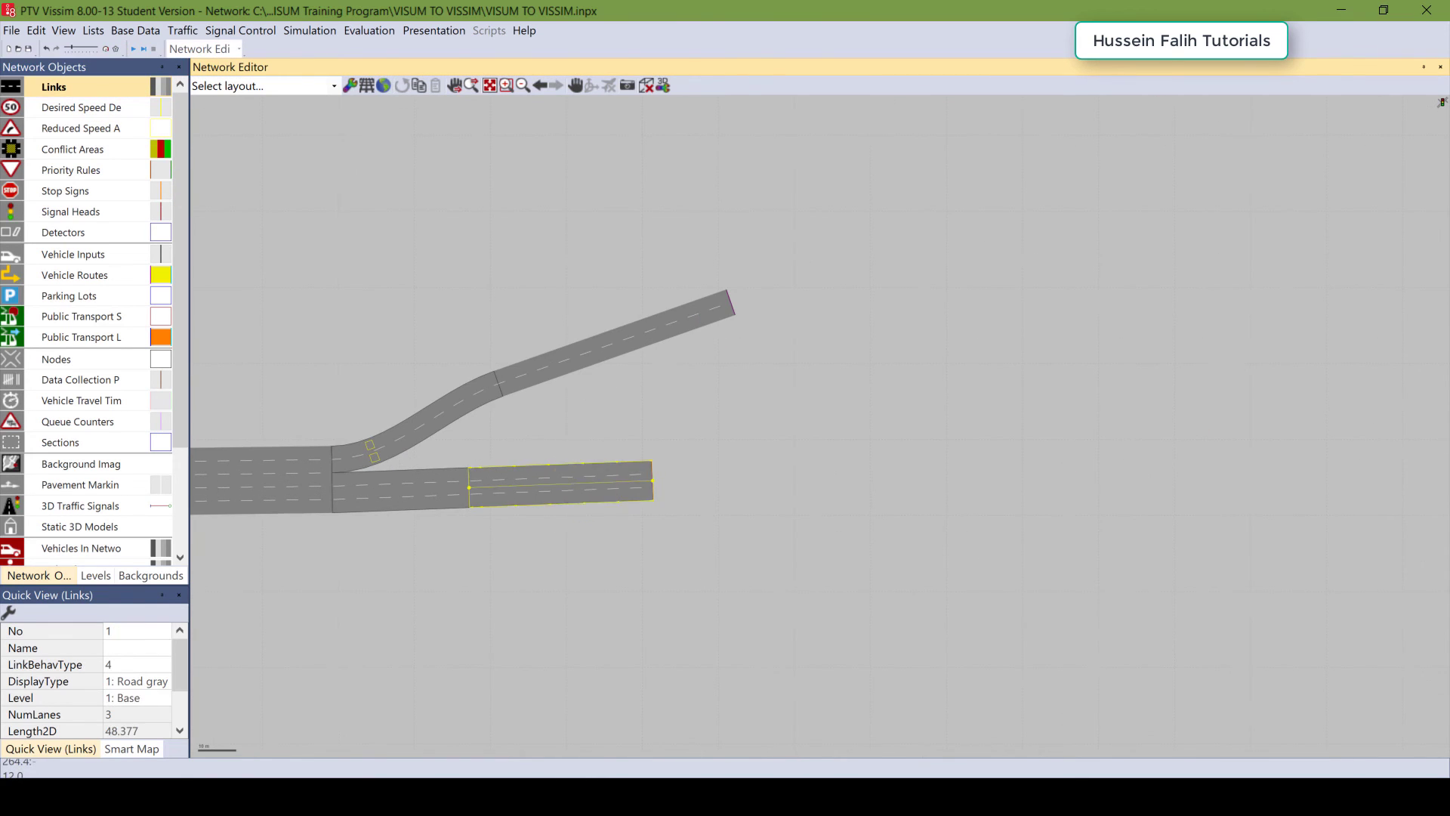
click(682, 549)
scroll(657, 494, up, 1)
scroll(642, 513, up, 1)
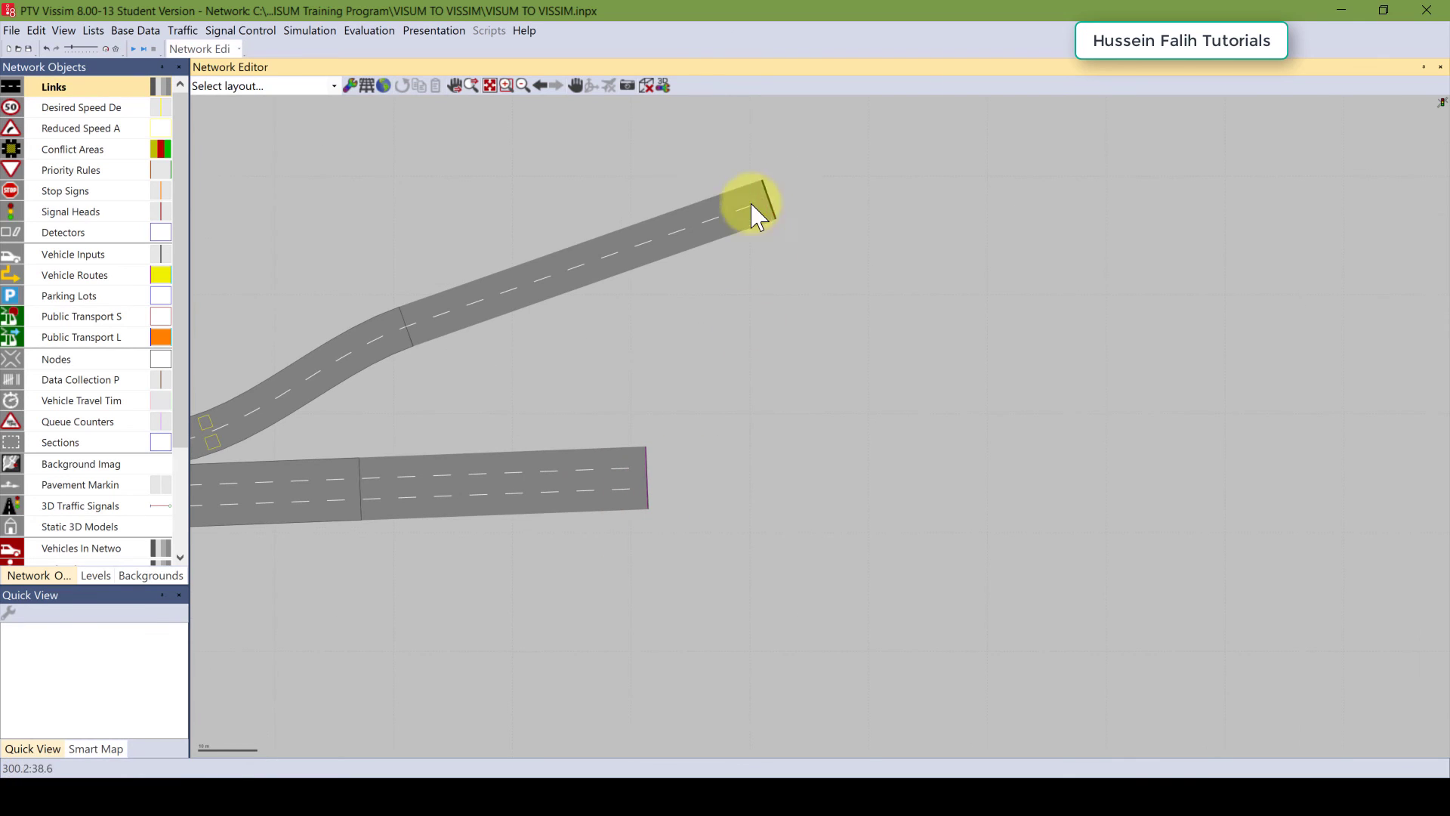
scroll(766, 342, down, 1)
scroll(785, 340, down, 1)
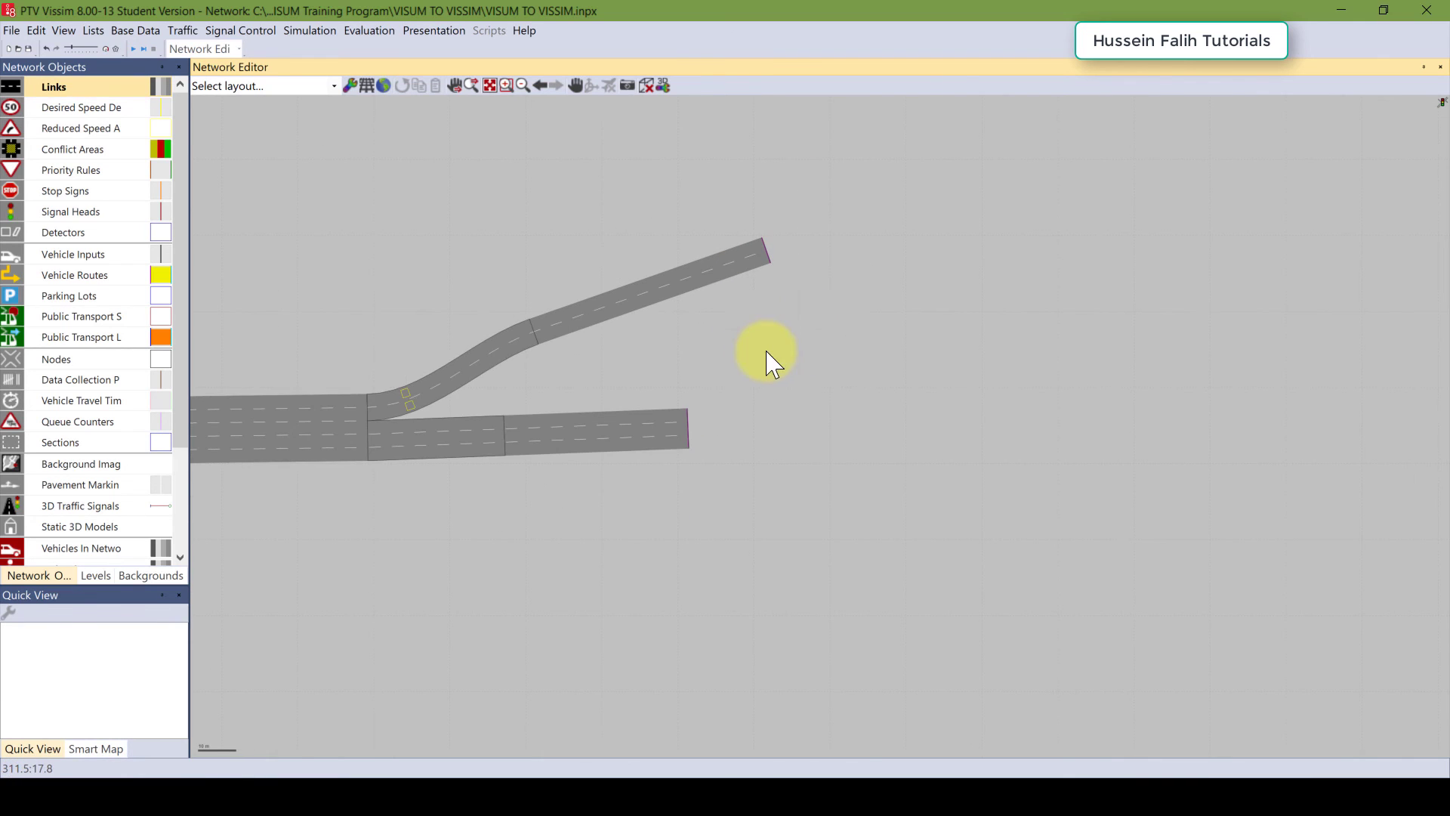
Step: Extend the three-lane main road link at the east junction far eastward by moving its outer end point
scroll(720, 335, down, 1)
scroll(510, 313, down, 1)
click(668, 412)
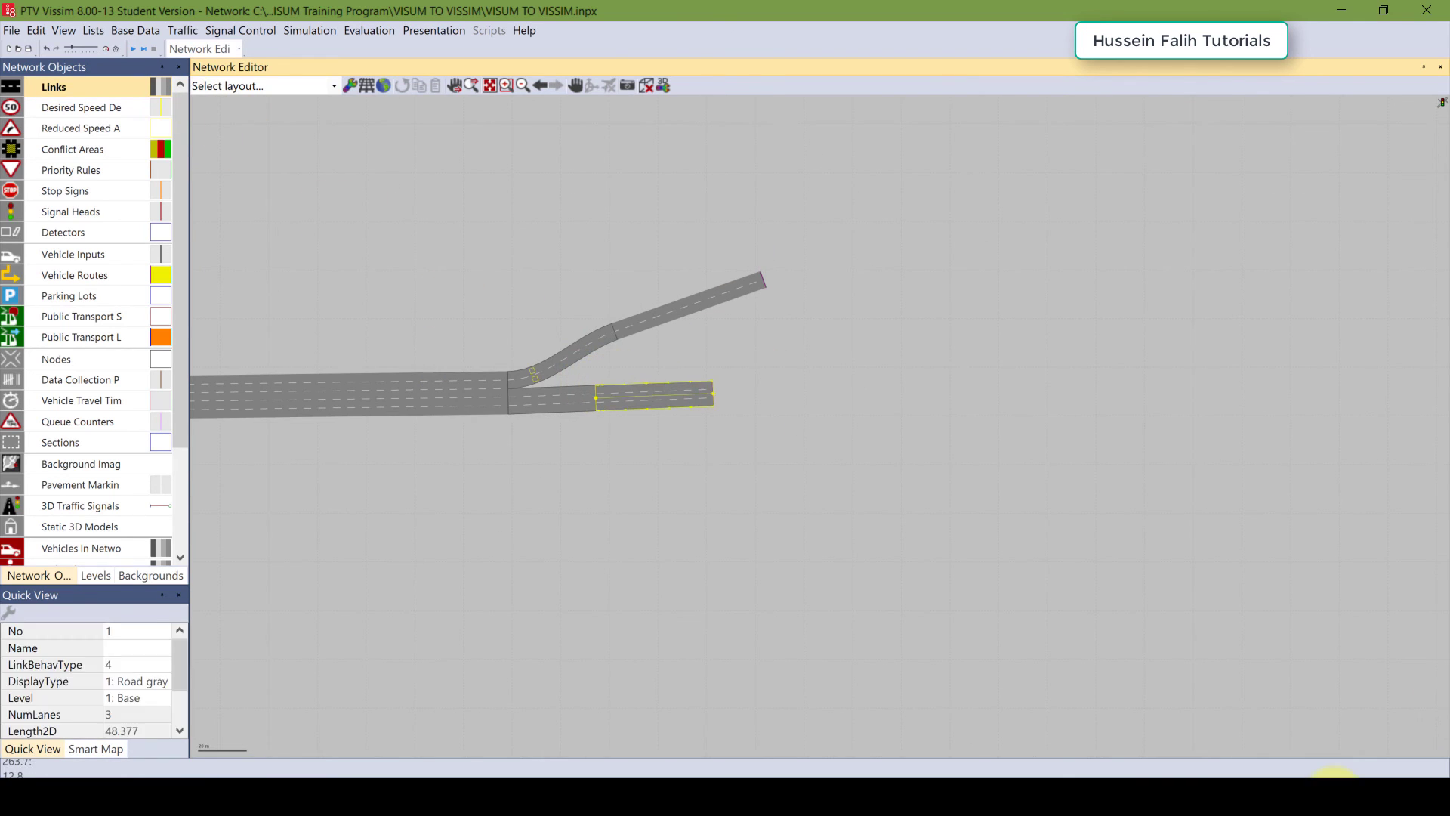
drag(668, 412, 662, 521)
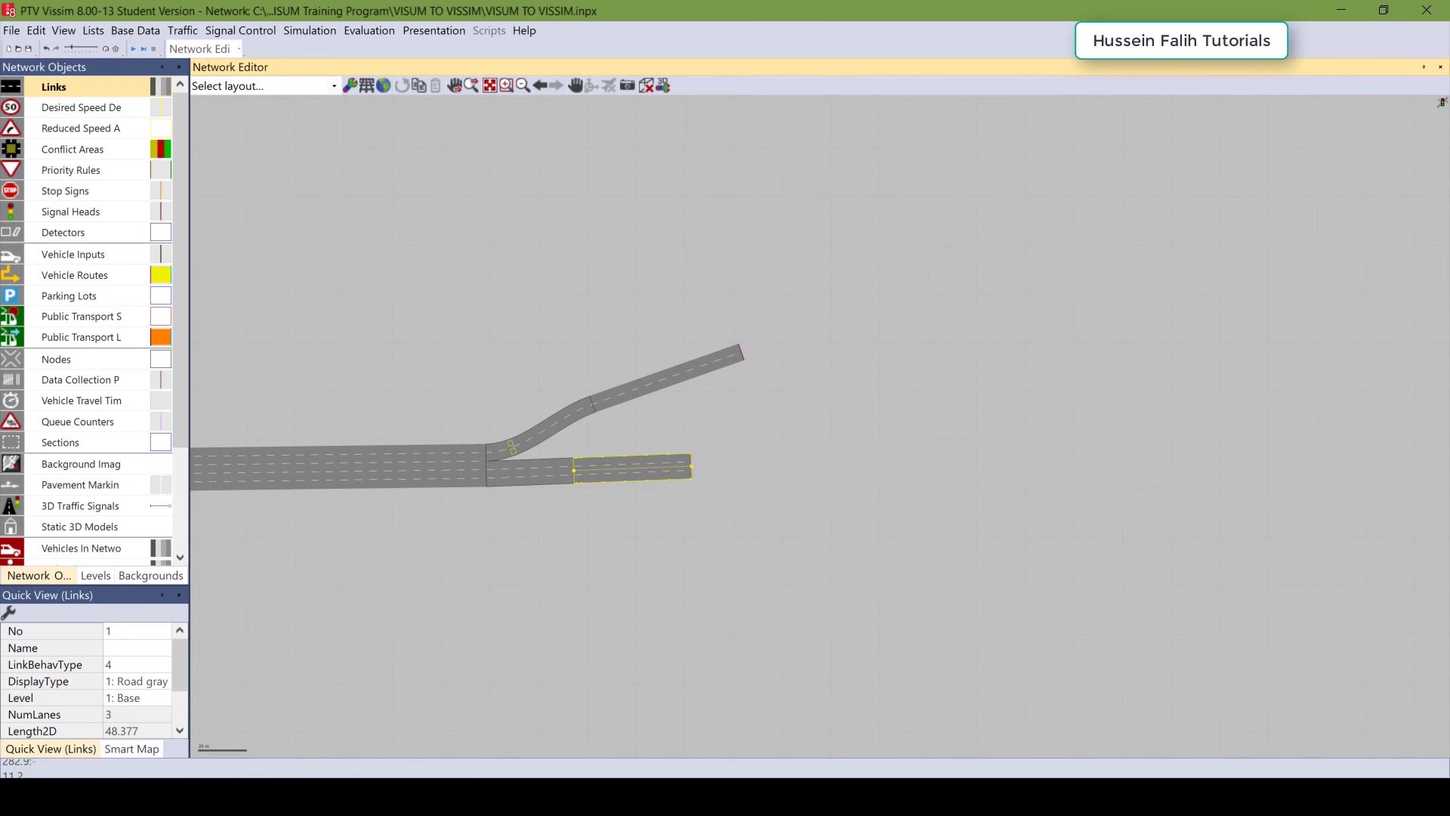
drag(691, 466, 1166, 470)
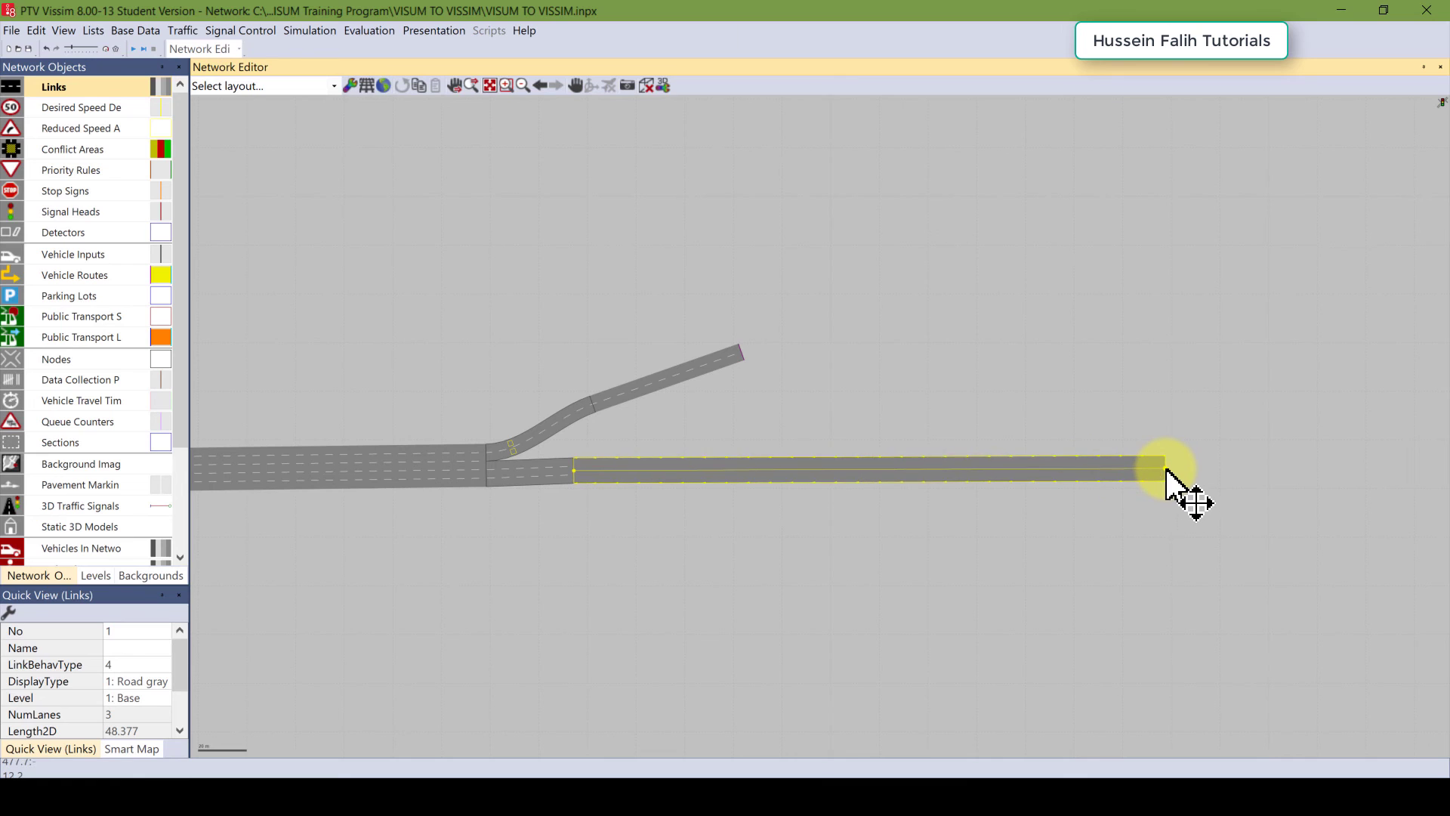
click(1007, 495)
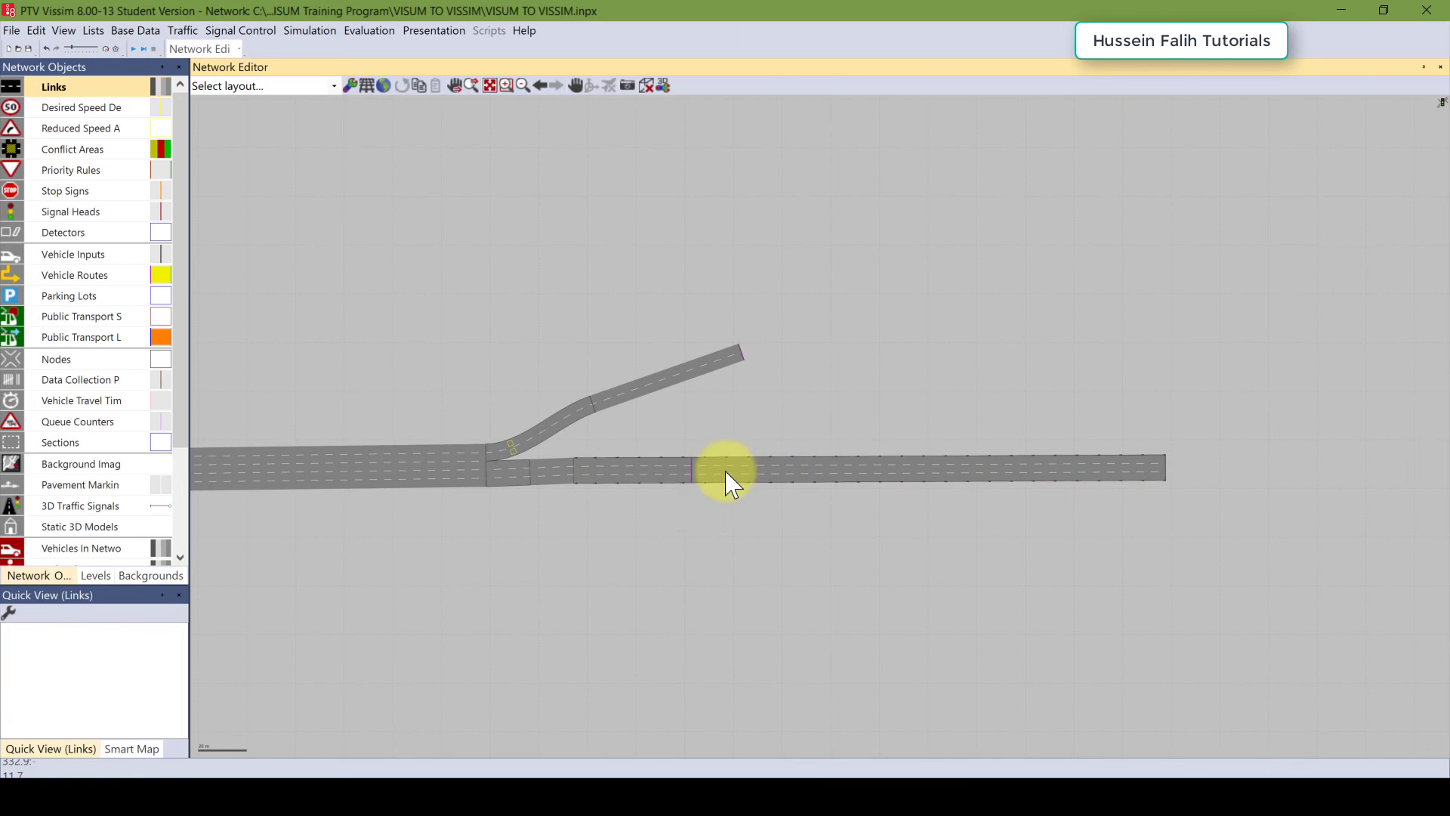
Step: Move the ANM zone 1 static vehicle routing decision to about 8 m from the start of the extended main road link
scroll(698, 481, up, 1)
scroll(695, 487, up, 1)
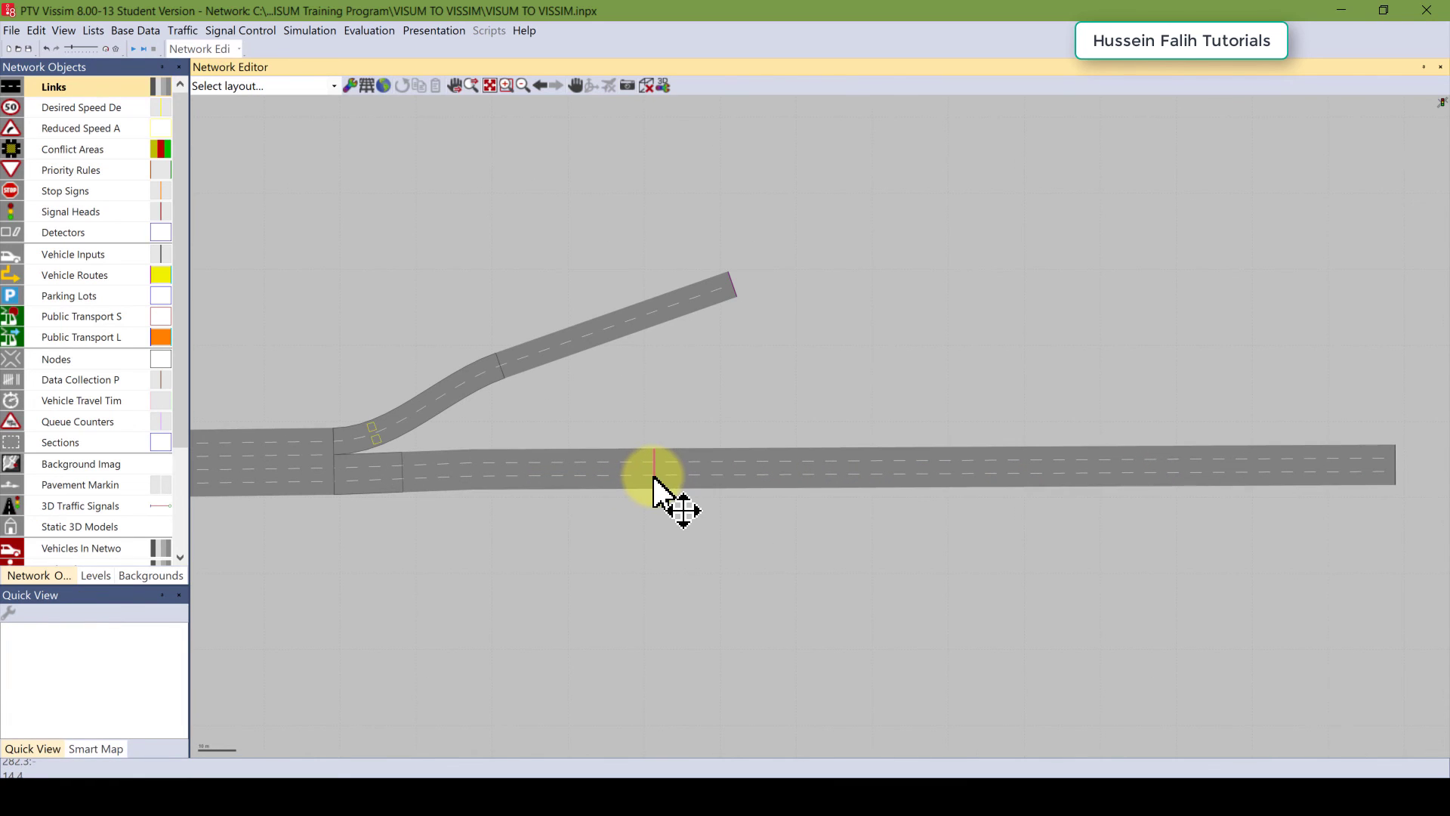
drag(654, 474, 1371, 474)
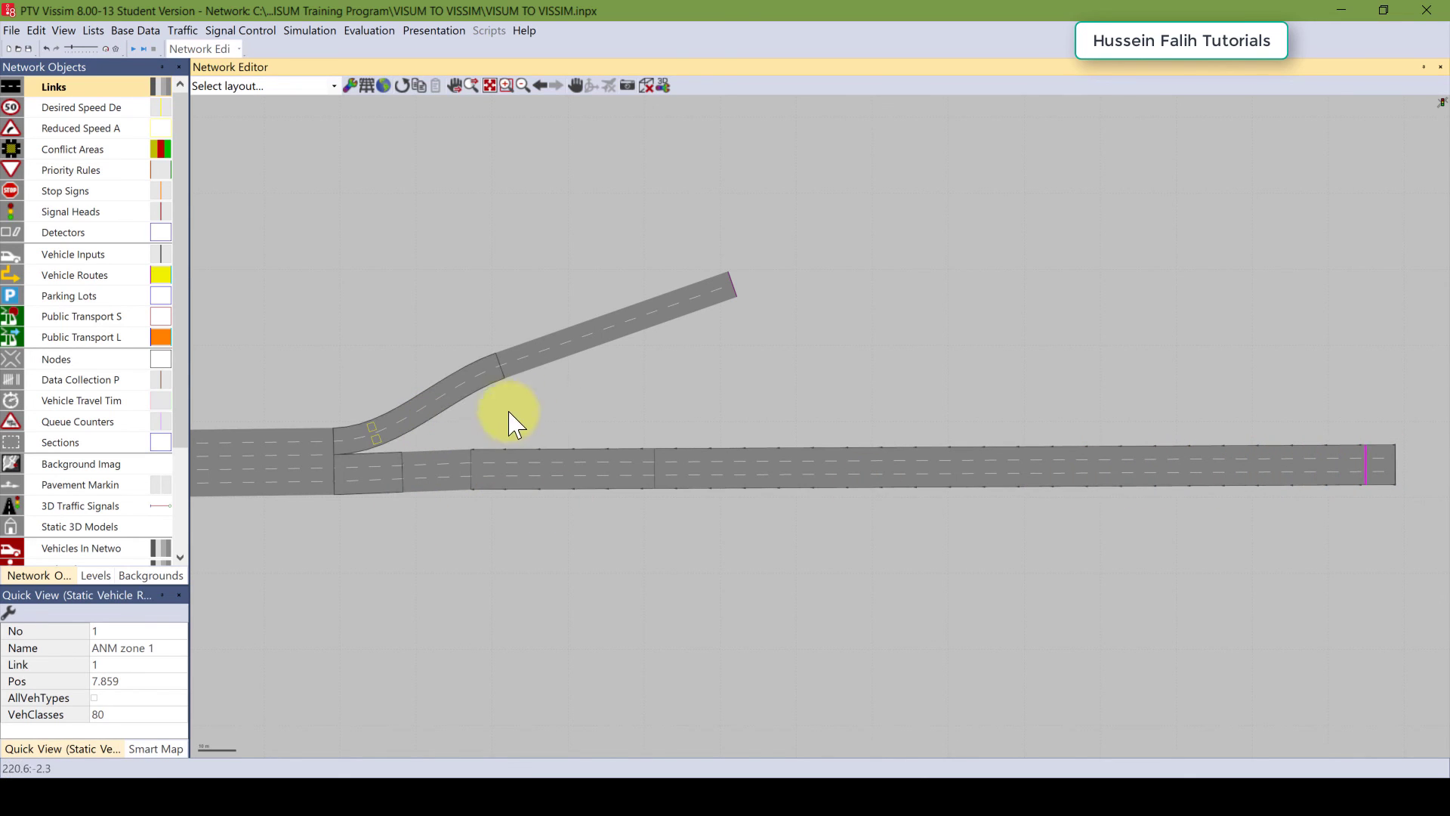
Step: Extend the two-lane east ramp link outward to the northeast, to a length of about 159 m
click(679, 315)
drag(714, 307, 724, 455)
scroll(737, 433, up, 1)
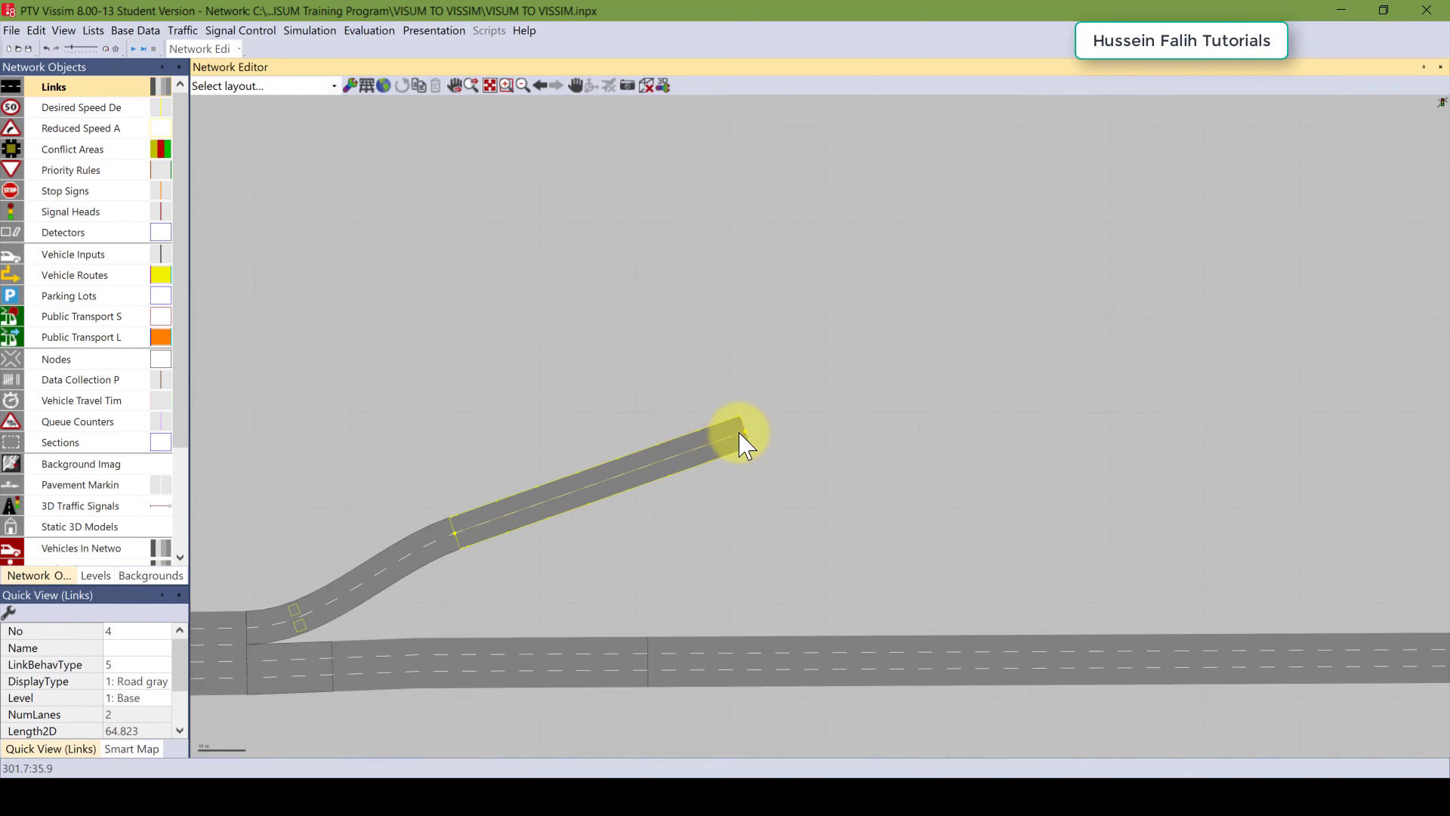
drag(907, 389, 1157, 255)
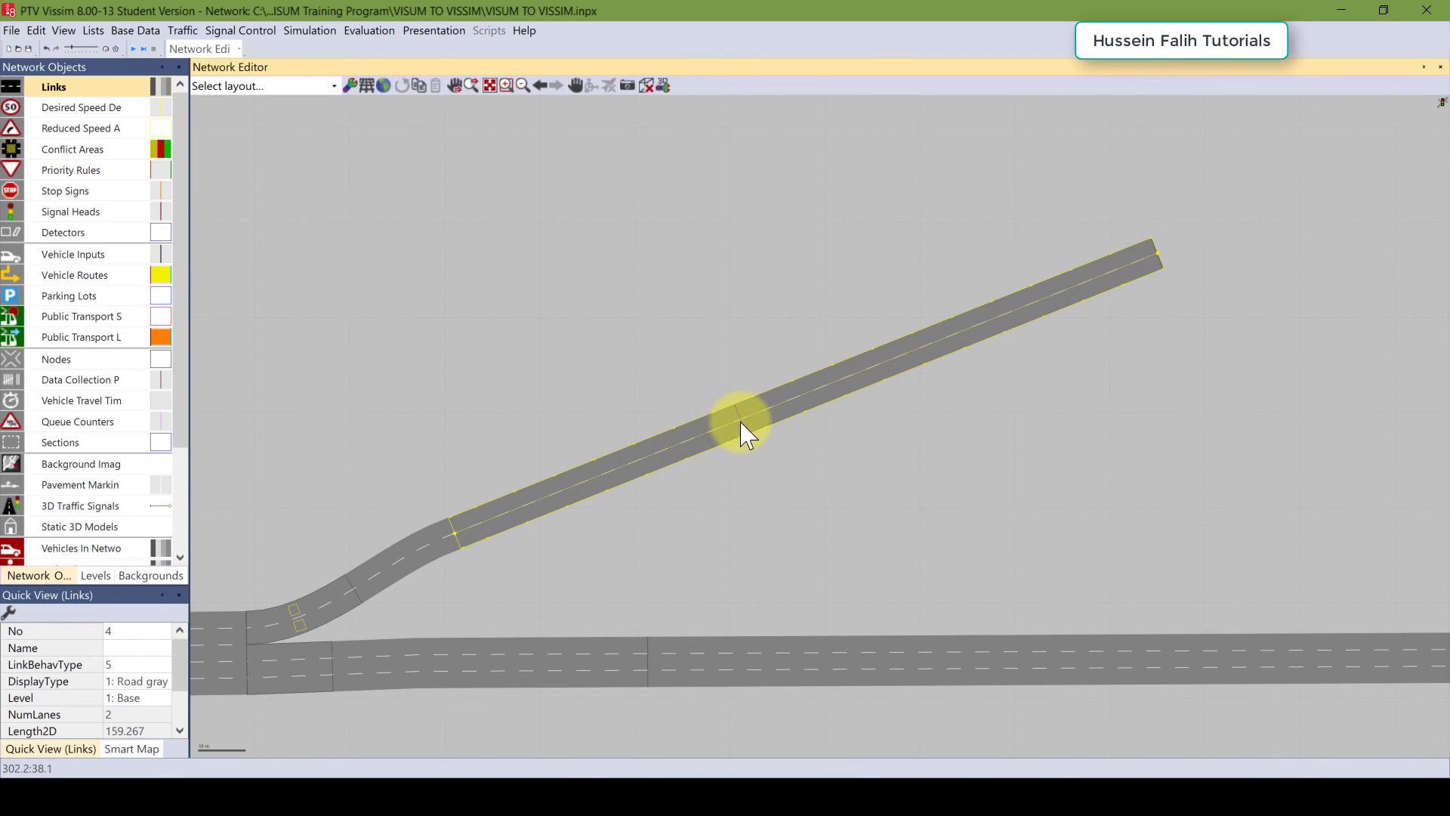
click(765, 458)
Step: Move the marker in the middle of the extended east ramp link close to the link's outer end
drag(744, 430, 1144, 291)
click(893, 467)
scroll(893, 468, down, 1)
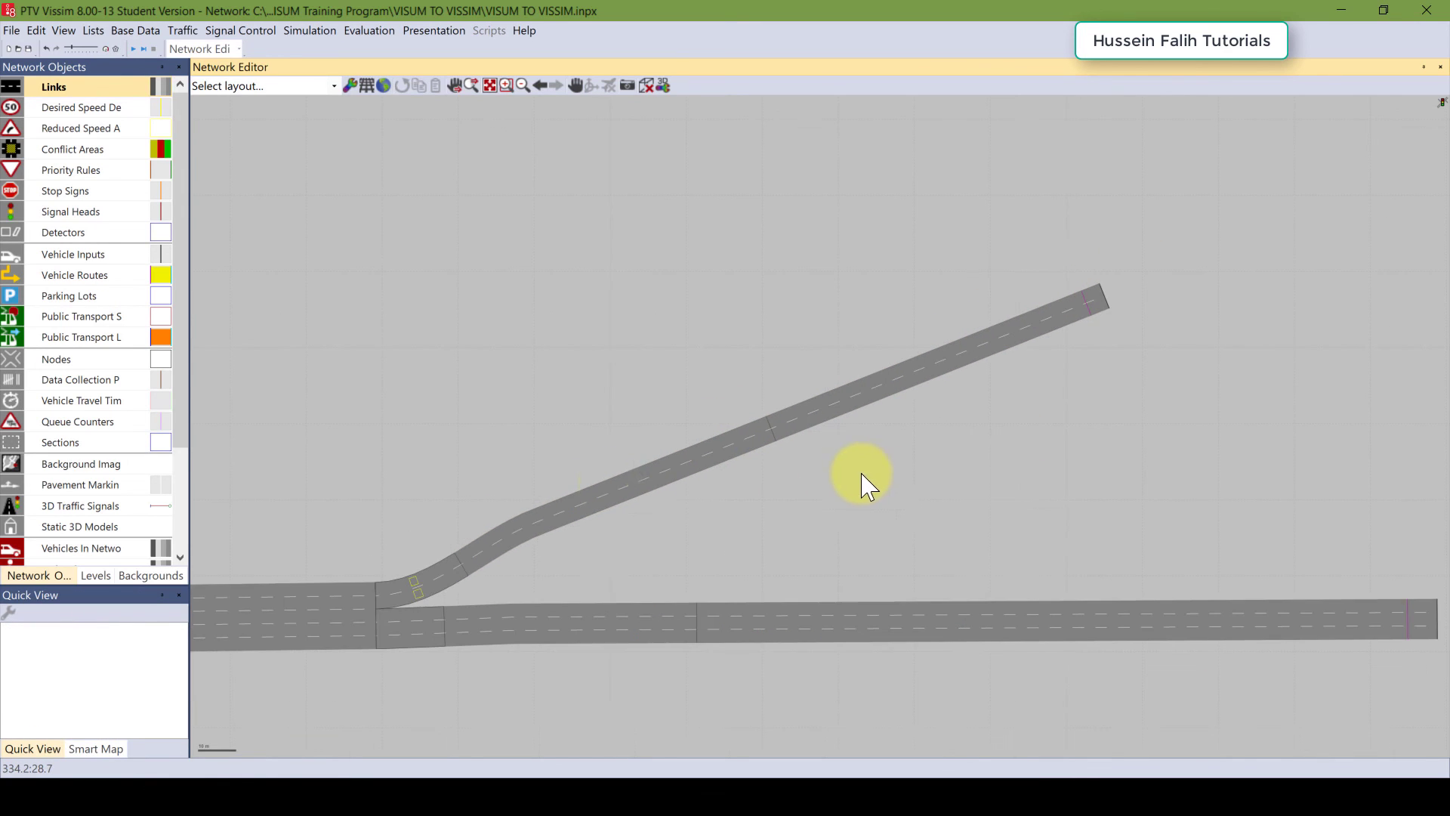
Step: Try to extend the three-lane main road link at the west junction westward to about 273 m
drag(405, 510, 1117, 449)
scroll(1077, 442, down, 1)
scroll(586, 434, down, 3)
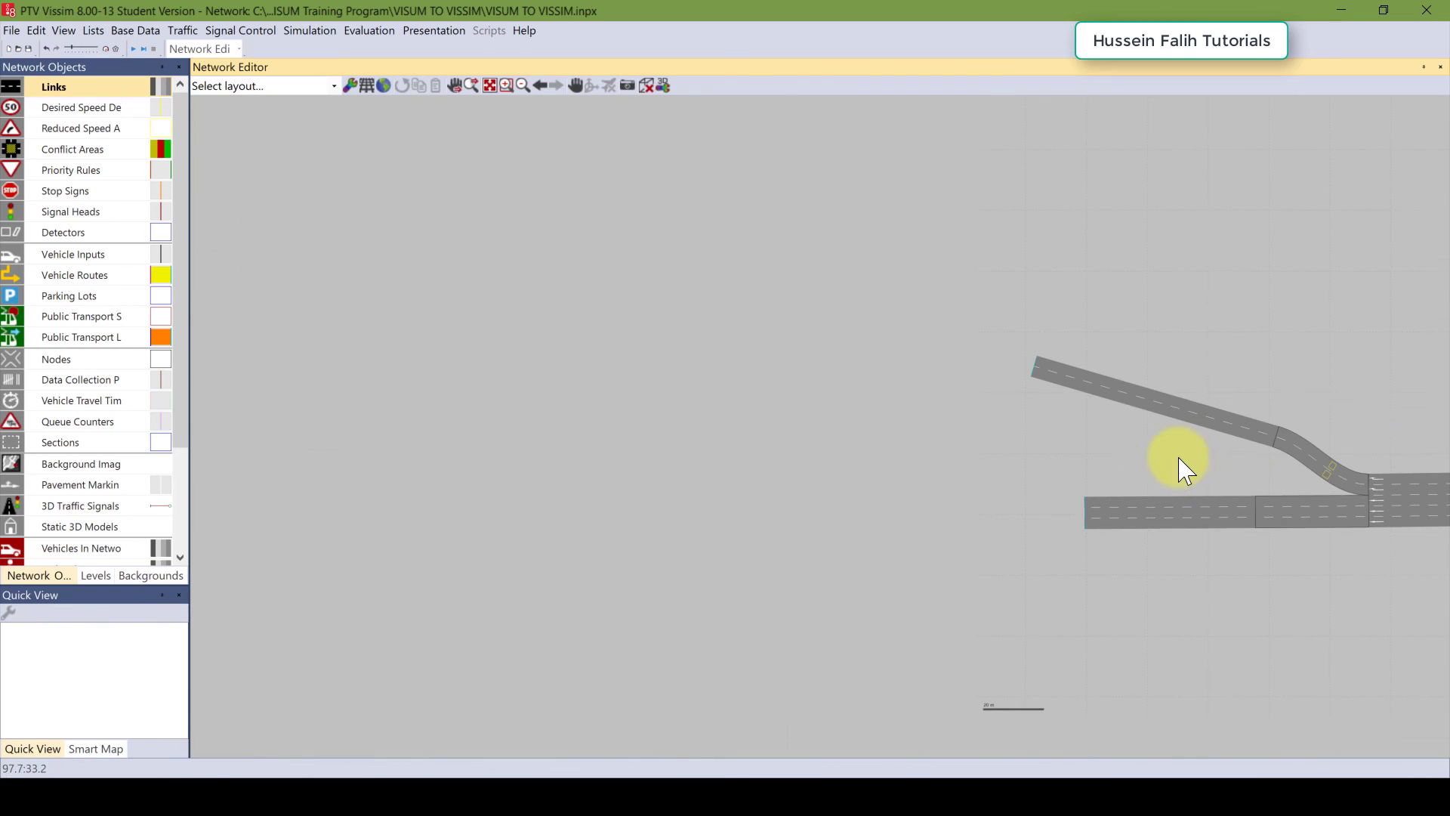
click(1087, 512)
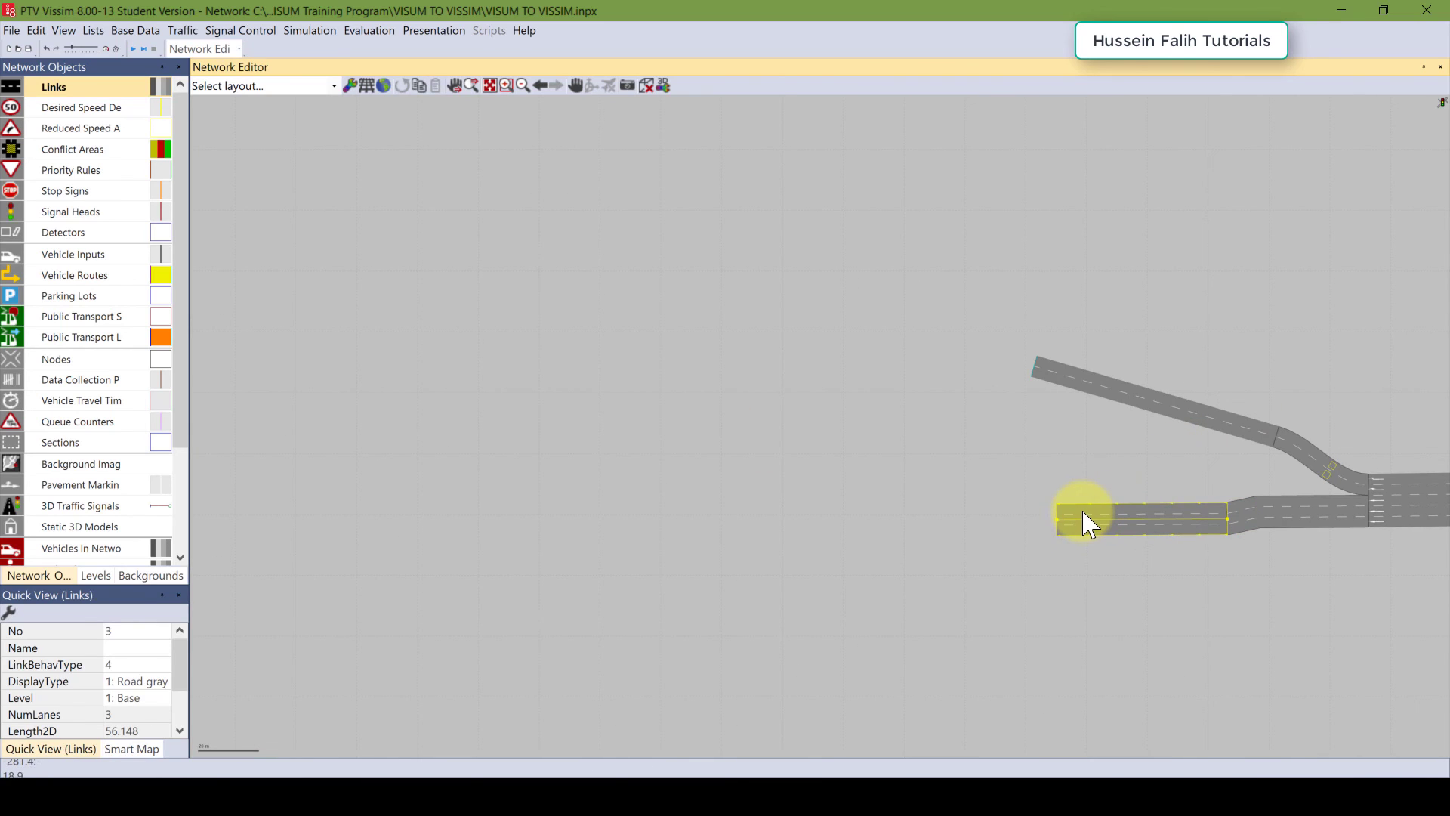
drag(1088, 523, 434, 521)
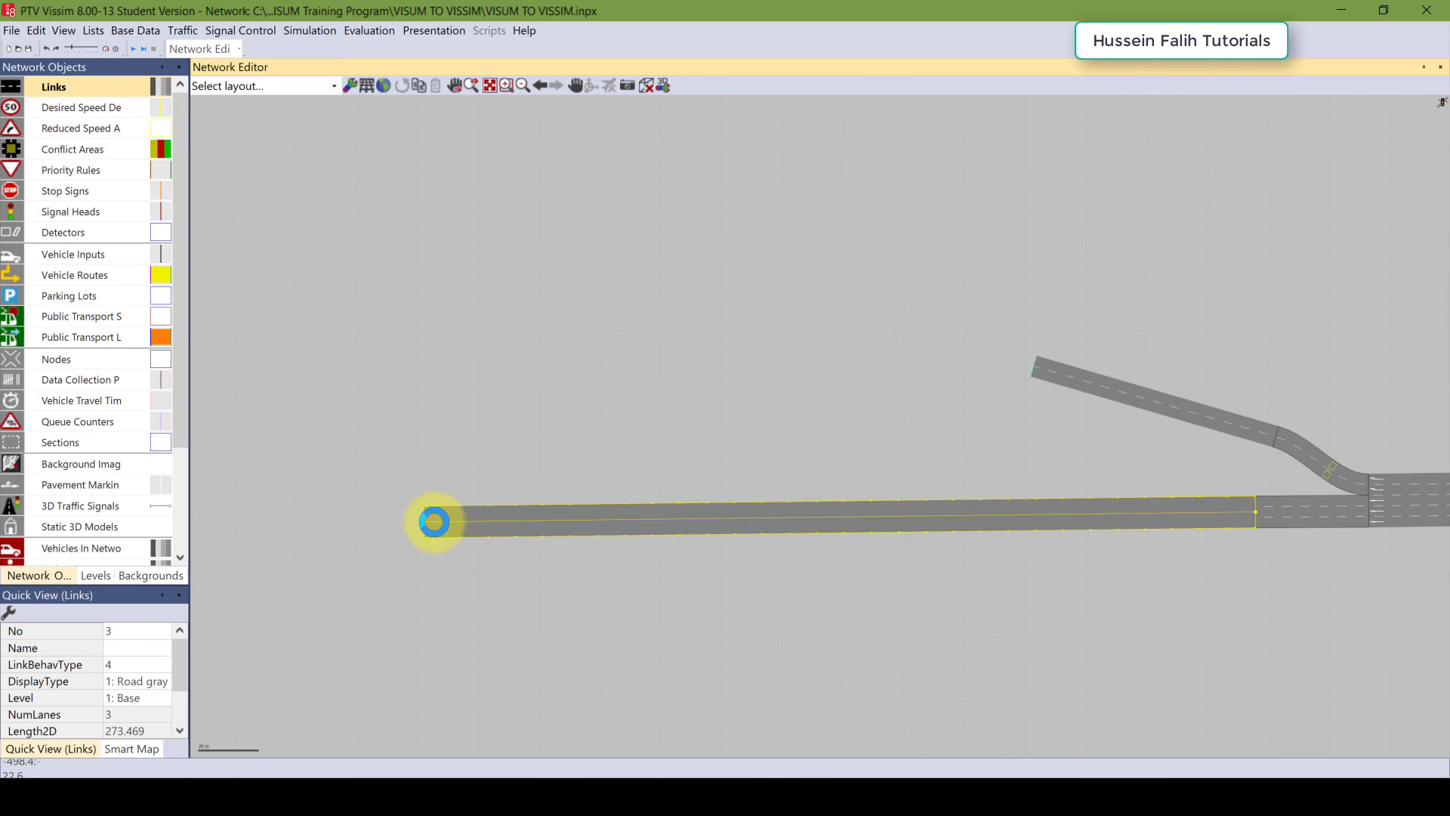
click(669, 559)
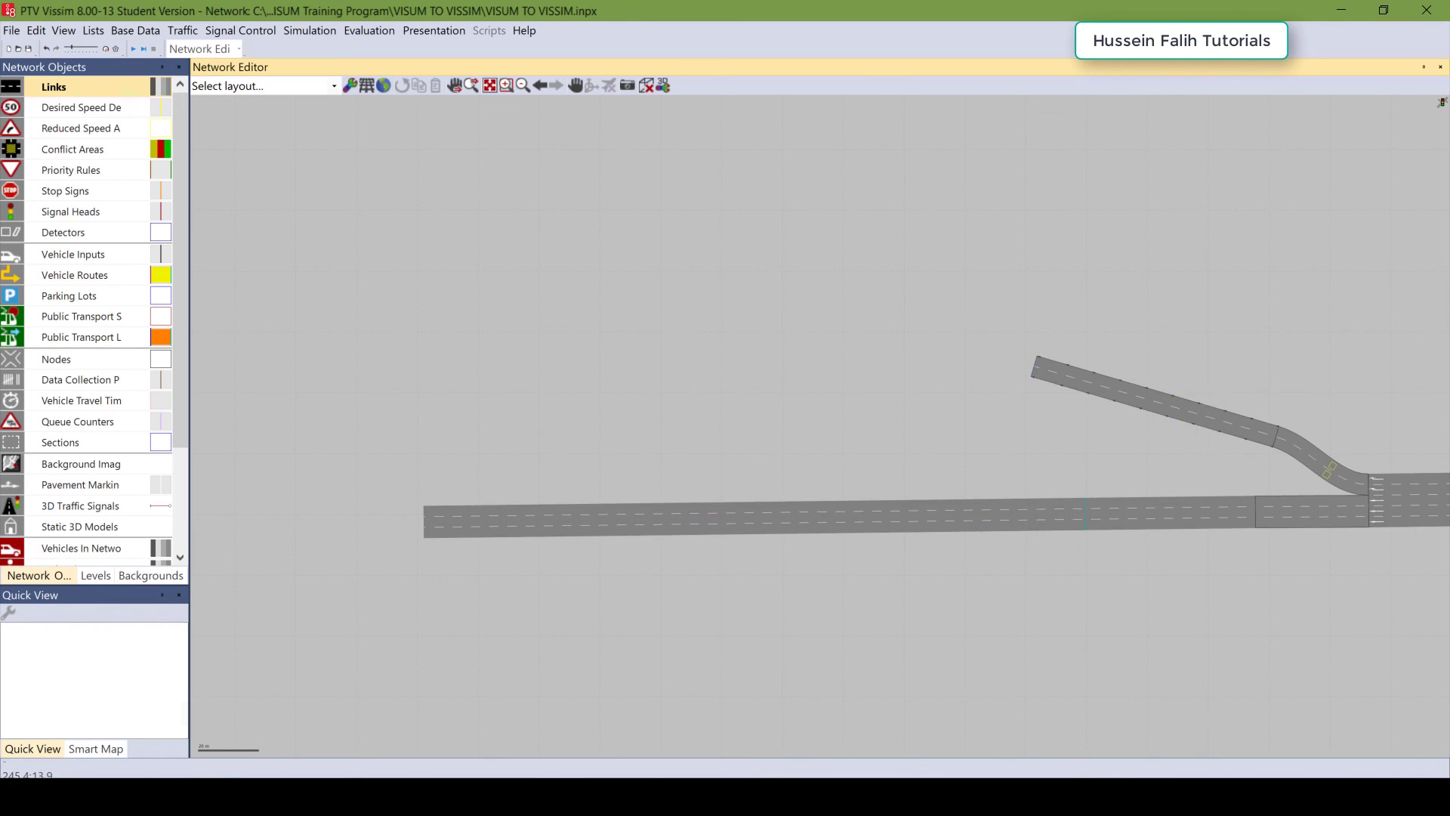
Step: Try to move the lengthened west main road link, dismiss the error dialog, and undo the link's extension
click(1056, 372)
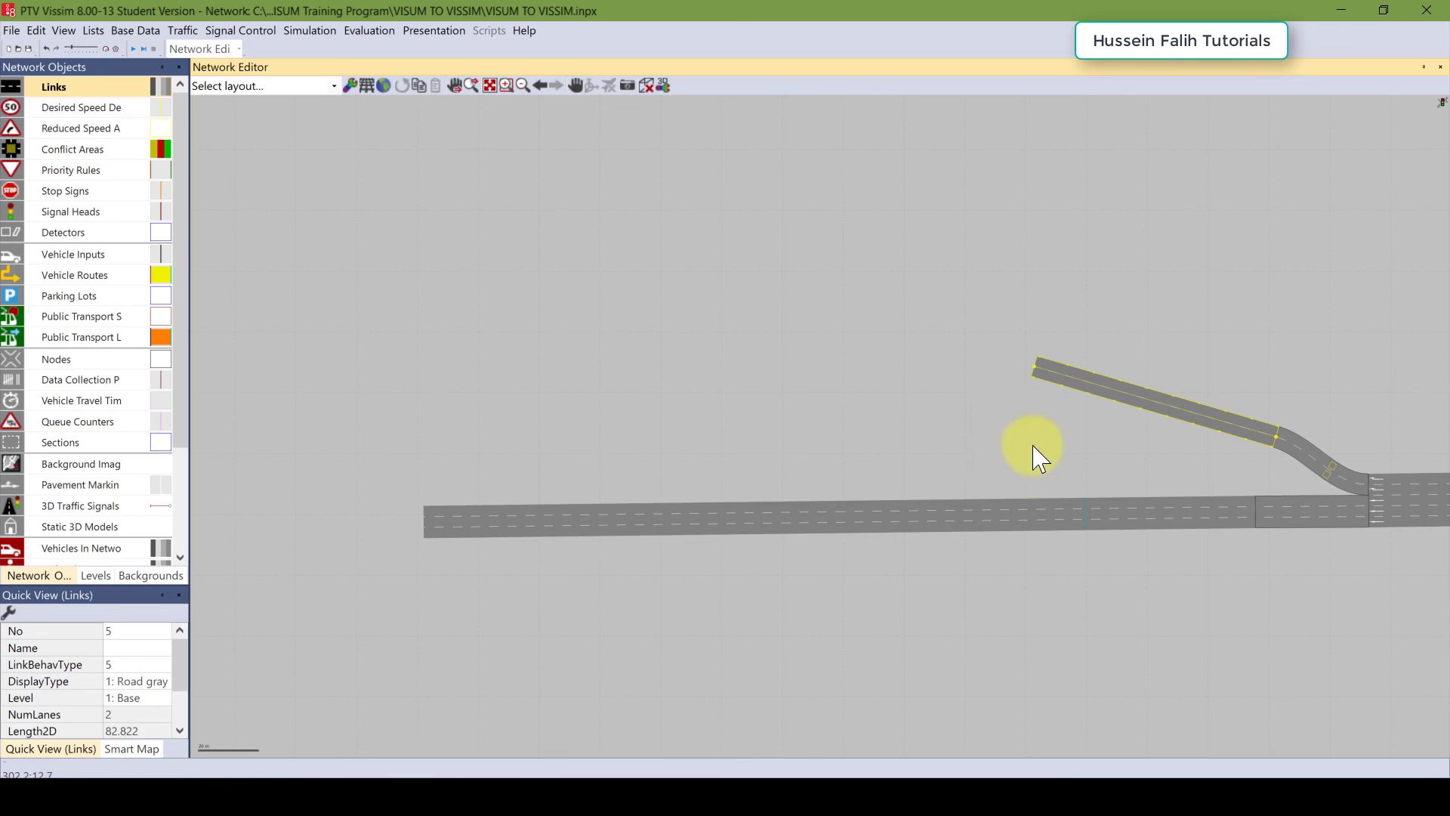
drag(647, 528, 538, 557)
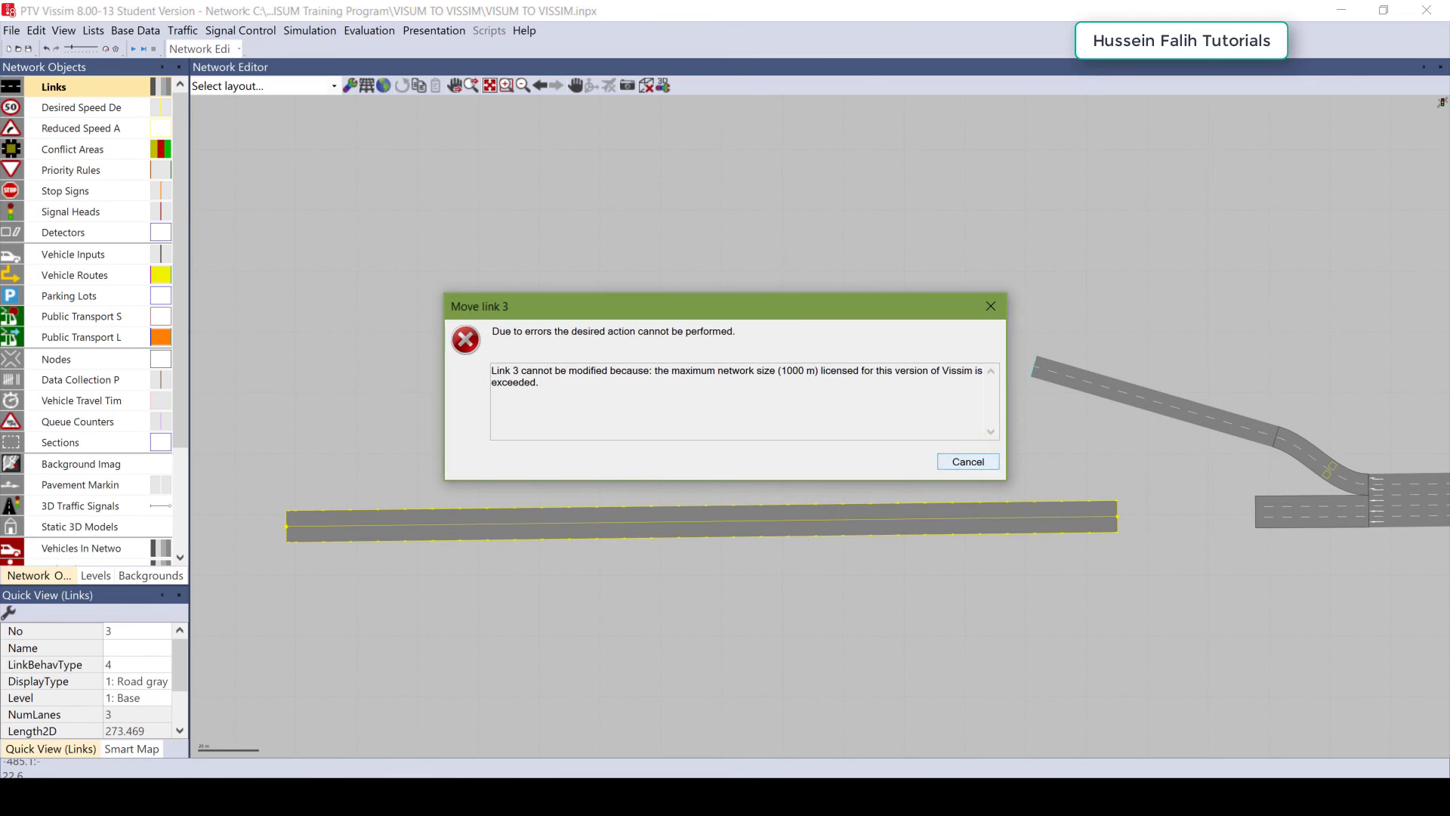
click(968, 461)
click(971, 567)
Step: Return to the east junction with the extended links and display it in wireframe
drag(1239, 512, 389, 508)
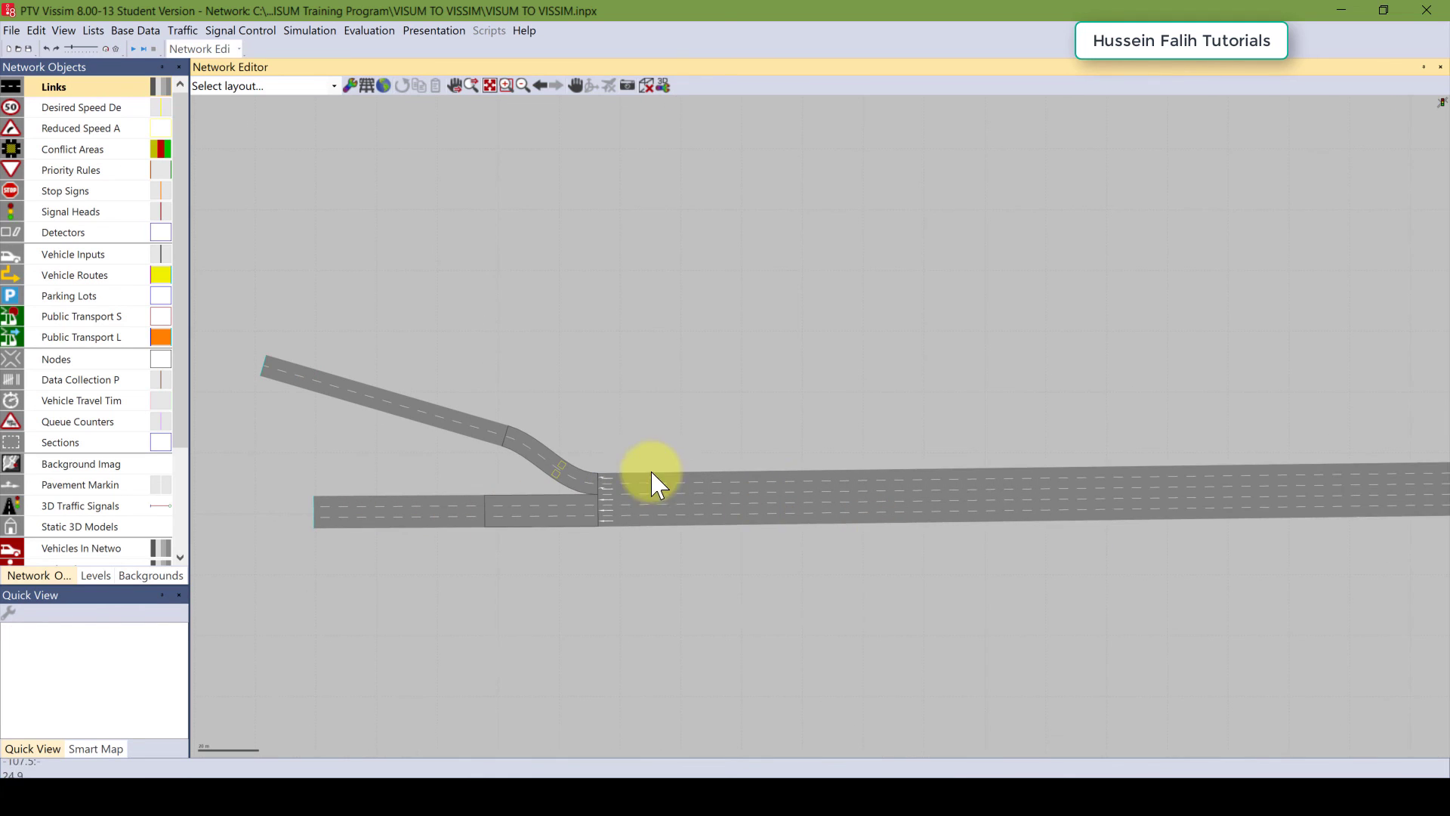
drag(1165, 493, 238, 450)
drag(170, 464, 166, 463)
drag(700, 441, 1038, 452)
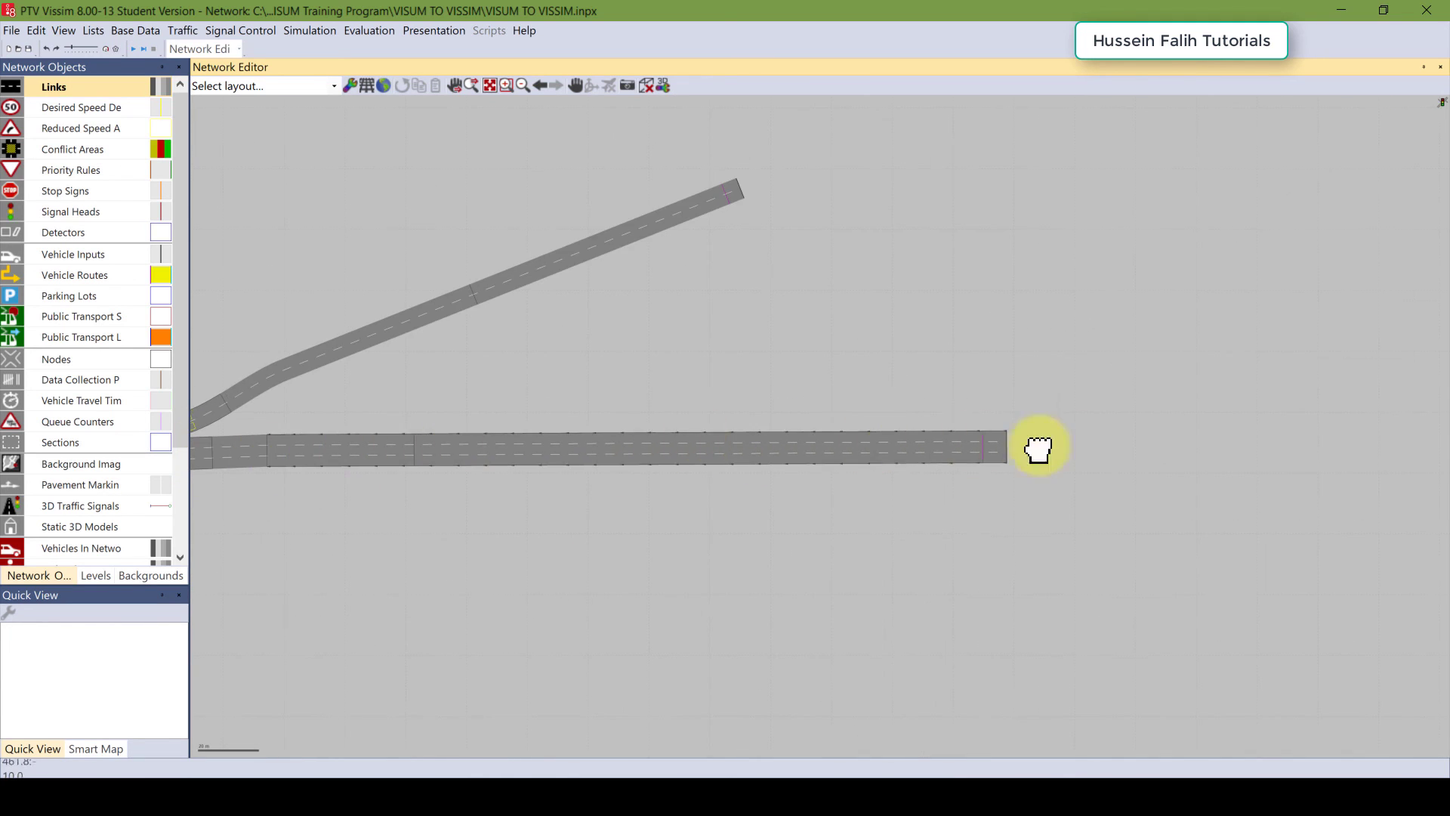
key(ctrl+a)
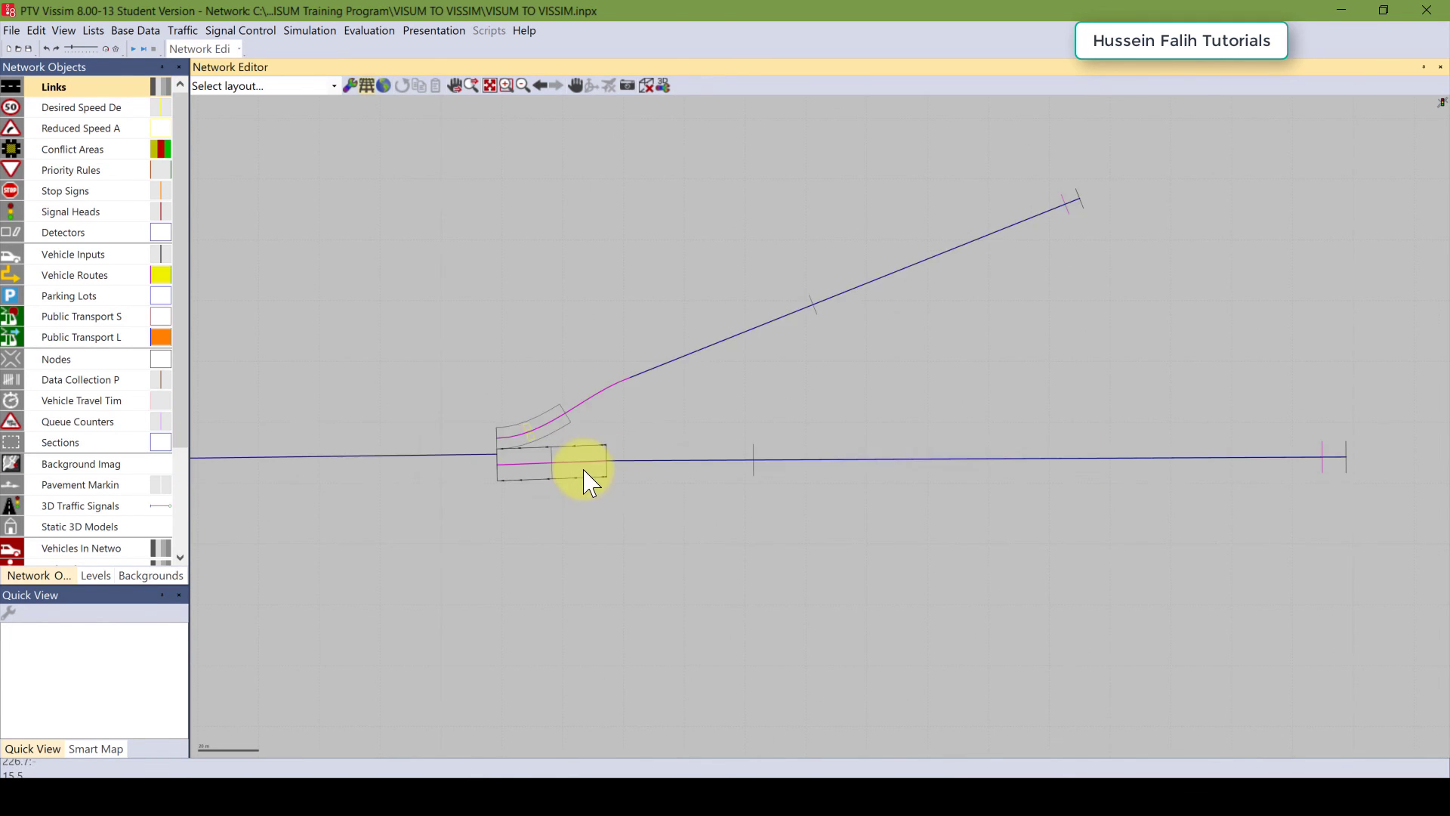
Step: Recalculate the splines of the main road and ramp connectors at the east junction together, and leave the wireframe display
click(566, 461)
ctrl+click(593, 402)
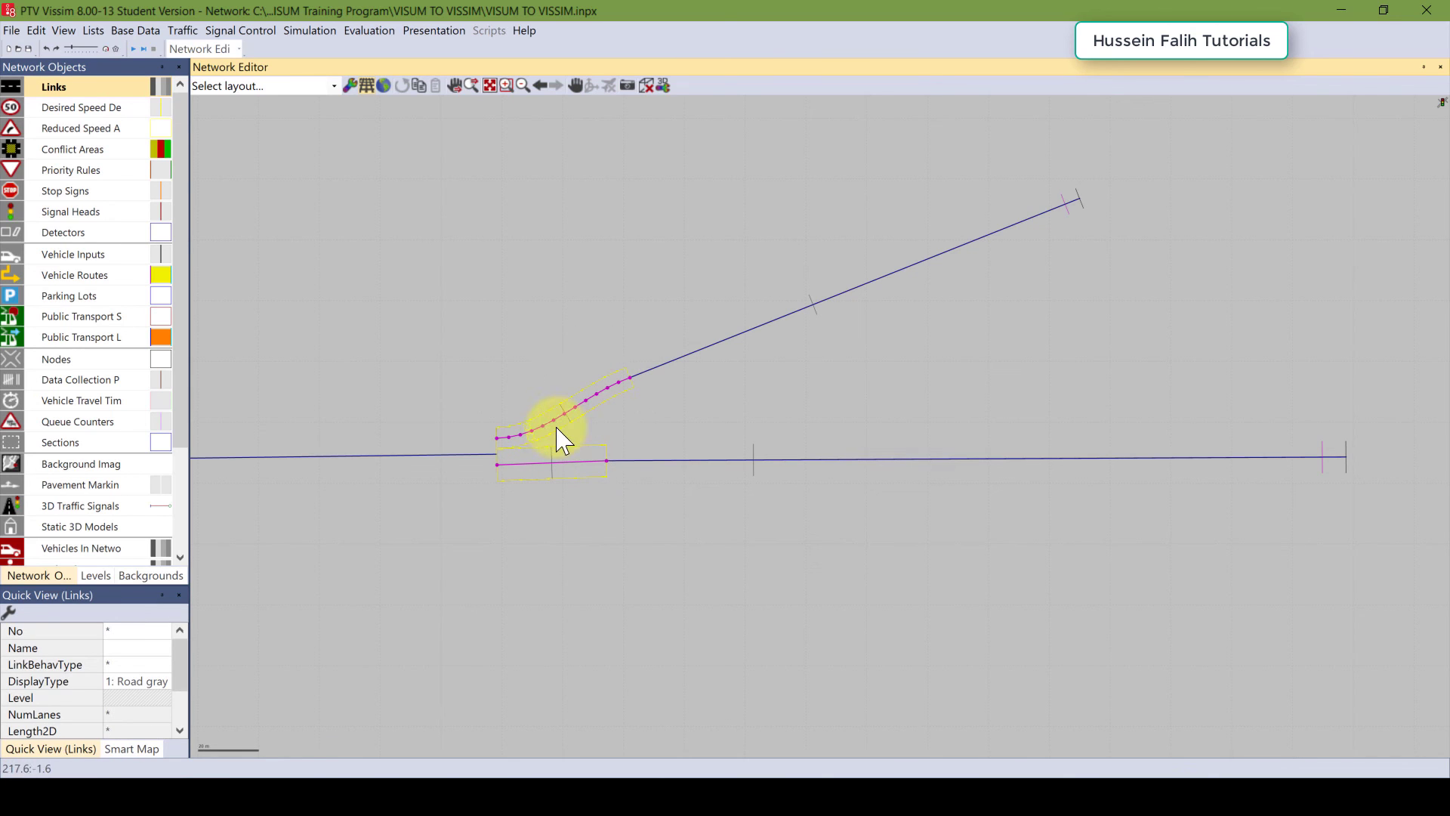
scroll(557, 431, up, 2)
right_click(591, 416)
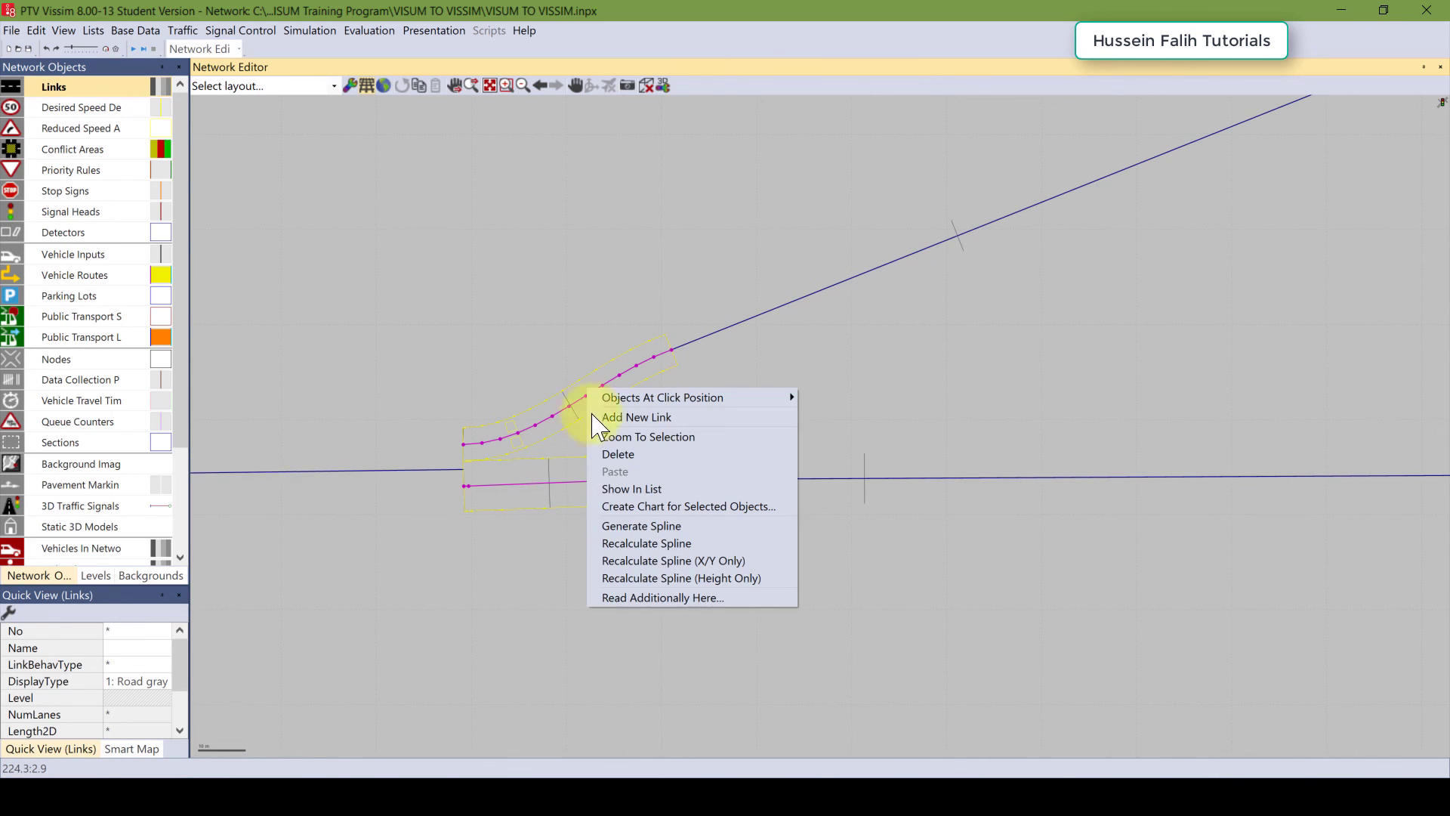
click(611, 542)
click(605, 544)
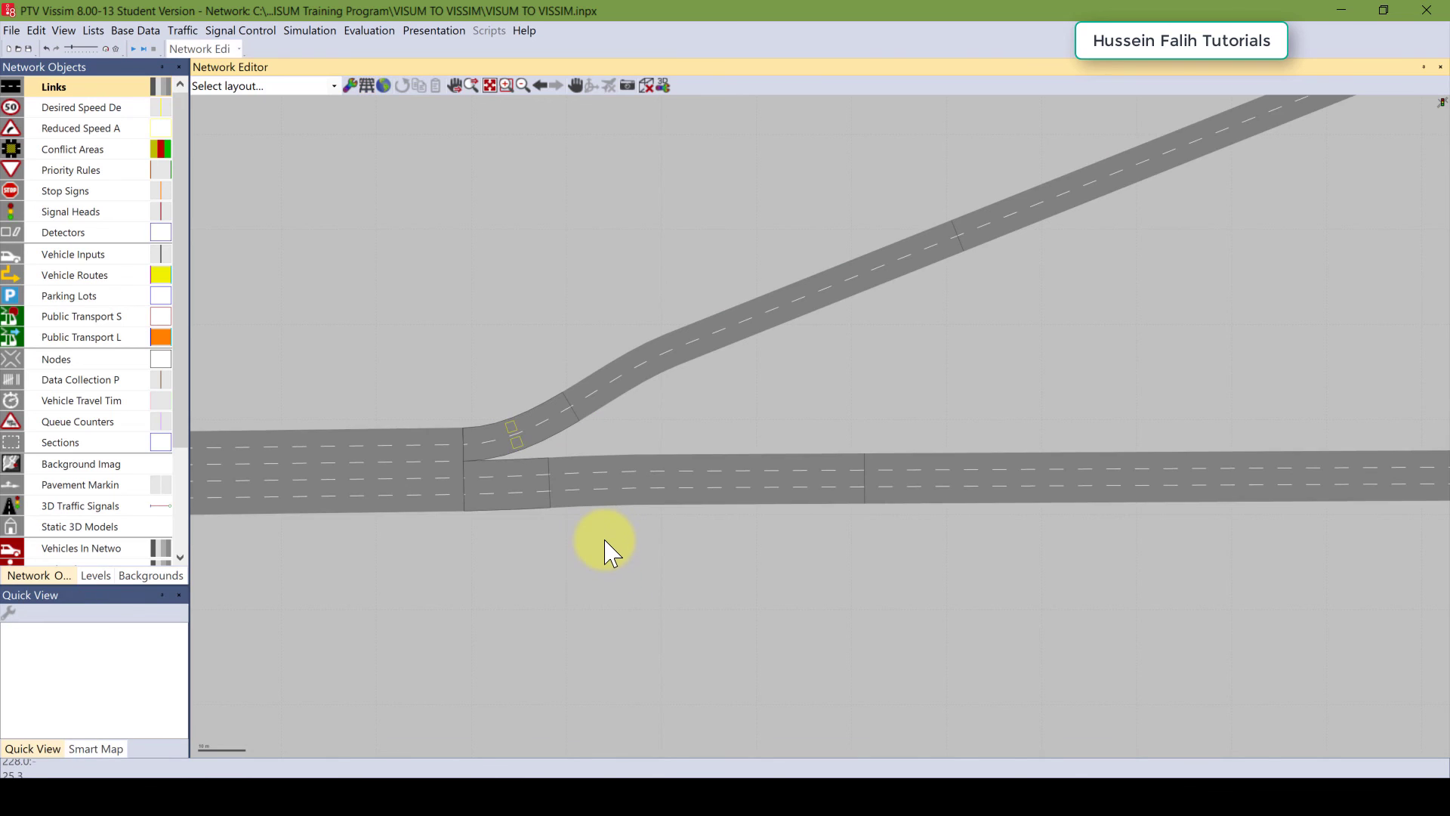
Step: Start the simulation with the section between both junctions in view, saving the changes to VISUM TO VISSIM.inpx
scroll(600, 537, down, 4)
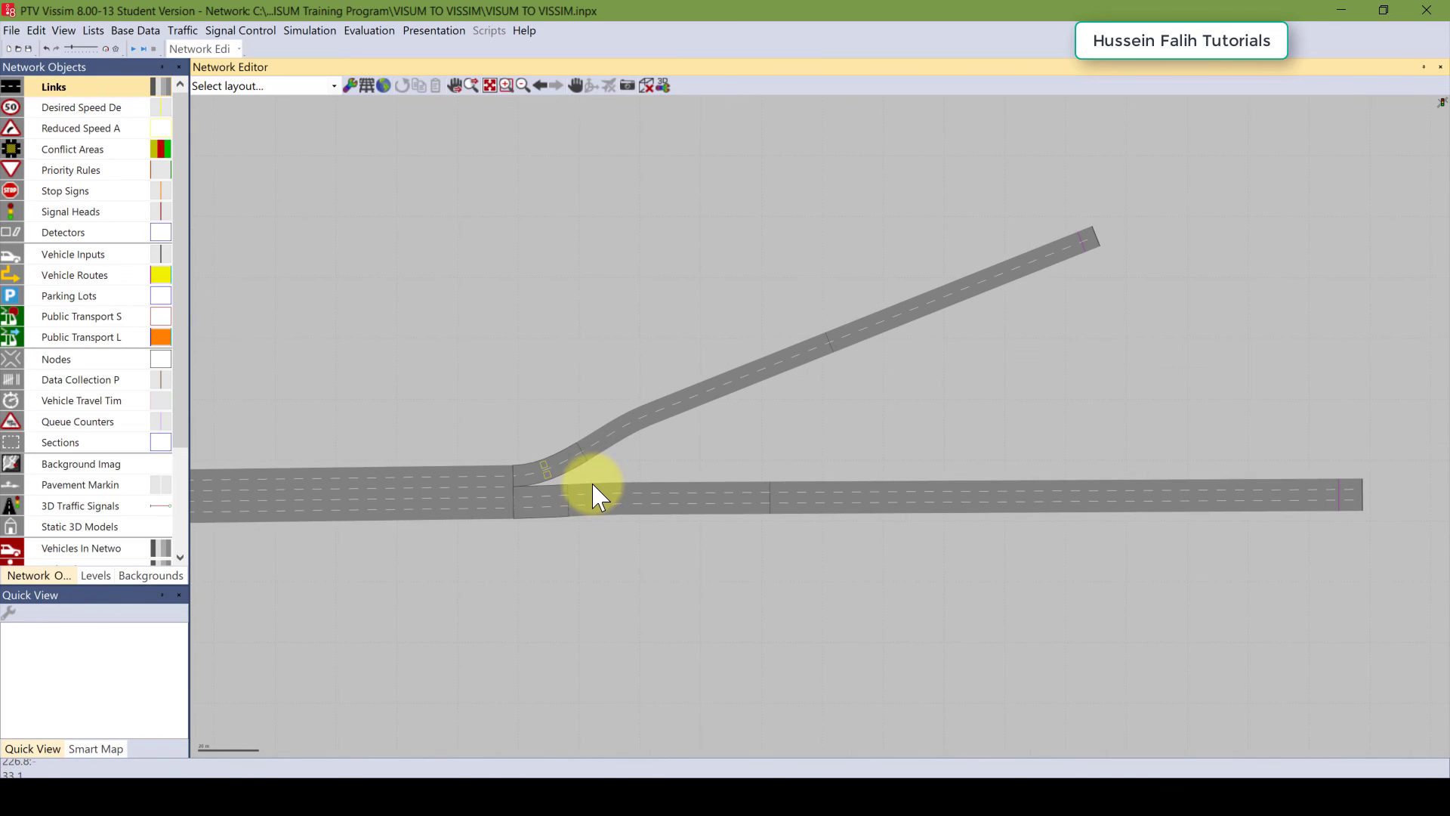
scroll(567, 423, down, 1)
drag(566, 416, 1098, 422)
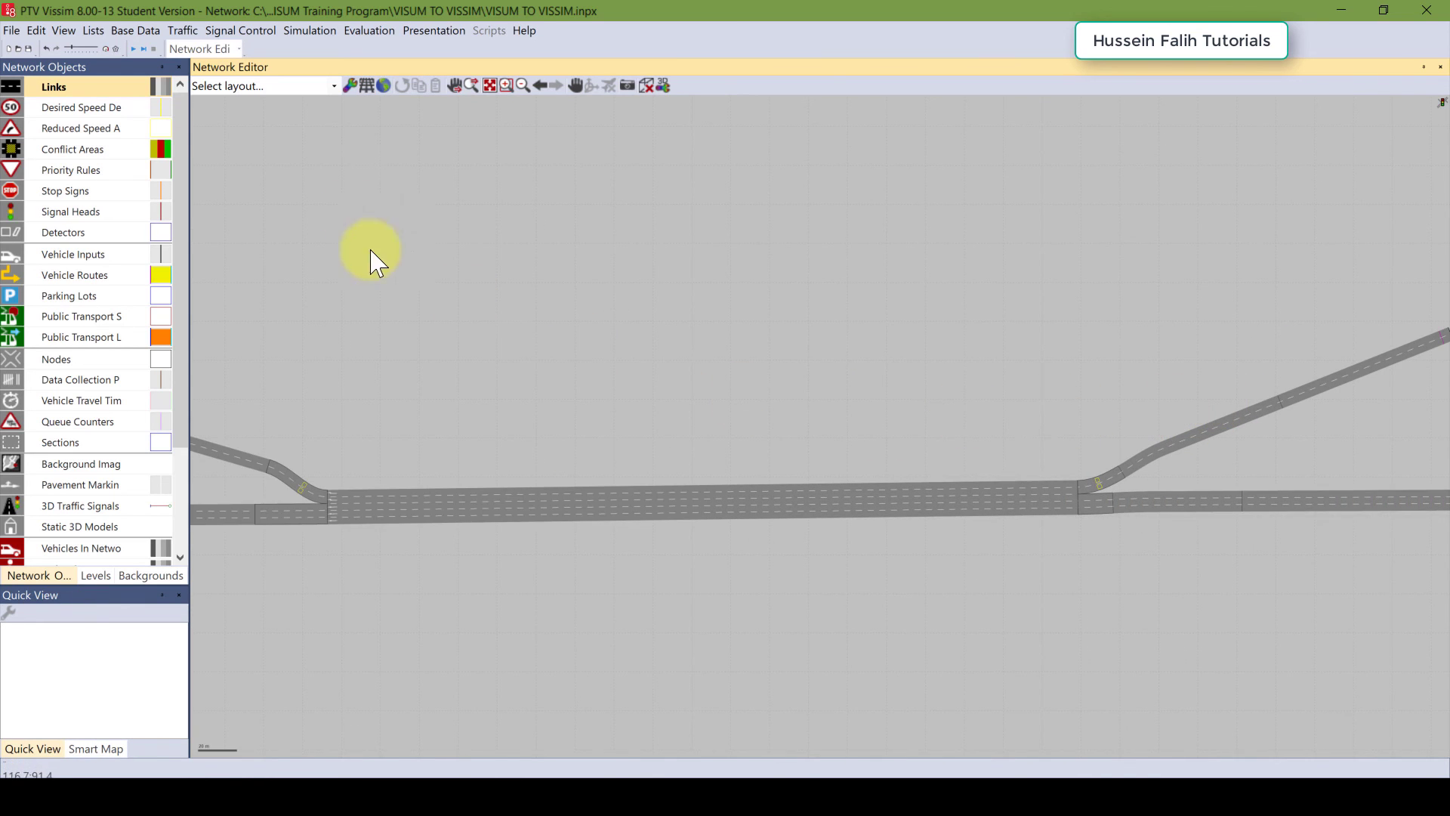
click(133, 48)
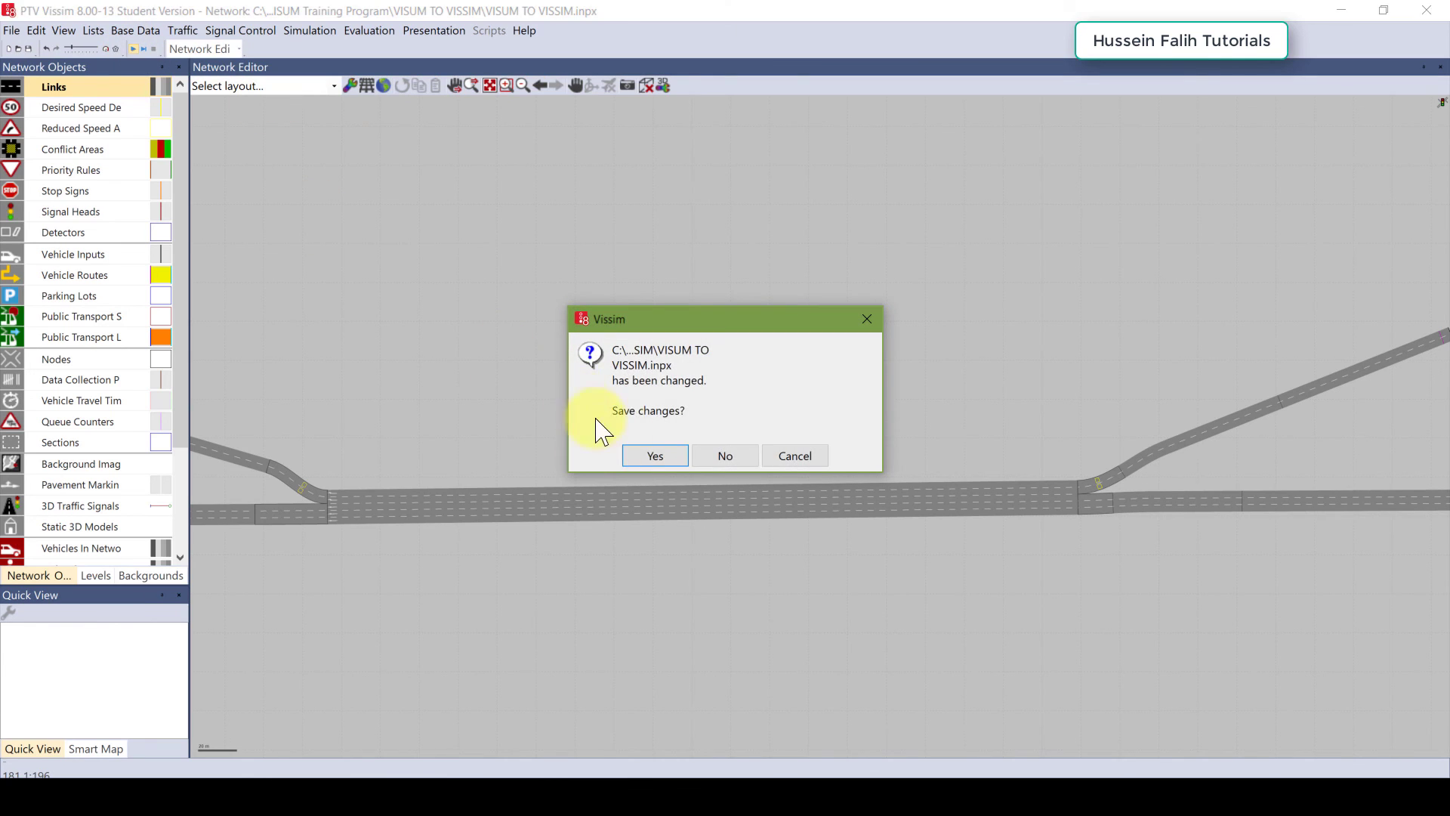
click(646, 456)
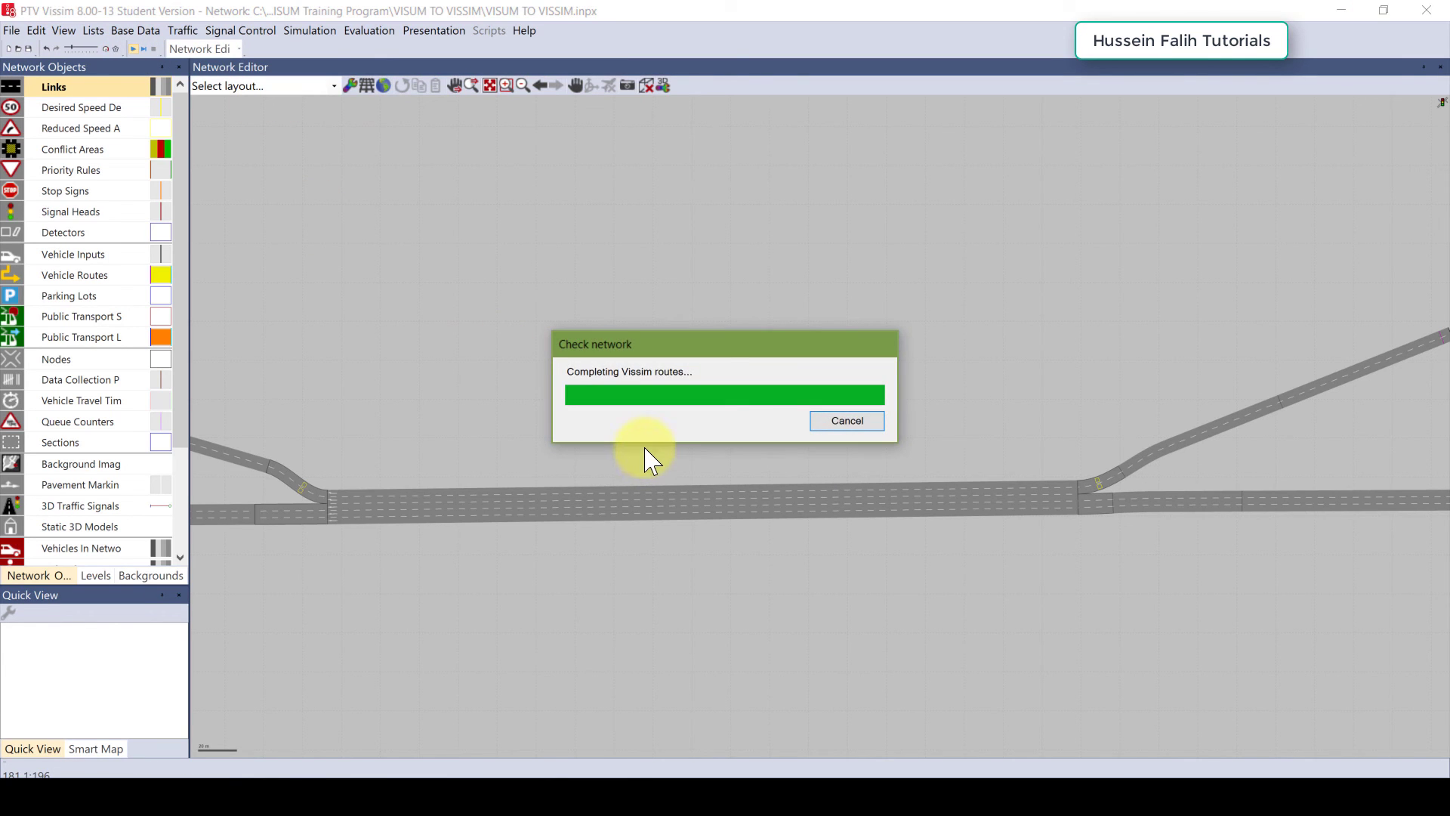